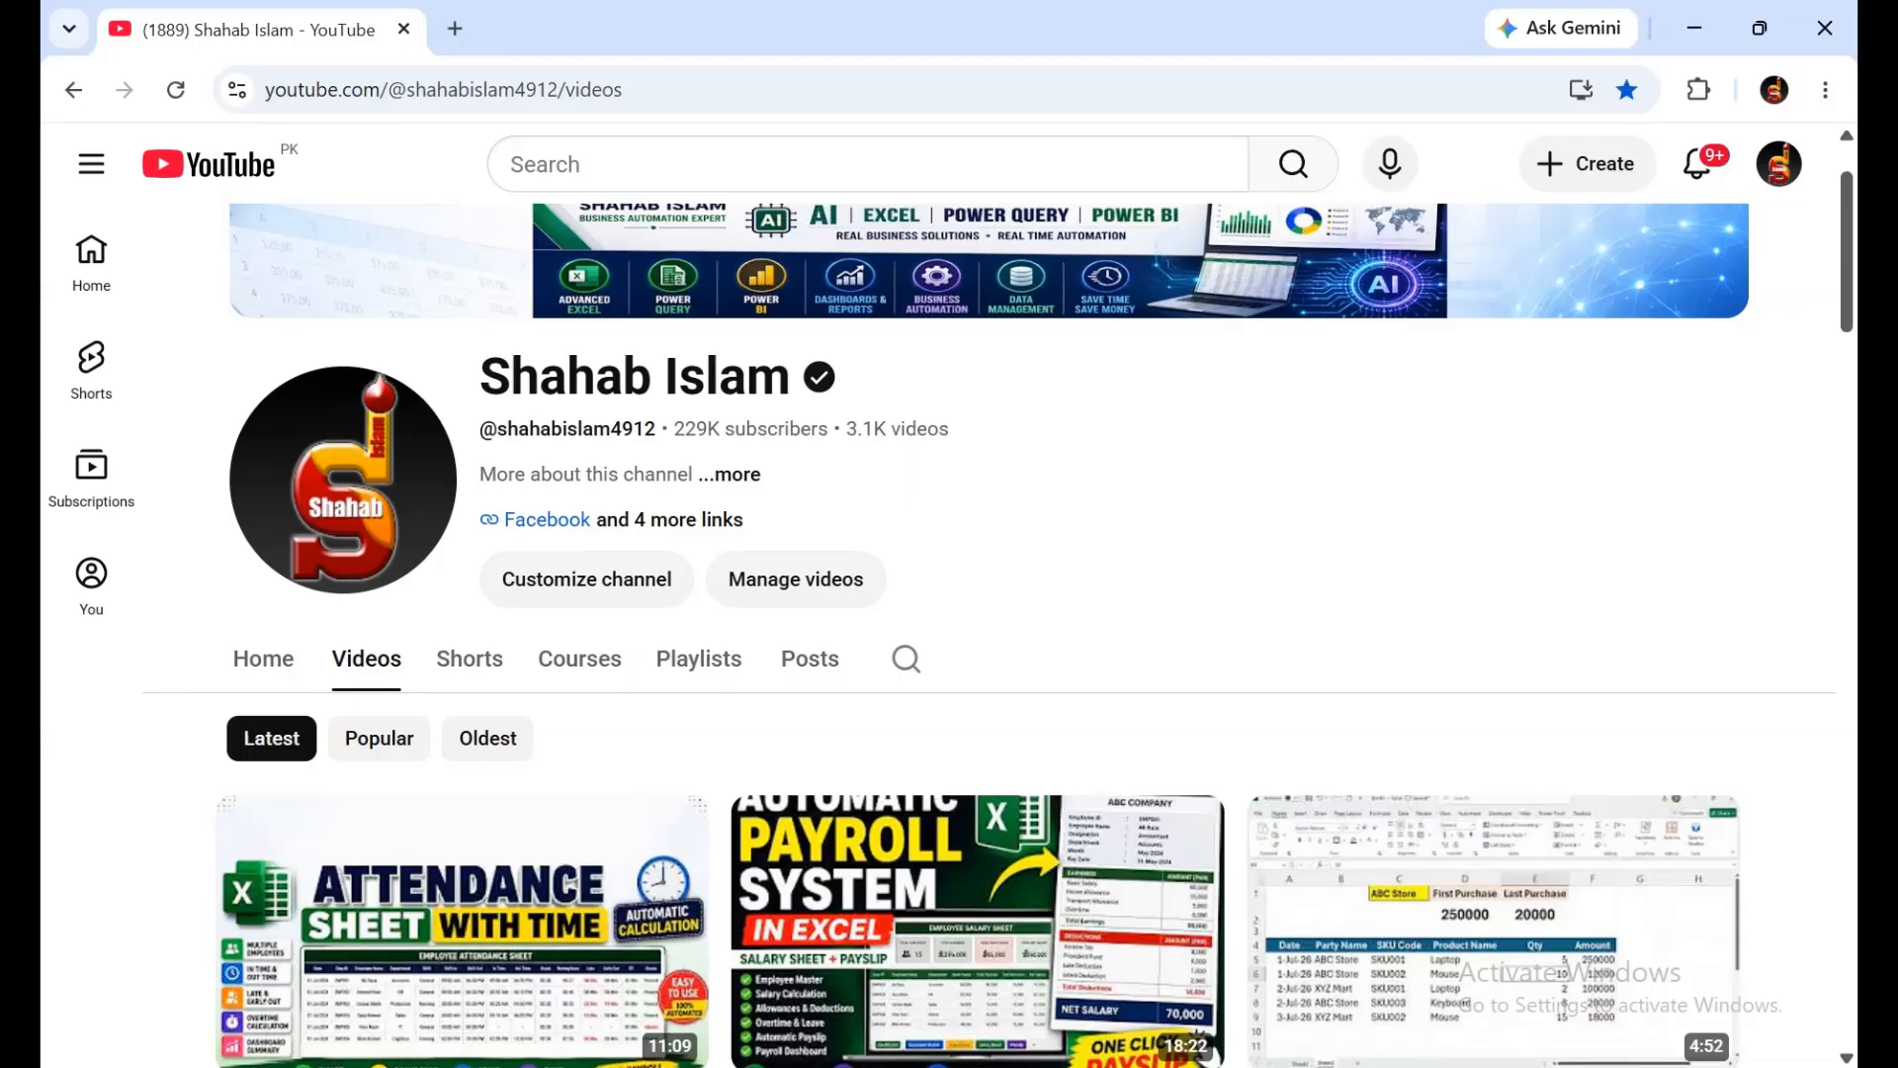
Step: Switch to the Excel workbook with the invoice data on Sheet1 and add a new worksheet
key("alt+Tab")
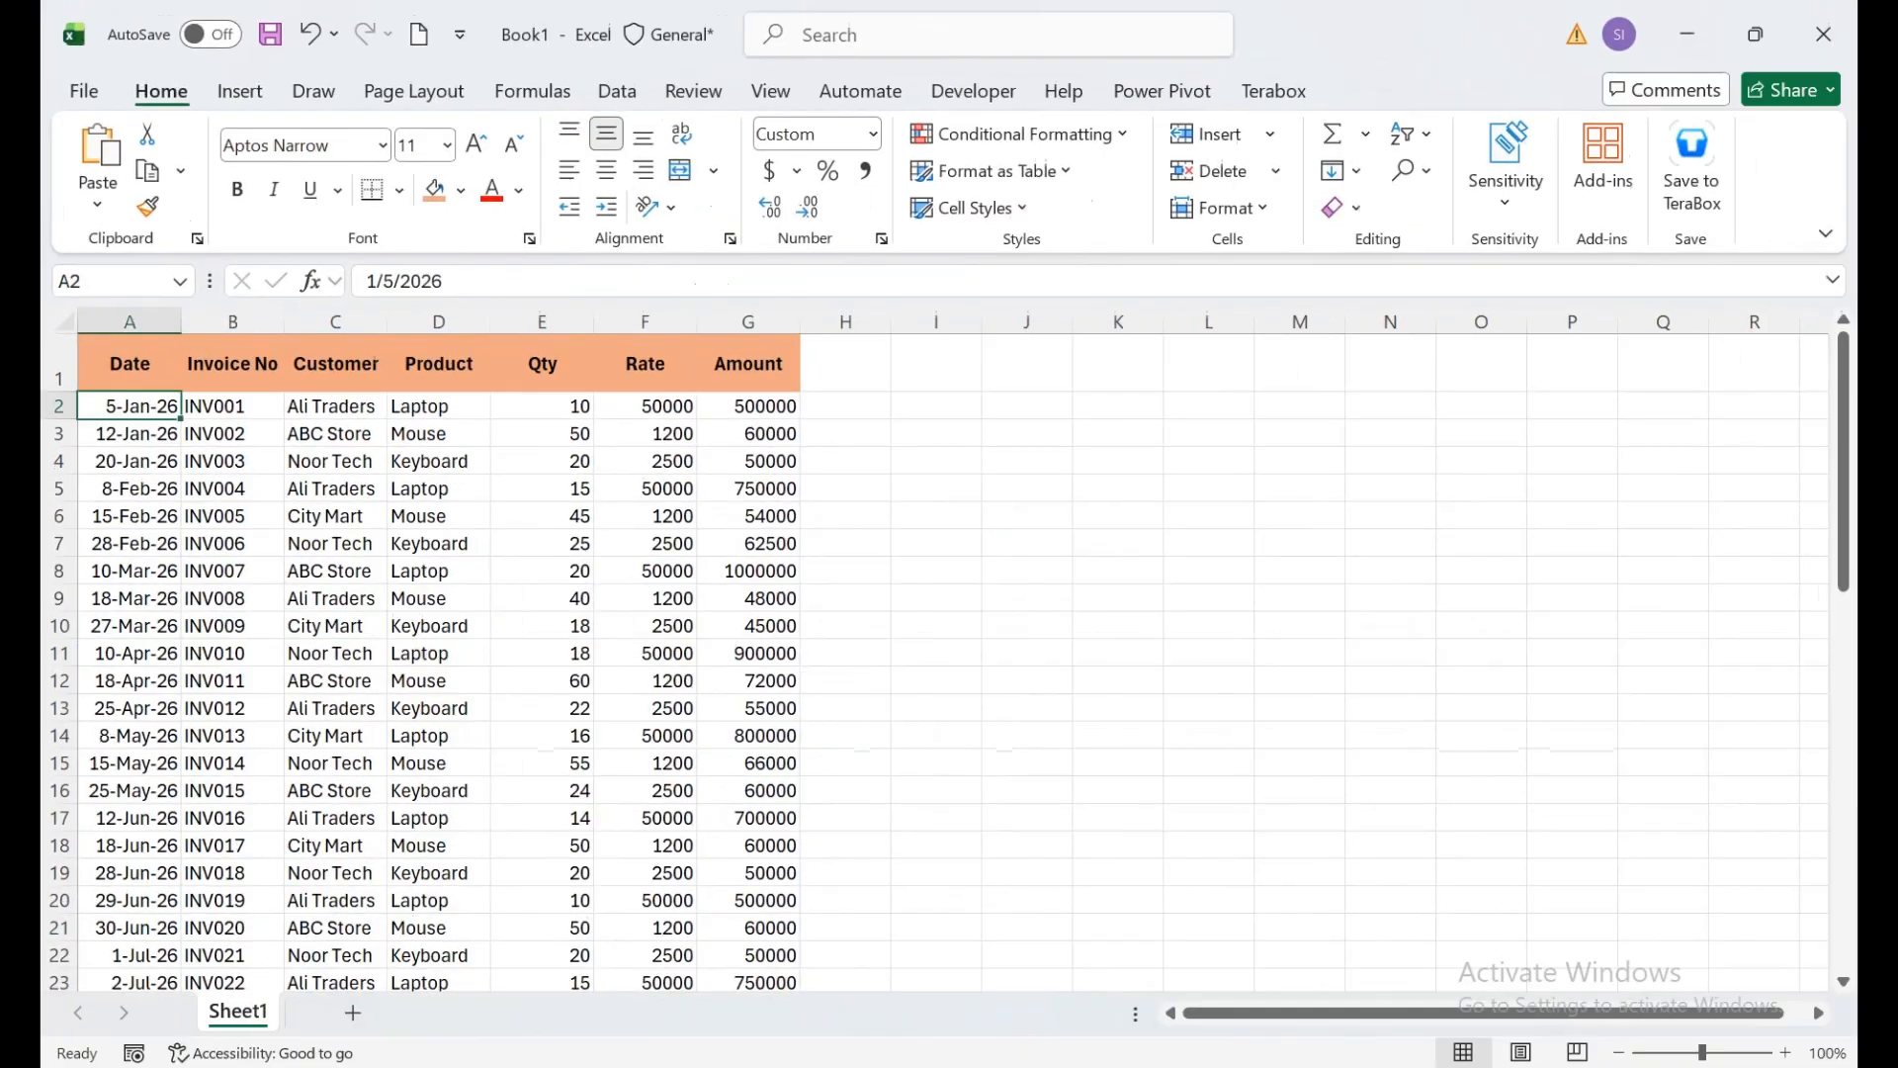
key("ctrl+Down")
key("ctrl+Up")
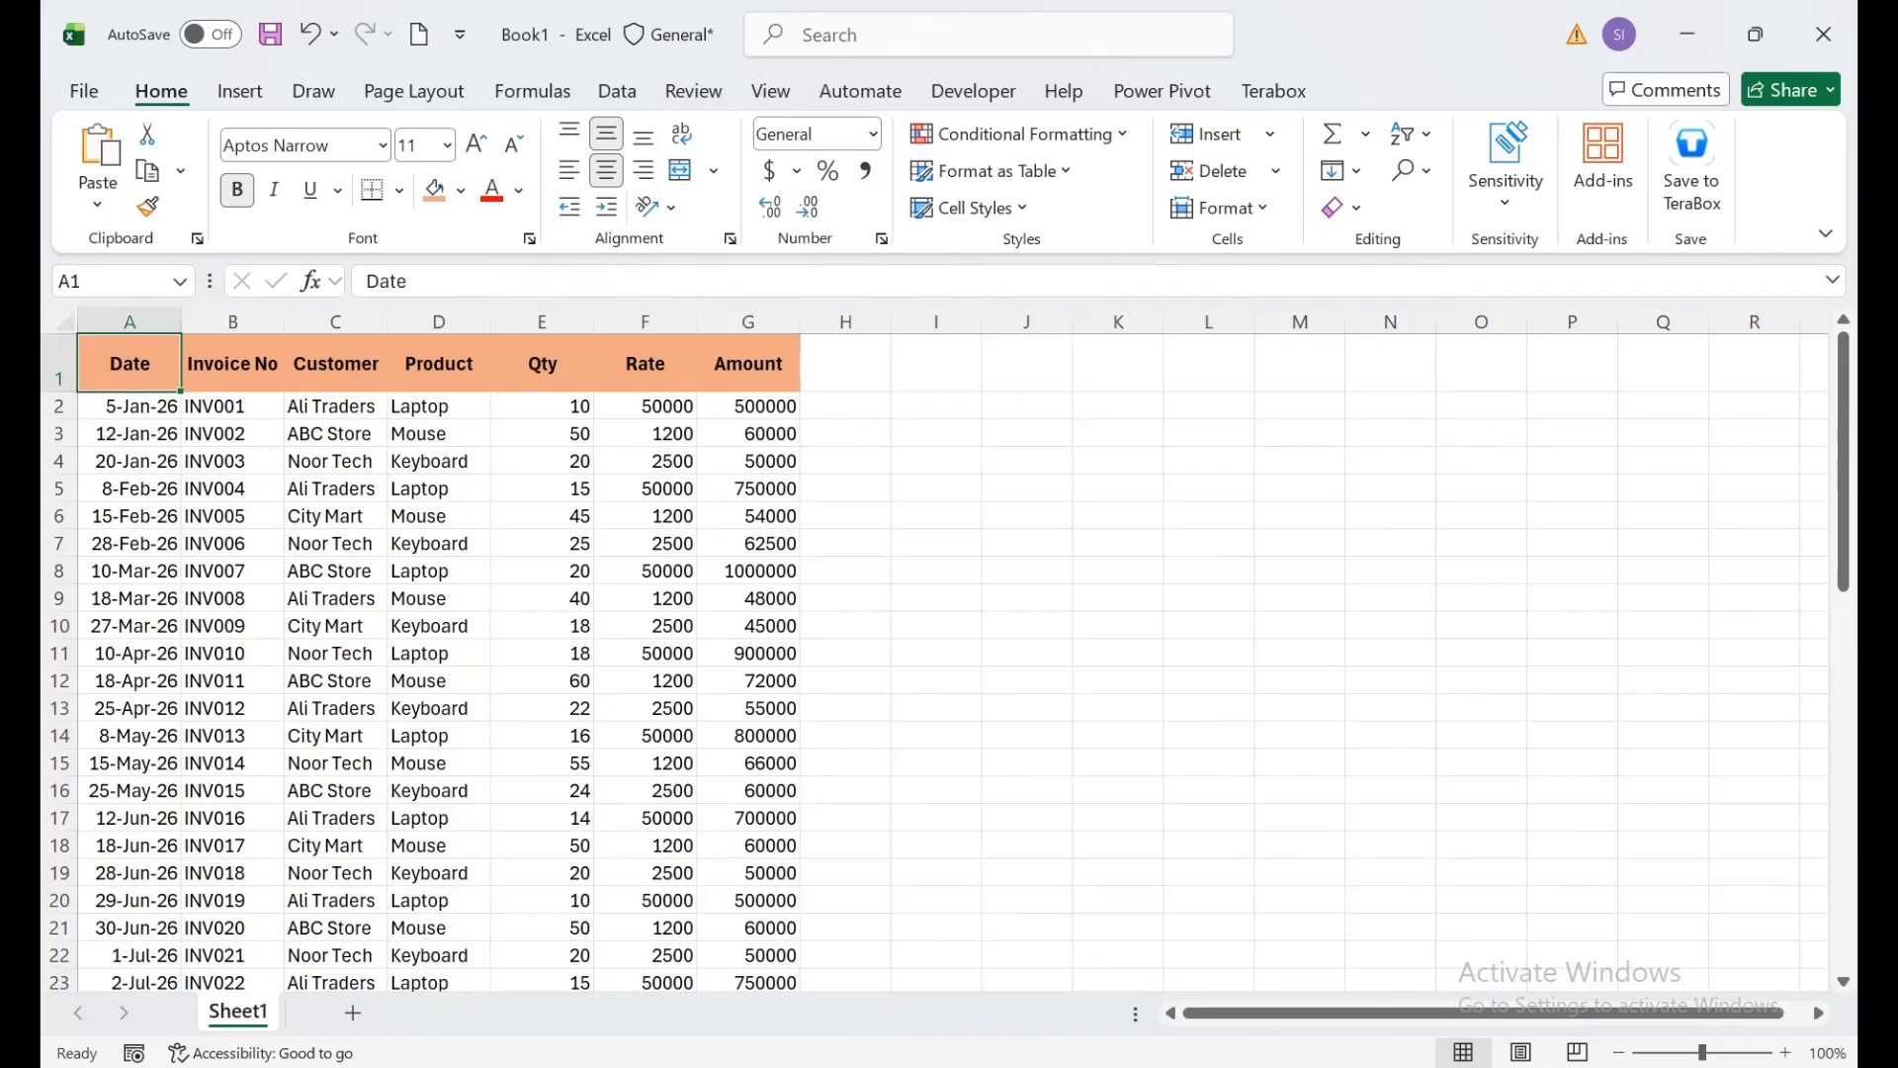
left_click(353, 1012)
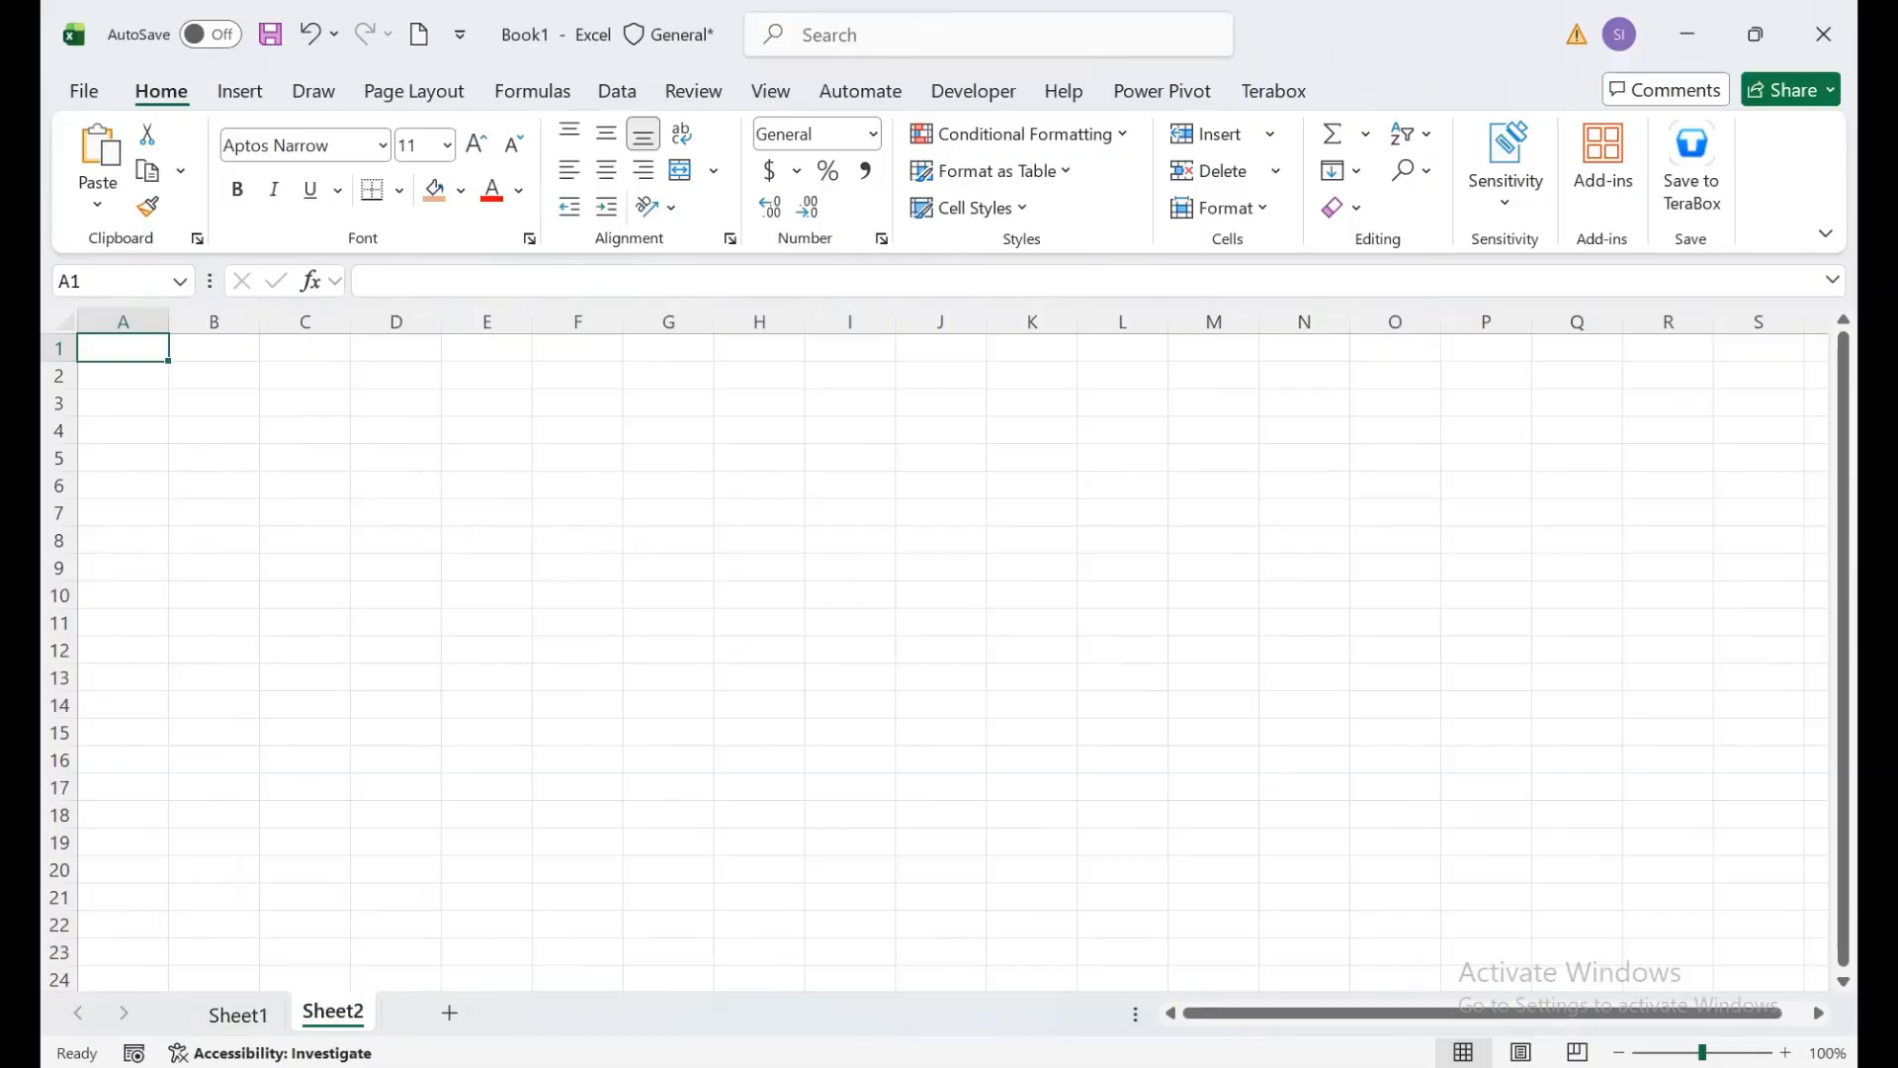
left_click_drag(1702, 1053, 1708, 1053)
Step: Enter the header "Product Name" in cell A2 of the new sheet
left_click(144, 425)
left_click(144, 392)
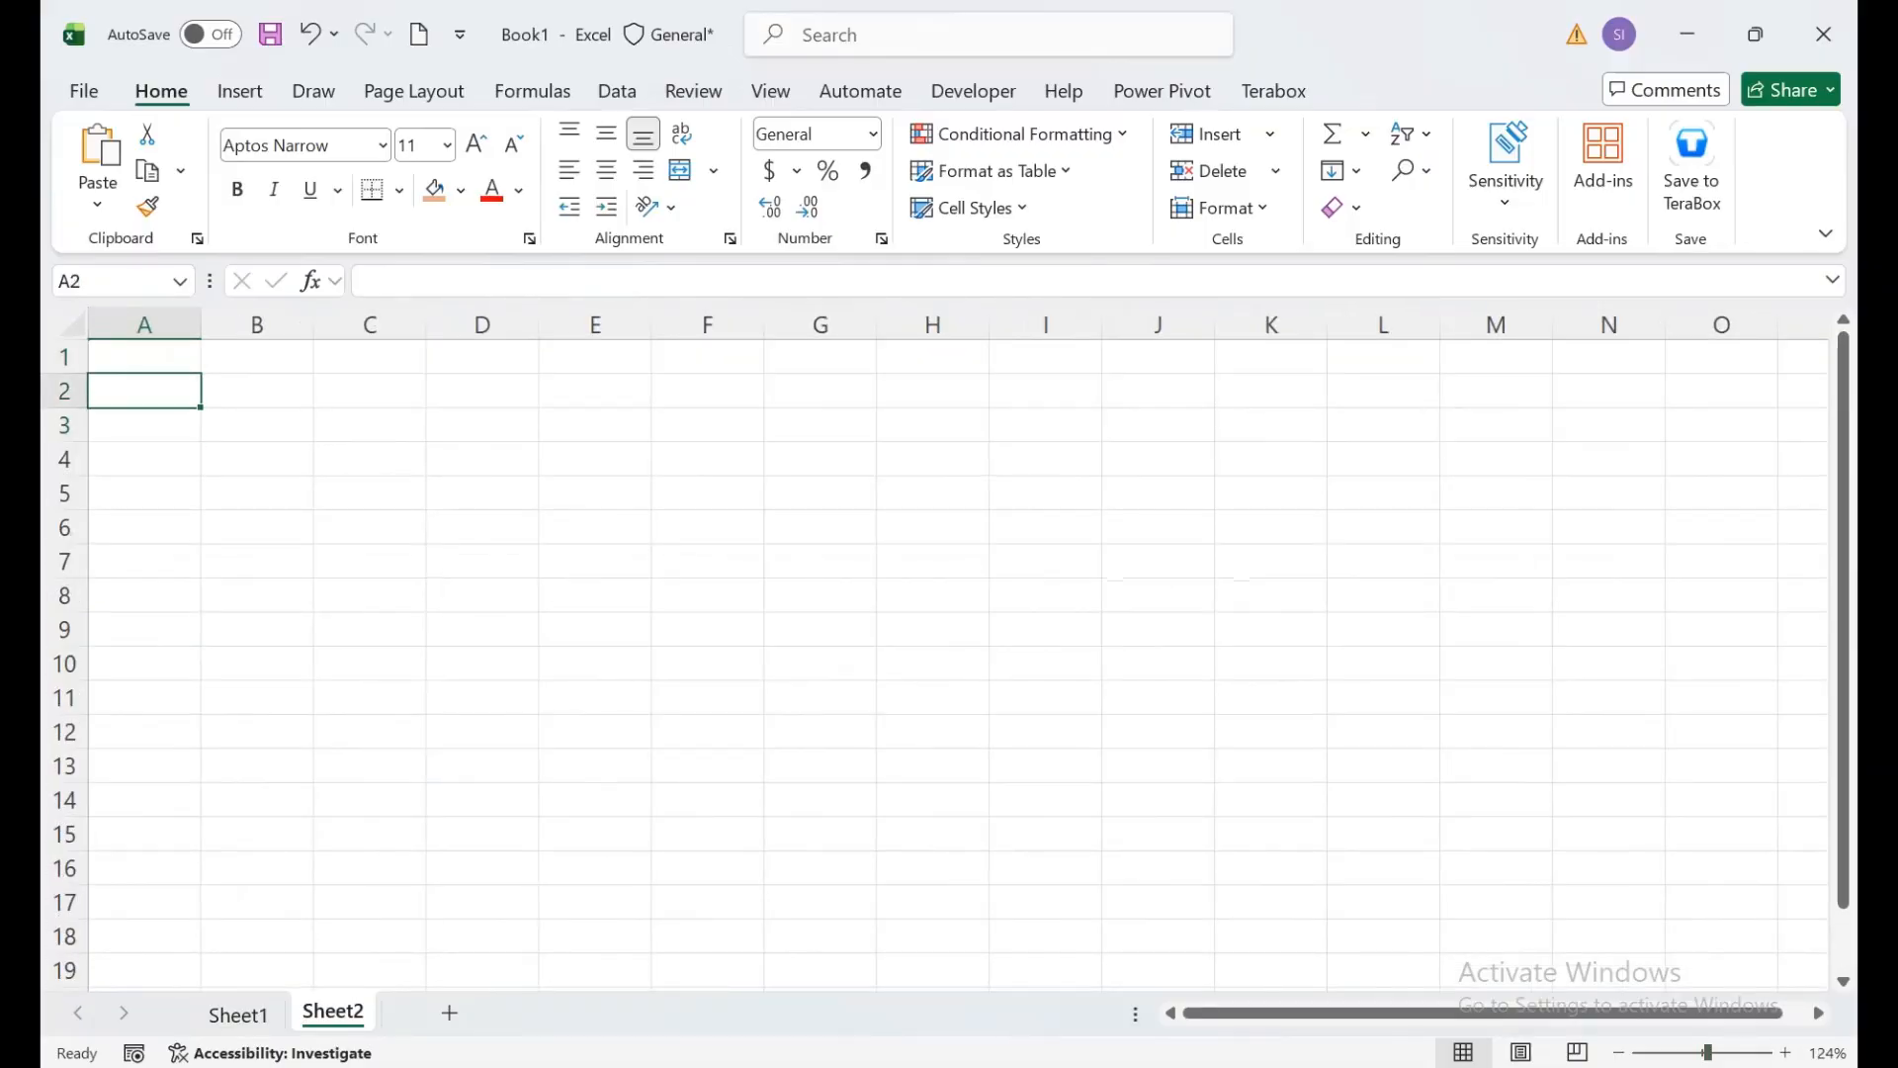
type("Produ")
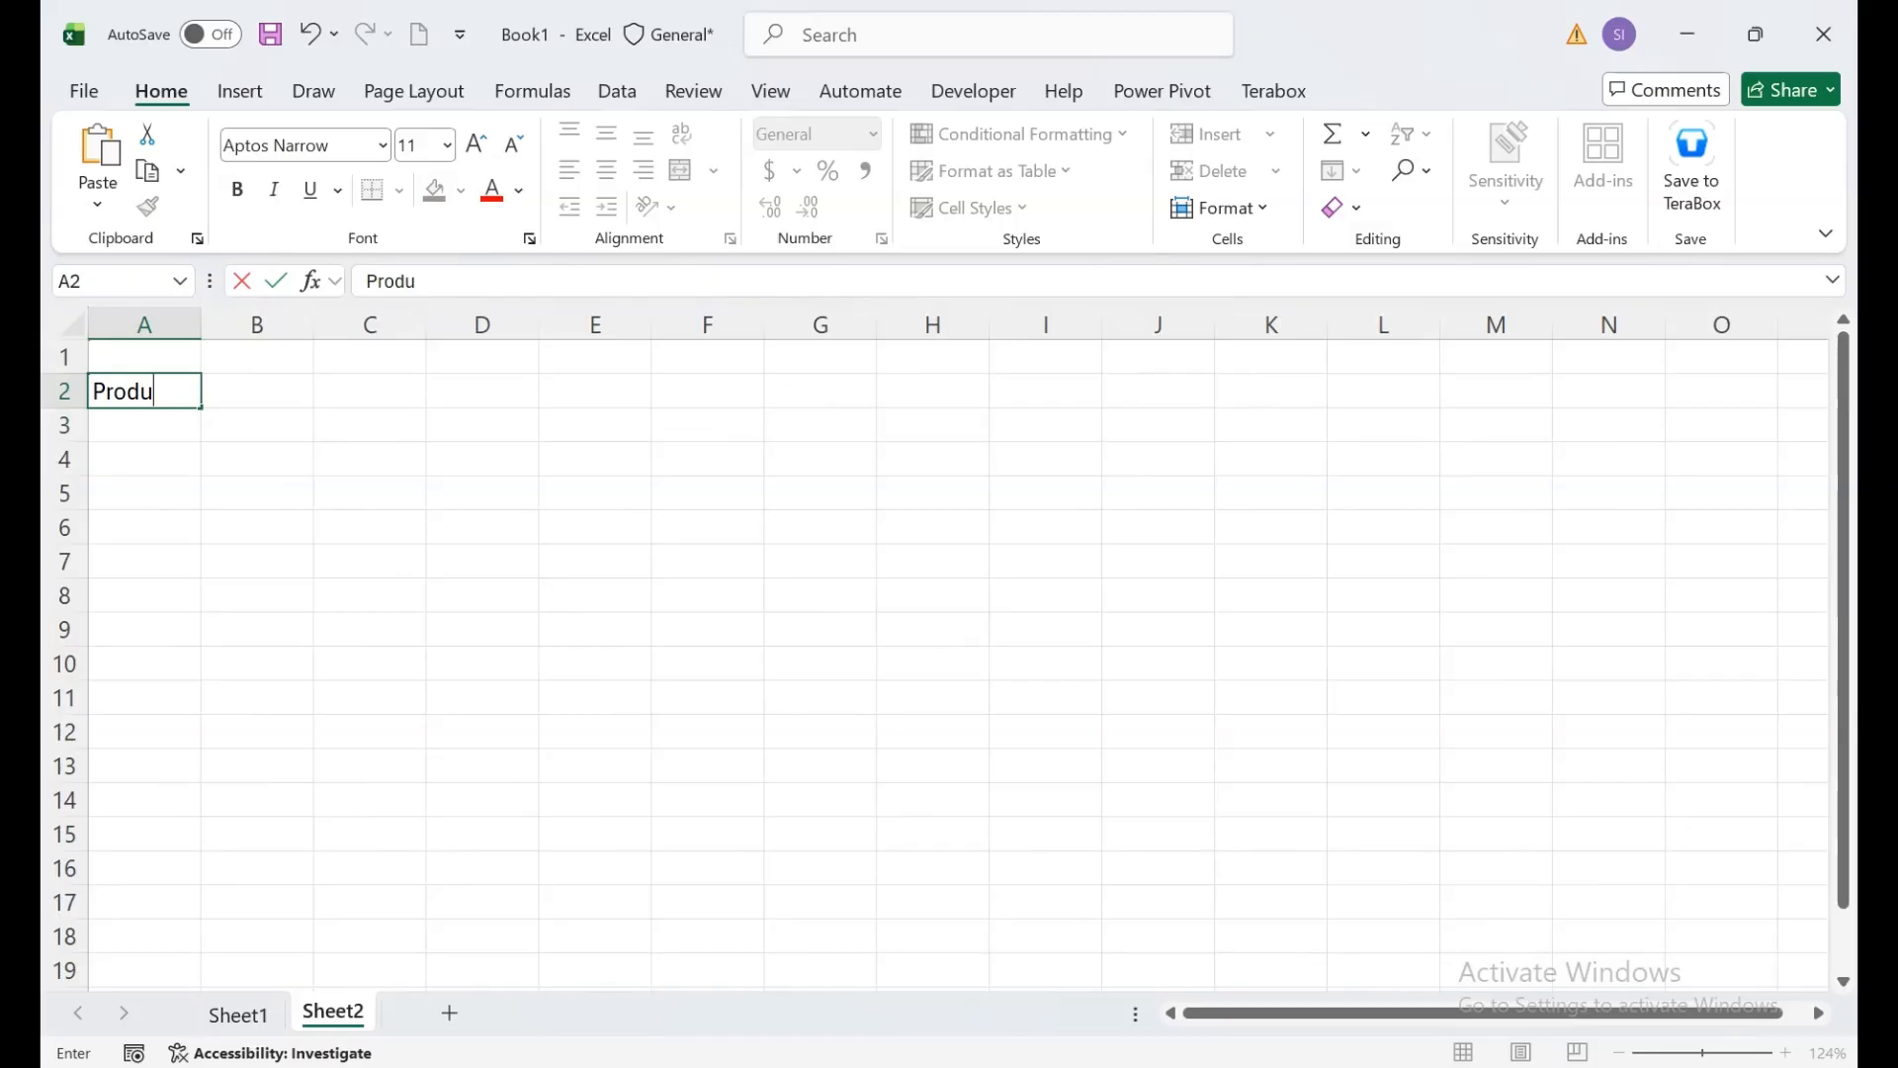
type("ct Name")
key("Tab")
key("Return")
key("Down")
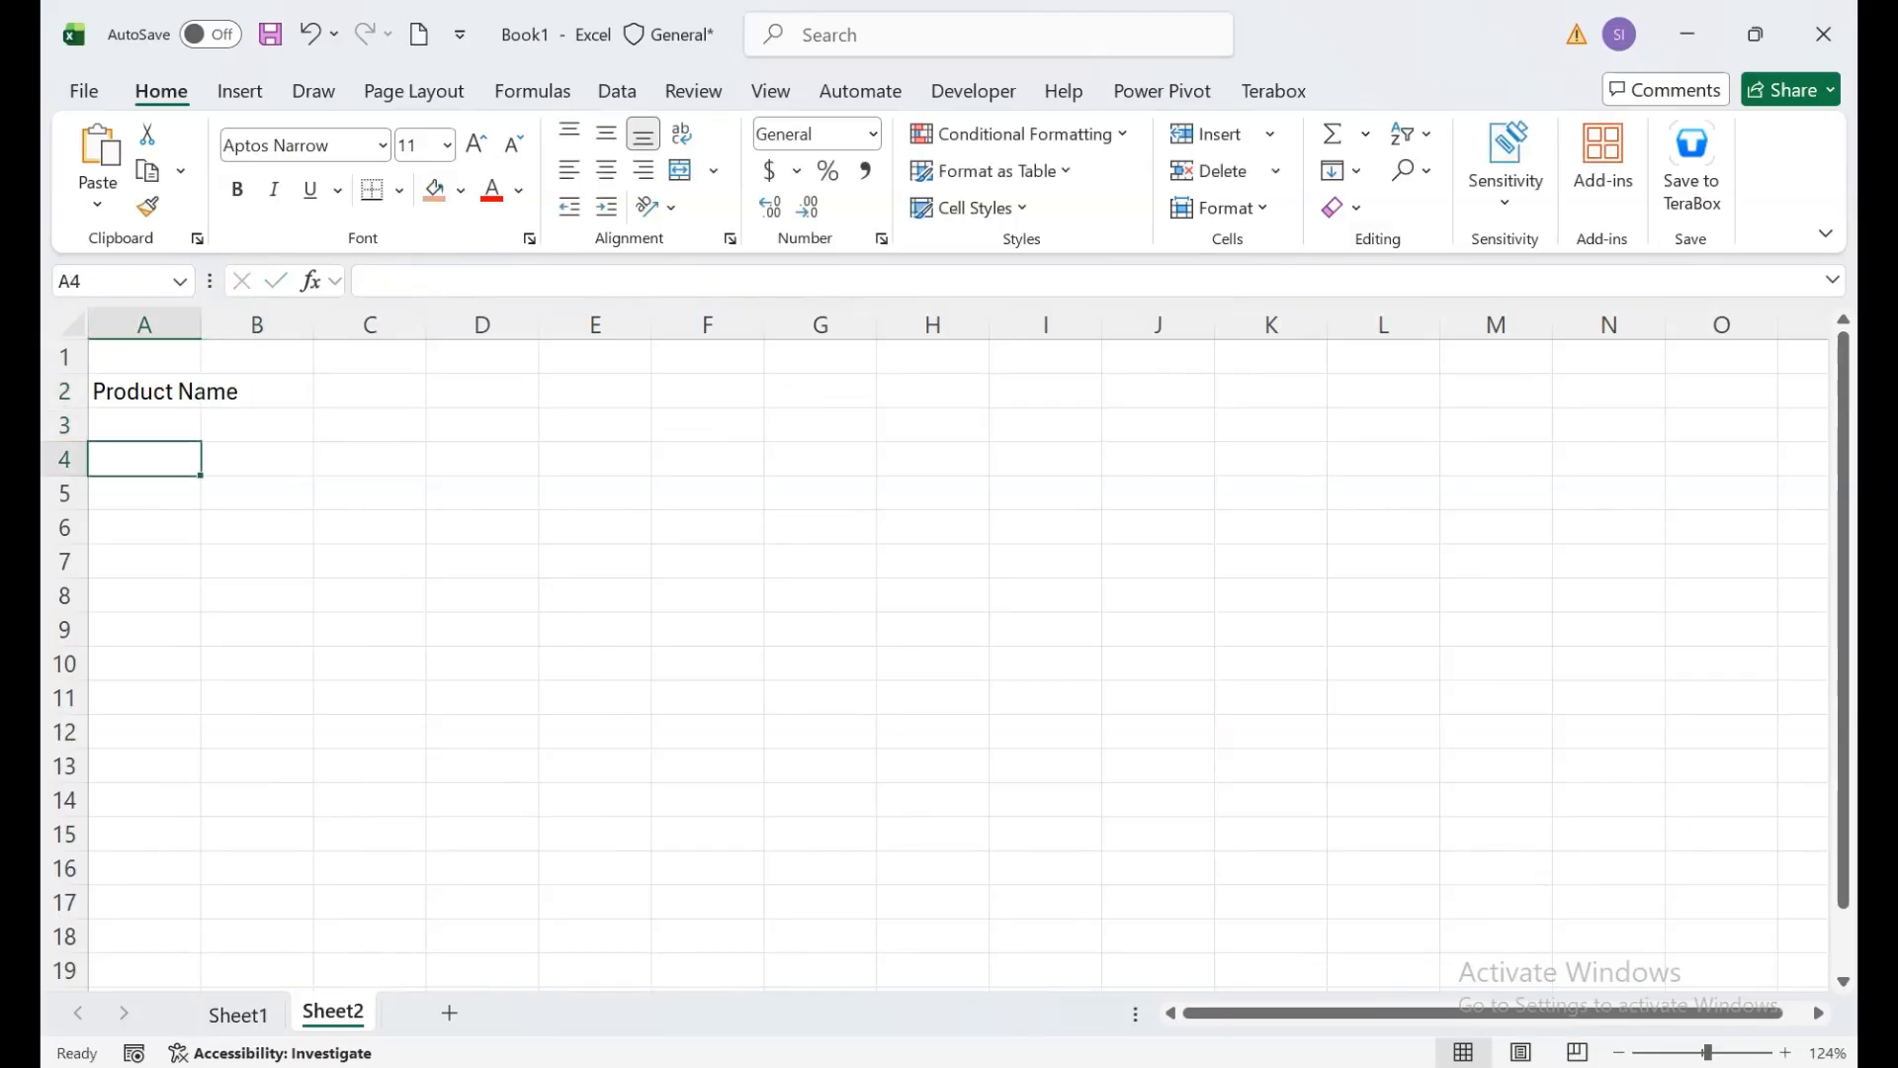
Step: List the distinct products in A3 with =UNIQUE(Sheet1!D:D) and fit column A's width to its contents
key("Up")
type("=uni")
key("Down")
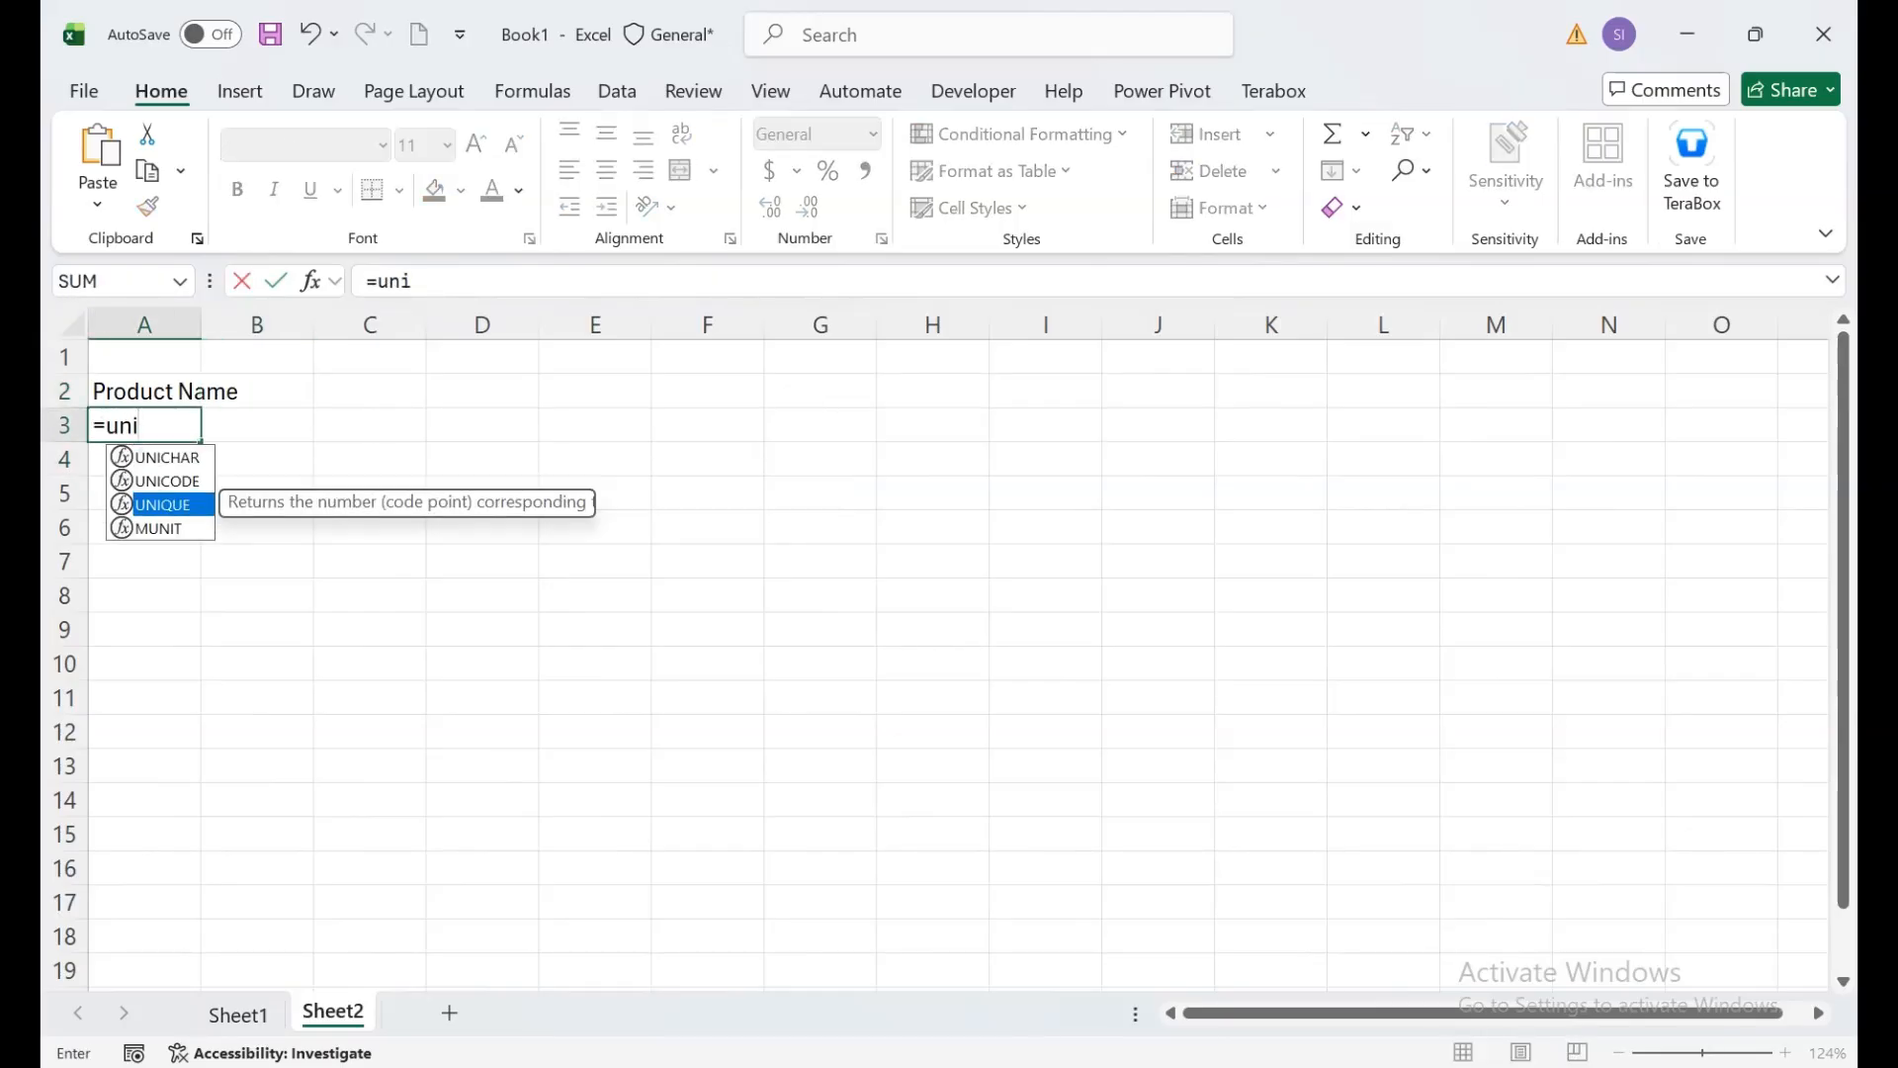
key("Down")
key("Tab")
left_click(238, 1014)
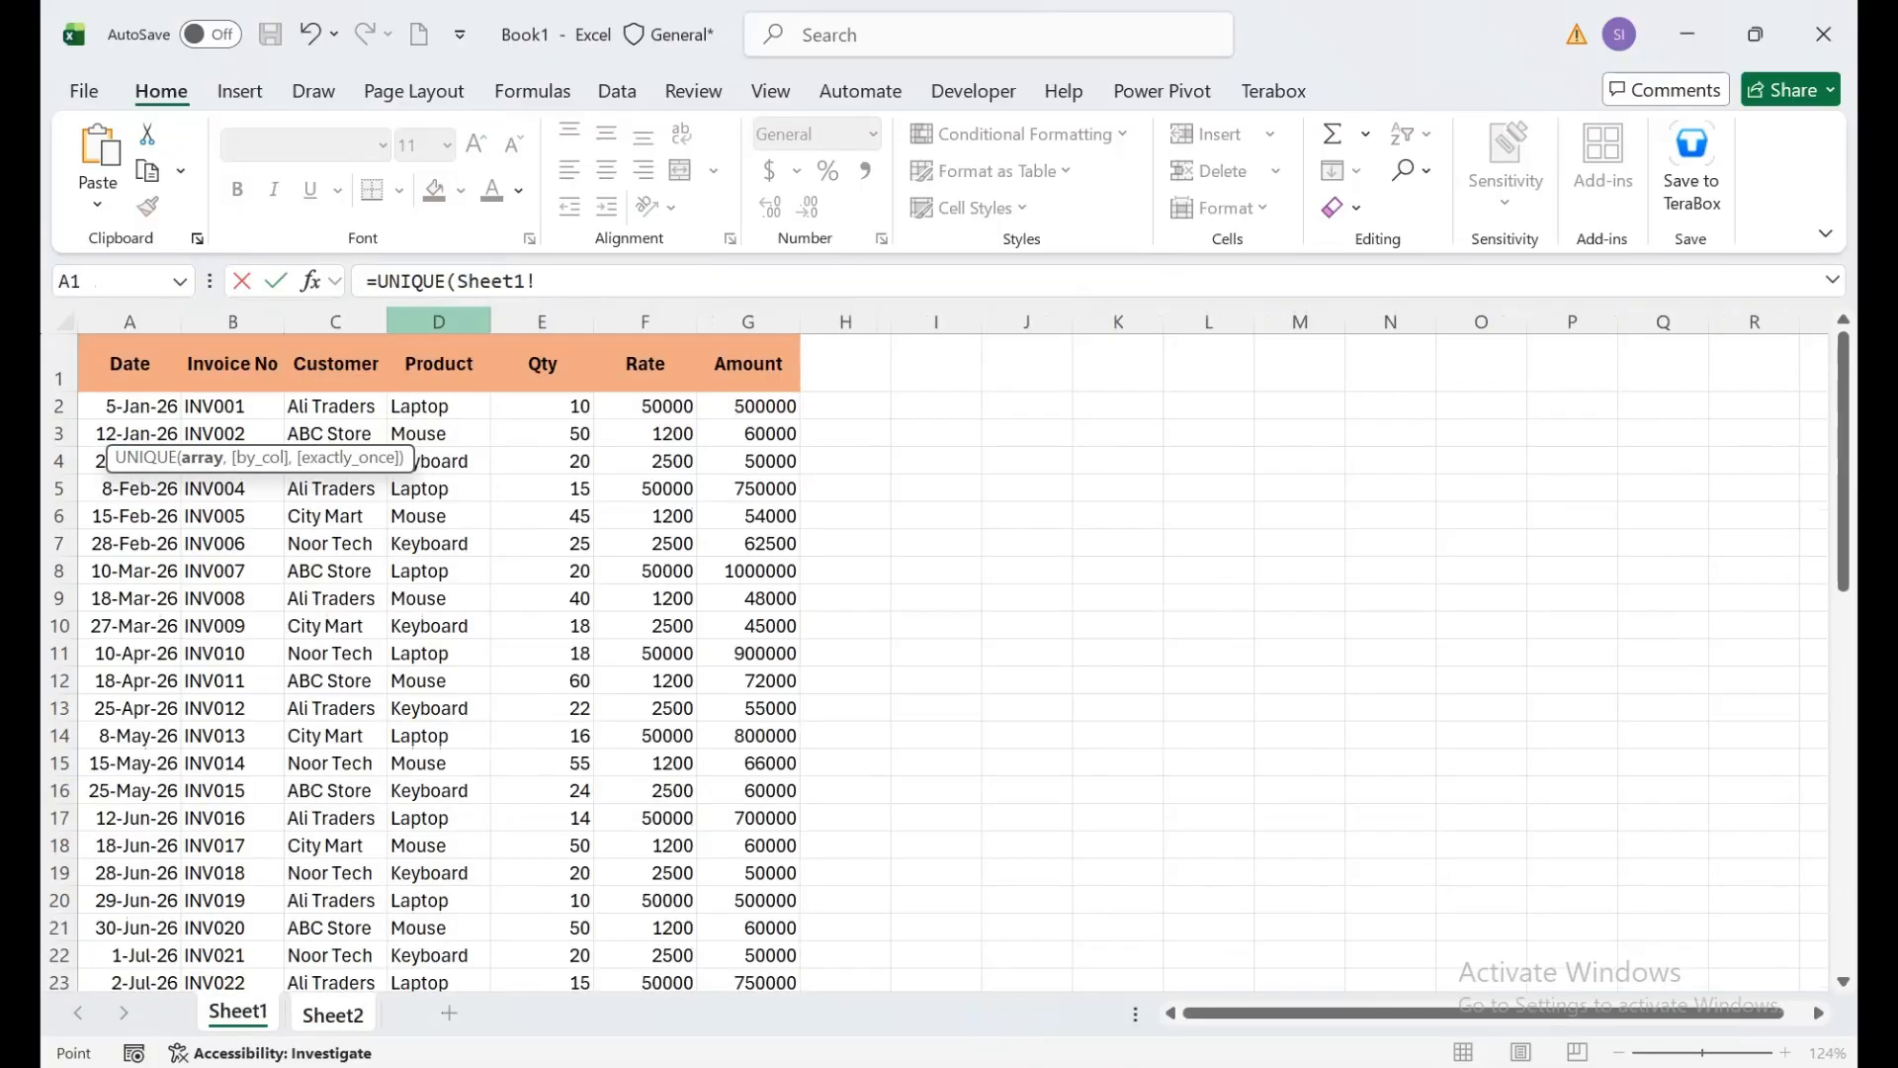
left_click(439, 323)
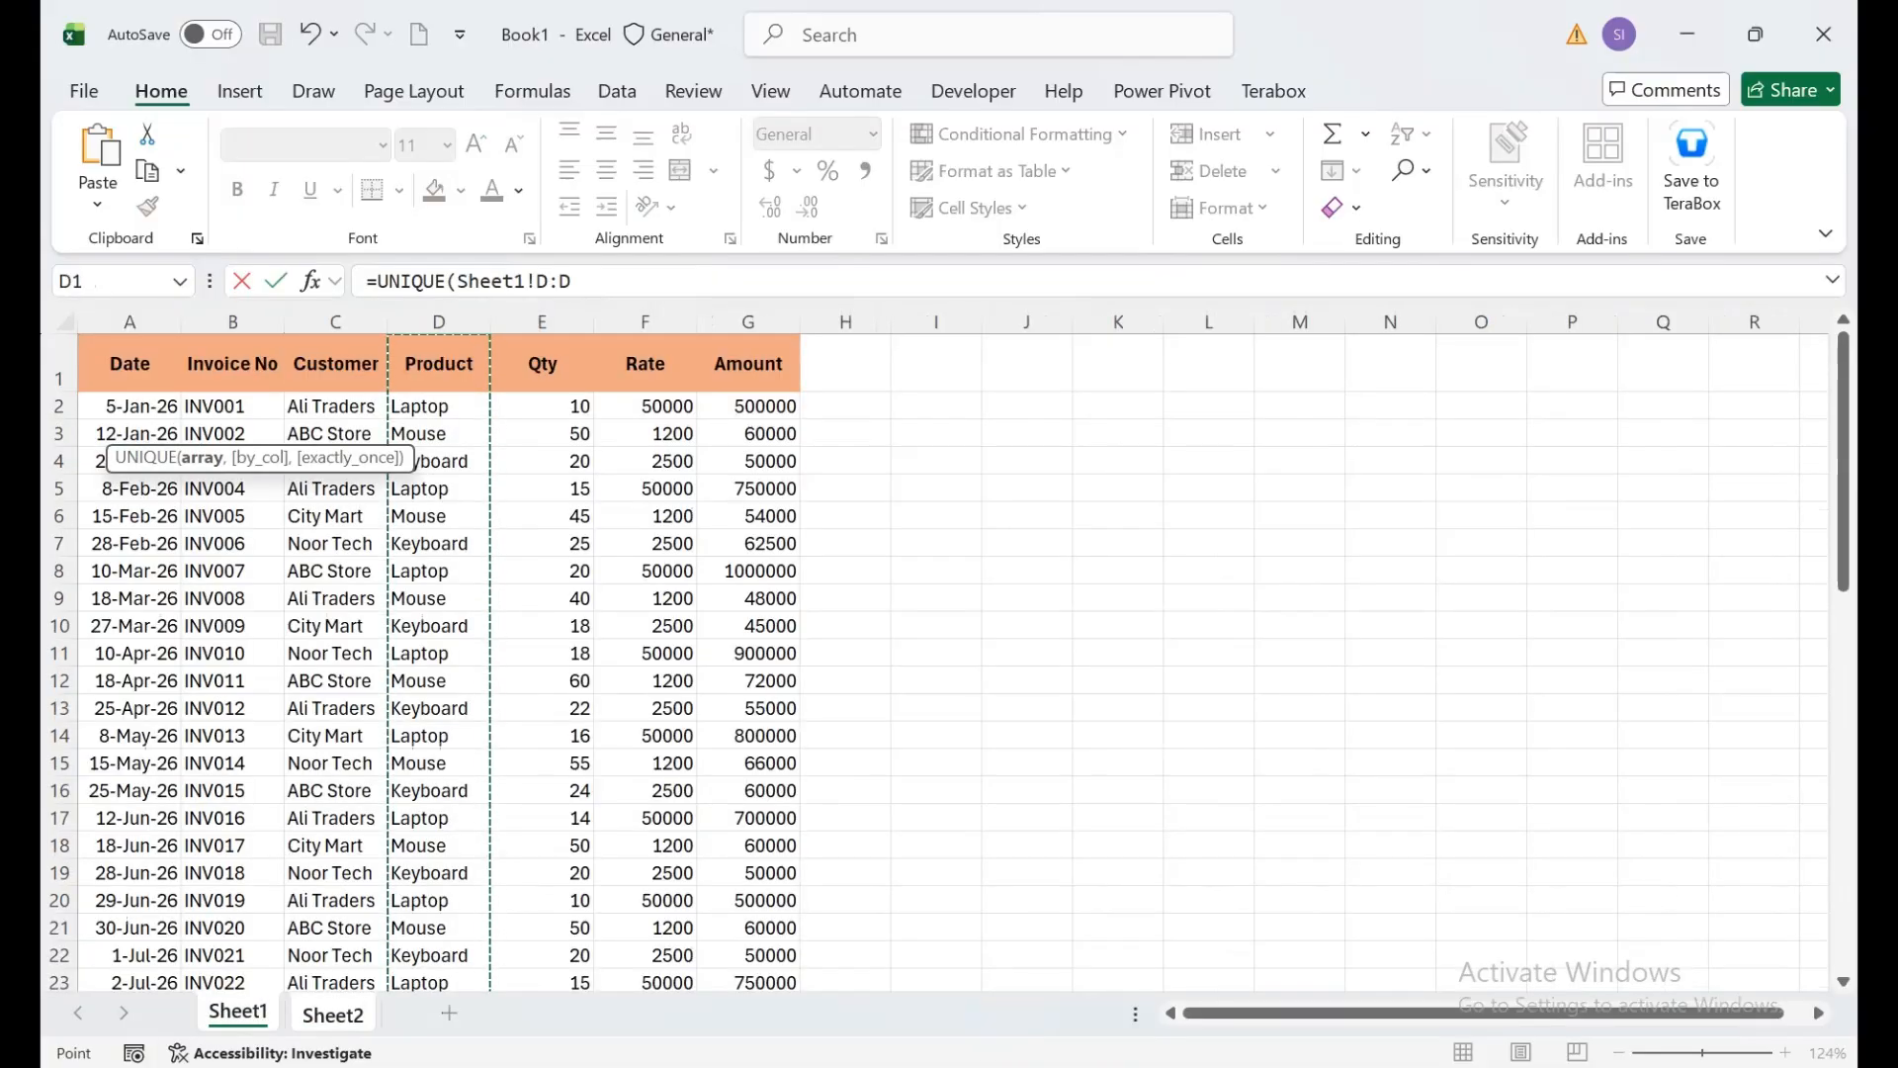
key("Return")
left_click(144, 425)
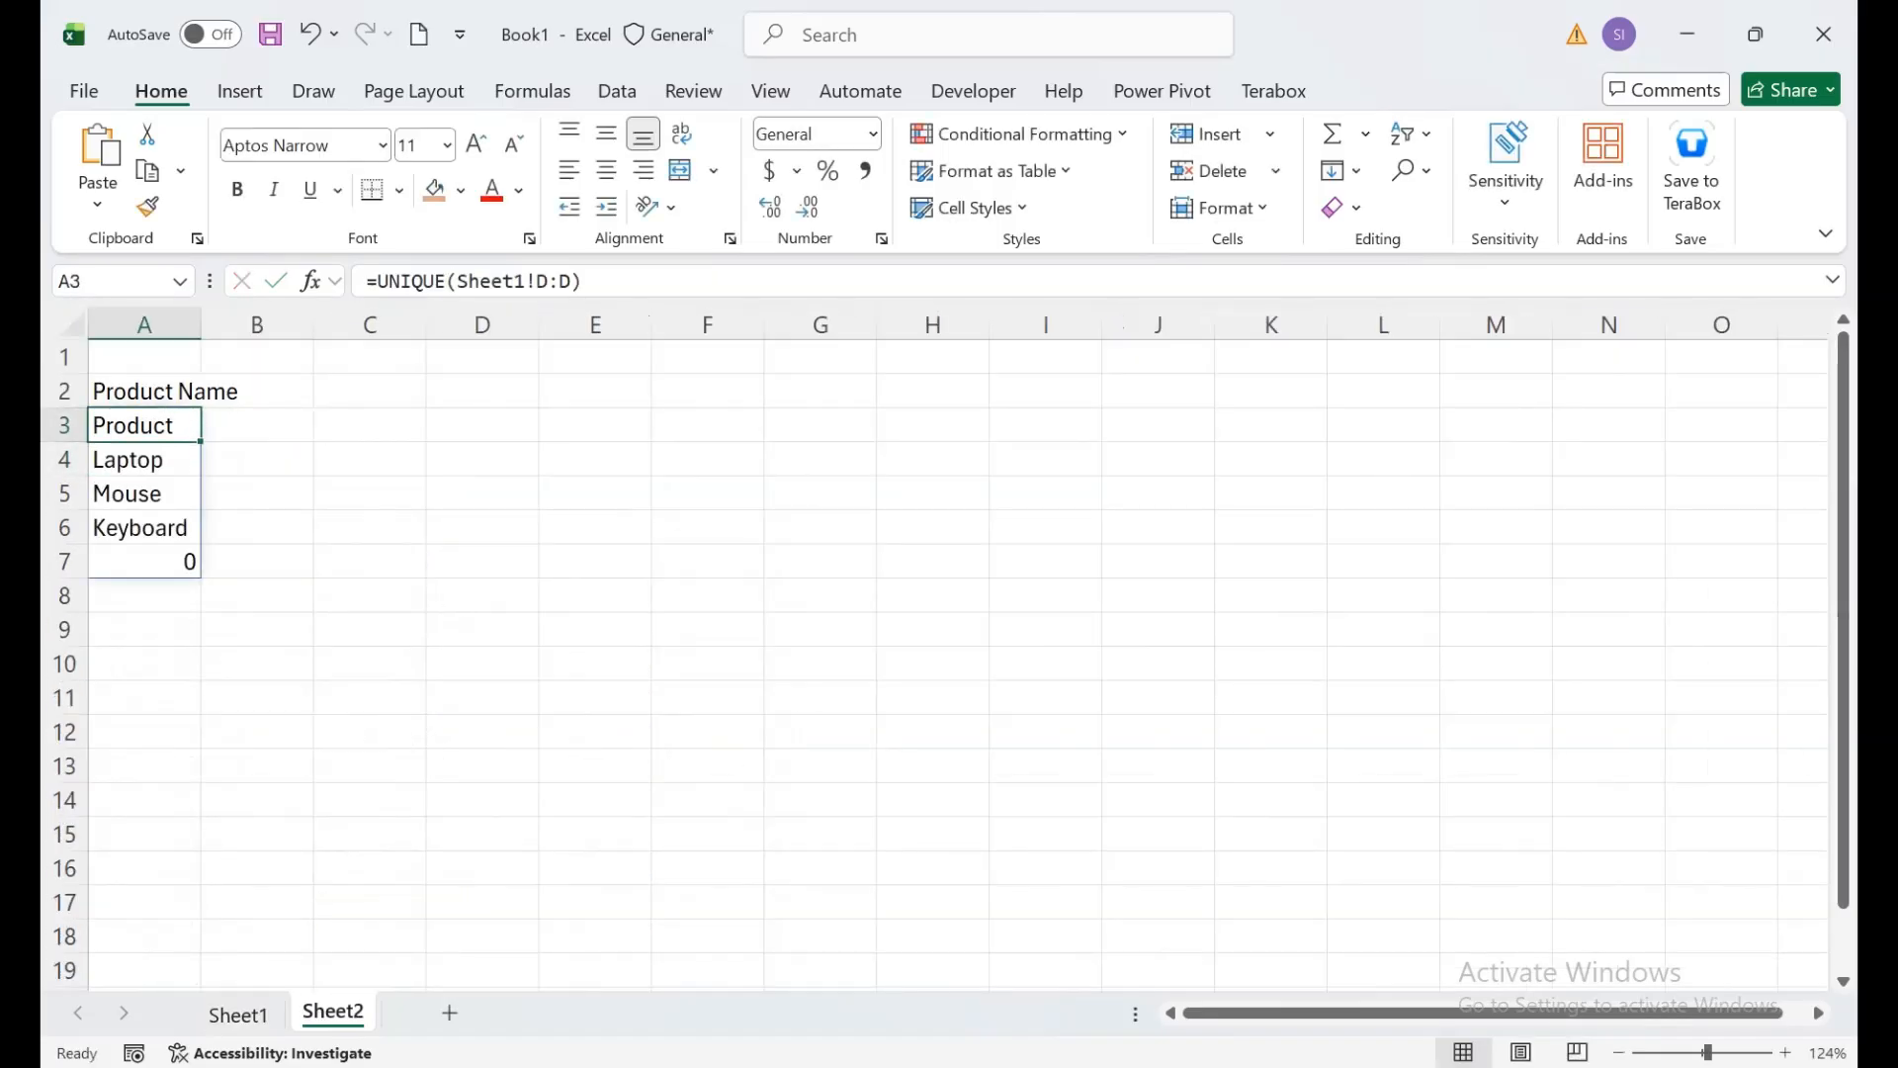
double_click(201, 325)
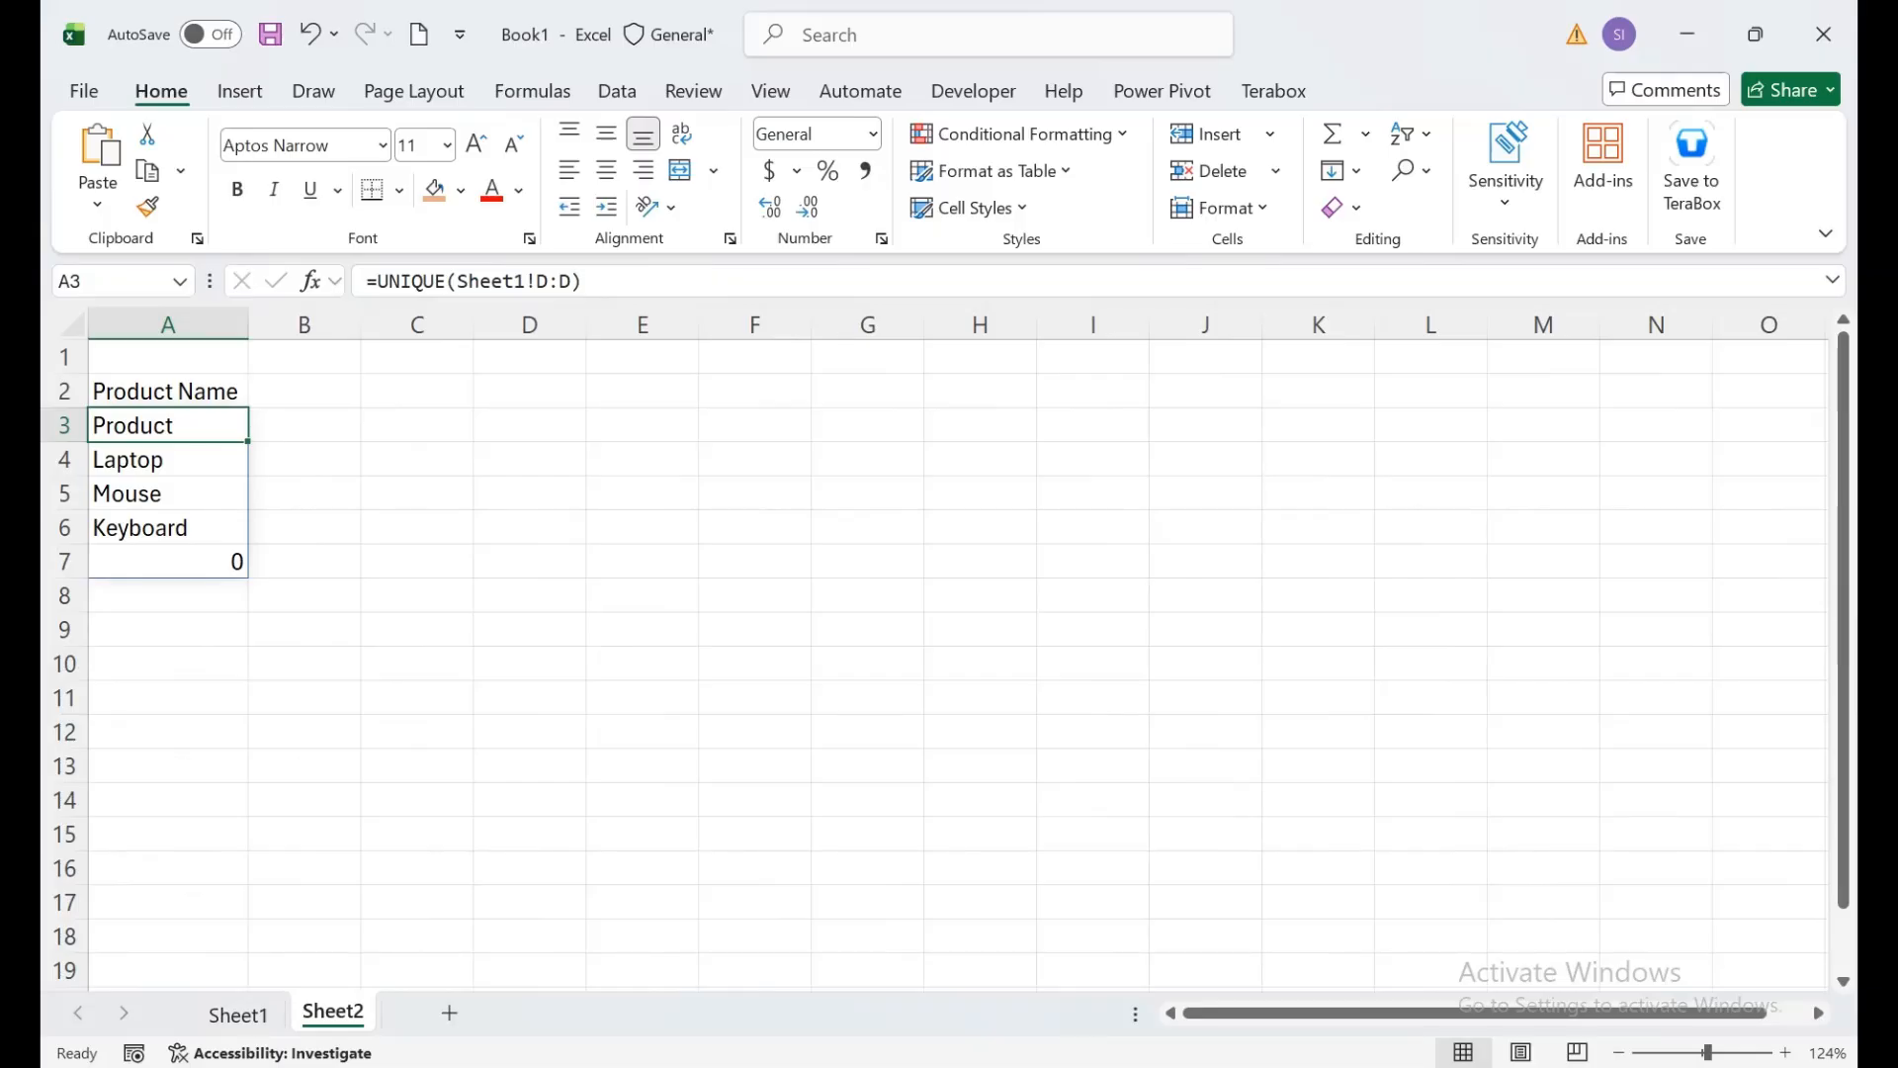
Step: Blank out zeros in the product list by changing A3 to =IF(UNIQUE(Sheet1!D:D)=0,"",UNIQUE(Sheet1!D:D))
left_click(305, 391)
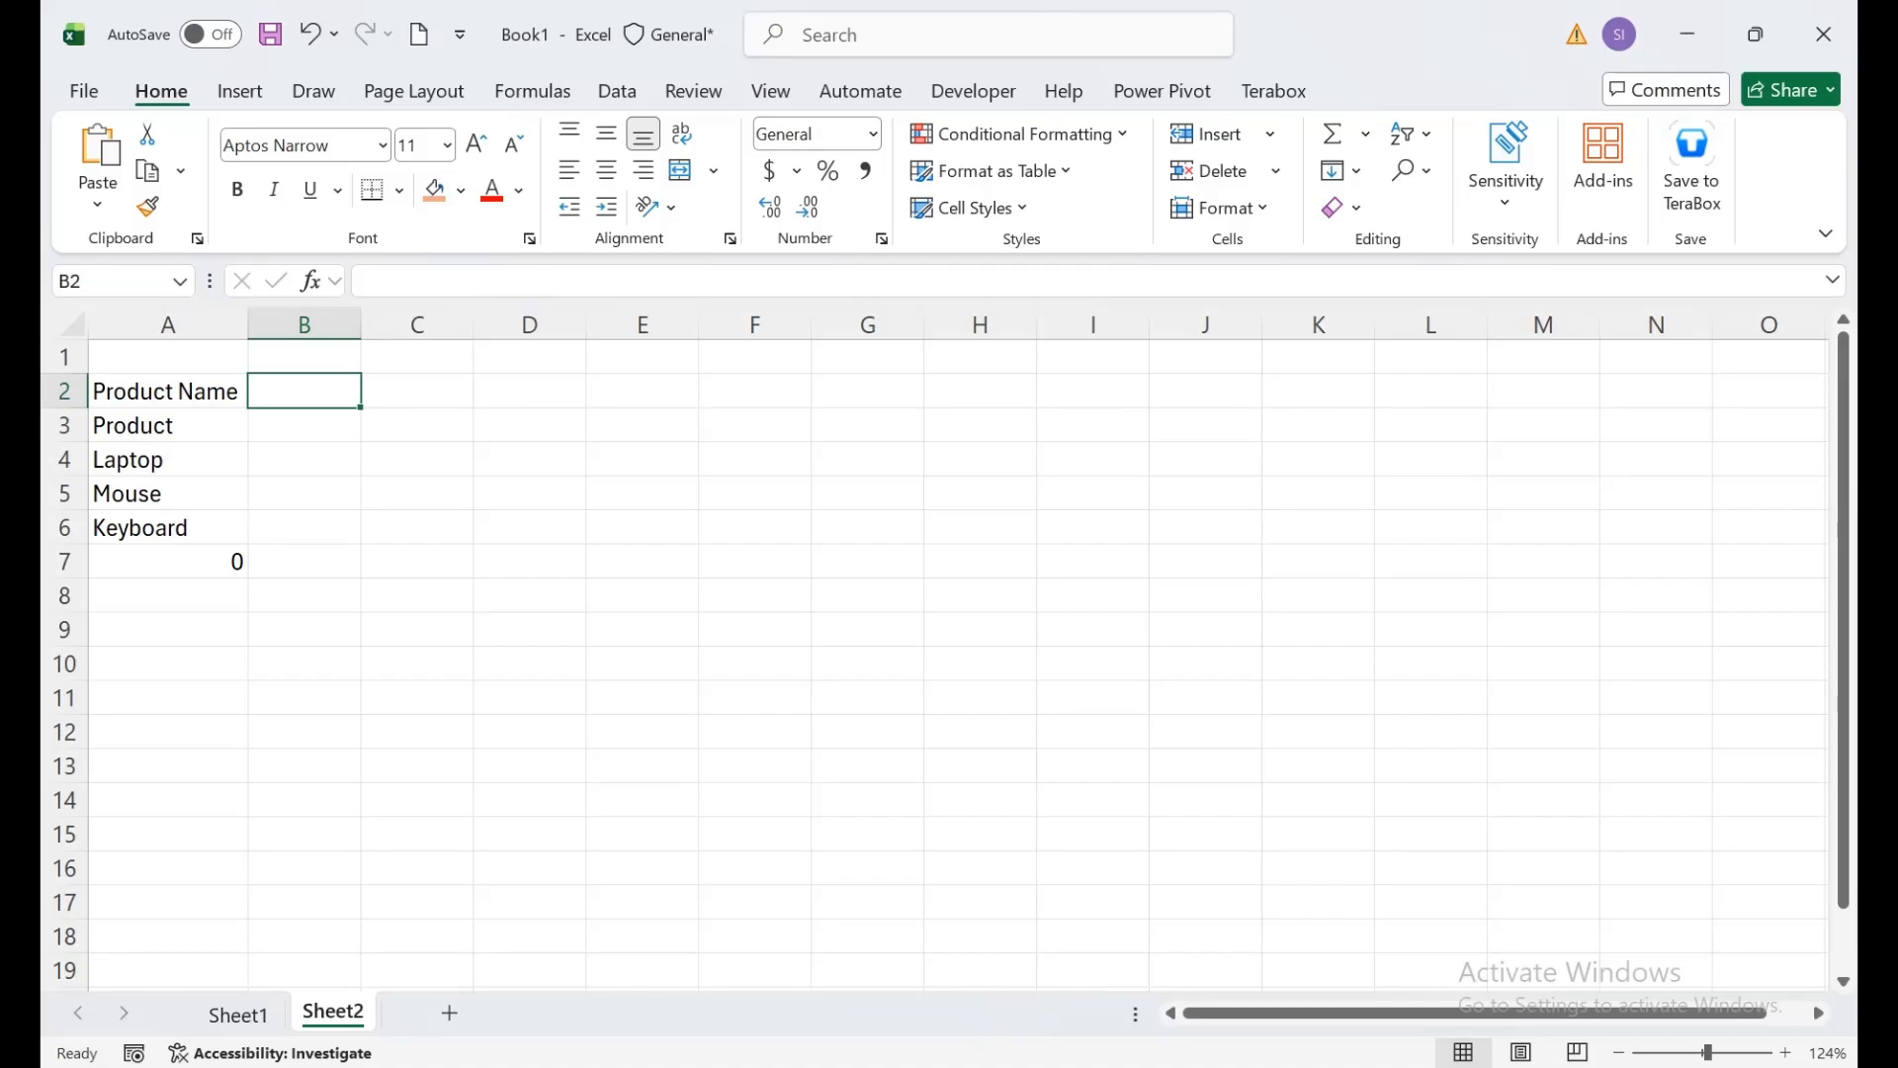
double_click(190, 425)
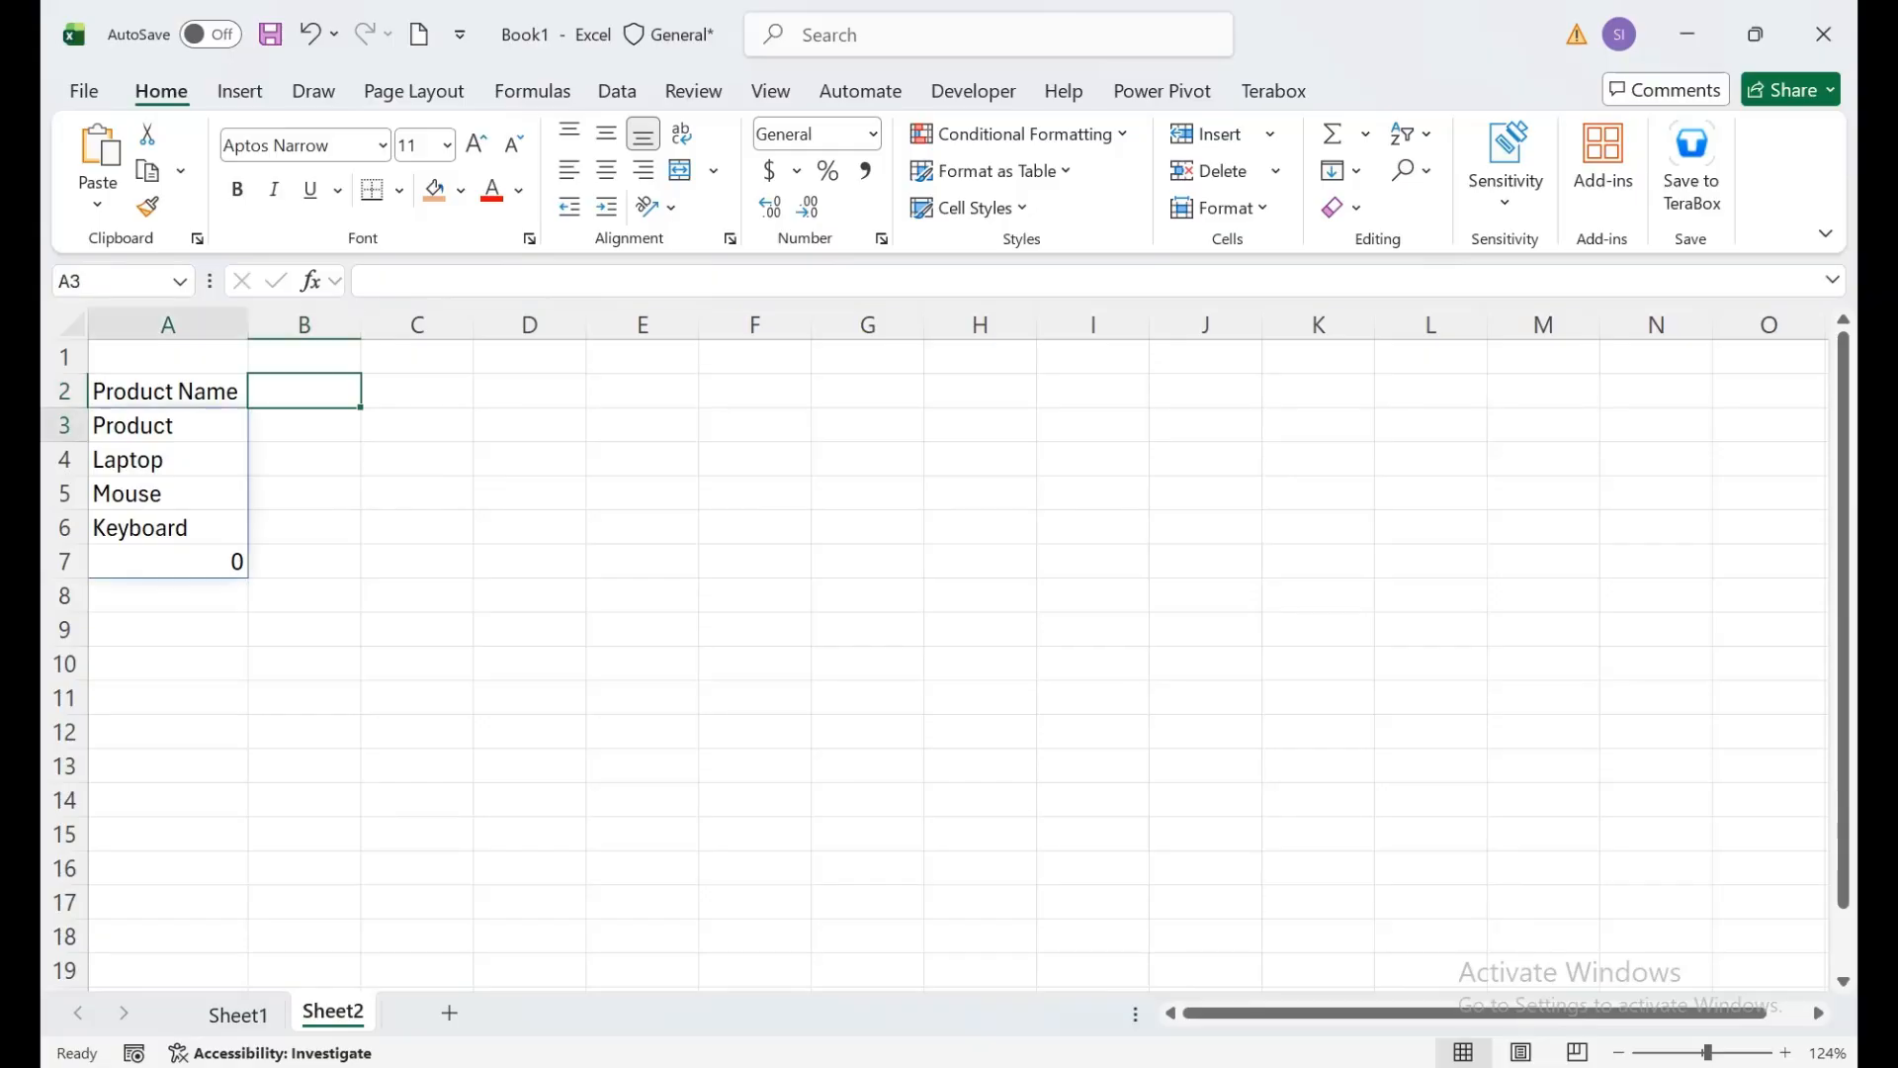
left_click(106, 425)
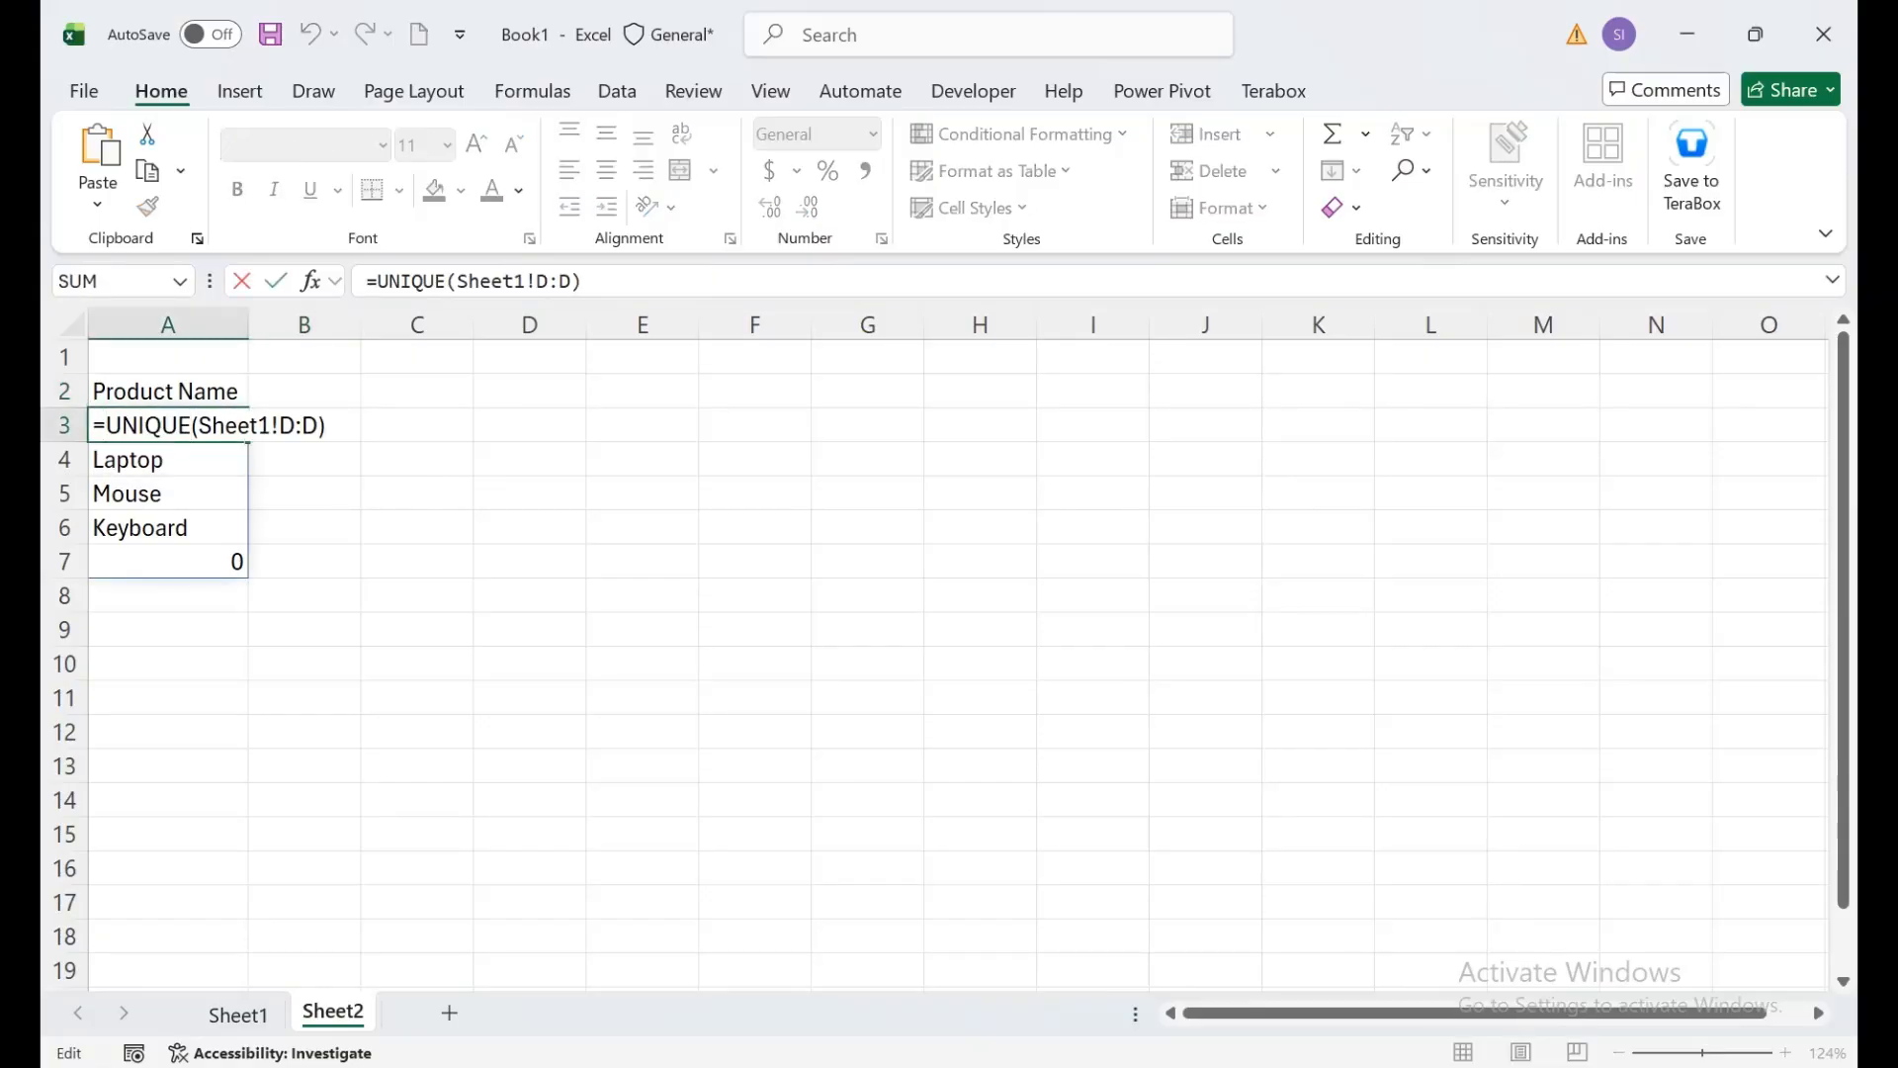
type("IF(")
key("shift+Right")
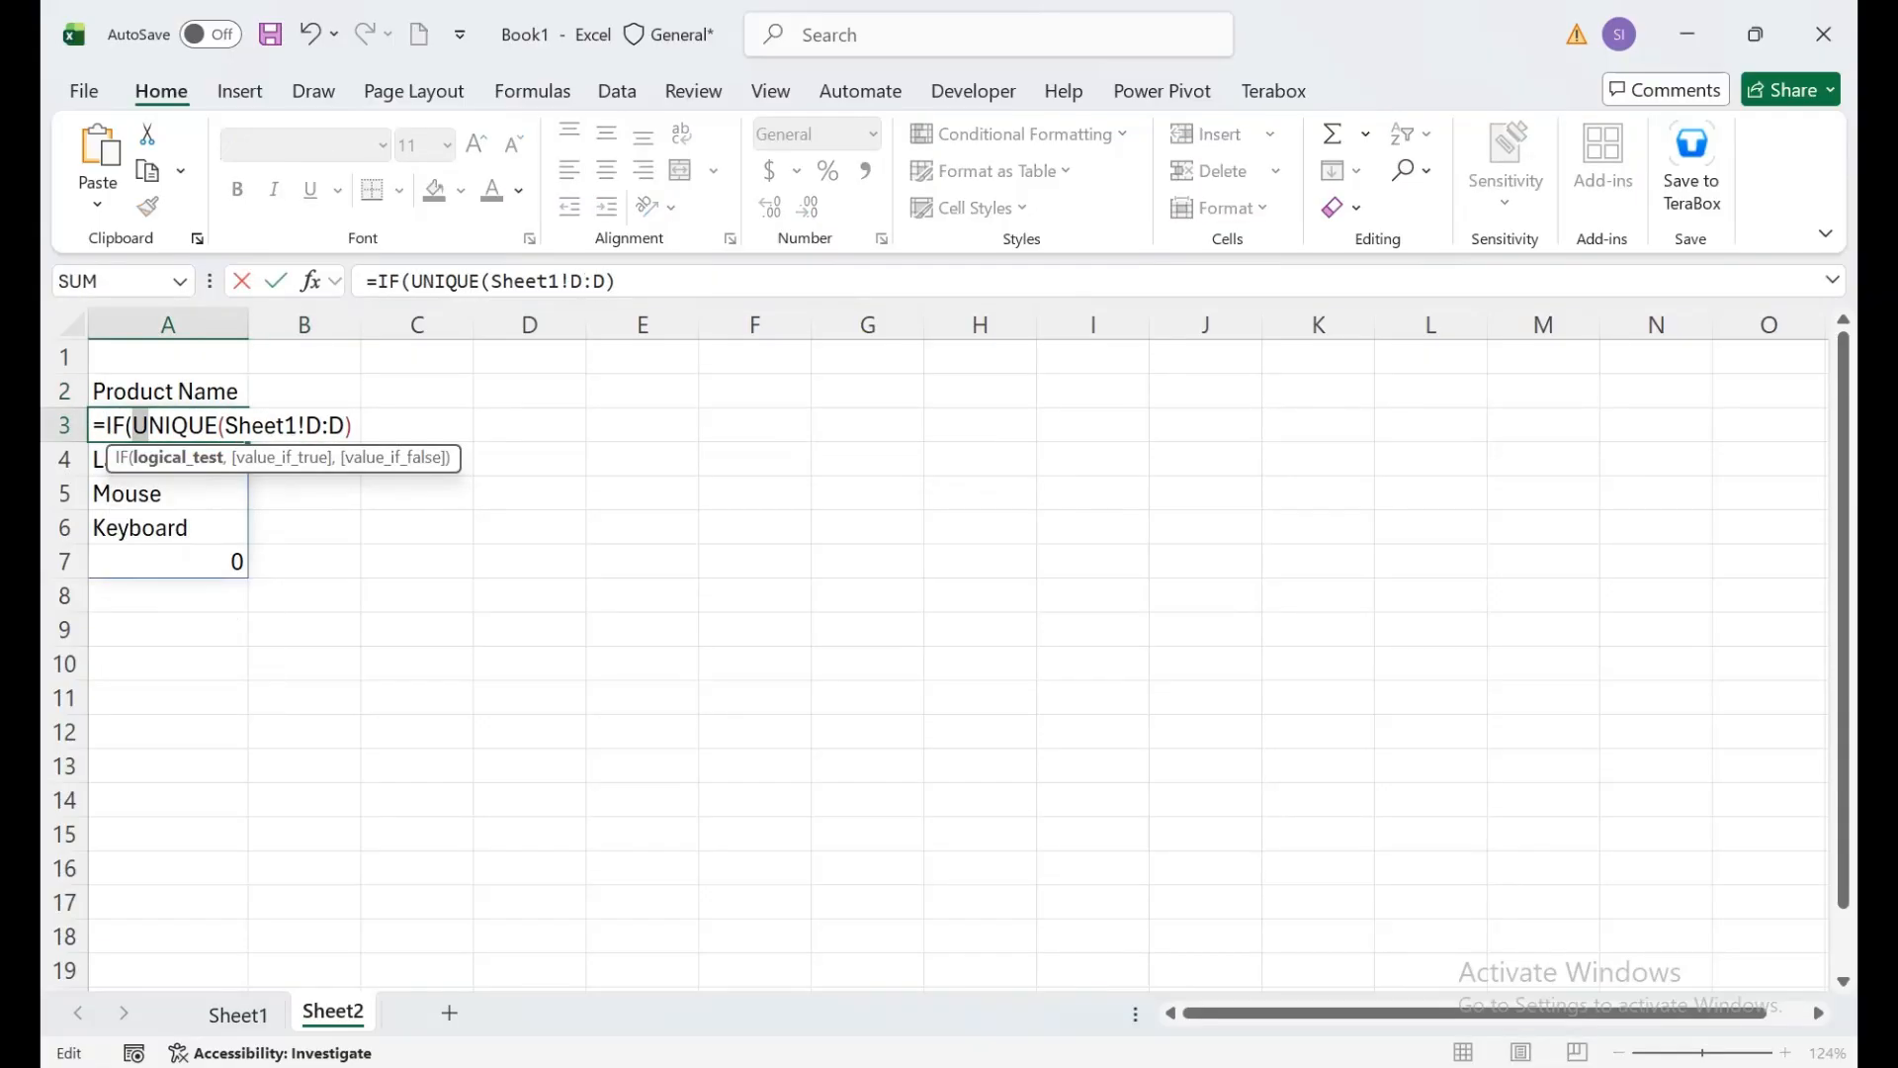
key("shift+End")
key("ctrl+c")
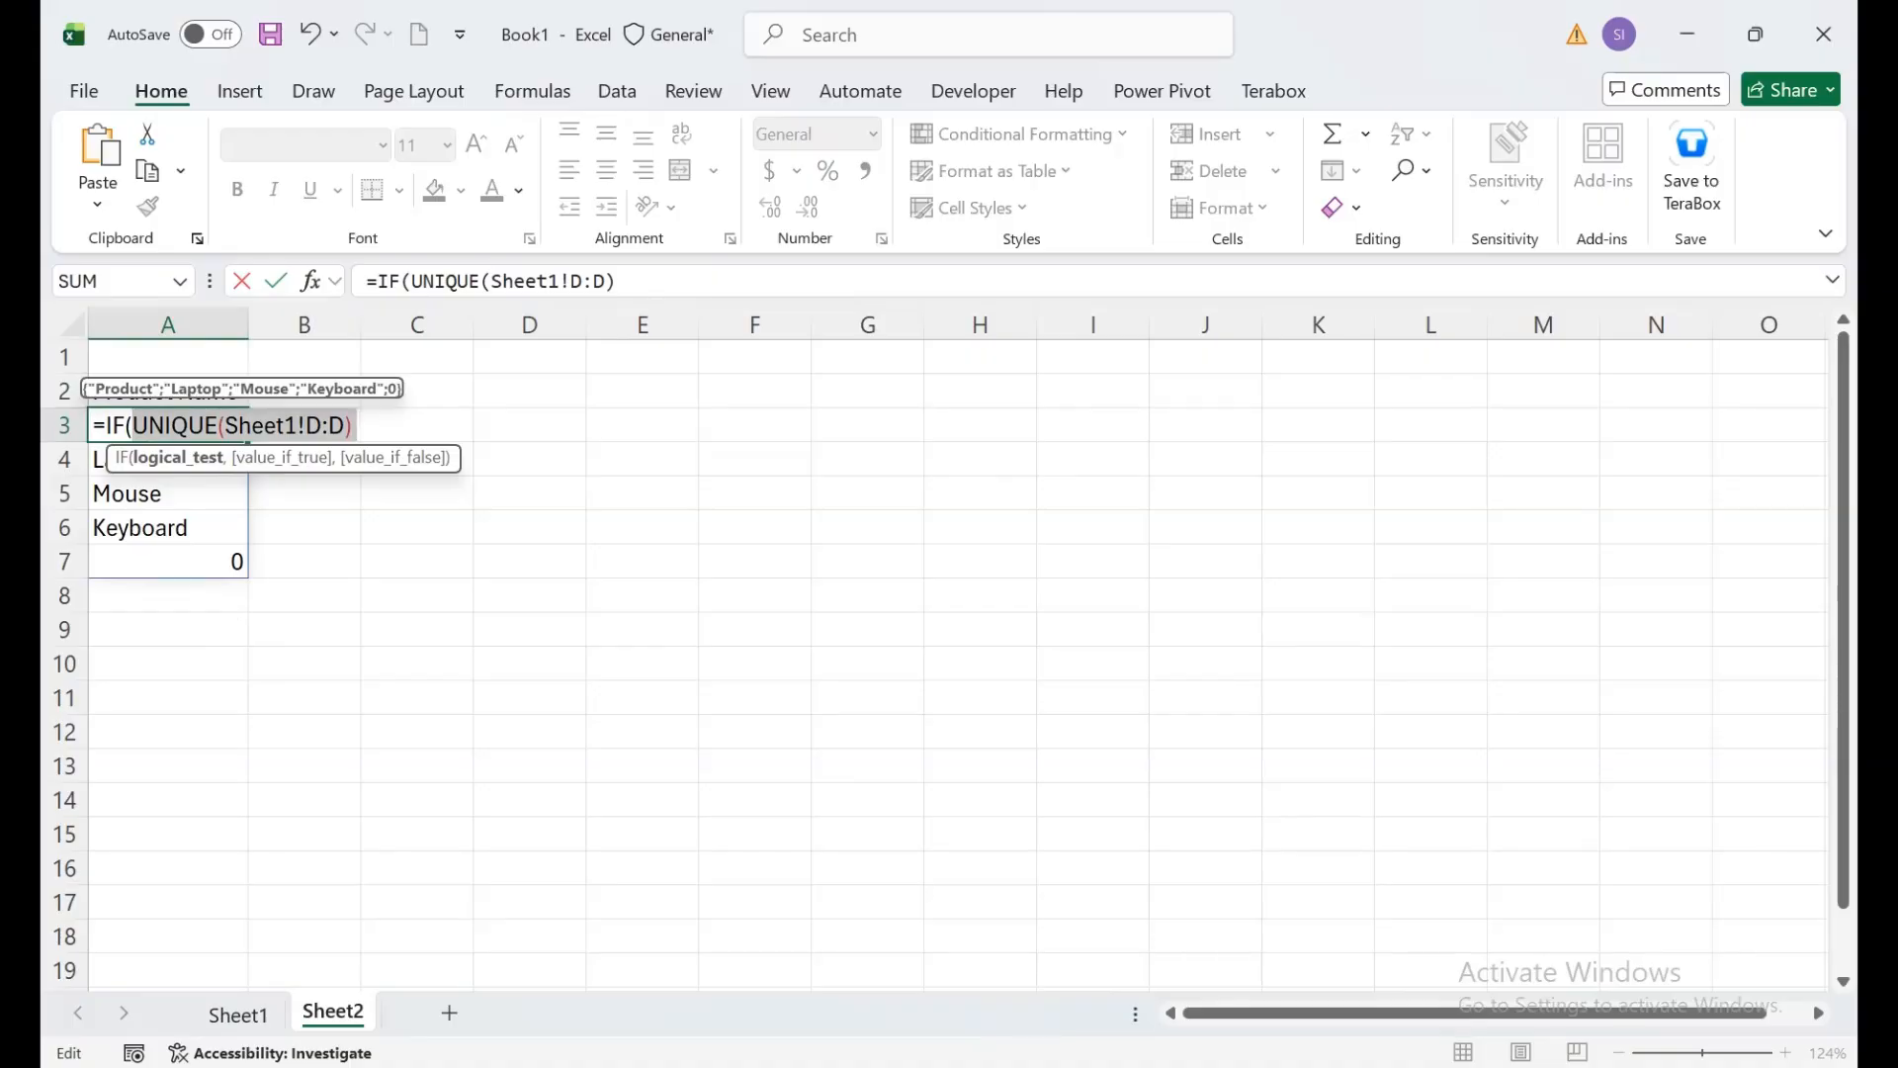
key("End")
type("=")
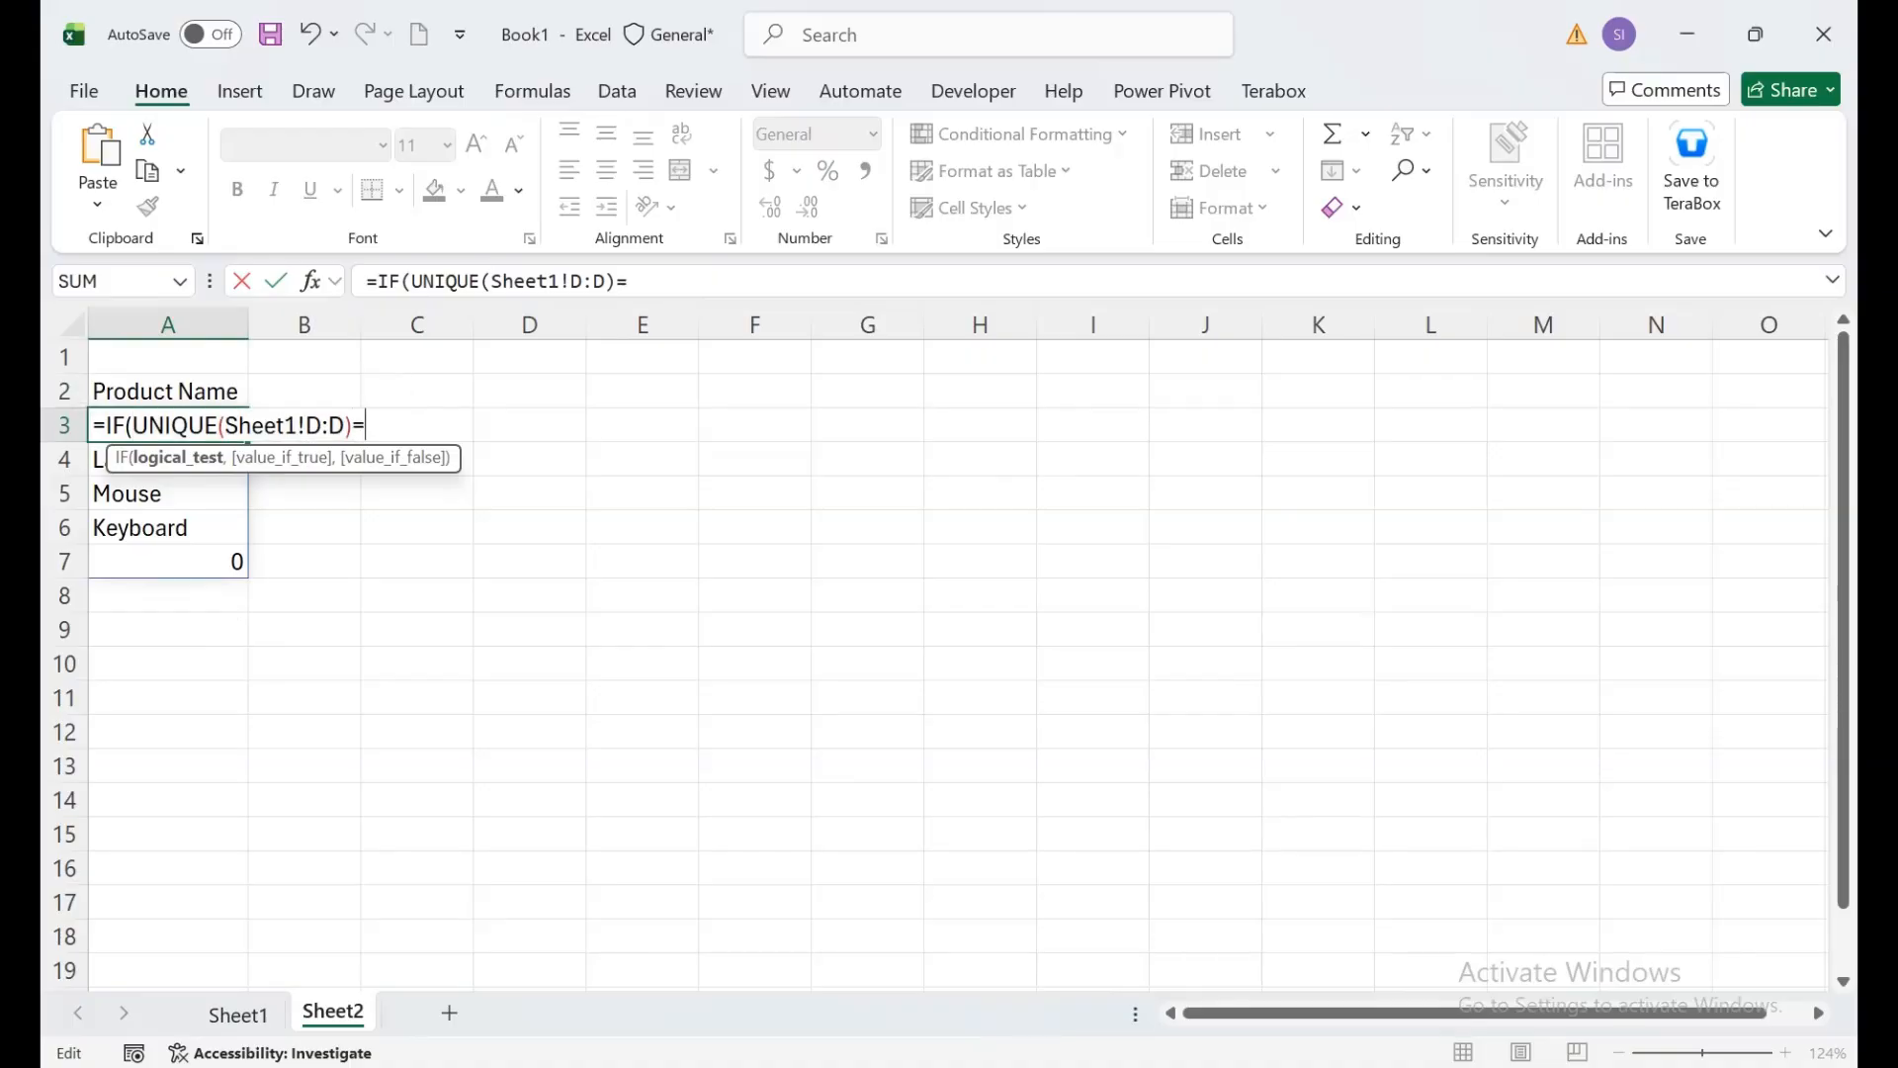
type("0,")
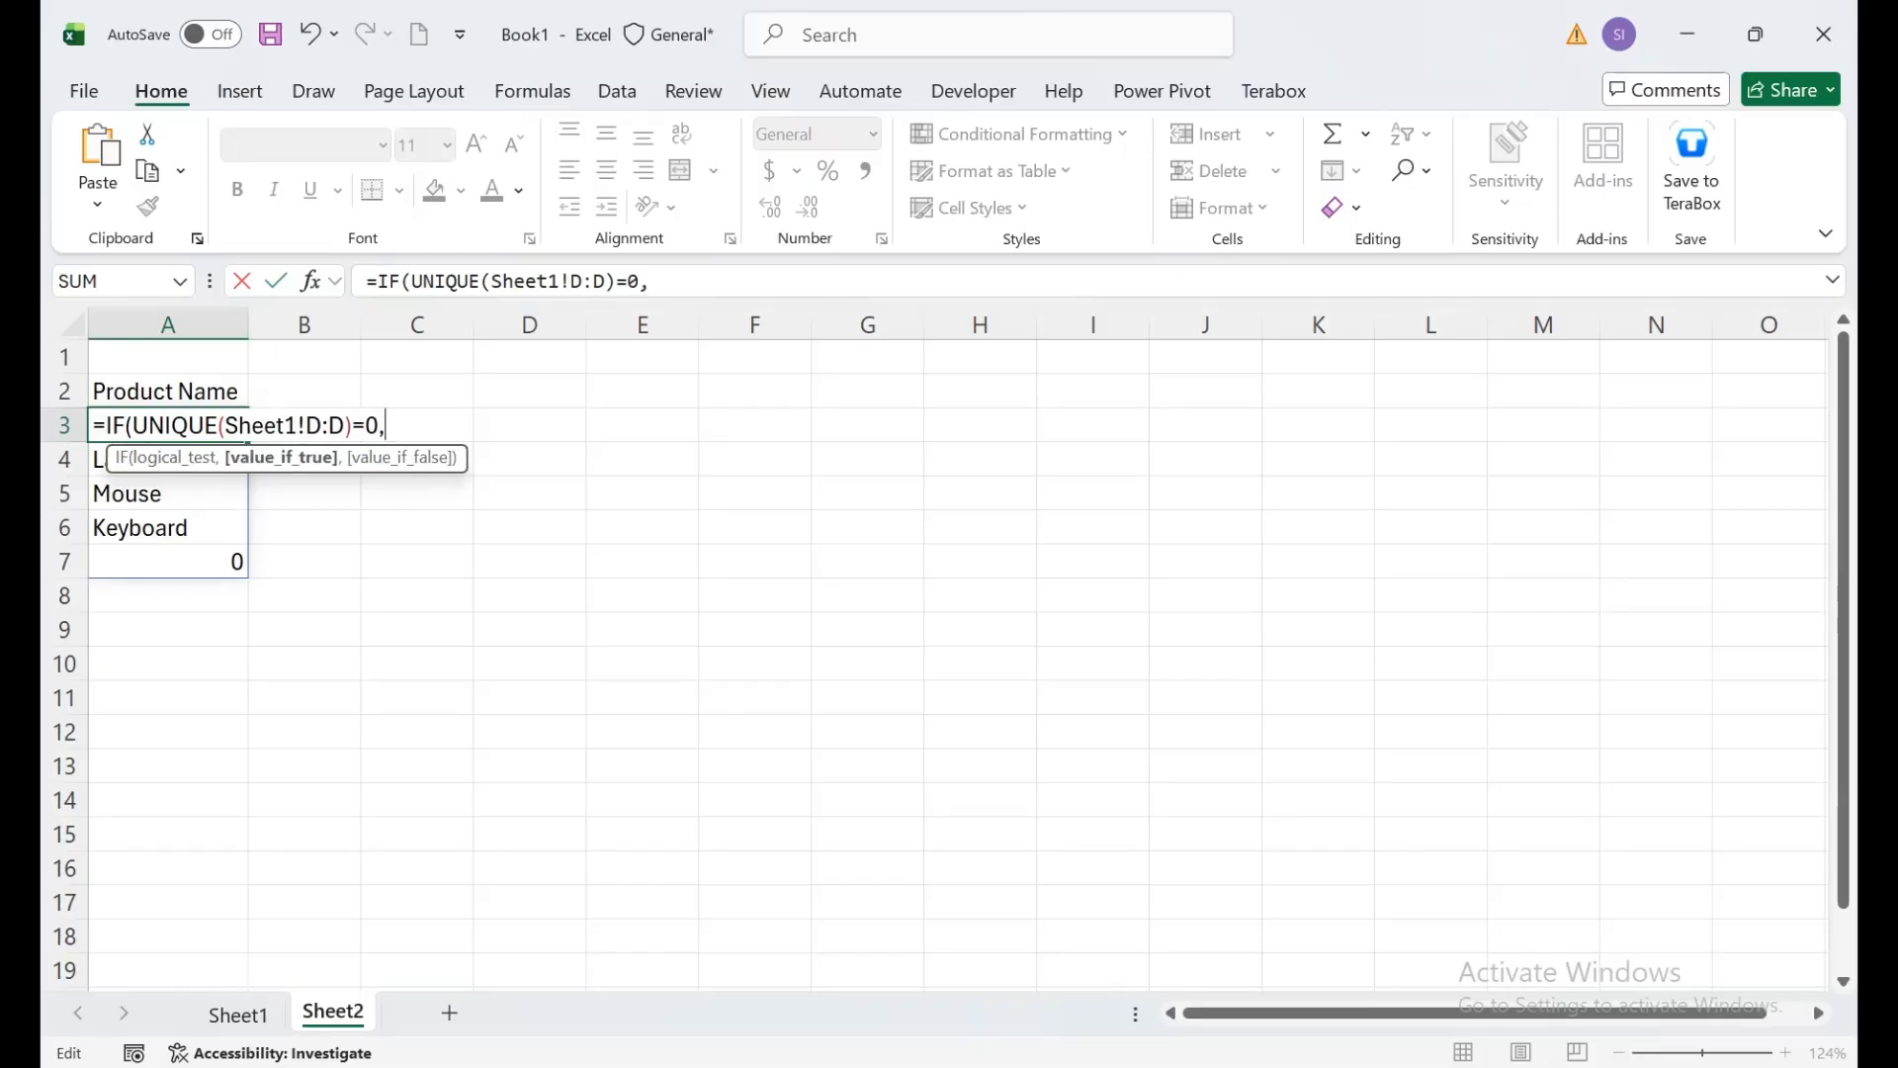
type("\"\",")
key("ctrl+v")
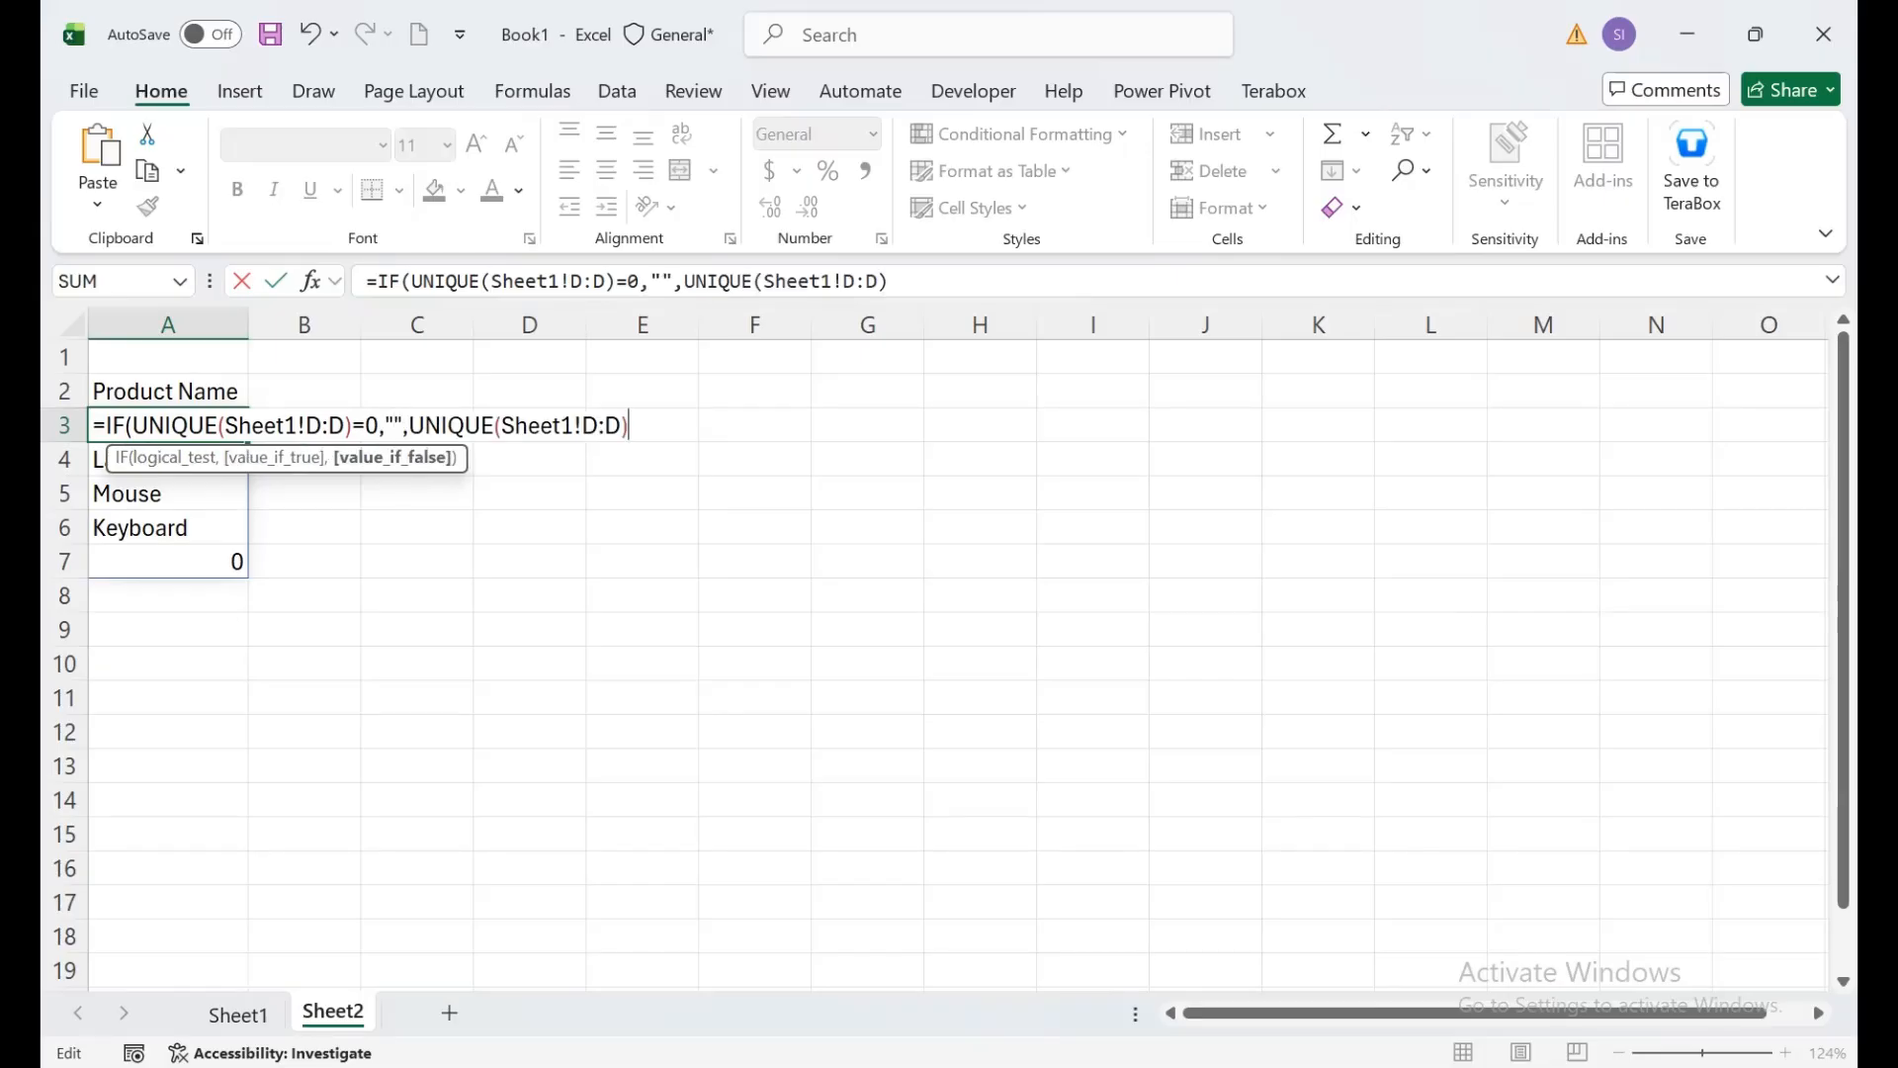
key("Return")
key("Return")
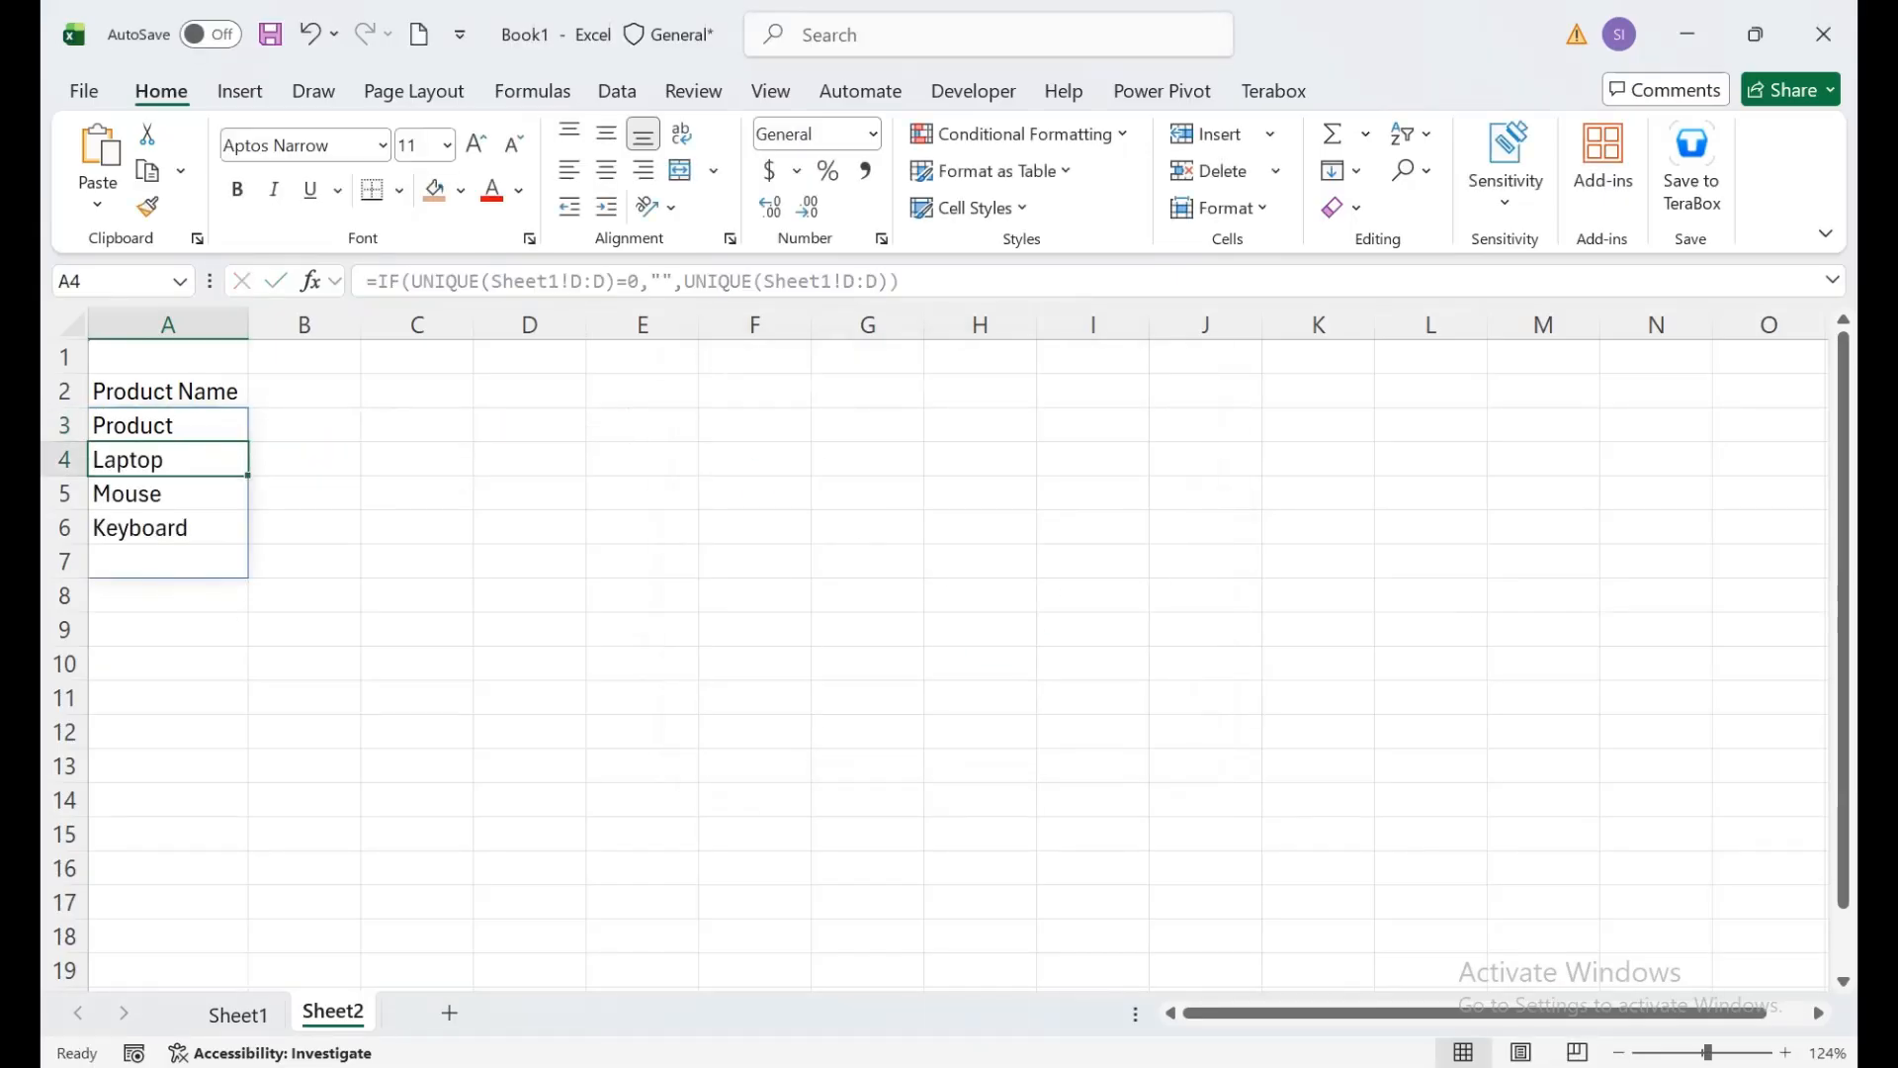
key("Up")
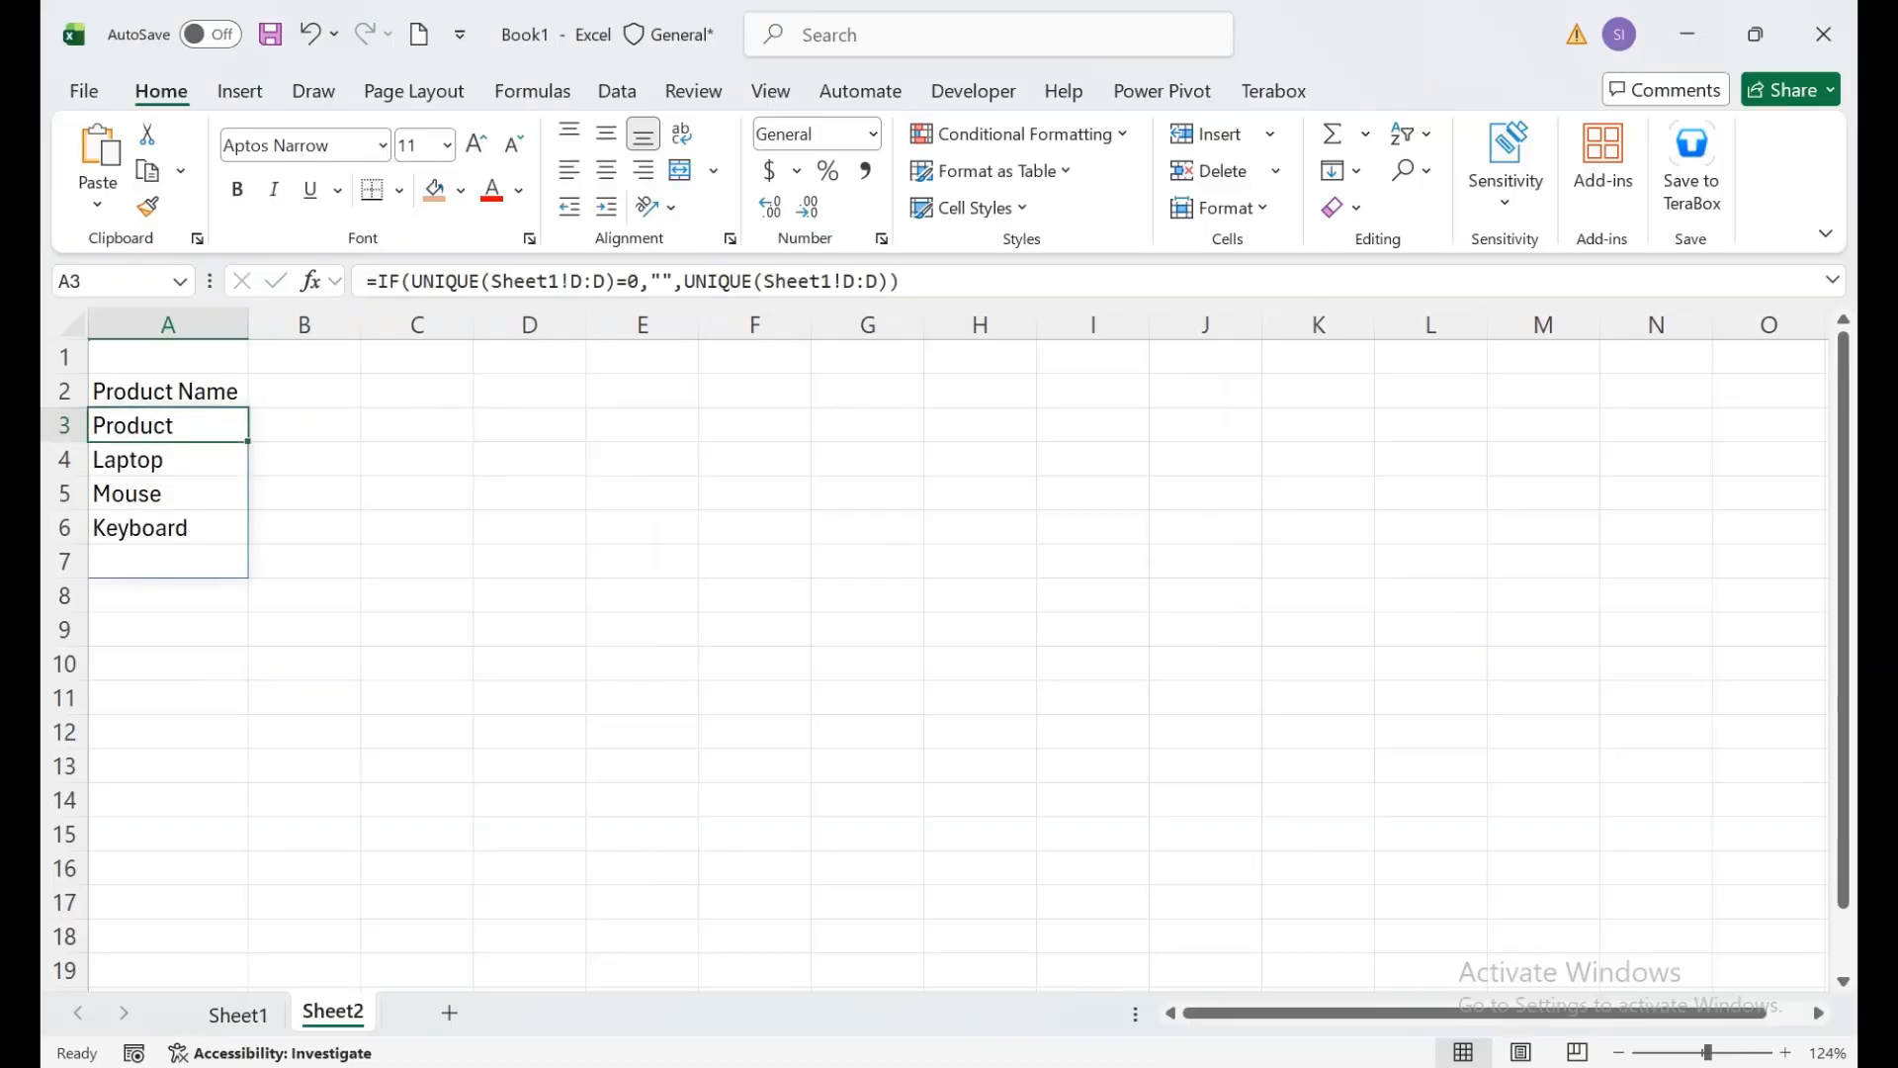
left_click(168, 630)
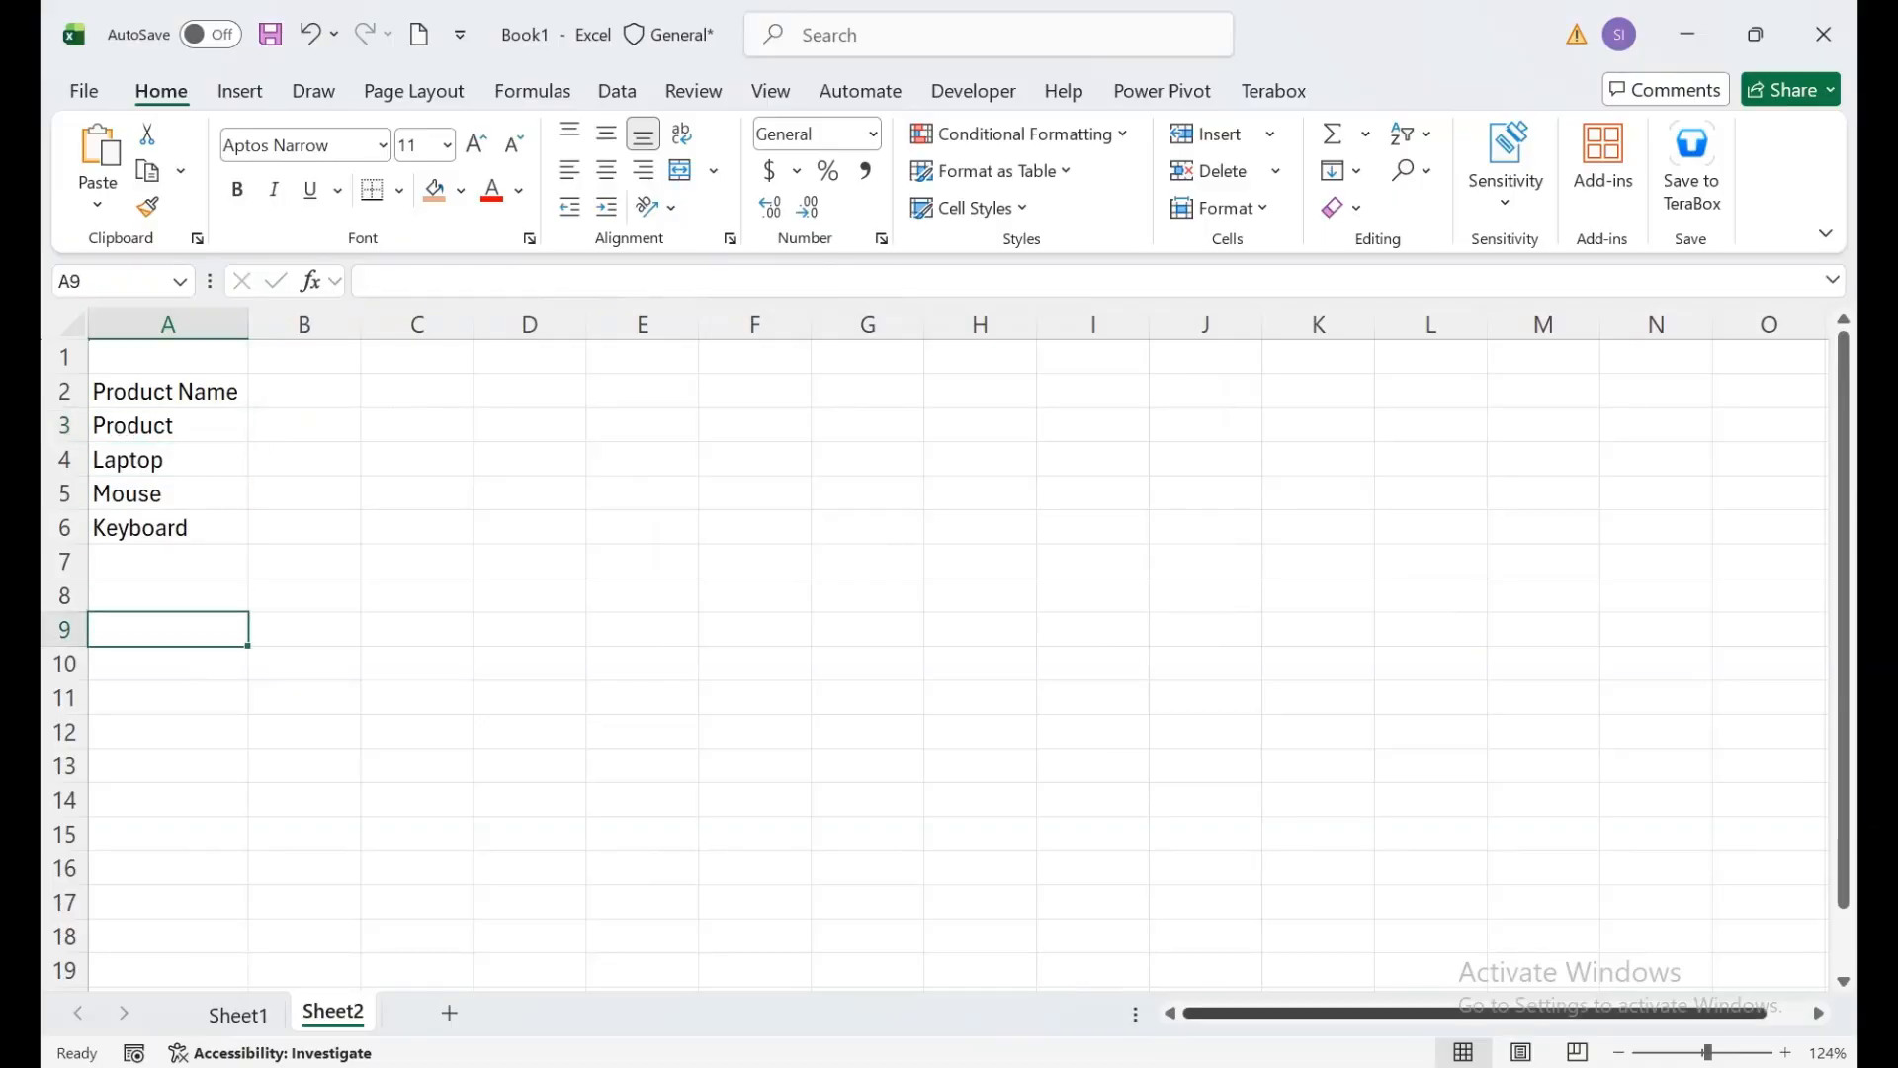
Step: Generate the first day of every 2026 month across row 2 with =DATE(2026,{1,2,3,4,5,6,7,8,9,10,11,12},1) in B2
left_click_drag(1708, 1053, 1732, 1053)
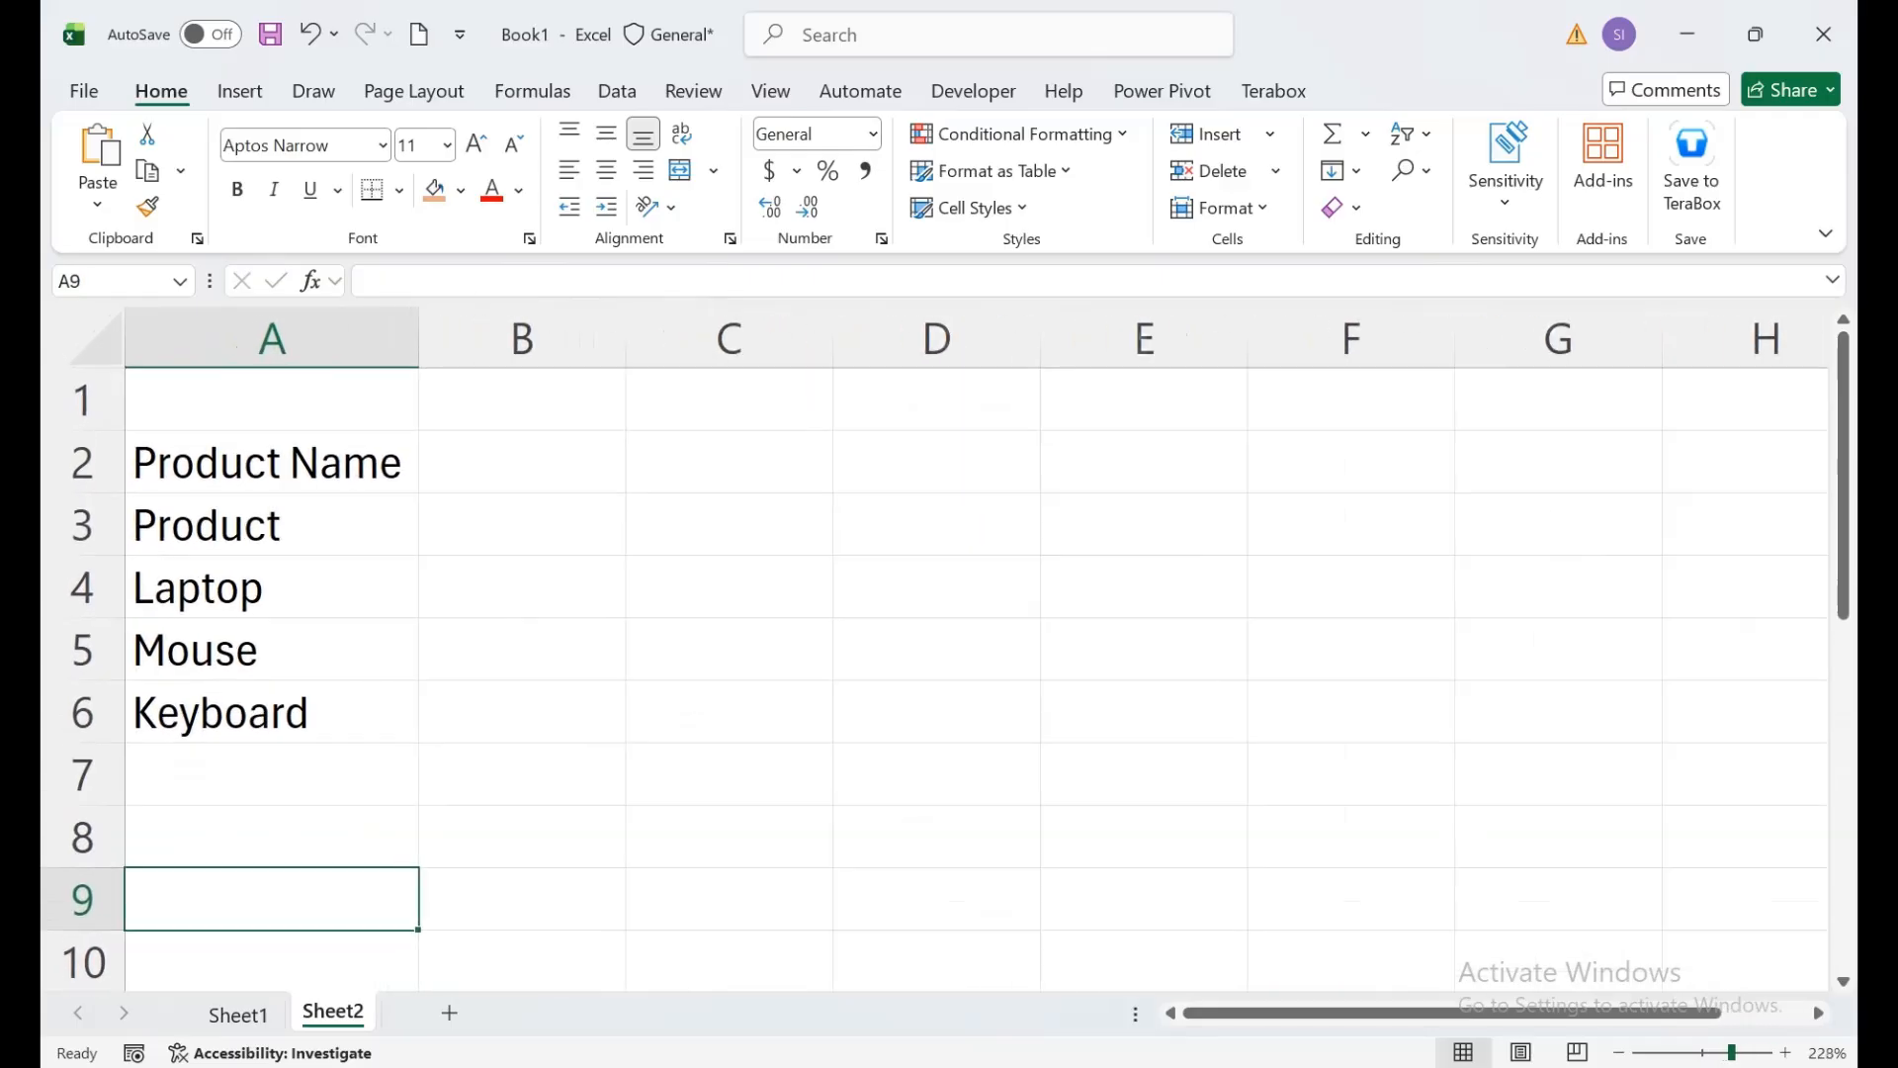
left_click(522, 461)
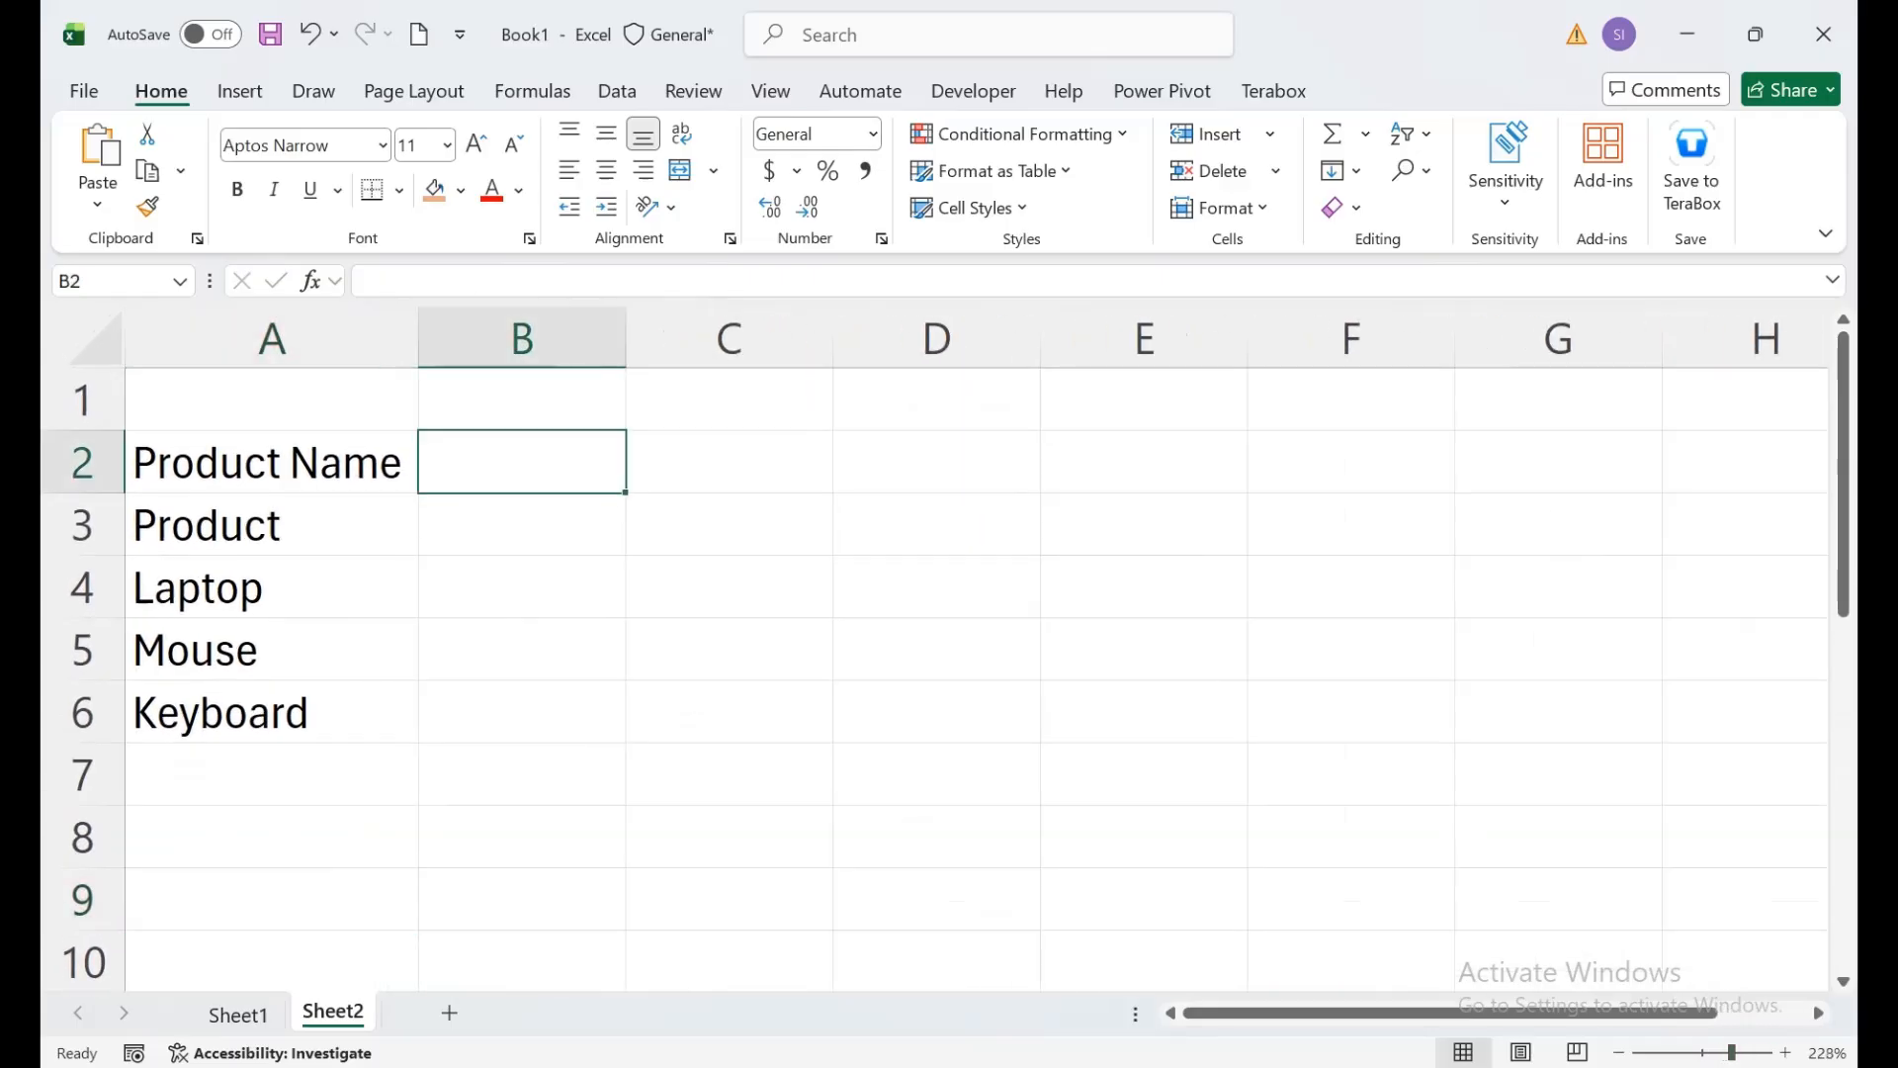
key("Left")
key("Right")
type("=date")
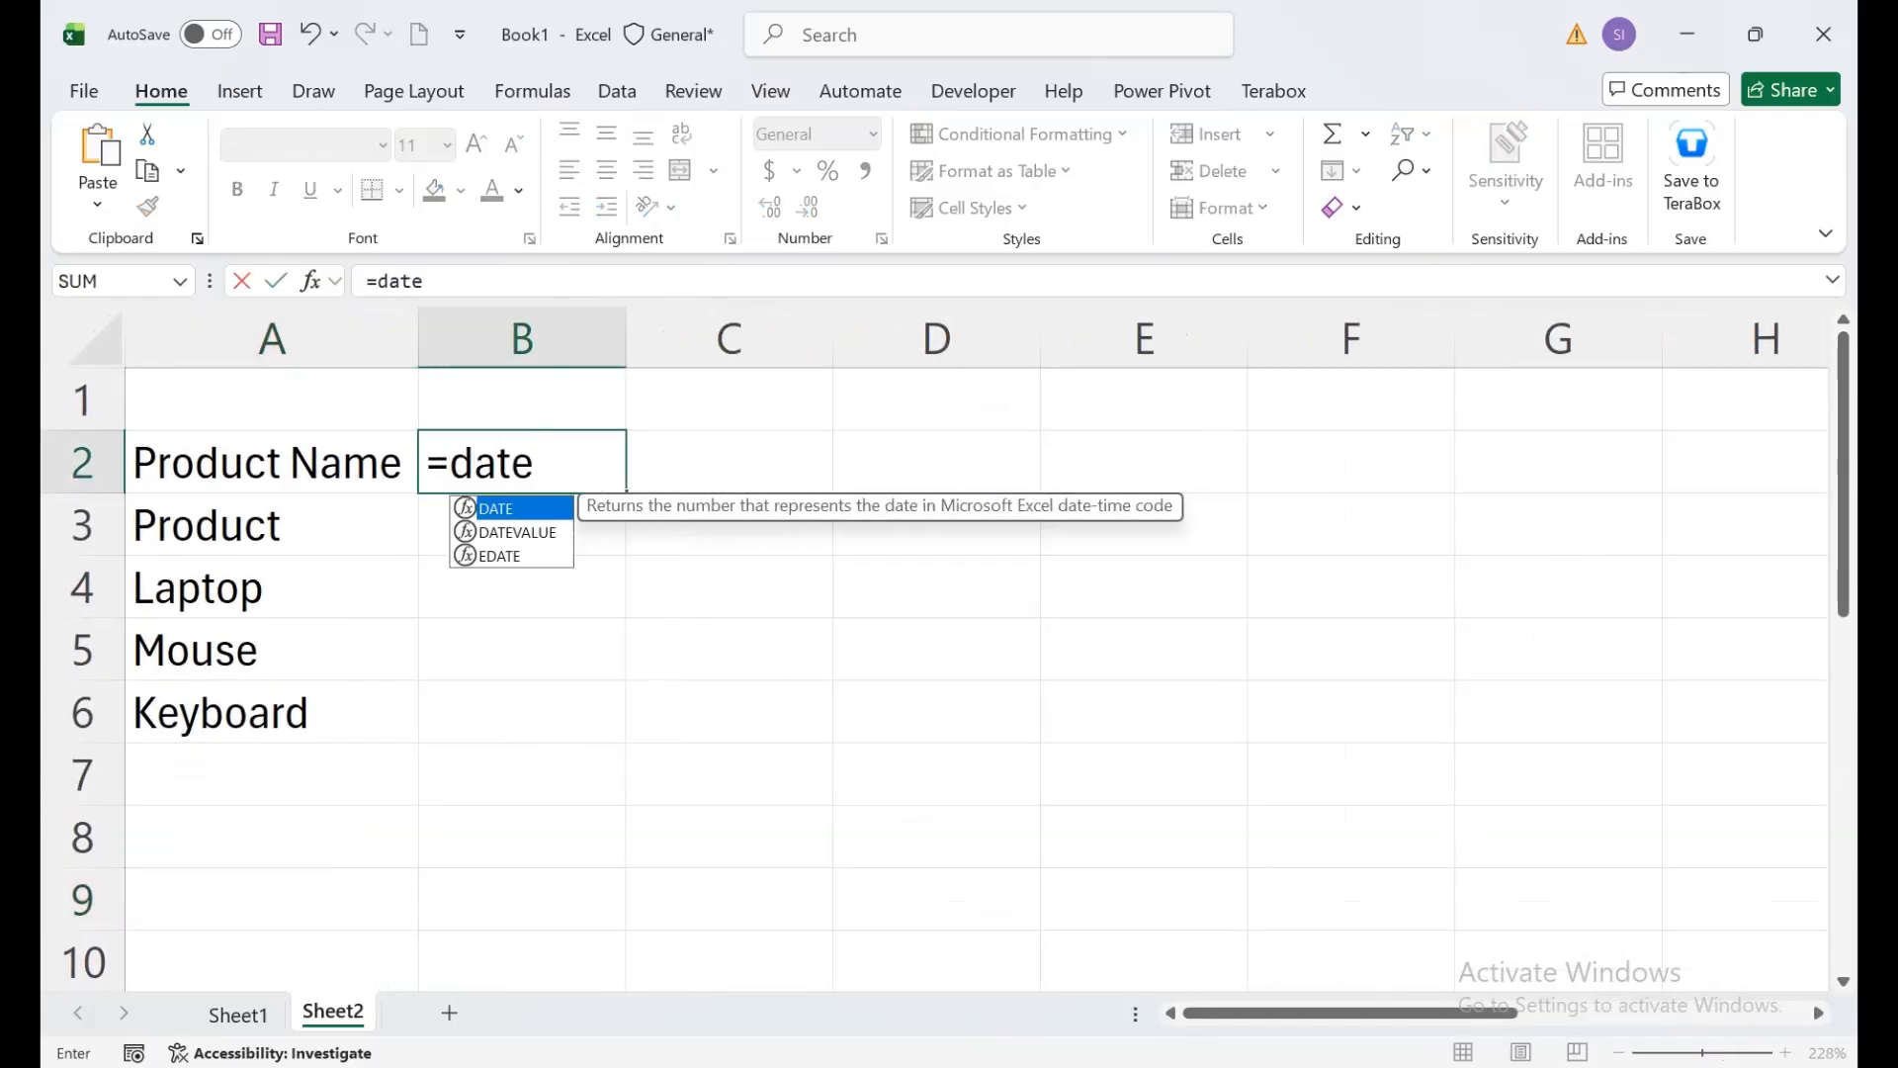
key("Tab")
type("2026,{")
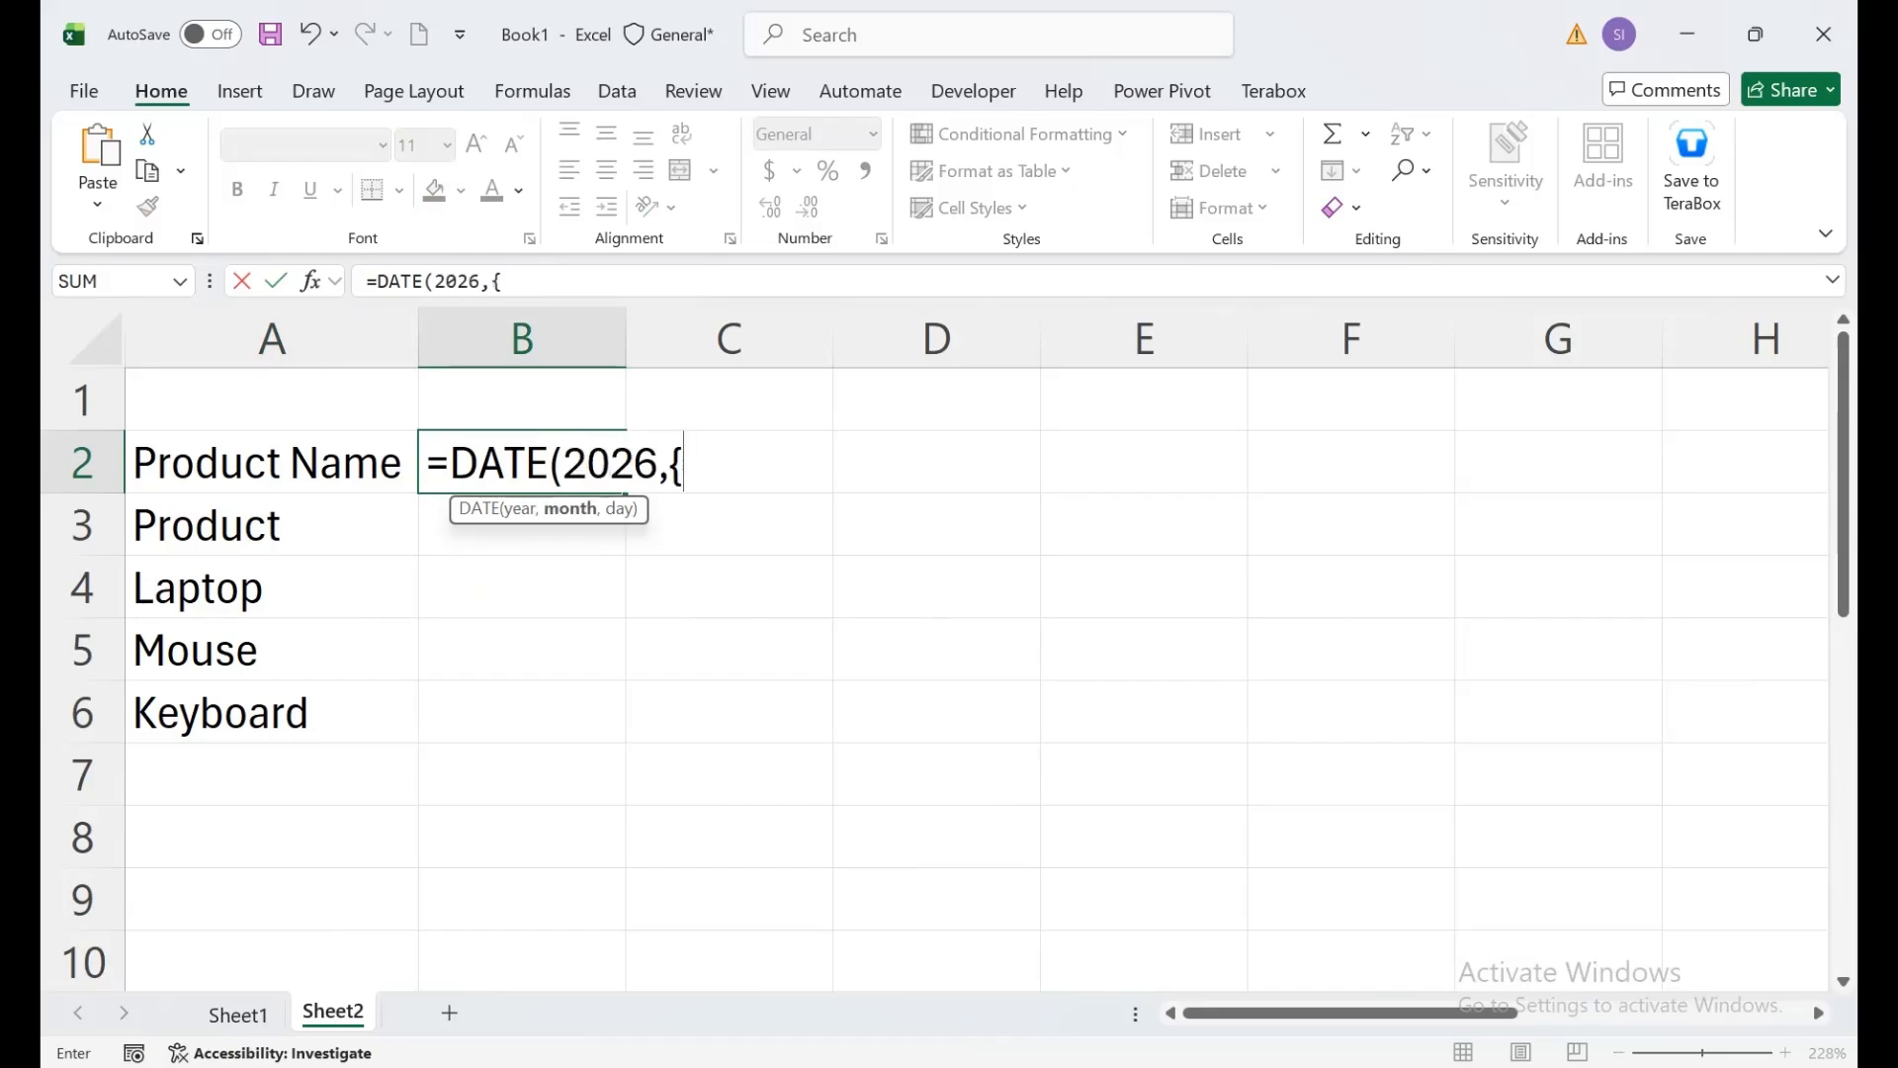
type("1,2")
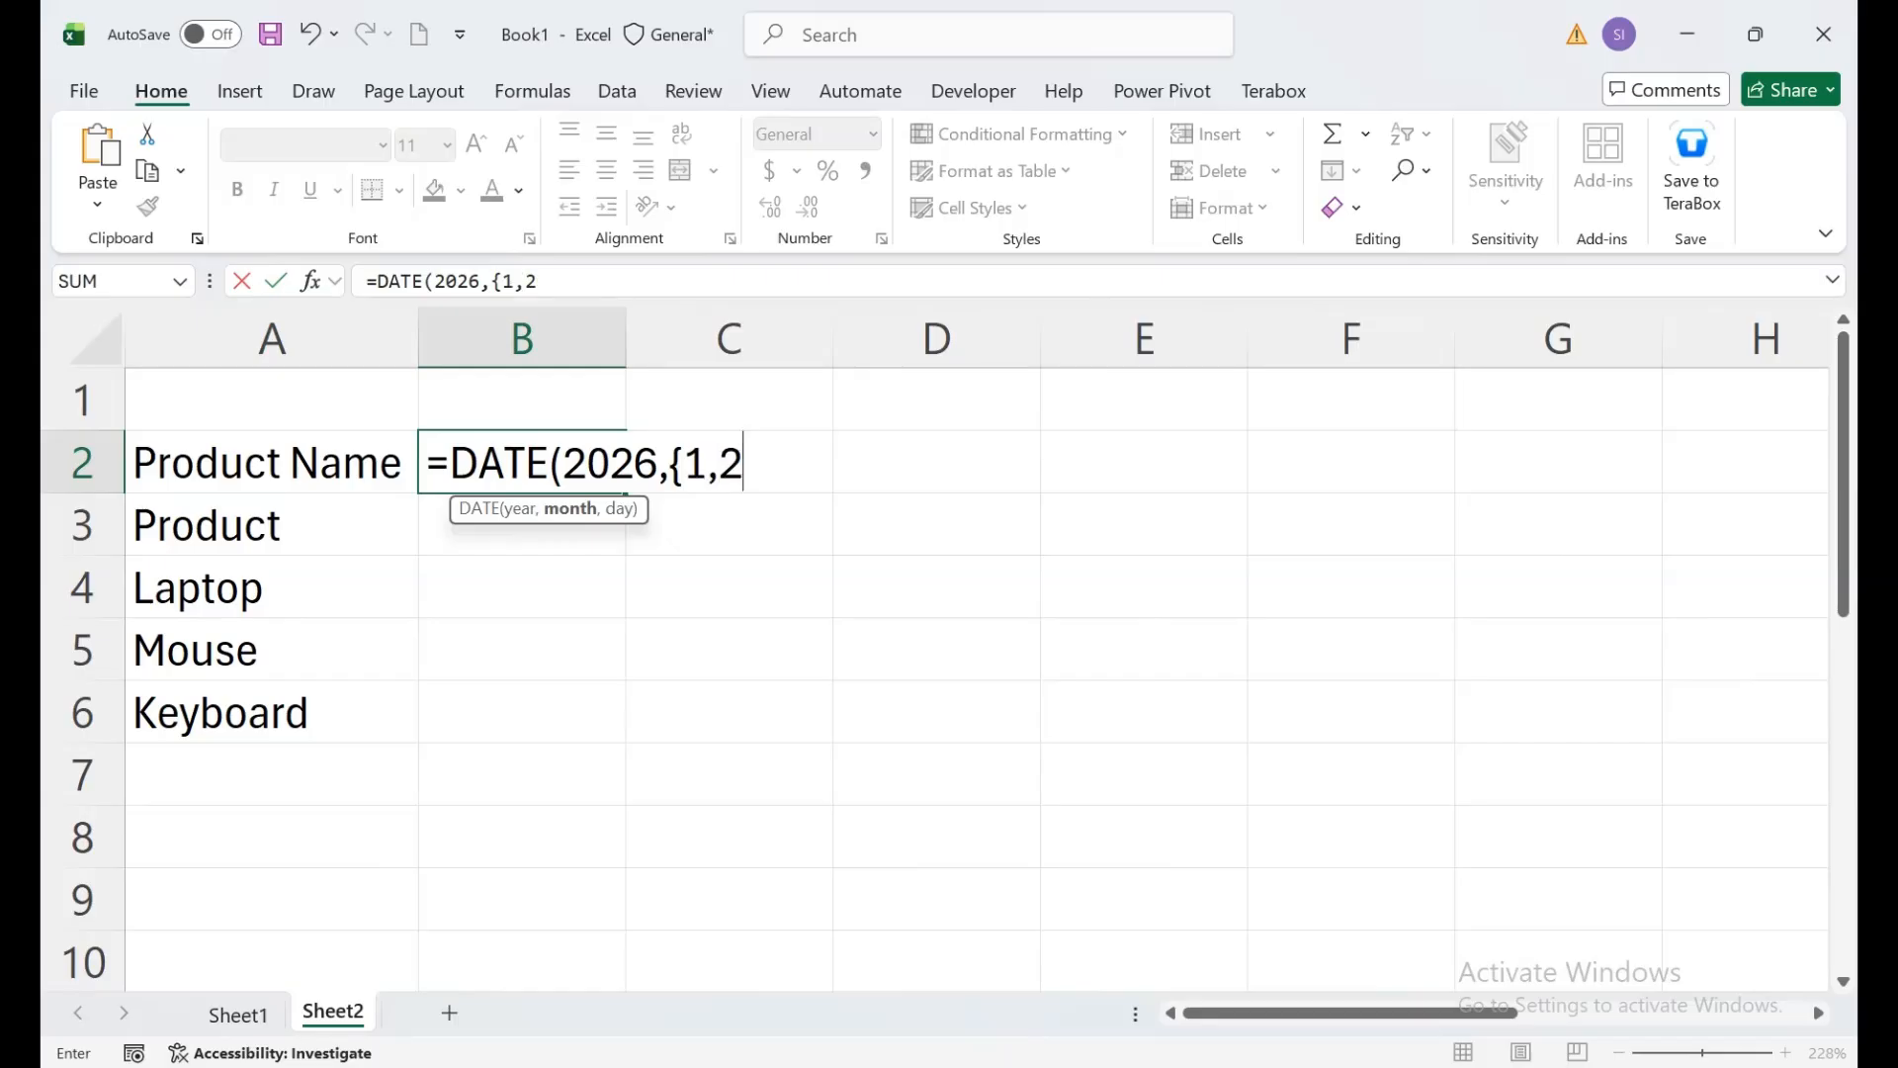
type(",3,4,5,6,7,8,9,10,11")
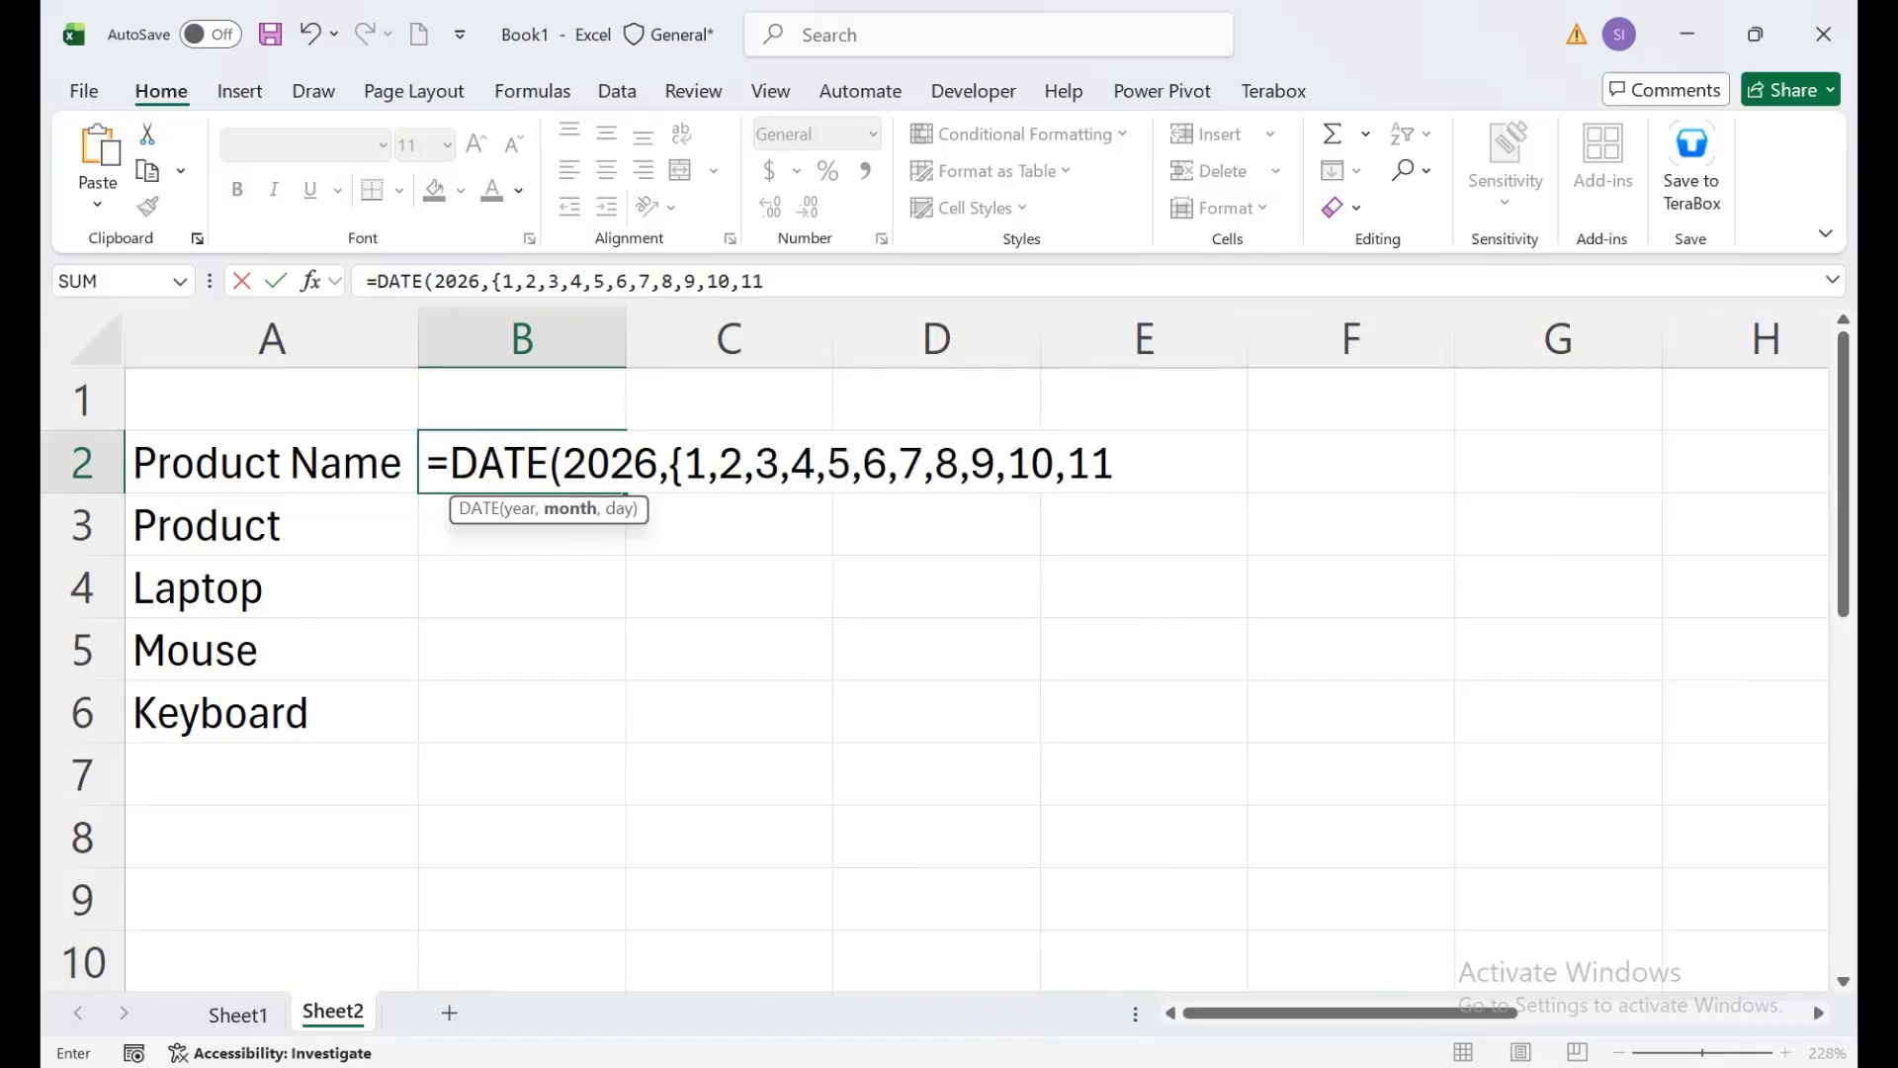
type(",12},1")
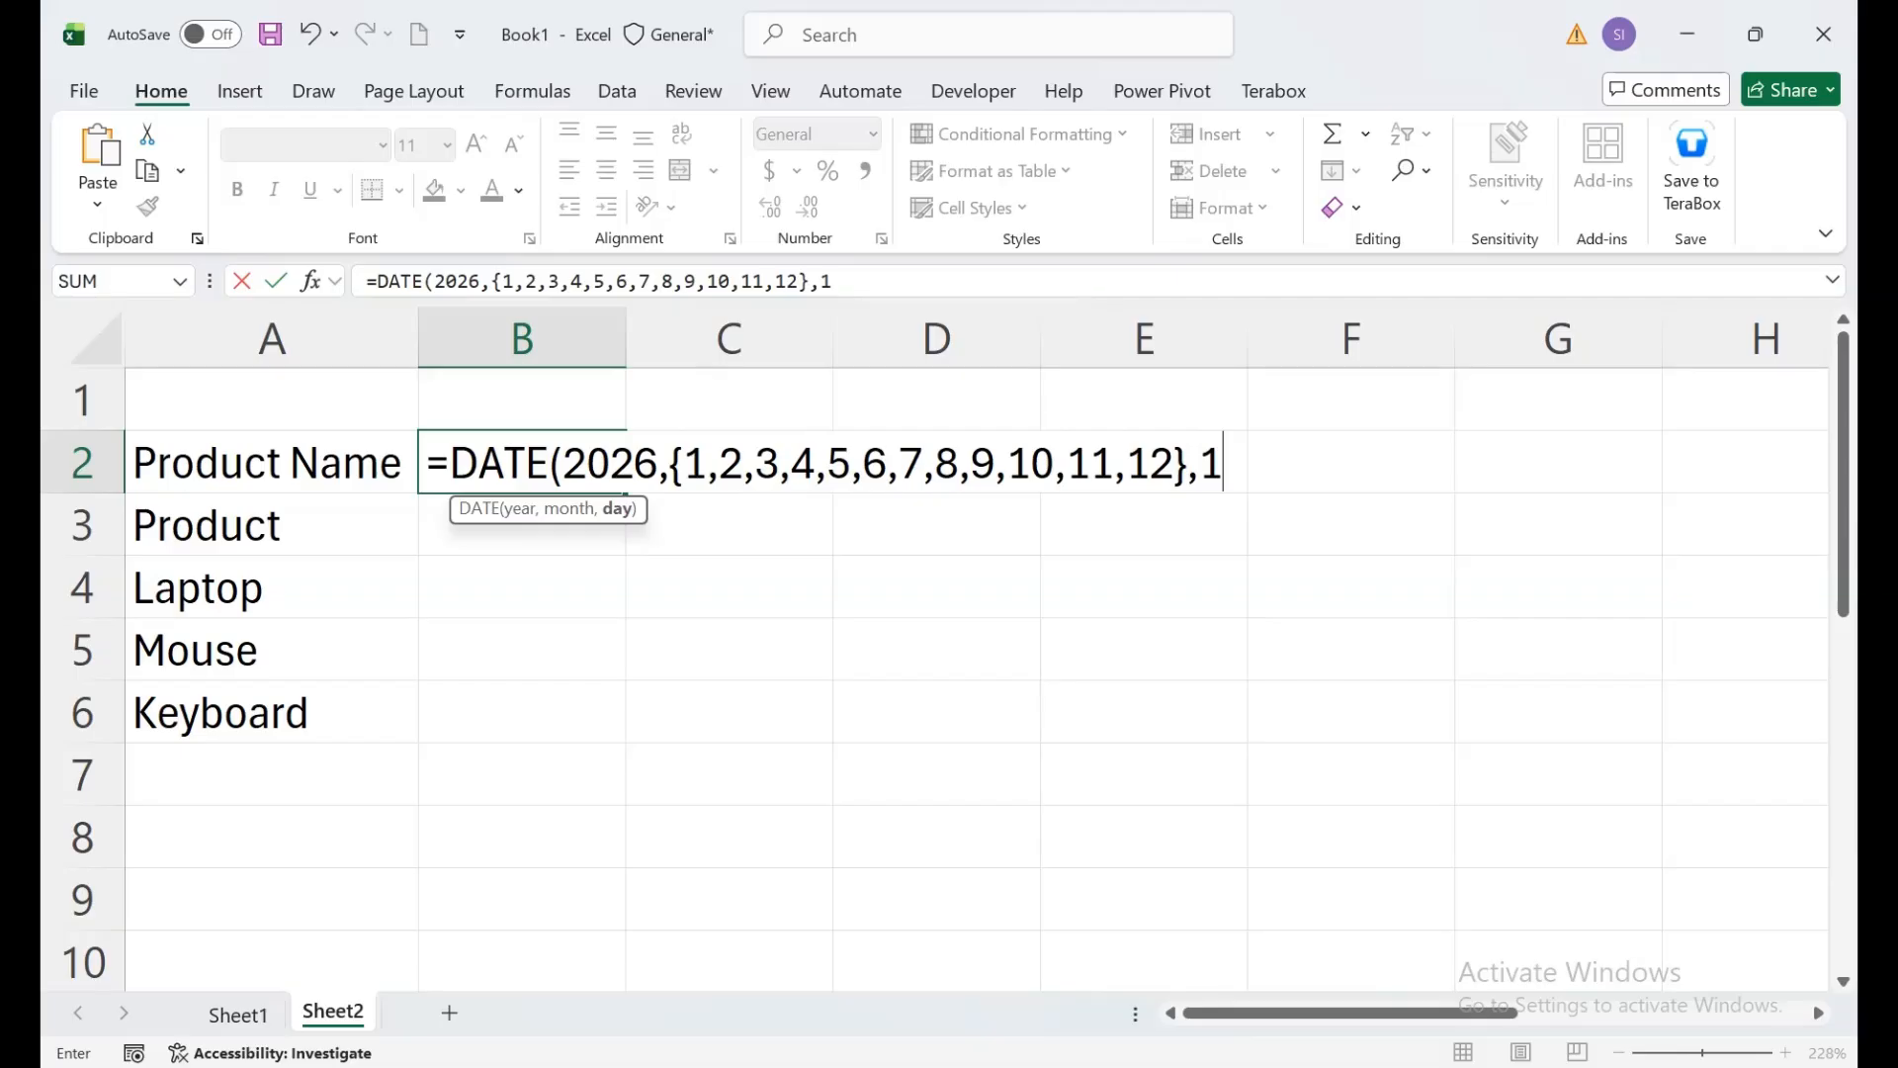
type(")")
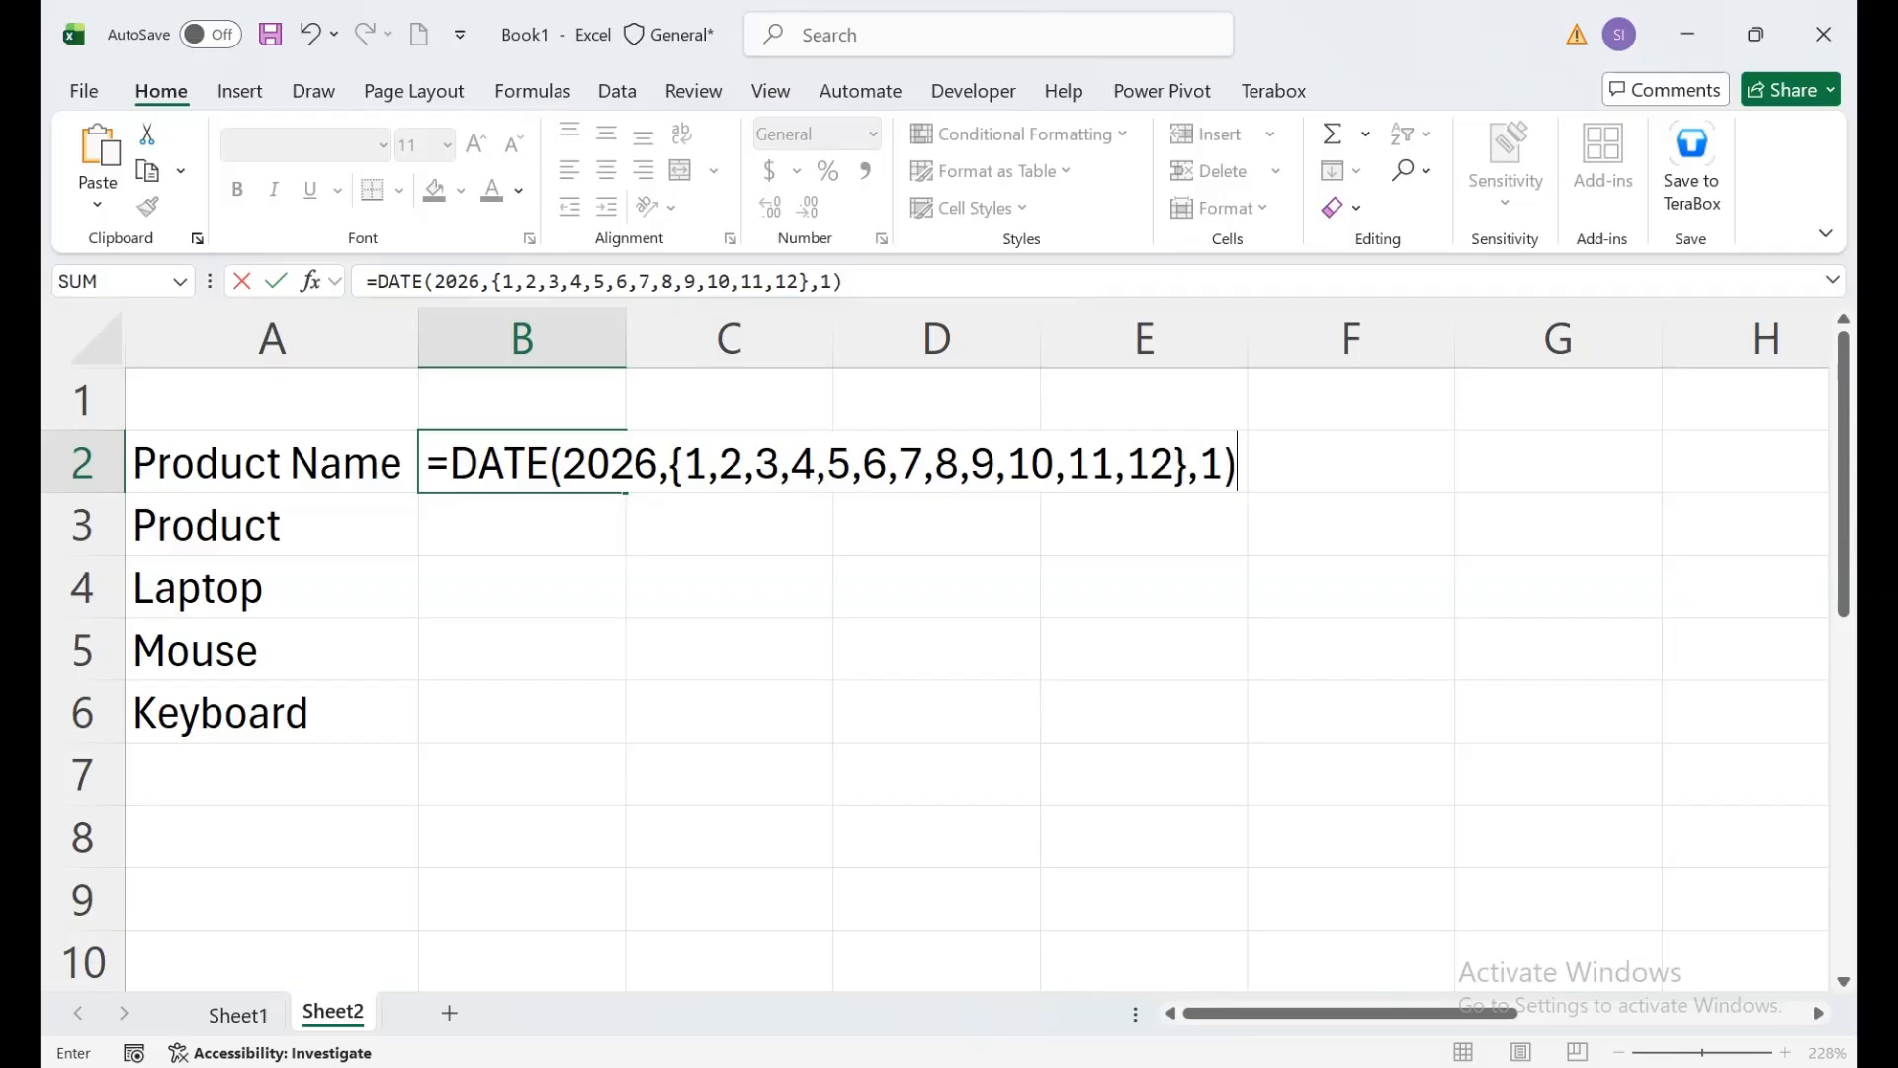
key("Return")
key("Up")
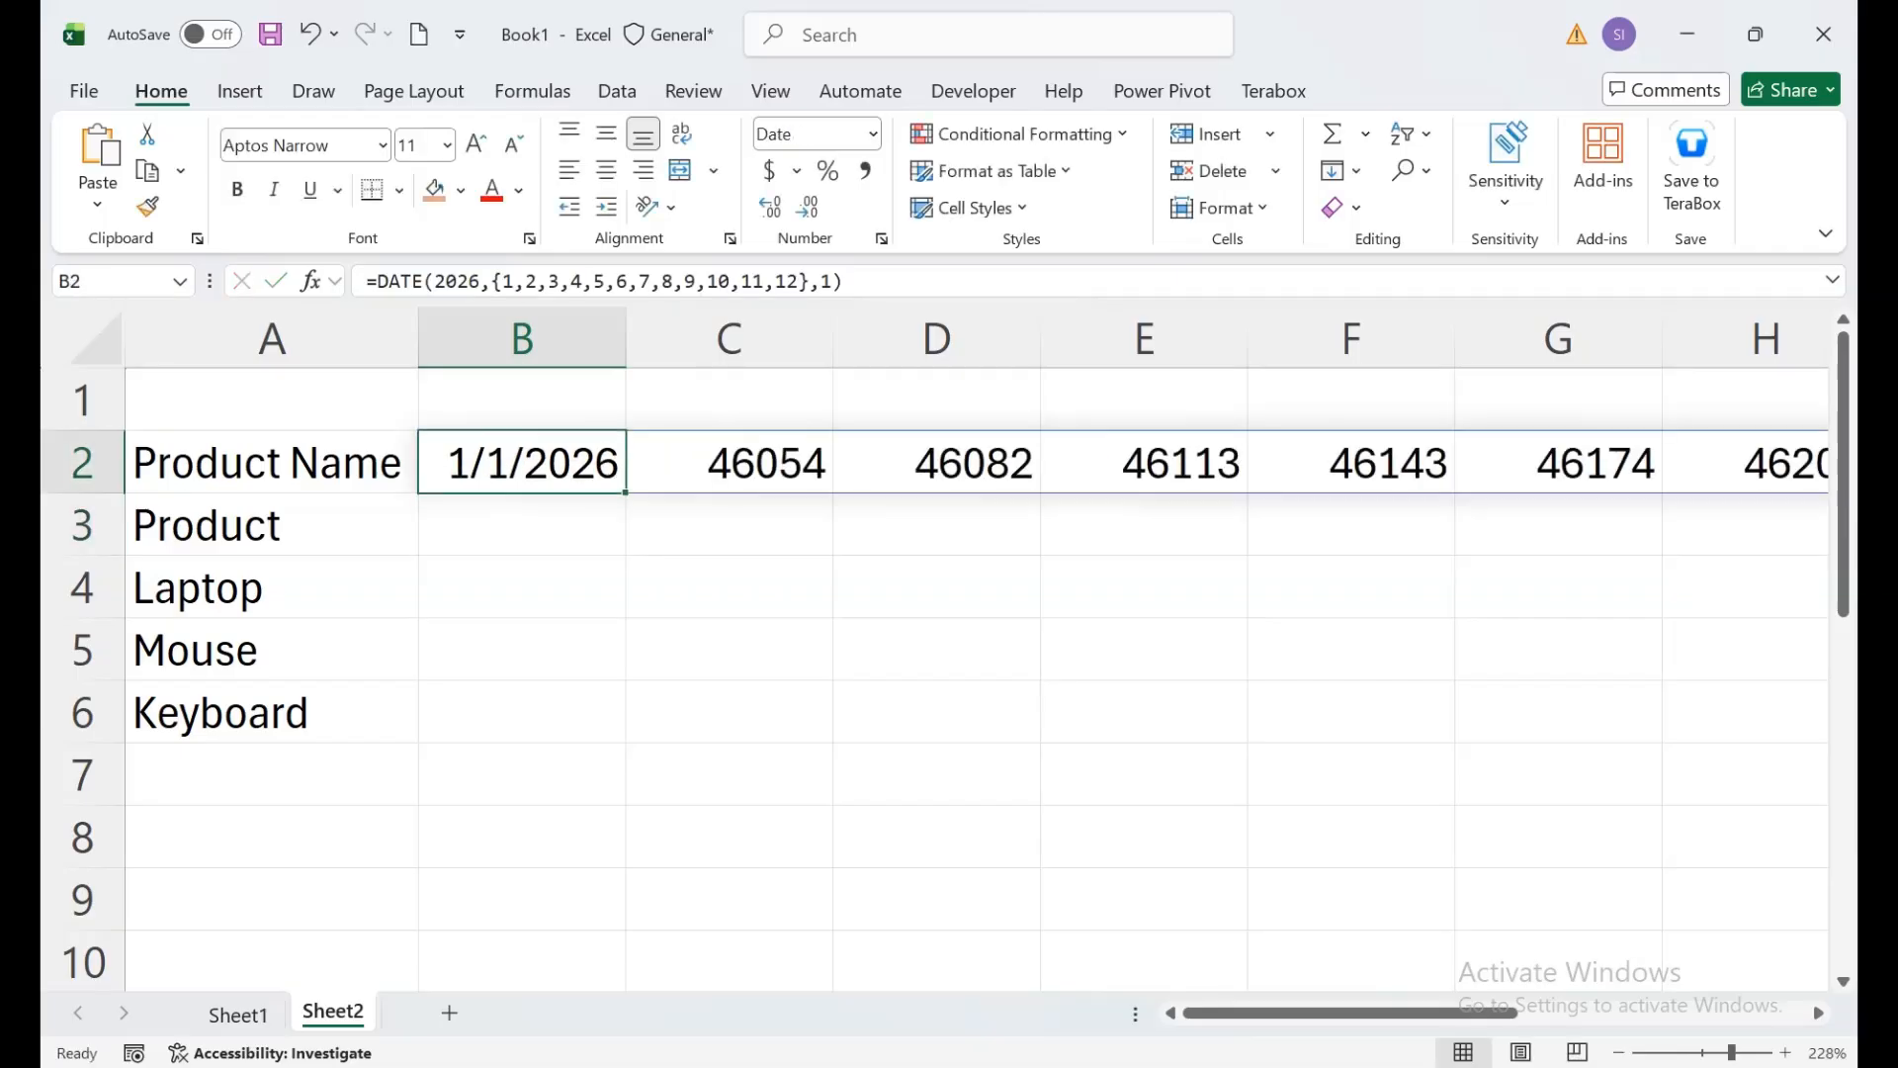
Step: Format the month dates in row 2 as d-mmm-yy and replace their formula with static values
key("ctrl+shift+Right")
key("ctrl+shift+3")
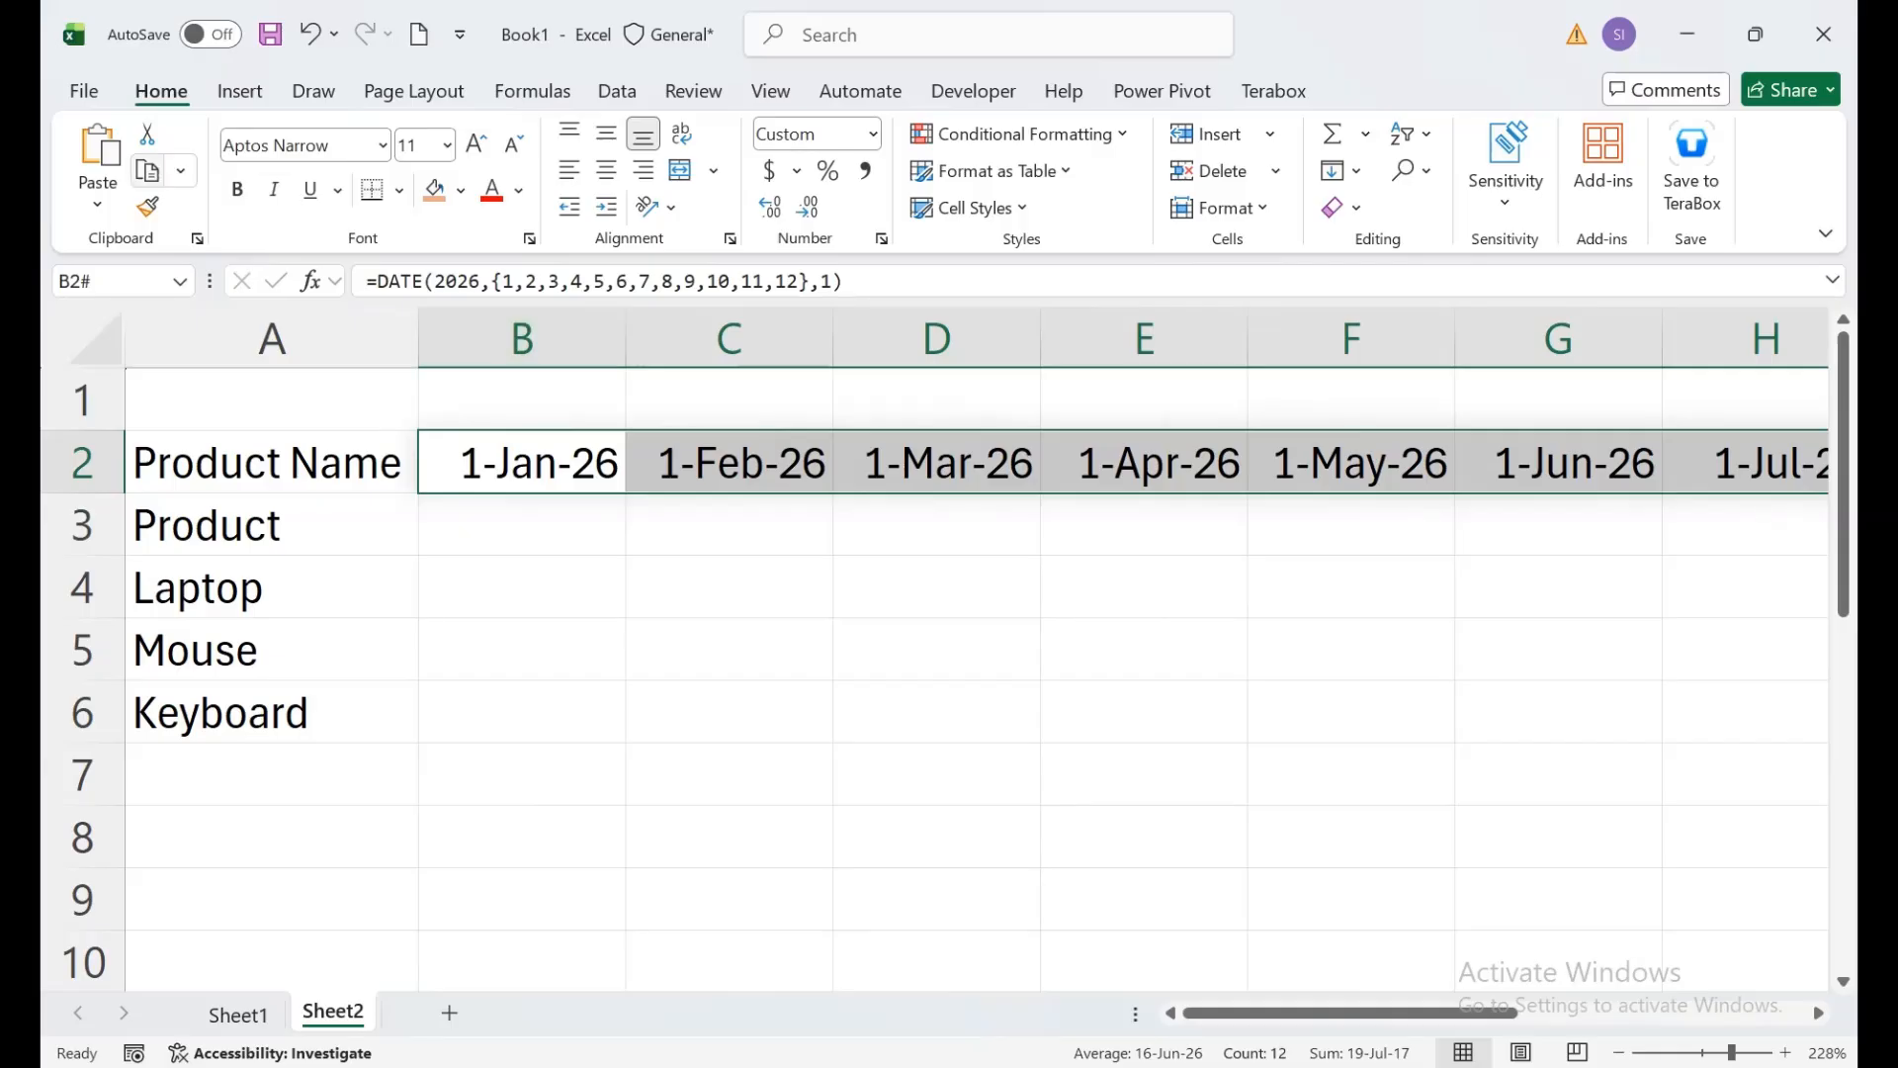
left_click(181, 171)
left_click(203, 205)
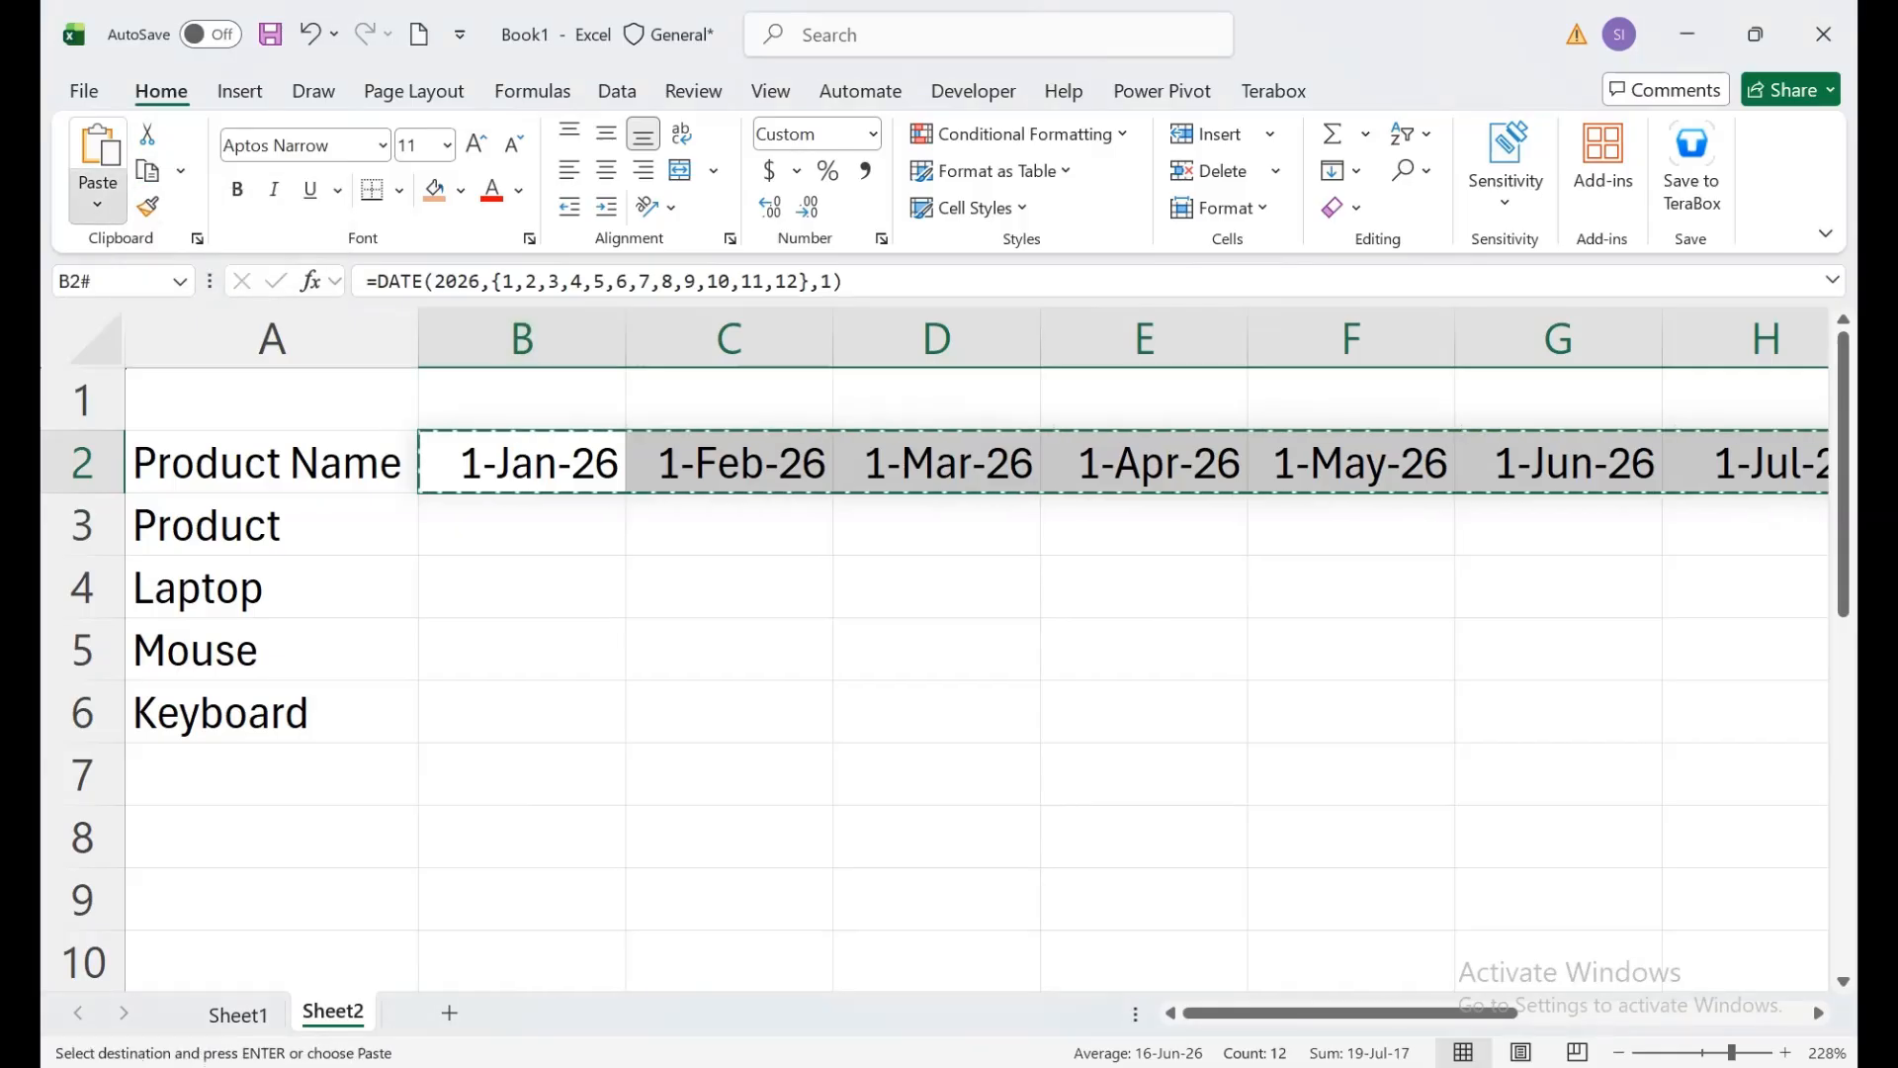
left_click(98, 204)
left_click(93, 417)
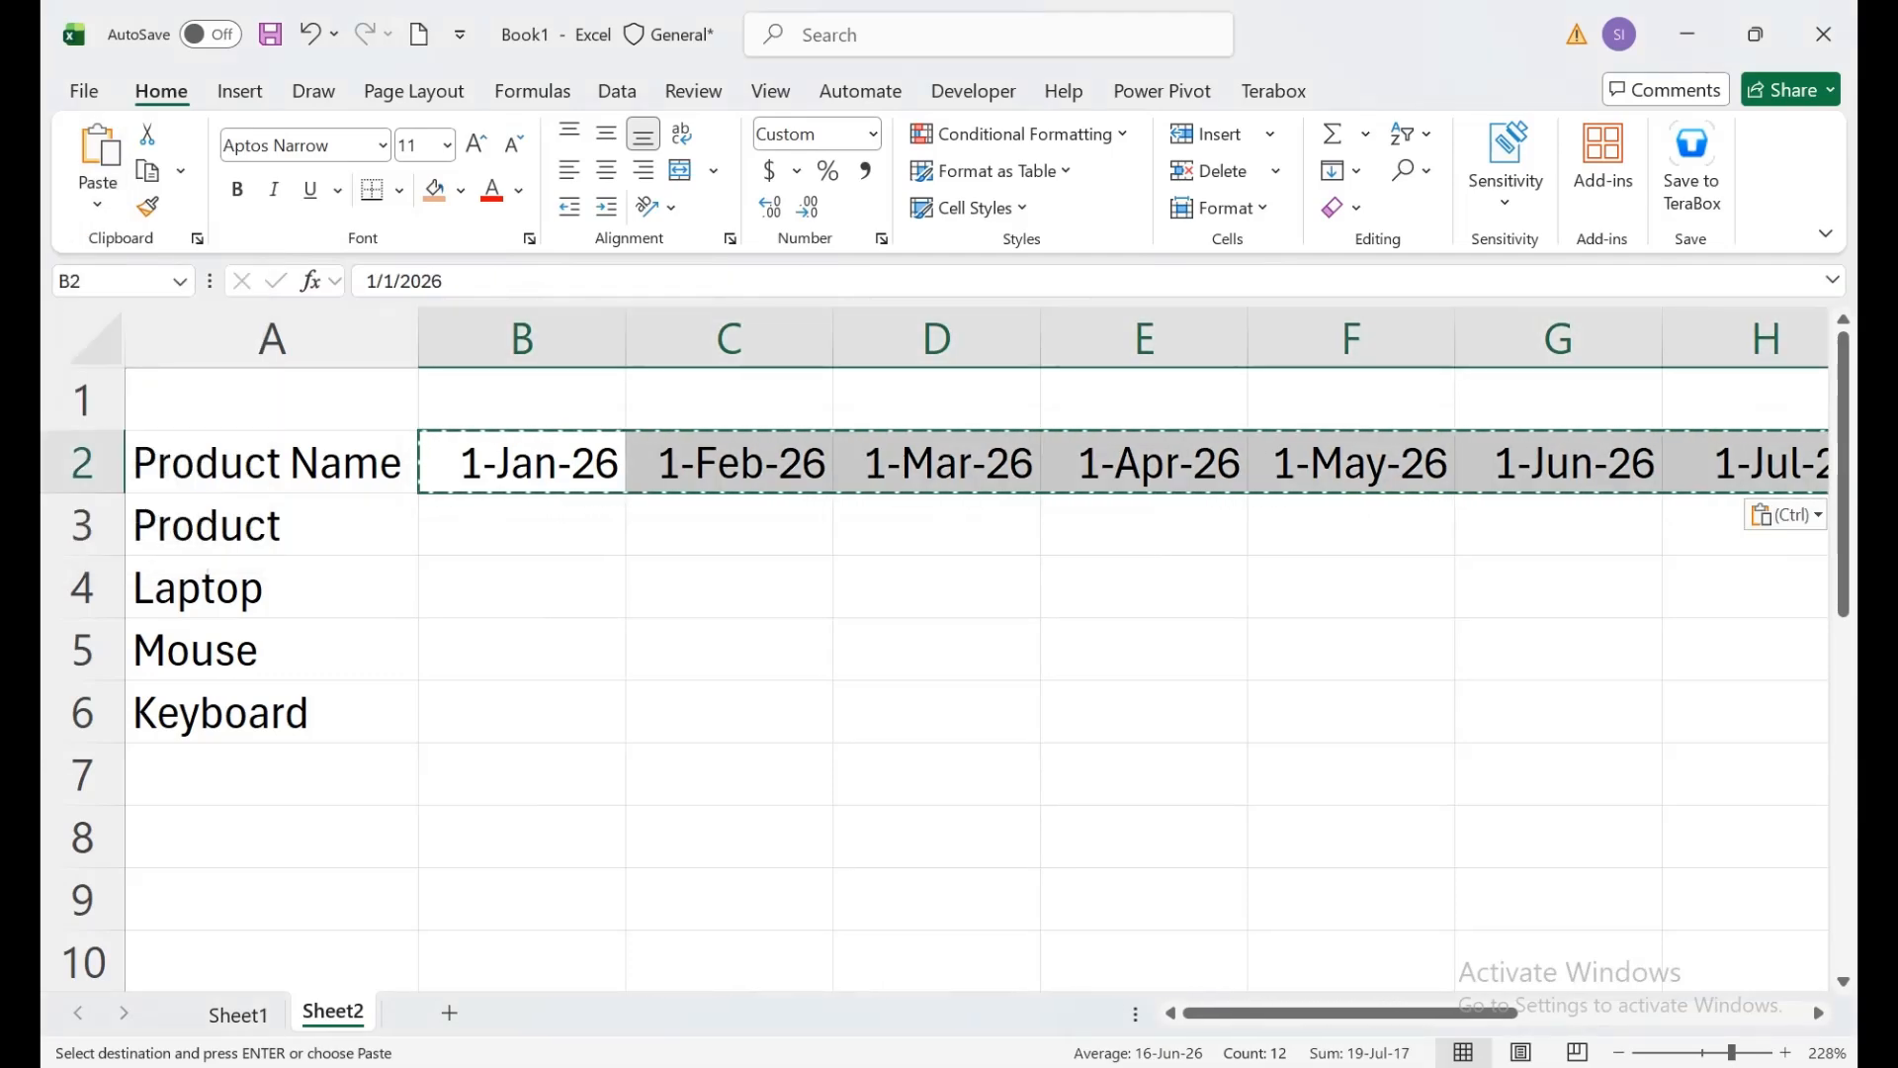
Step: Apply the custom number format mmm to the dates in row 2 and centre them horizontally
key("ctrl+1")
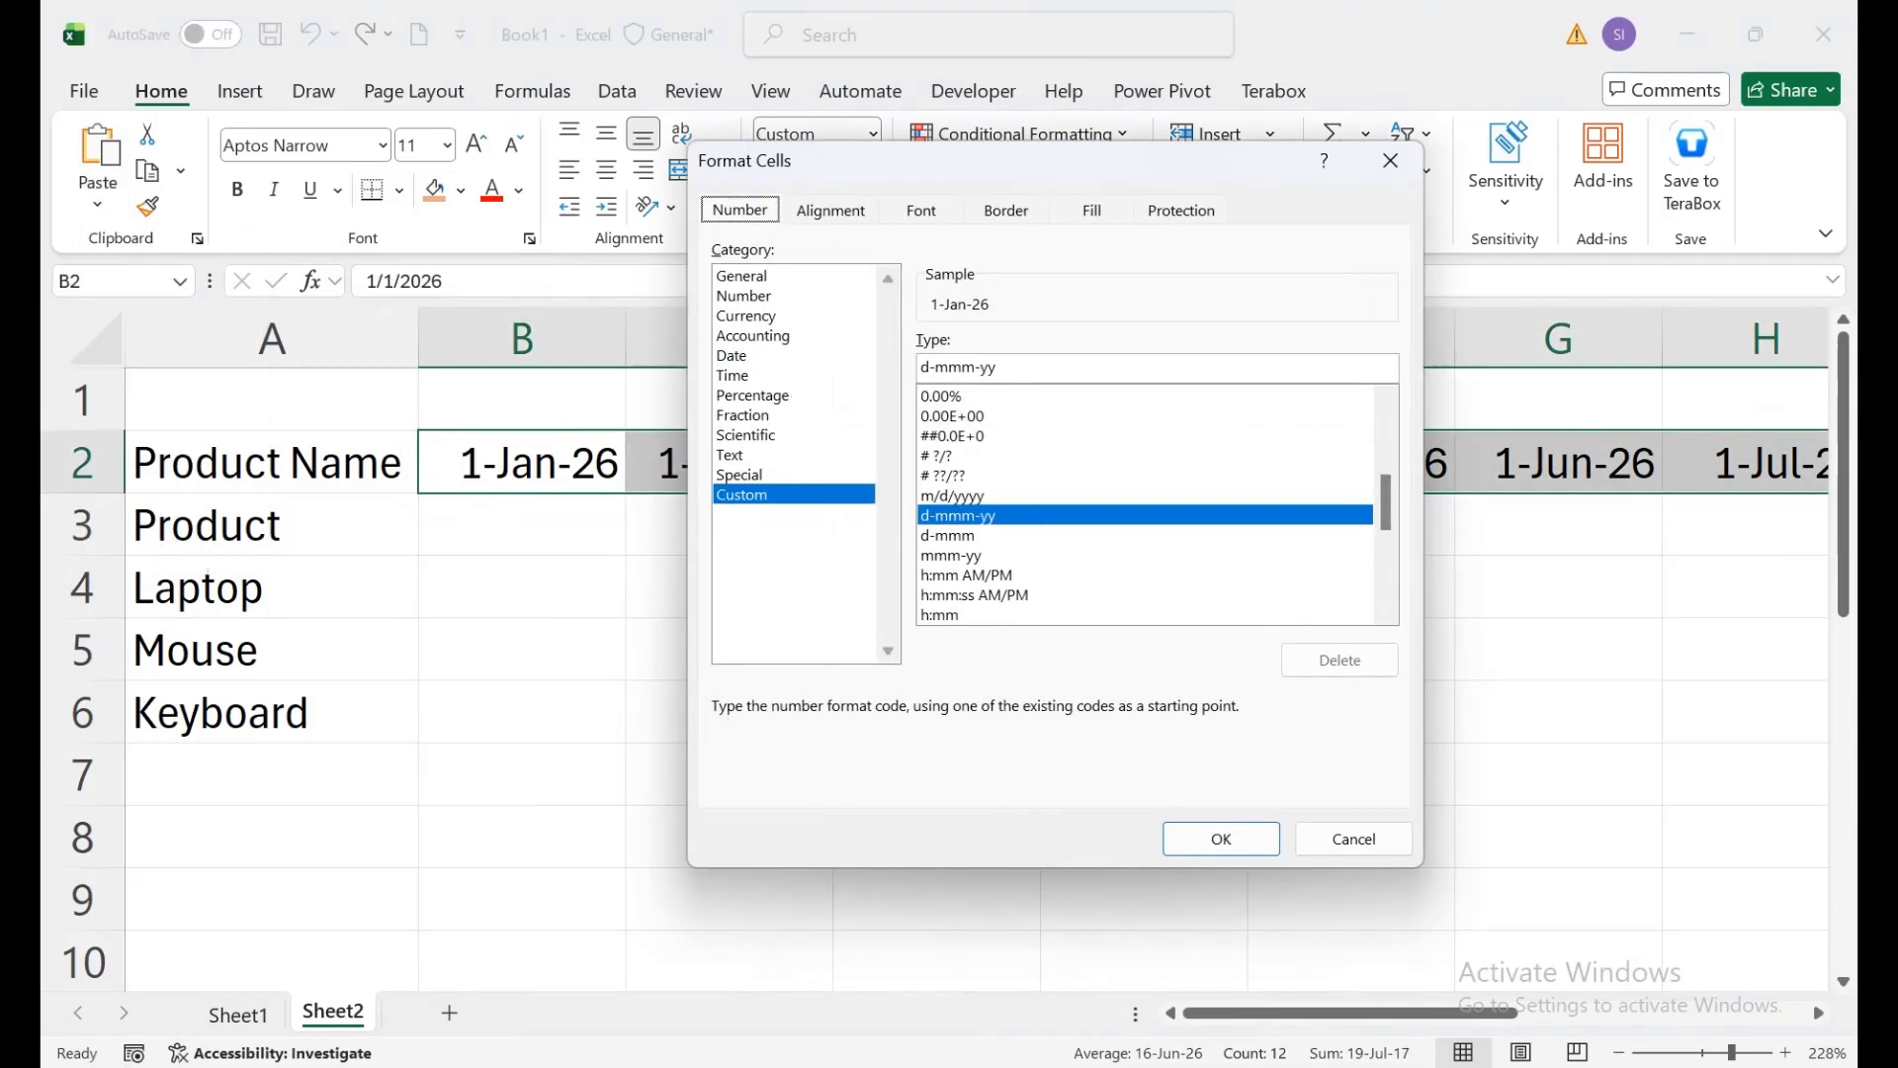
left_click_drag(1028, 160, 970, 326)
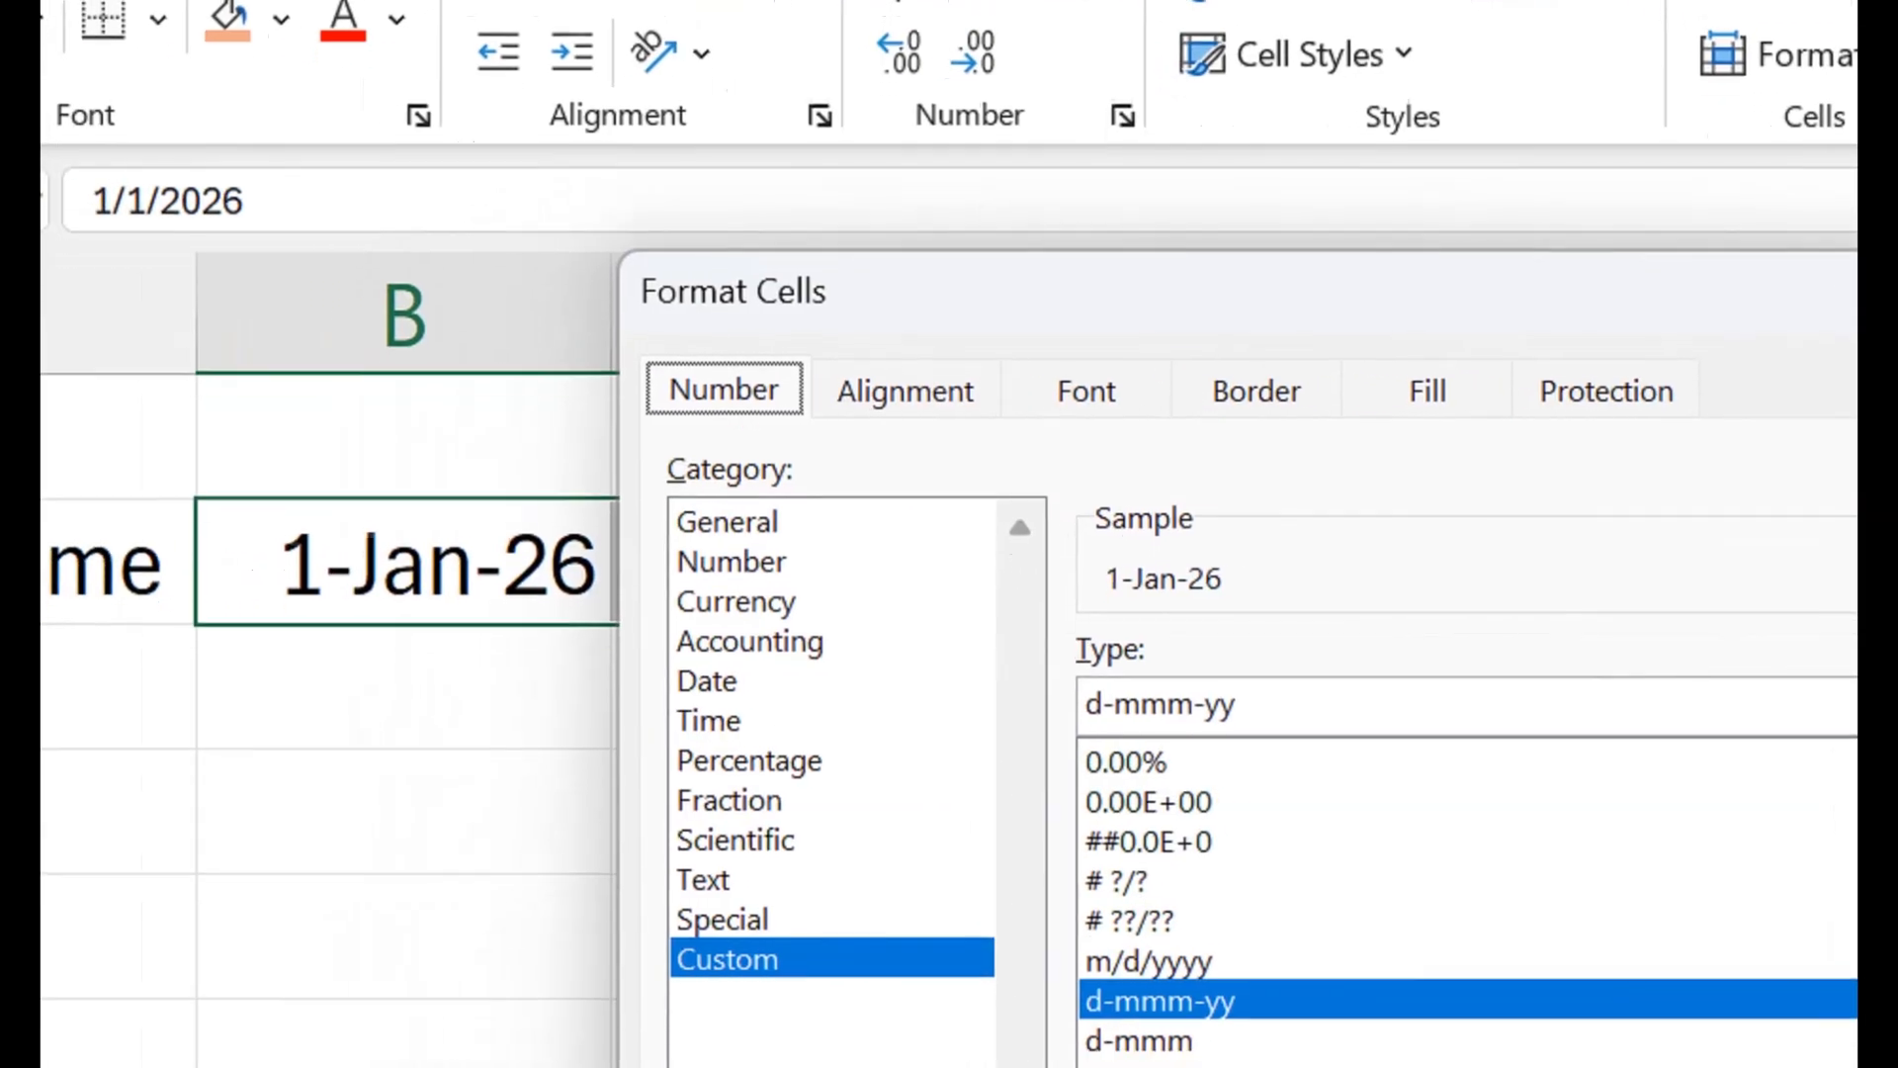
left_click(1240, 723)
key("BackSpace")
key("BackSpace")
key("BackSpace")
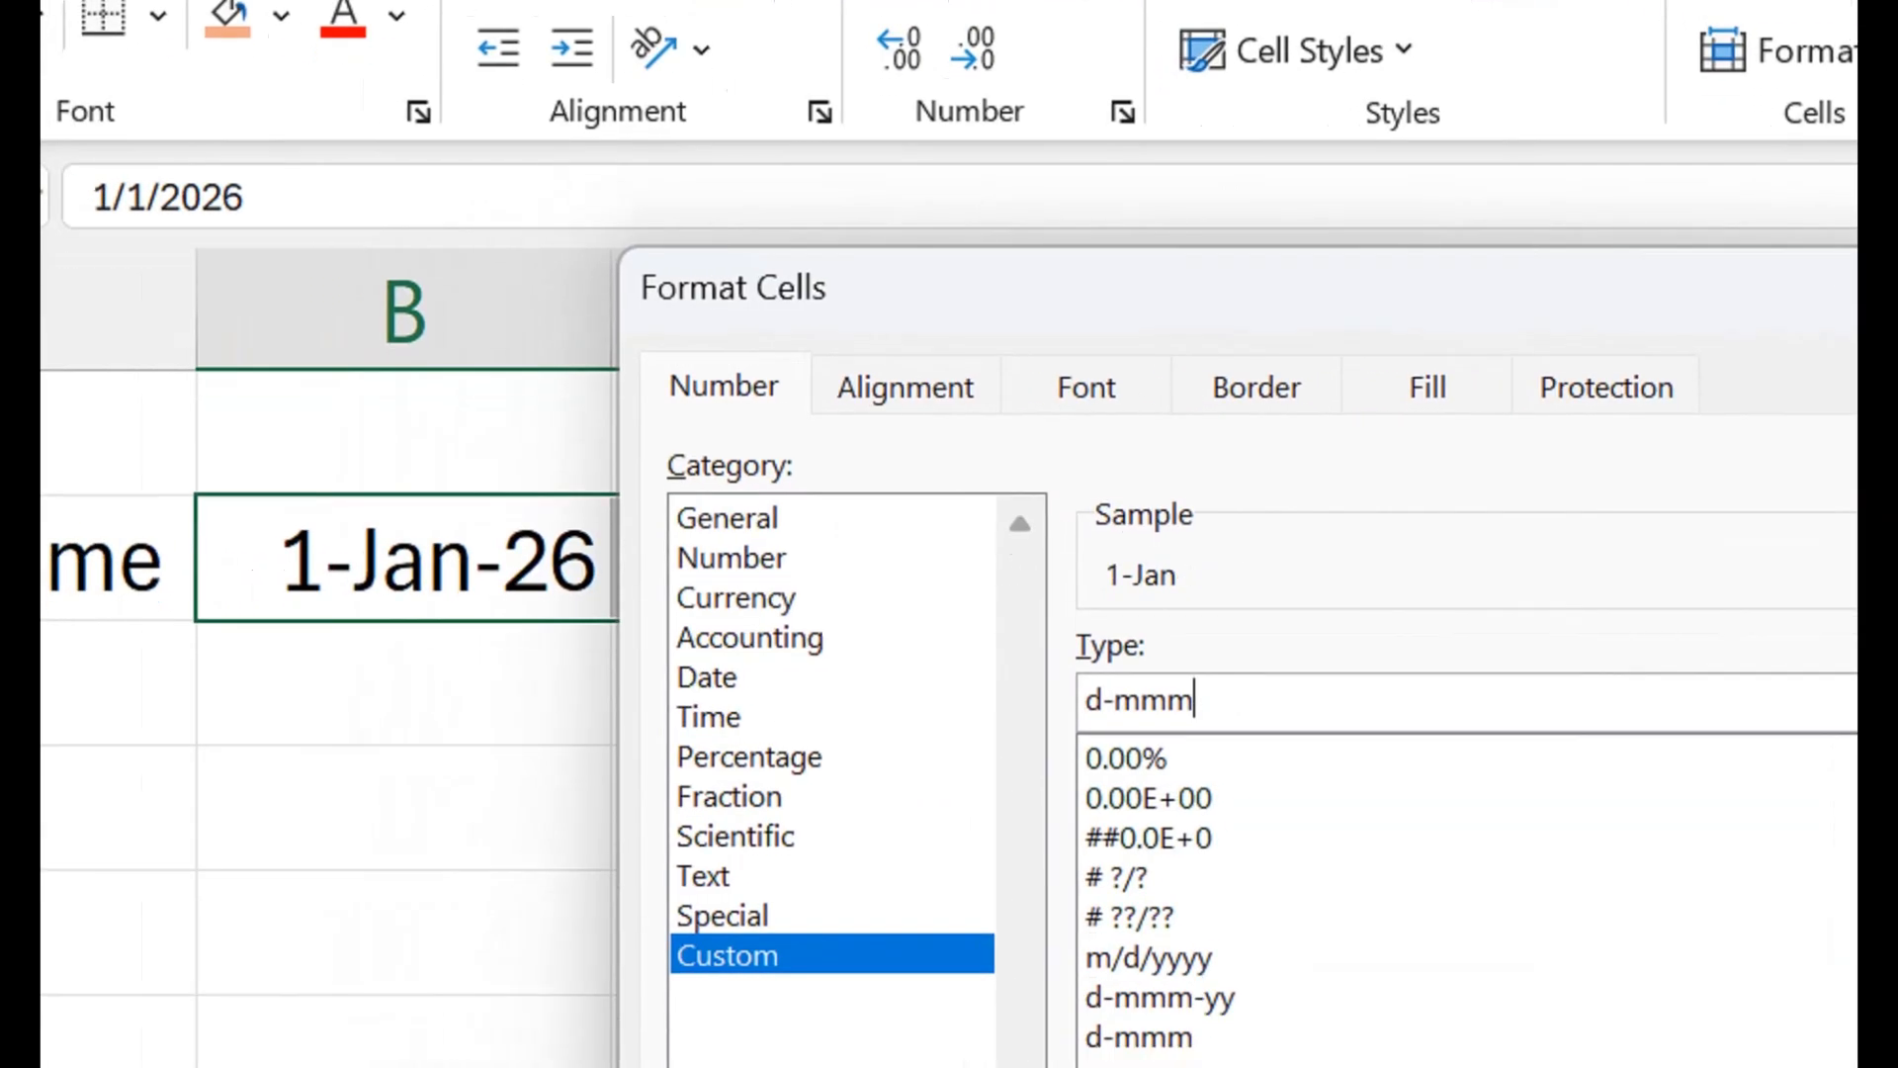
left_click(1115, 700)
key("BackSpace")
key("BackSpace")
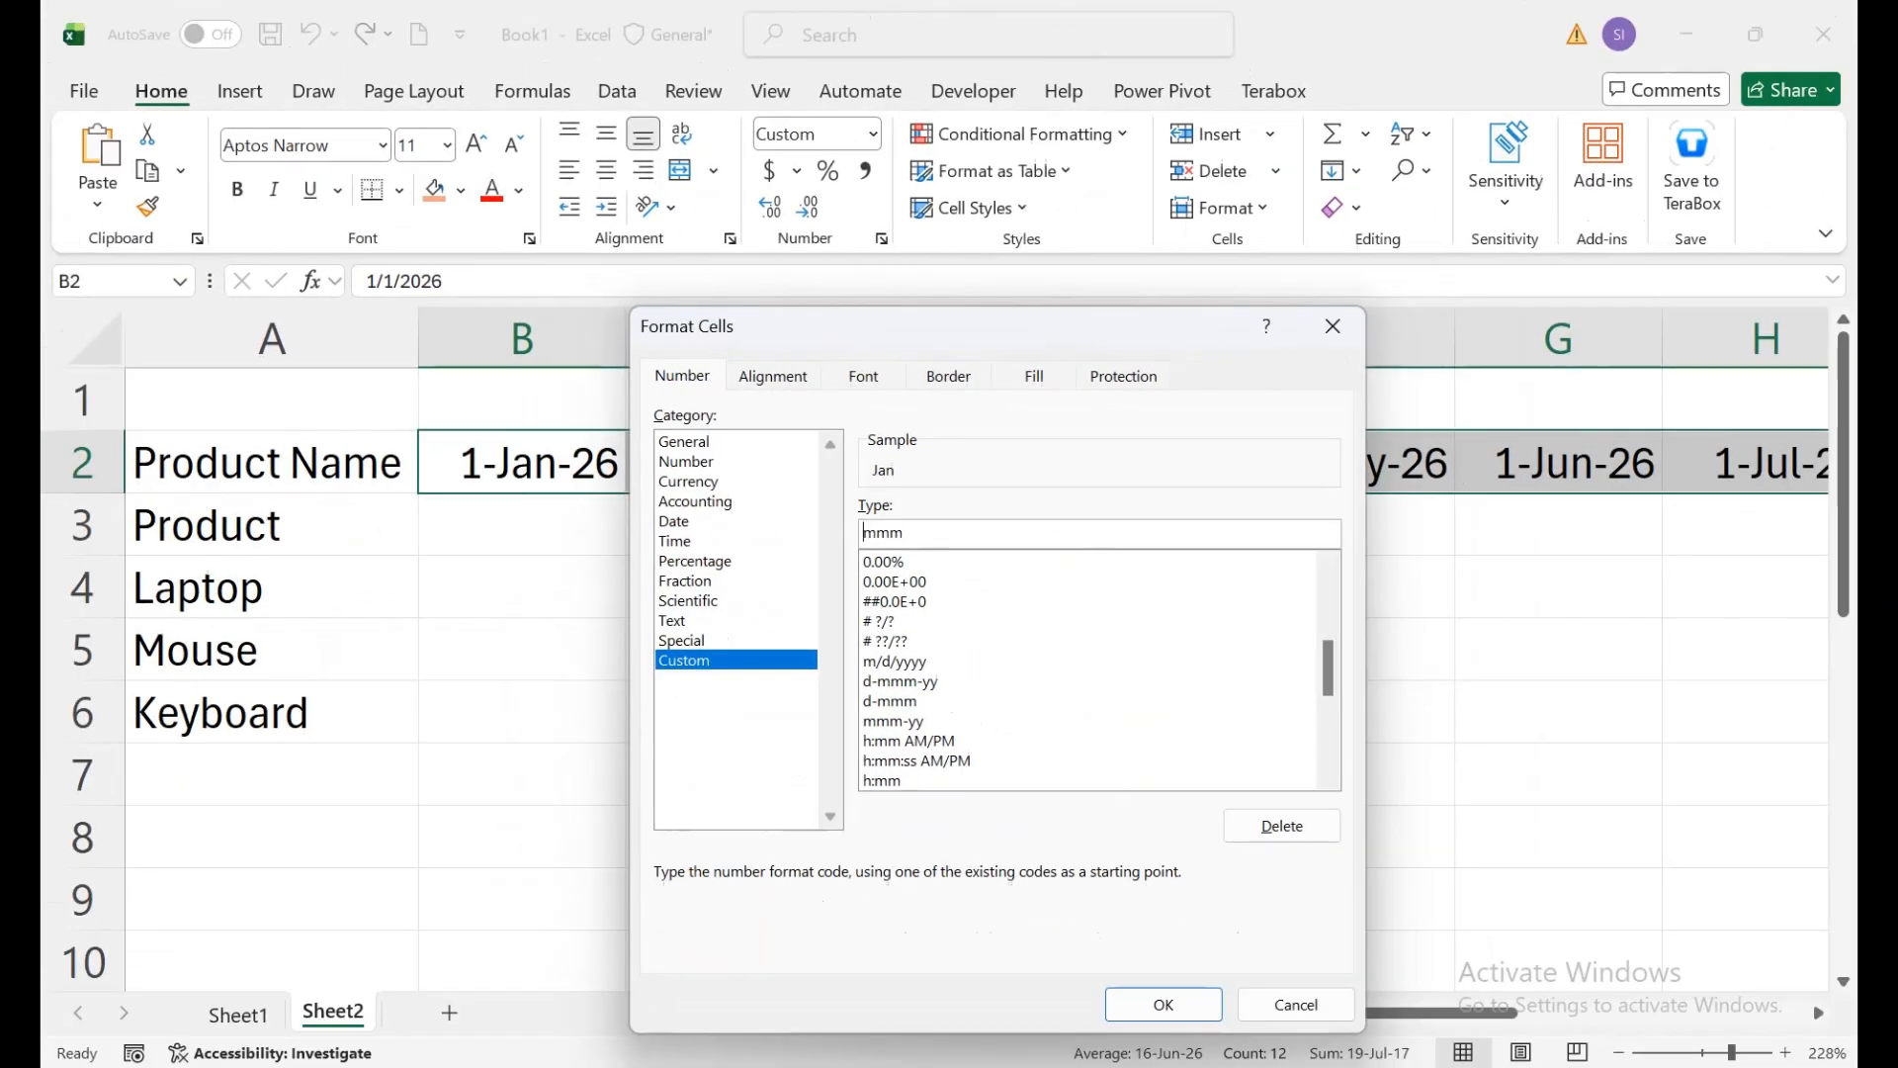
mouse_move(1076, 1064)
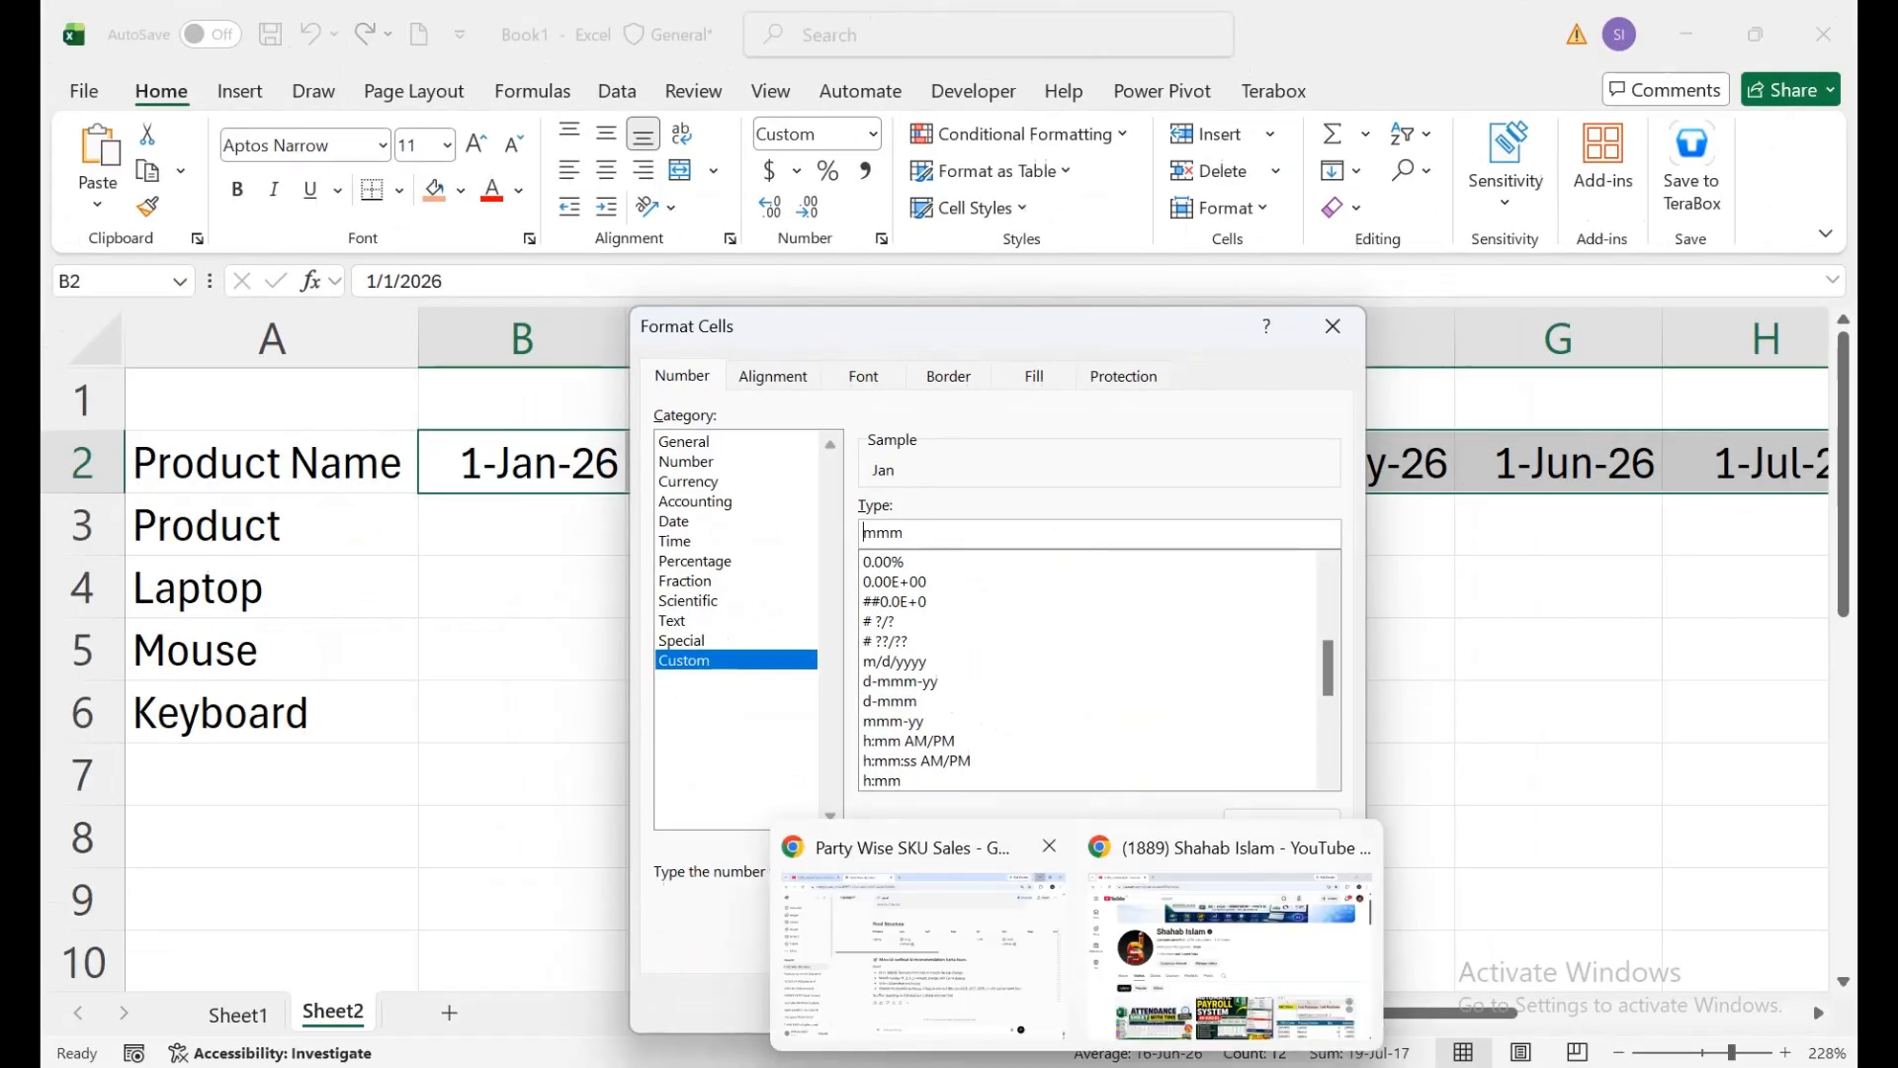
left_click(1163, 1002)
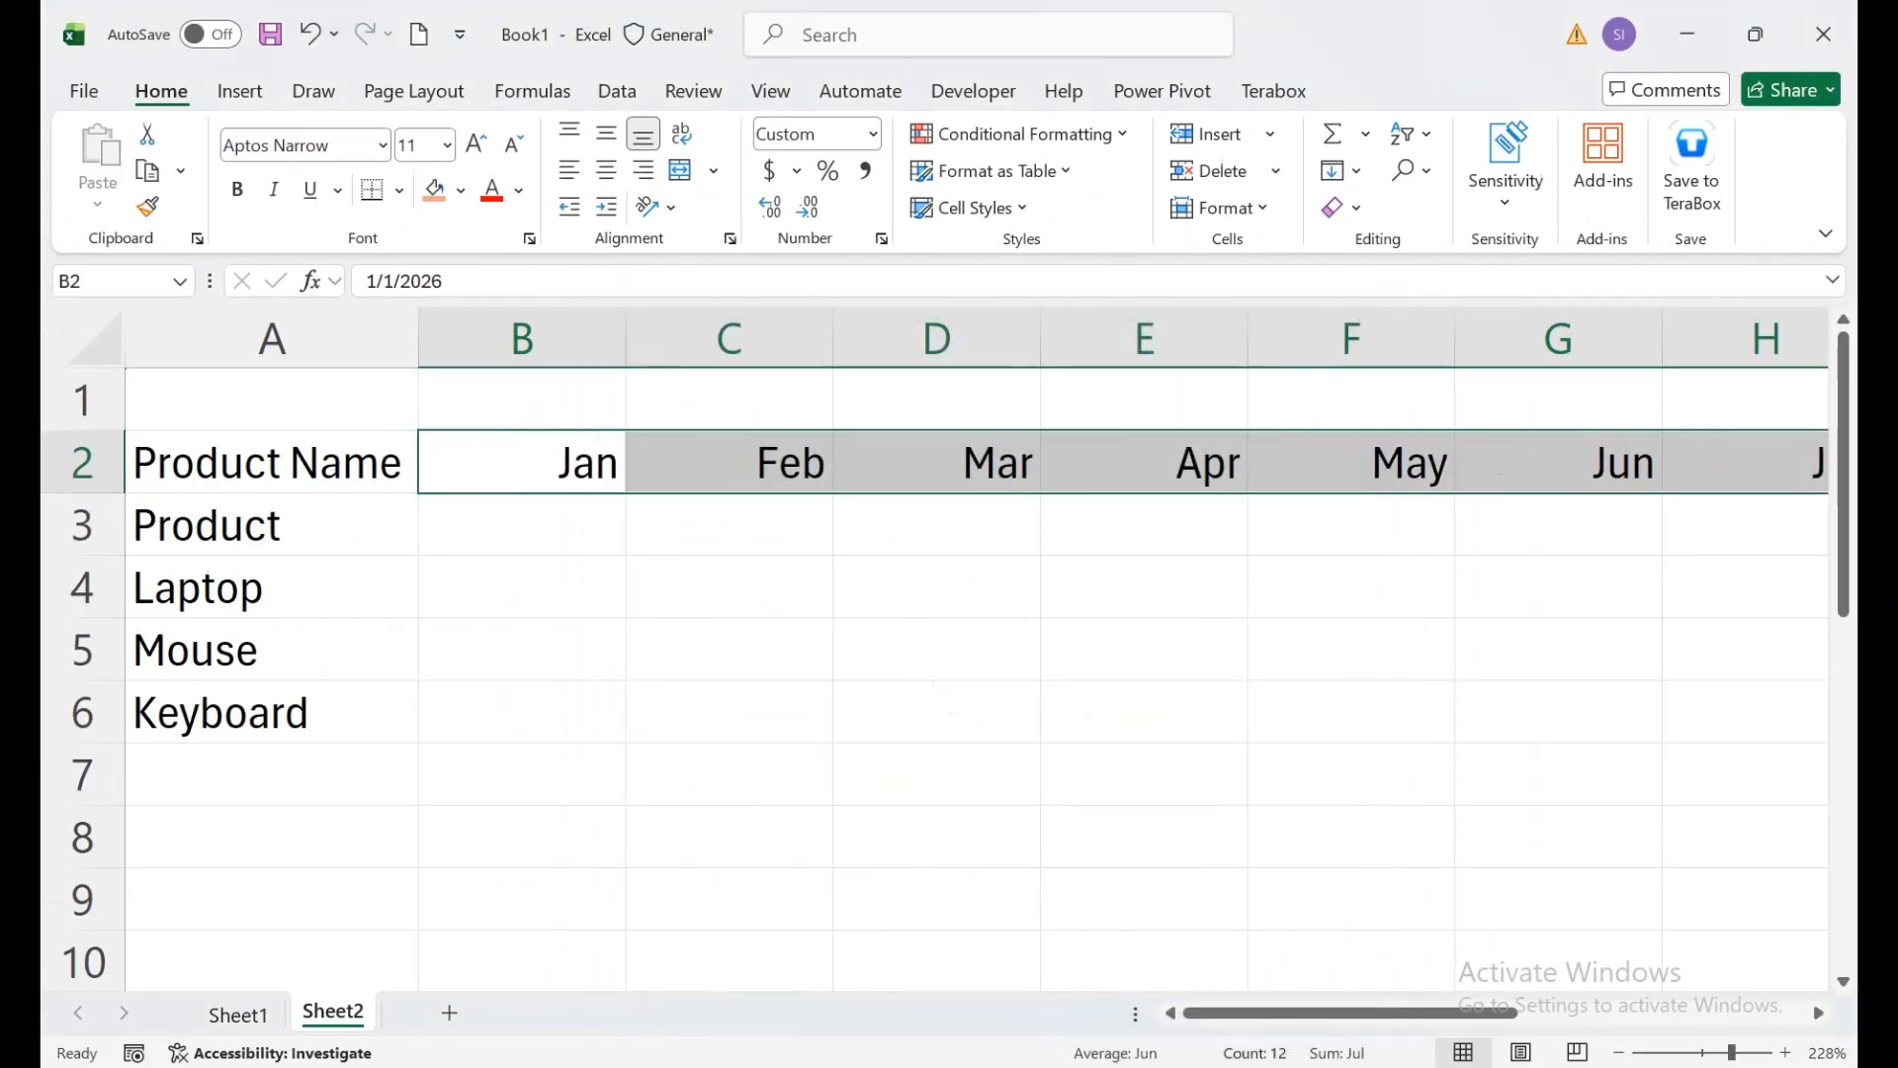
left_click(606, 171)
left_click(522, 525)
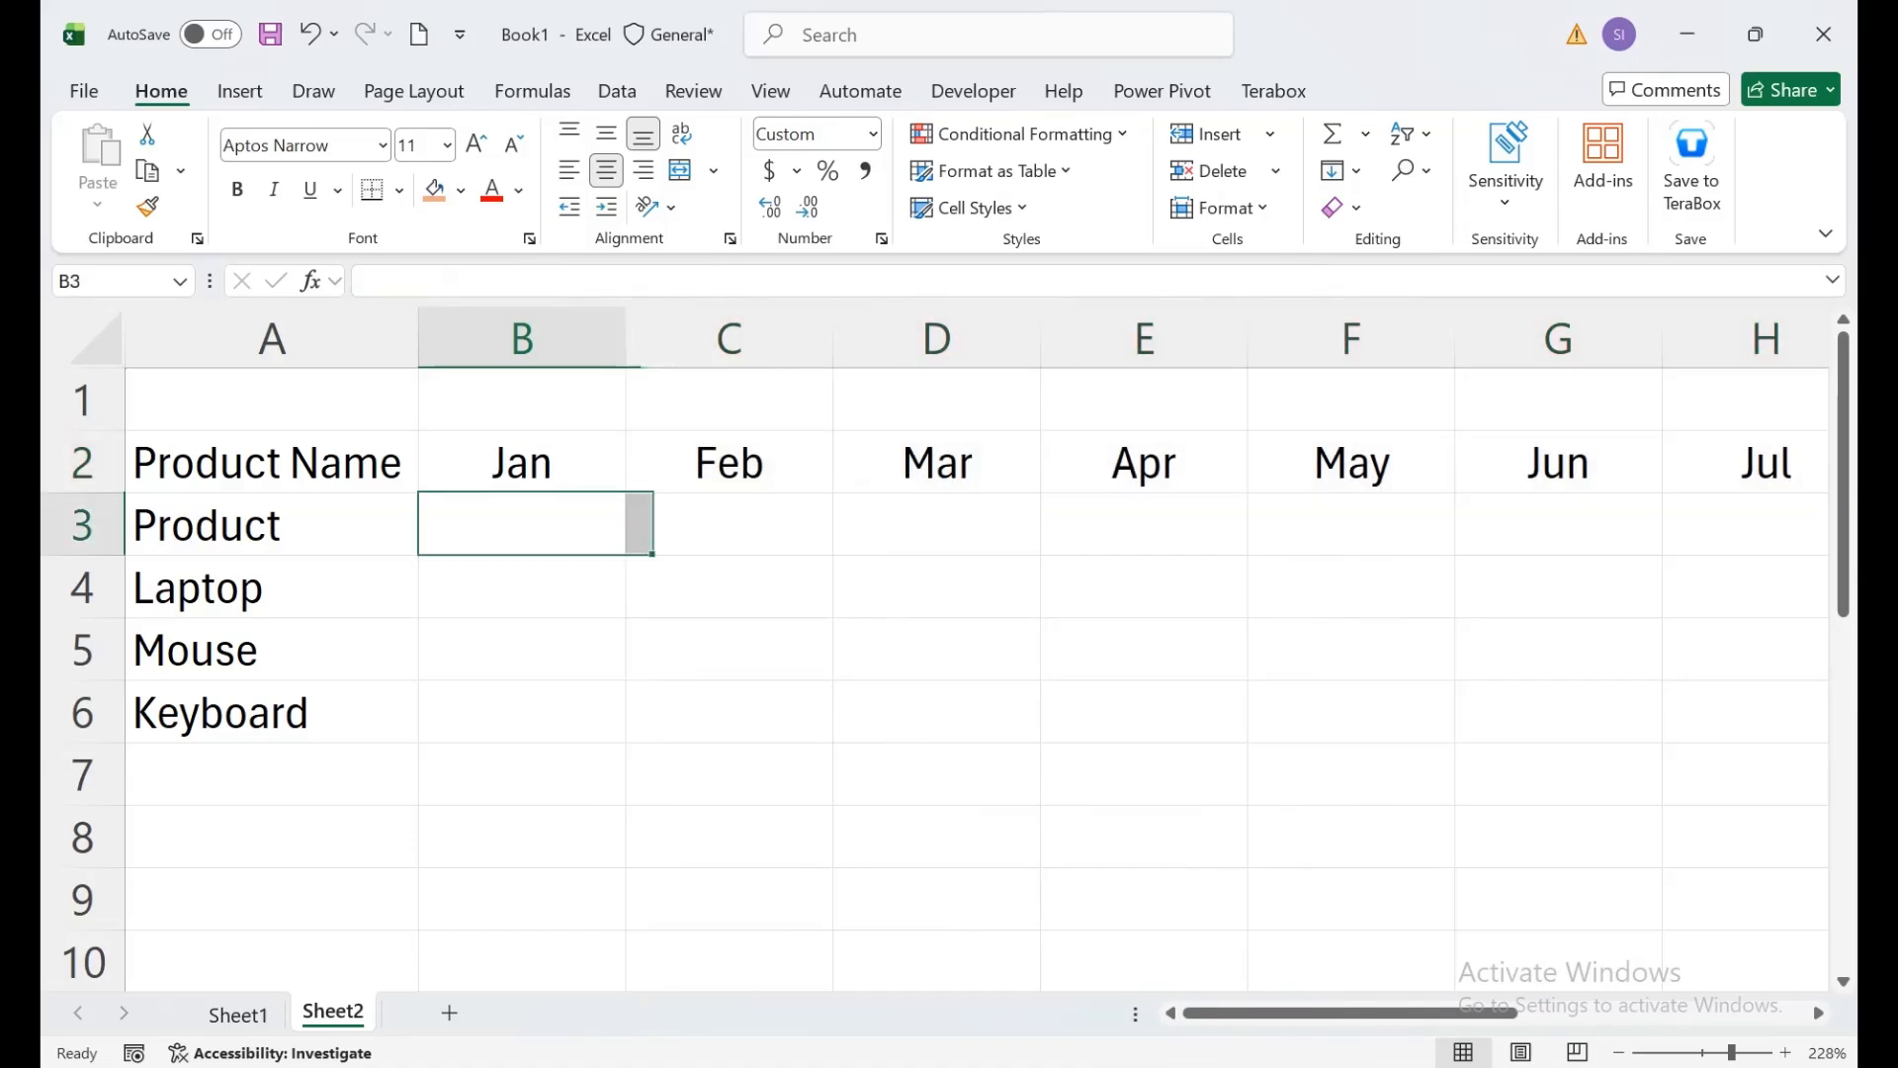
left_click(729, 463)
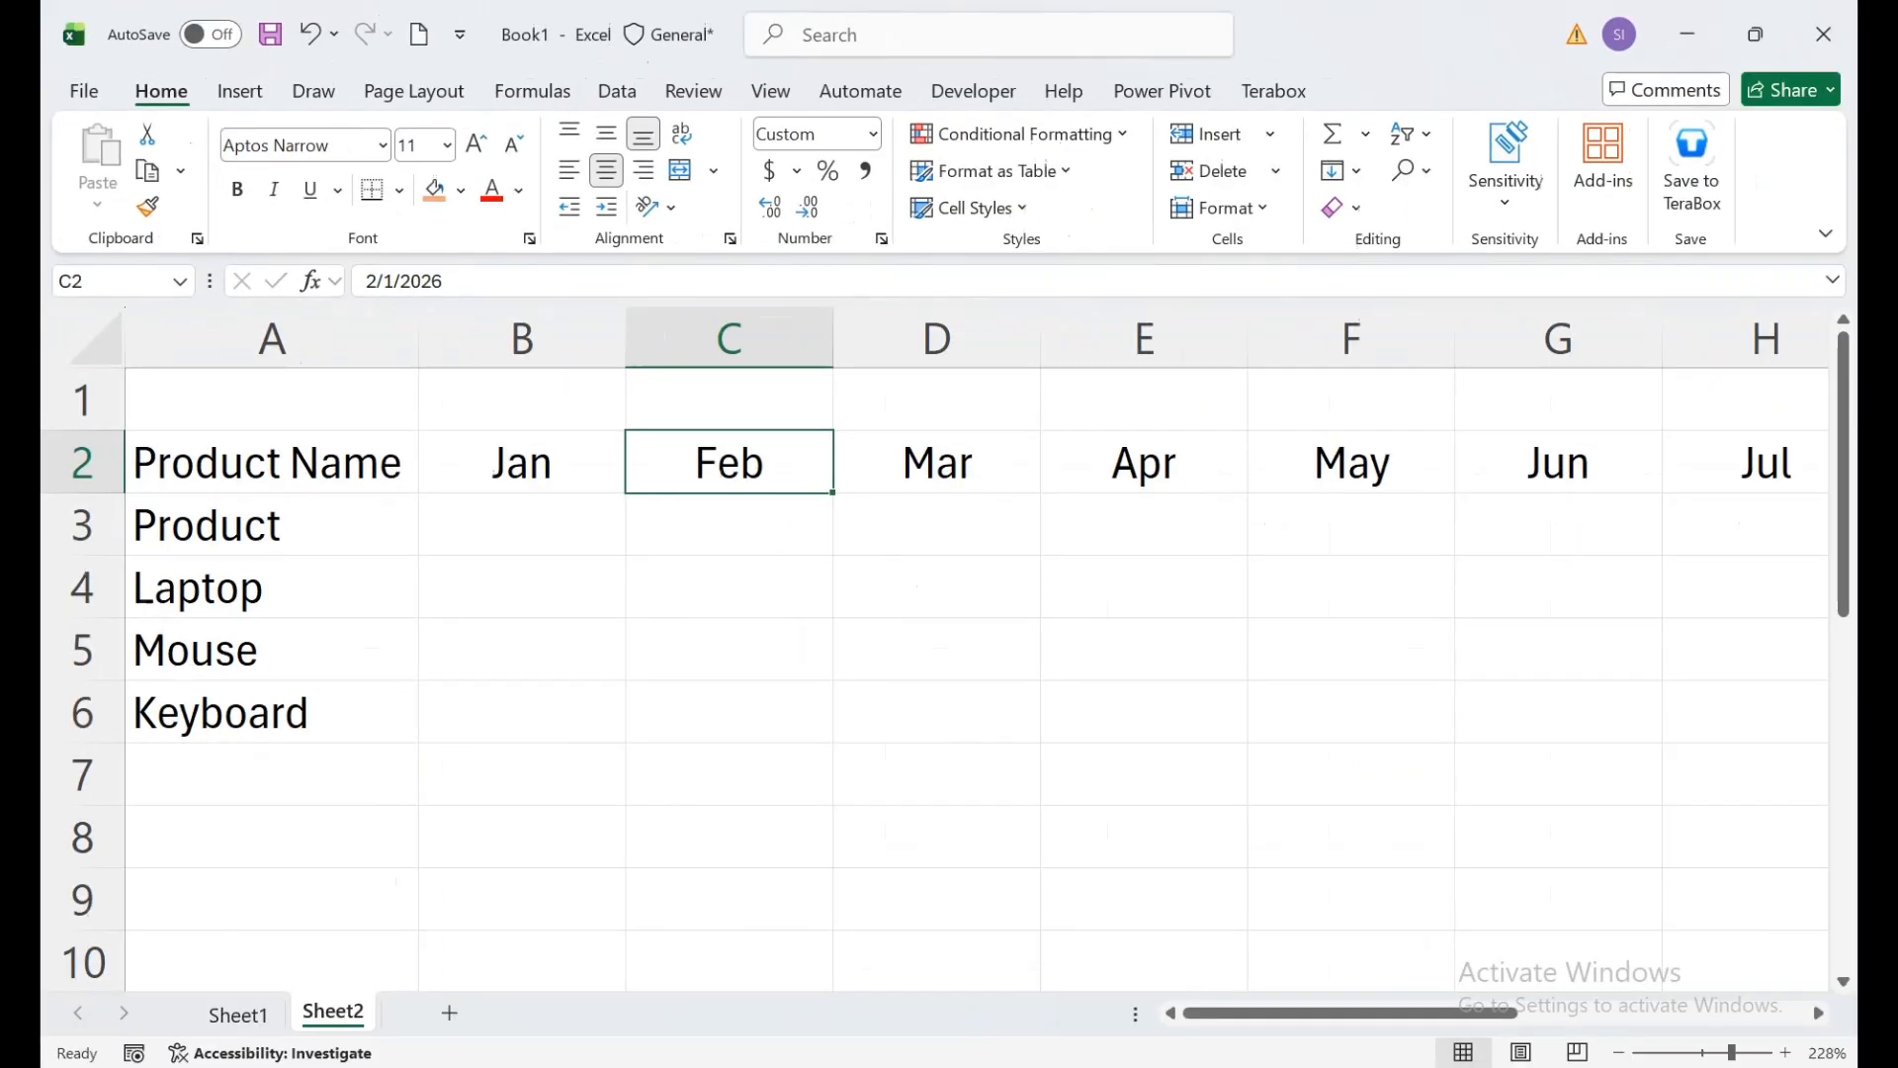
left_click(1003, 898)
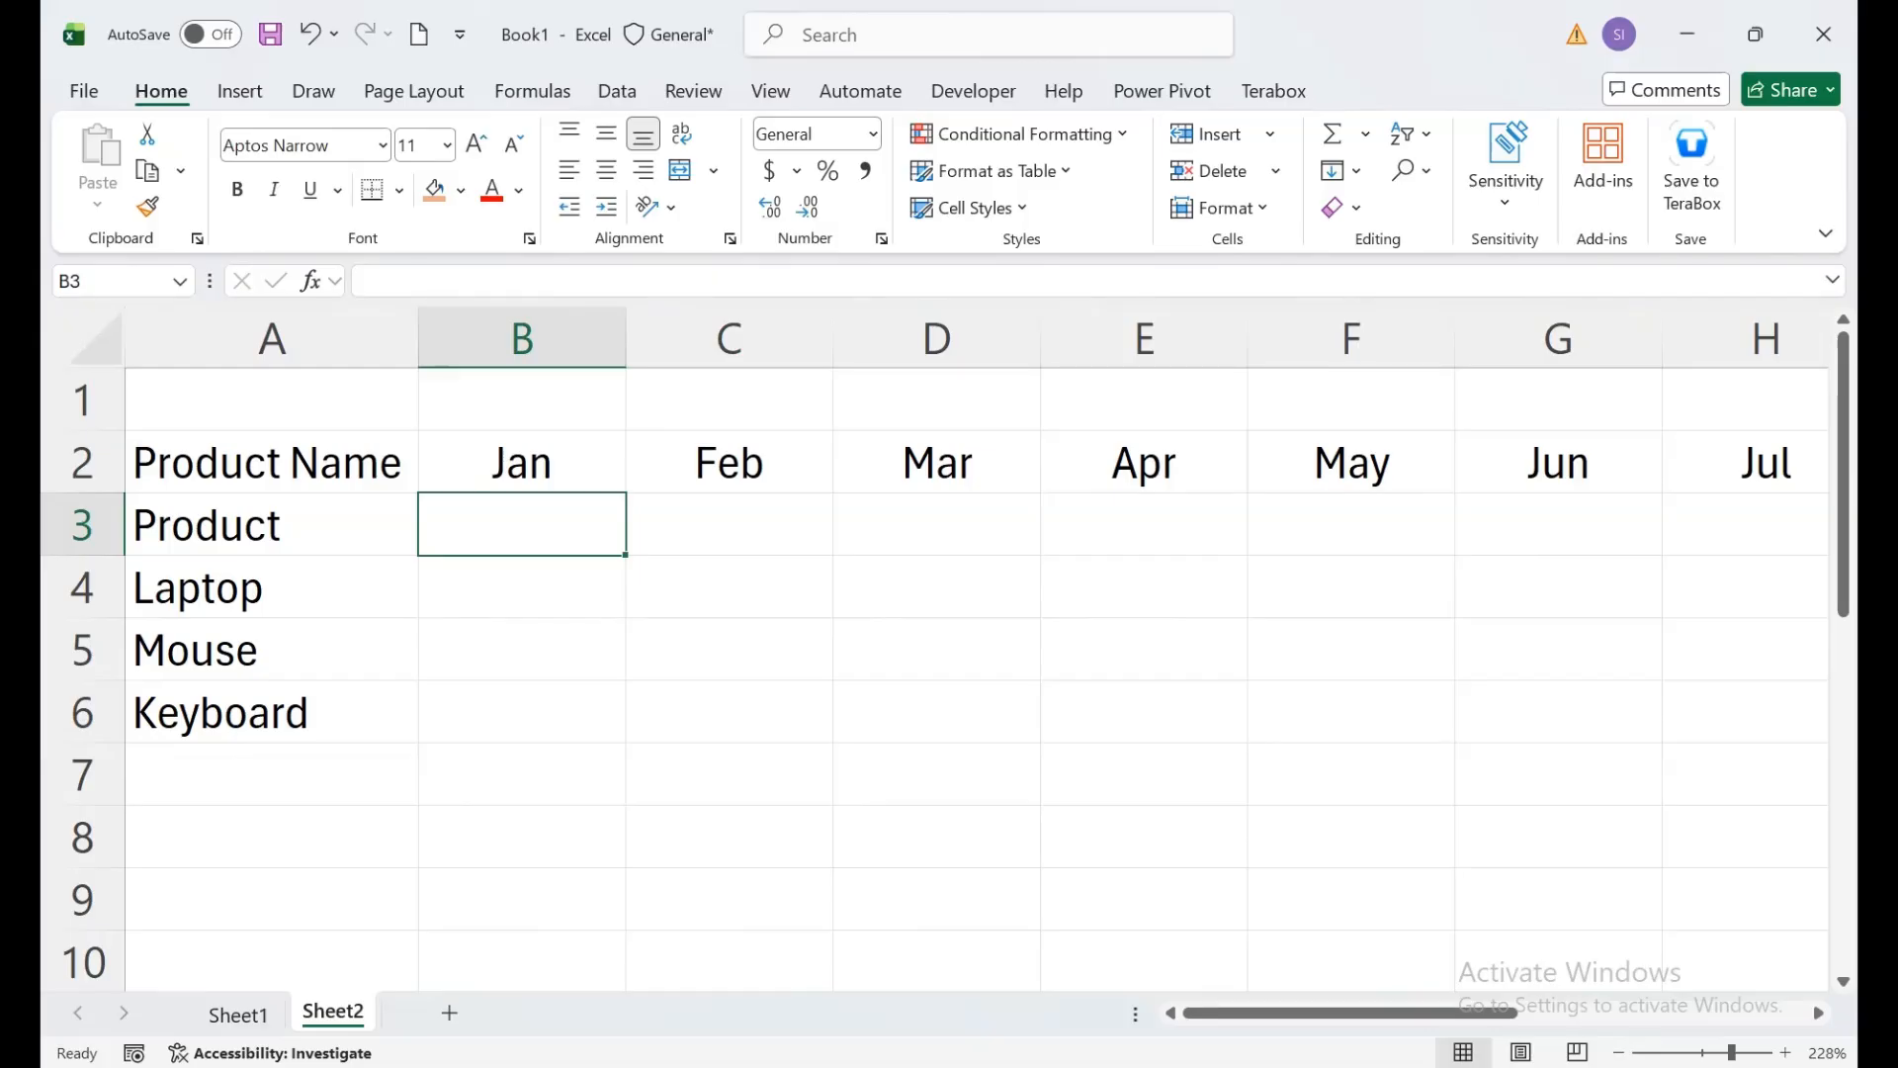
left_click(272, 525)
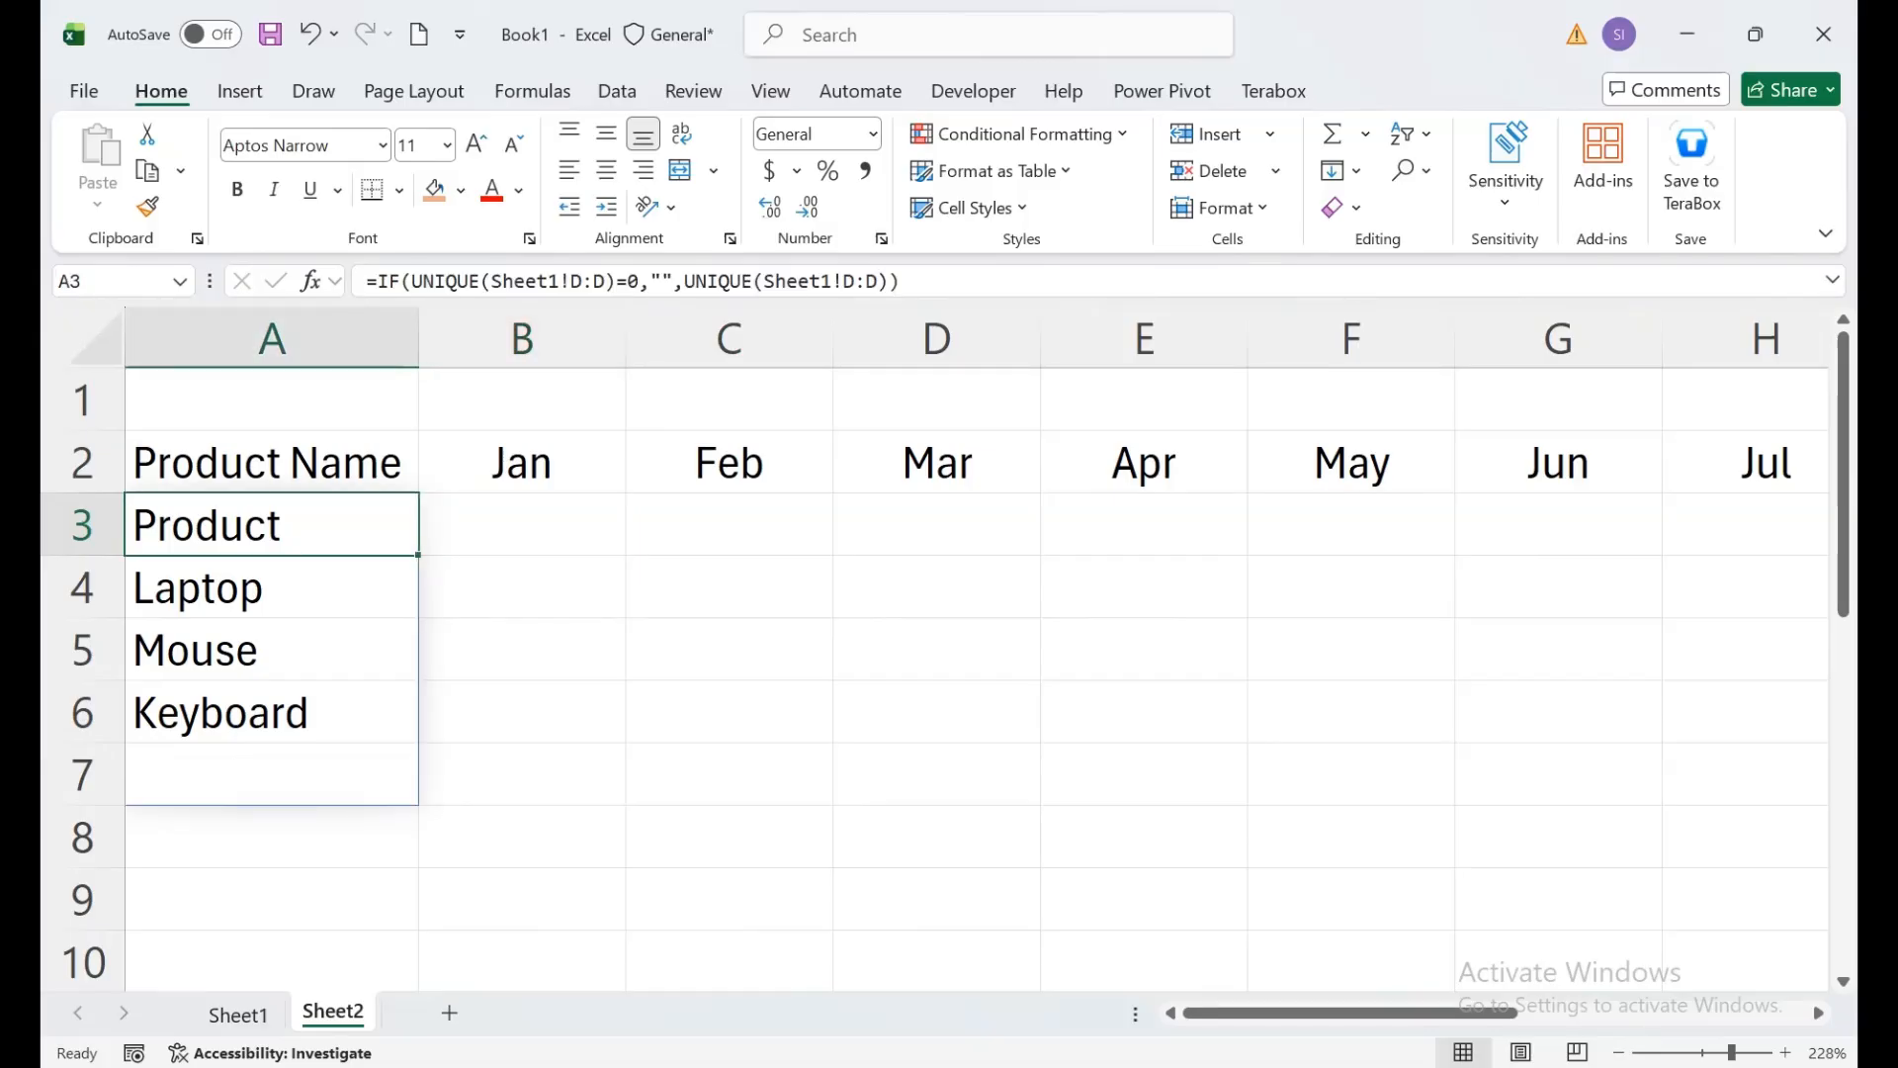
Step: Start a SUMIFS formula in B3 with the Amount column, Sheet1!$G:$G, as the sum range
left_click(522, 525)
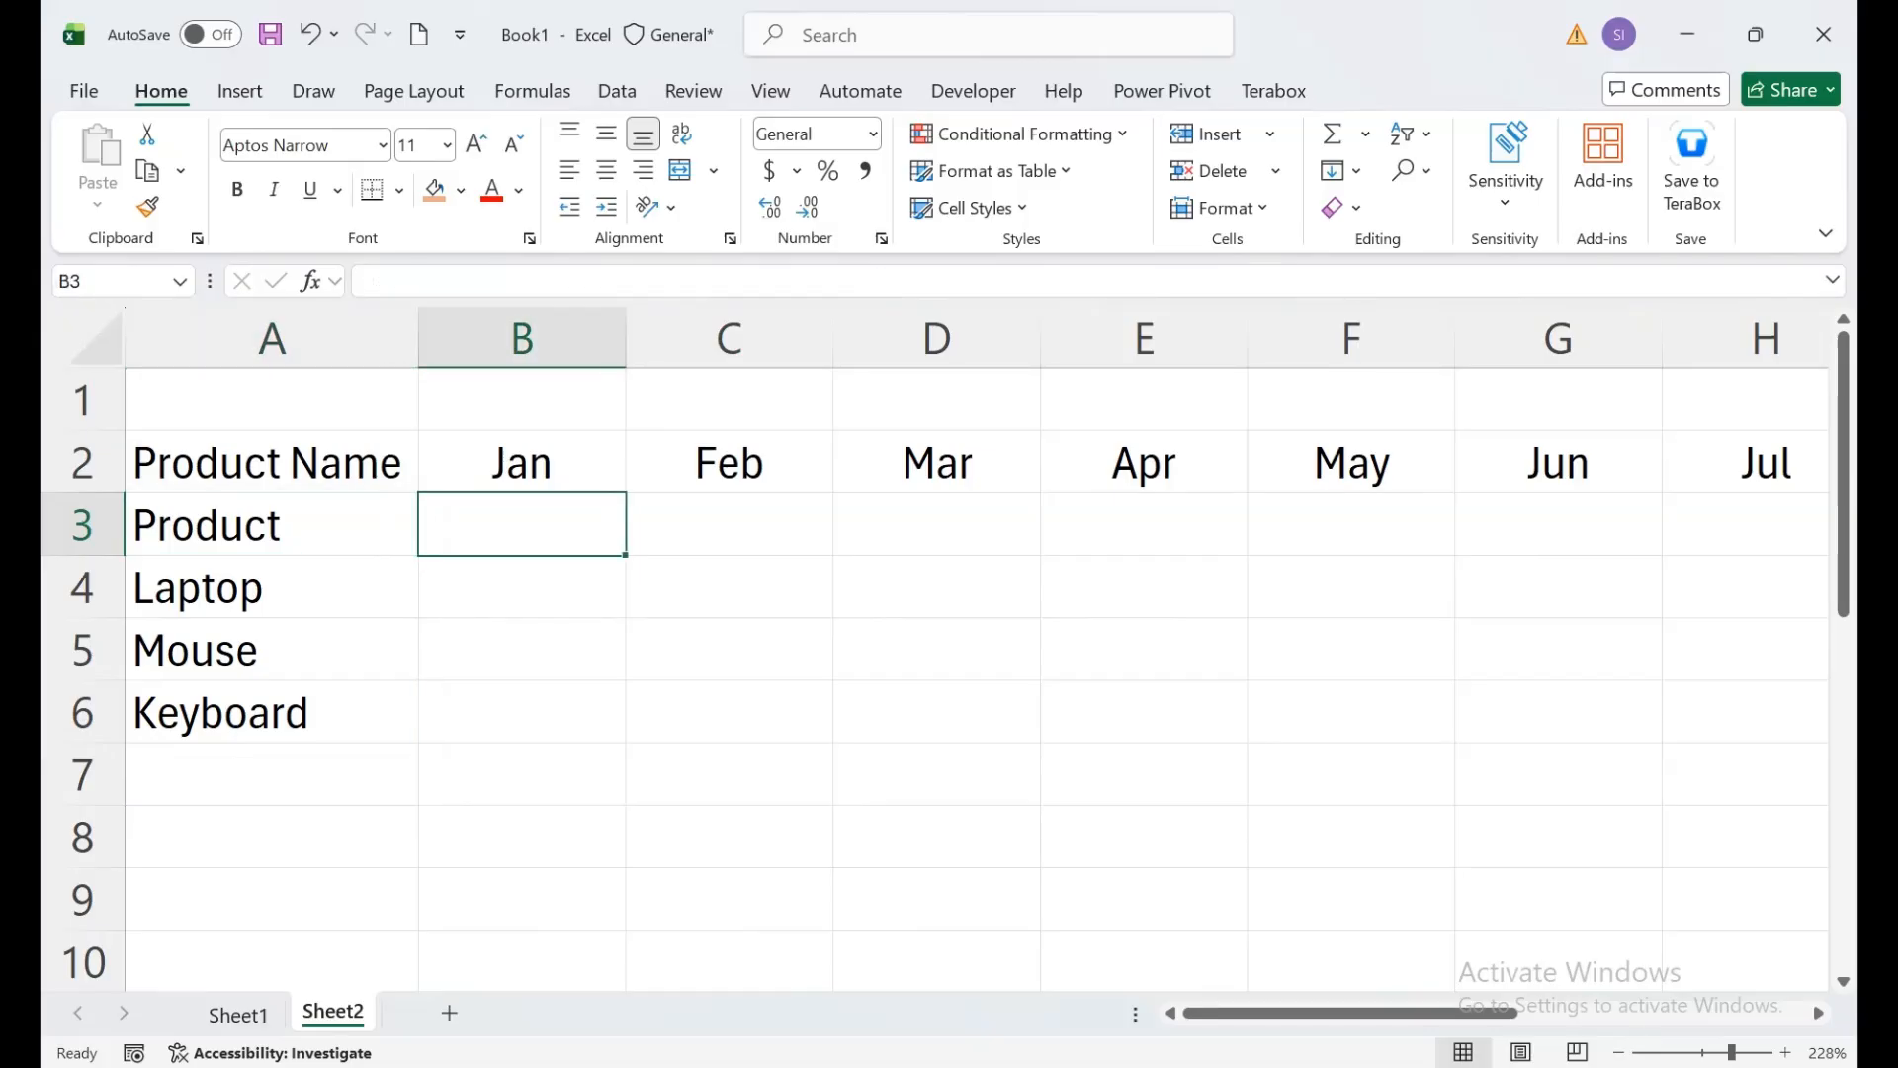
type("=sumif")
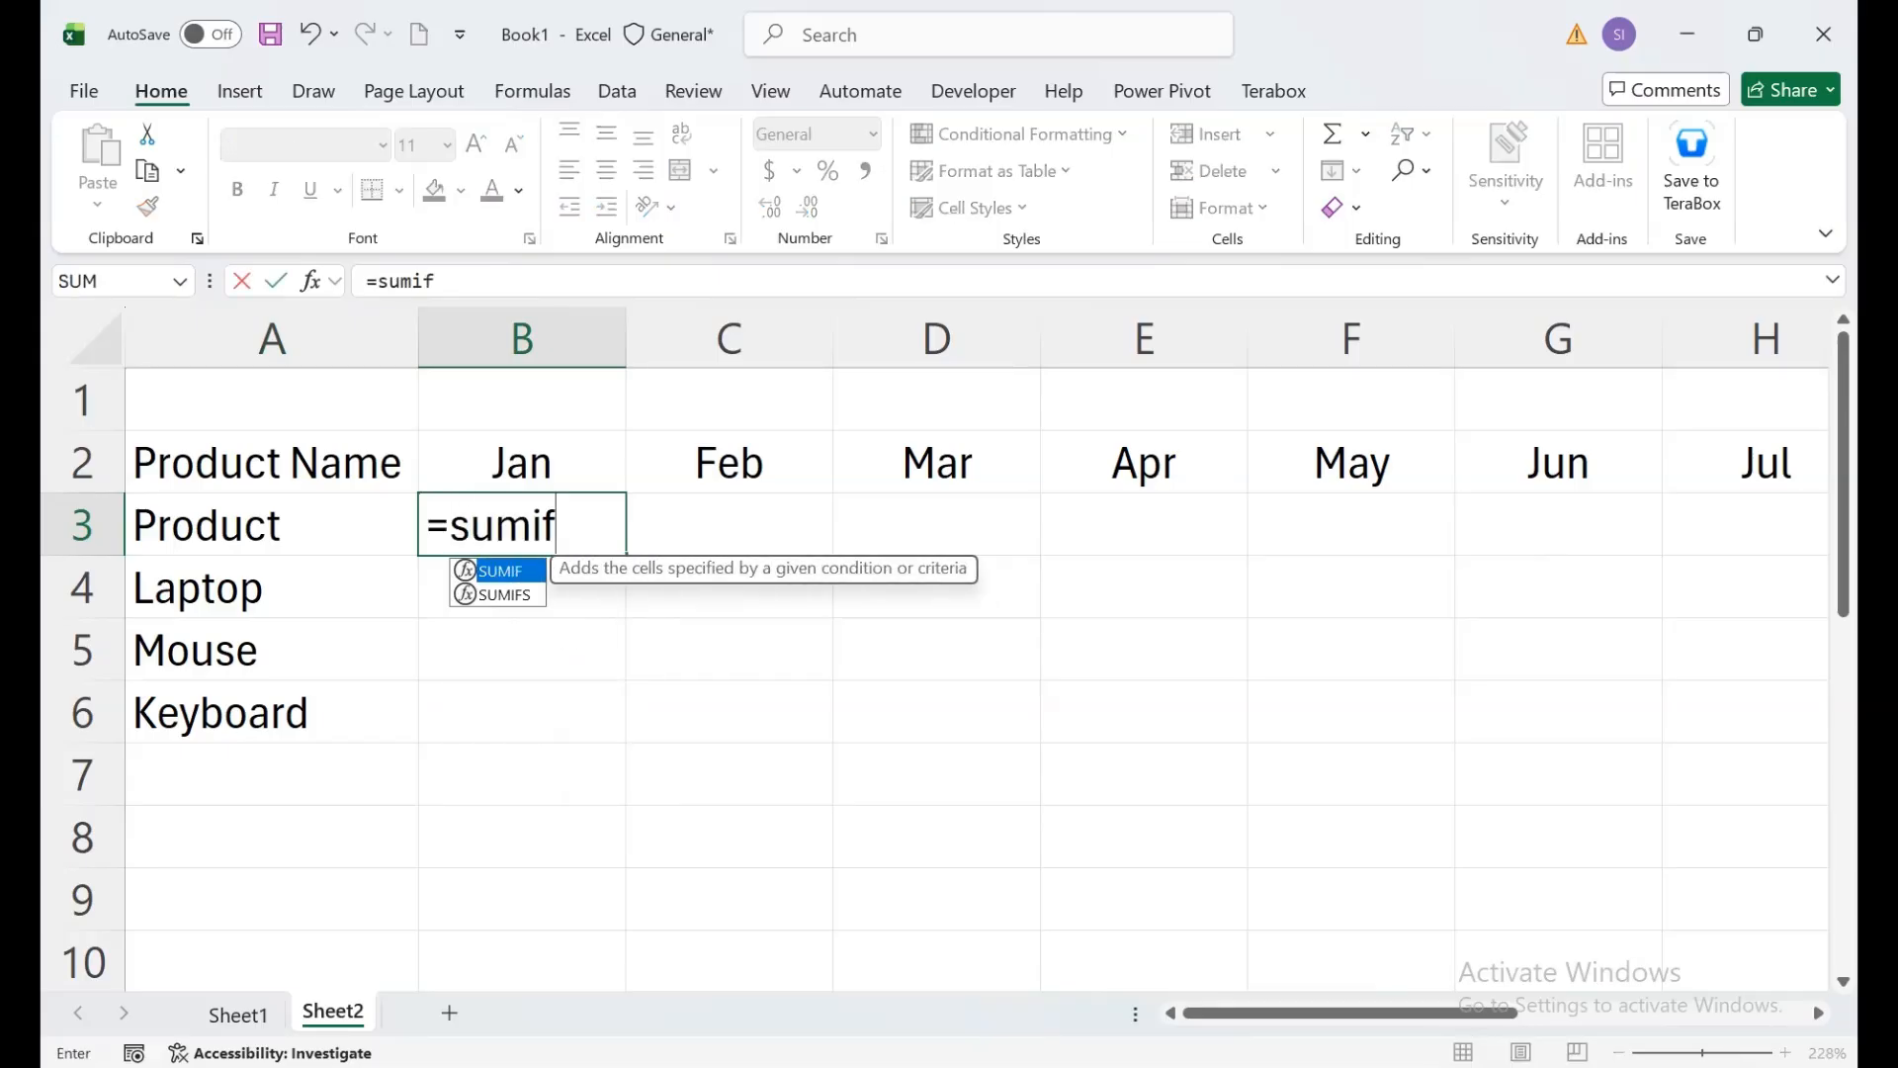
key("Down")
key("Tab")
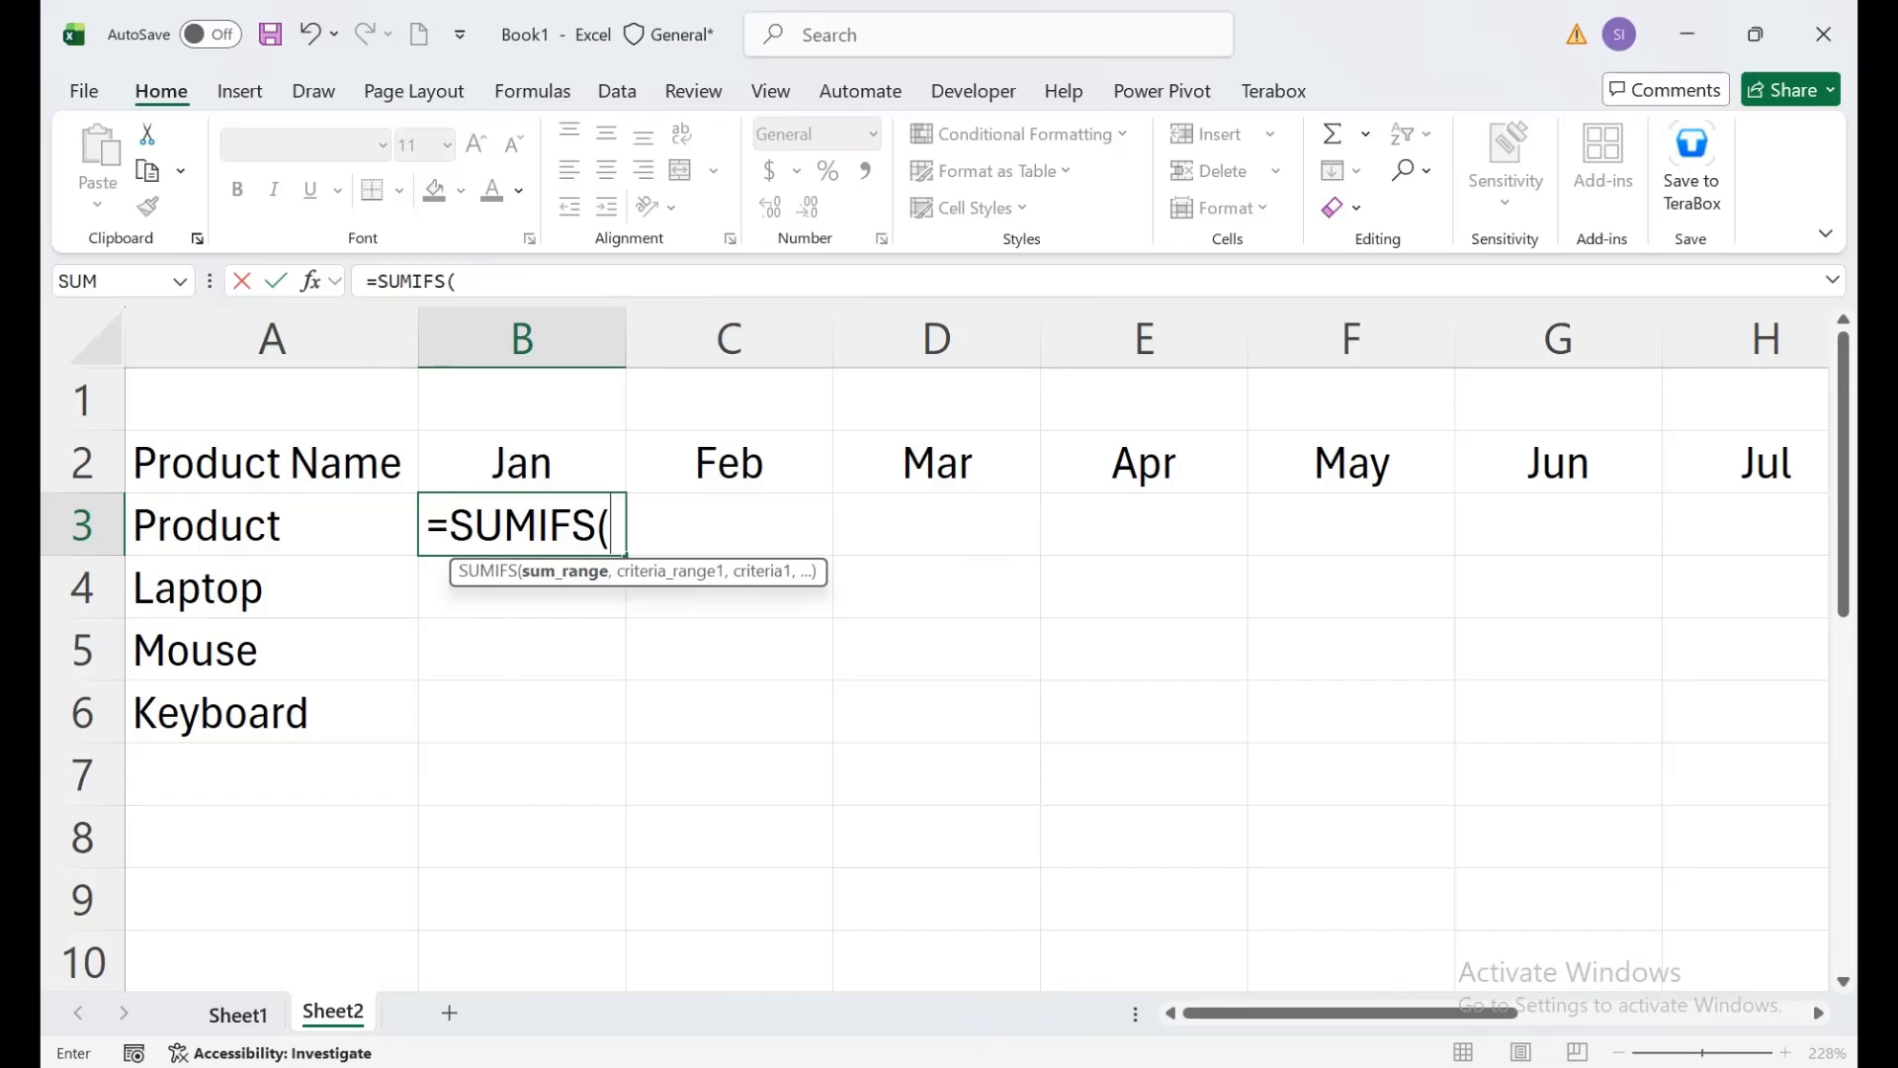
left_click(238, 1015)
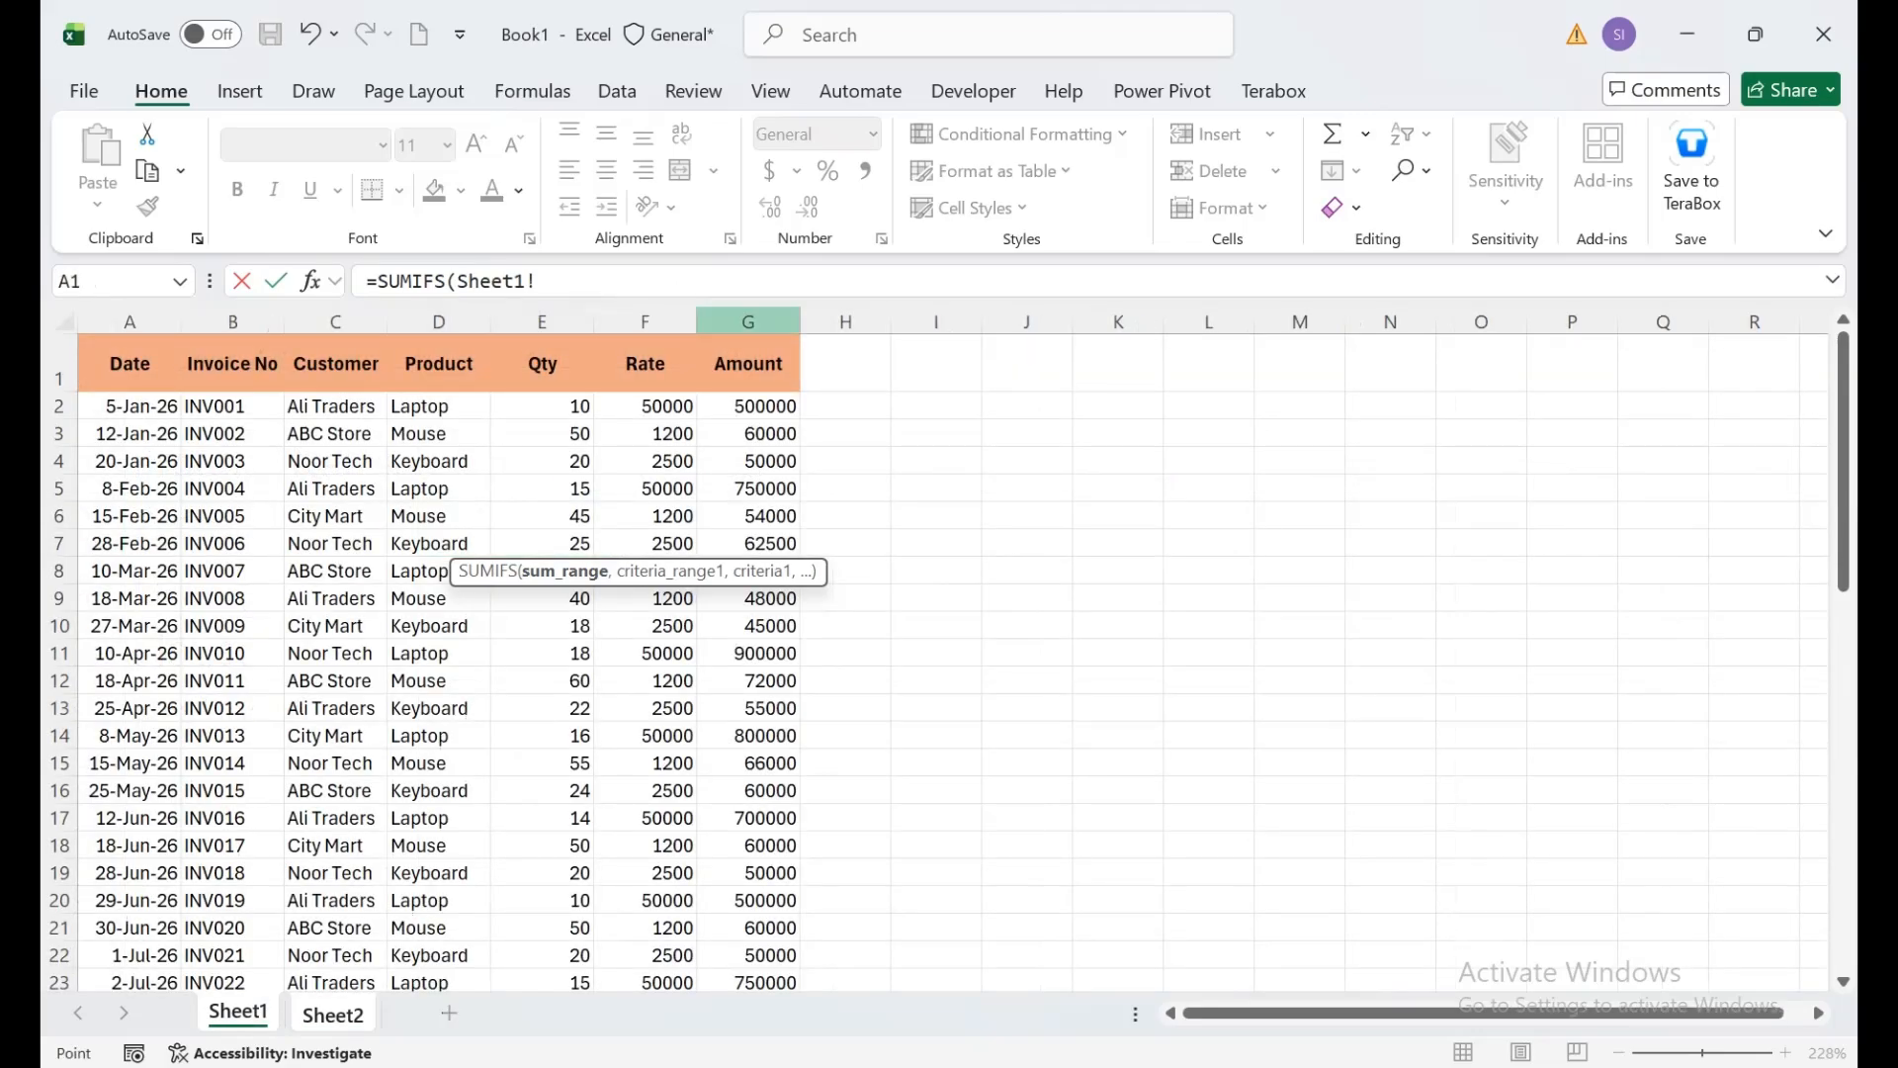
left_click(749, 322)
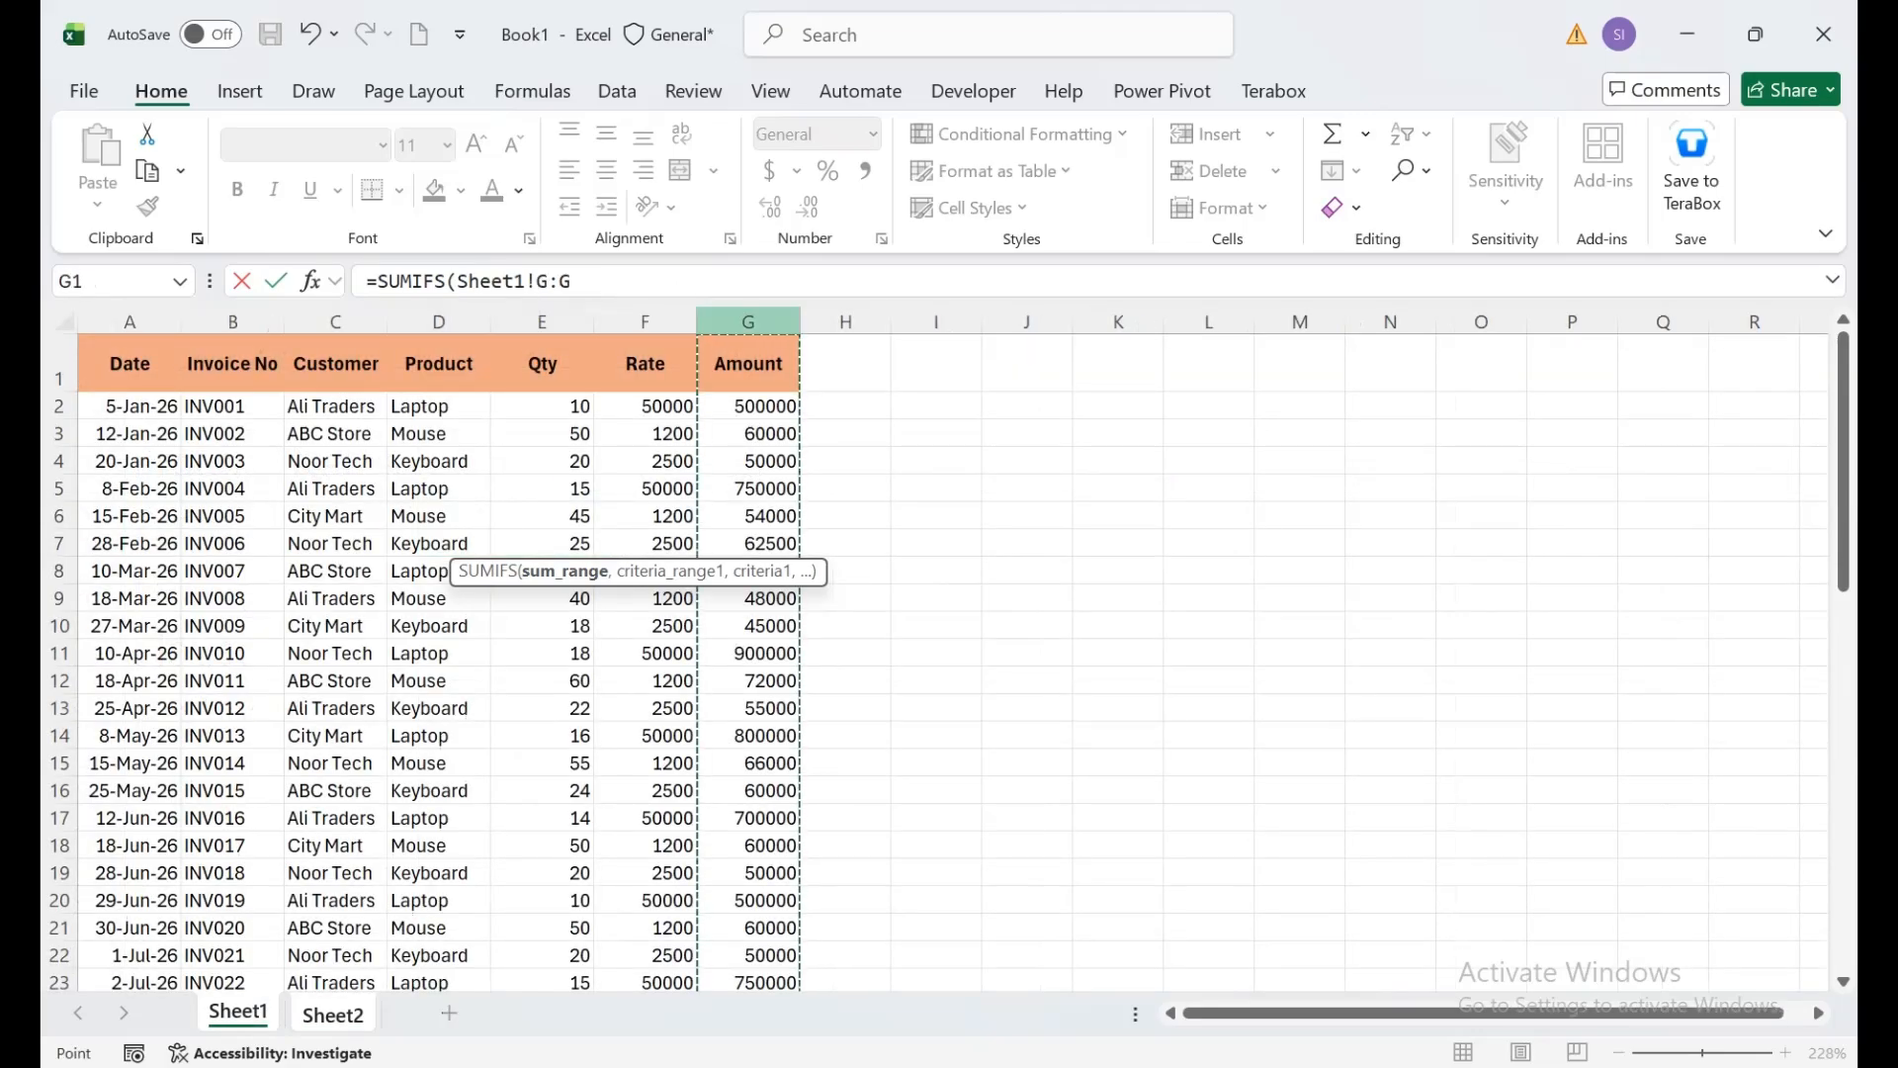
key("F4")
type(",")
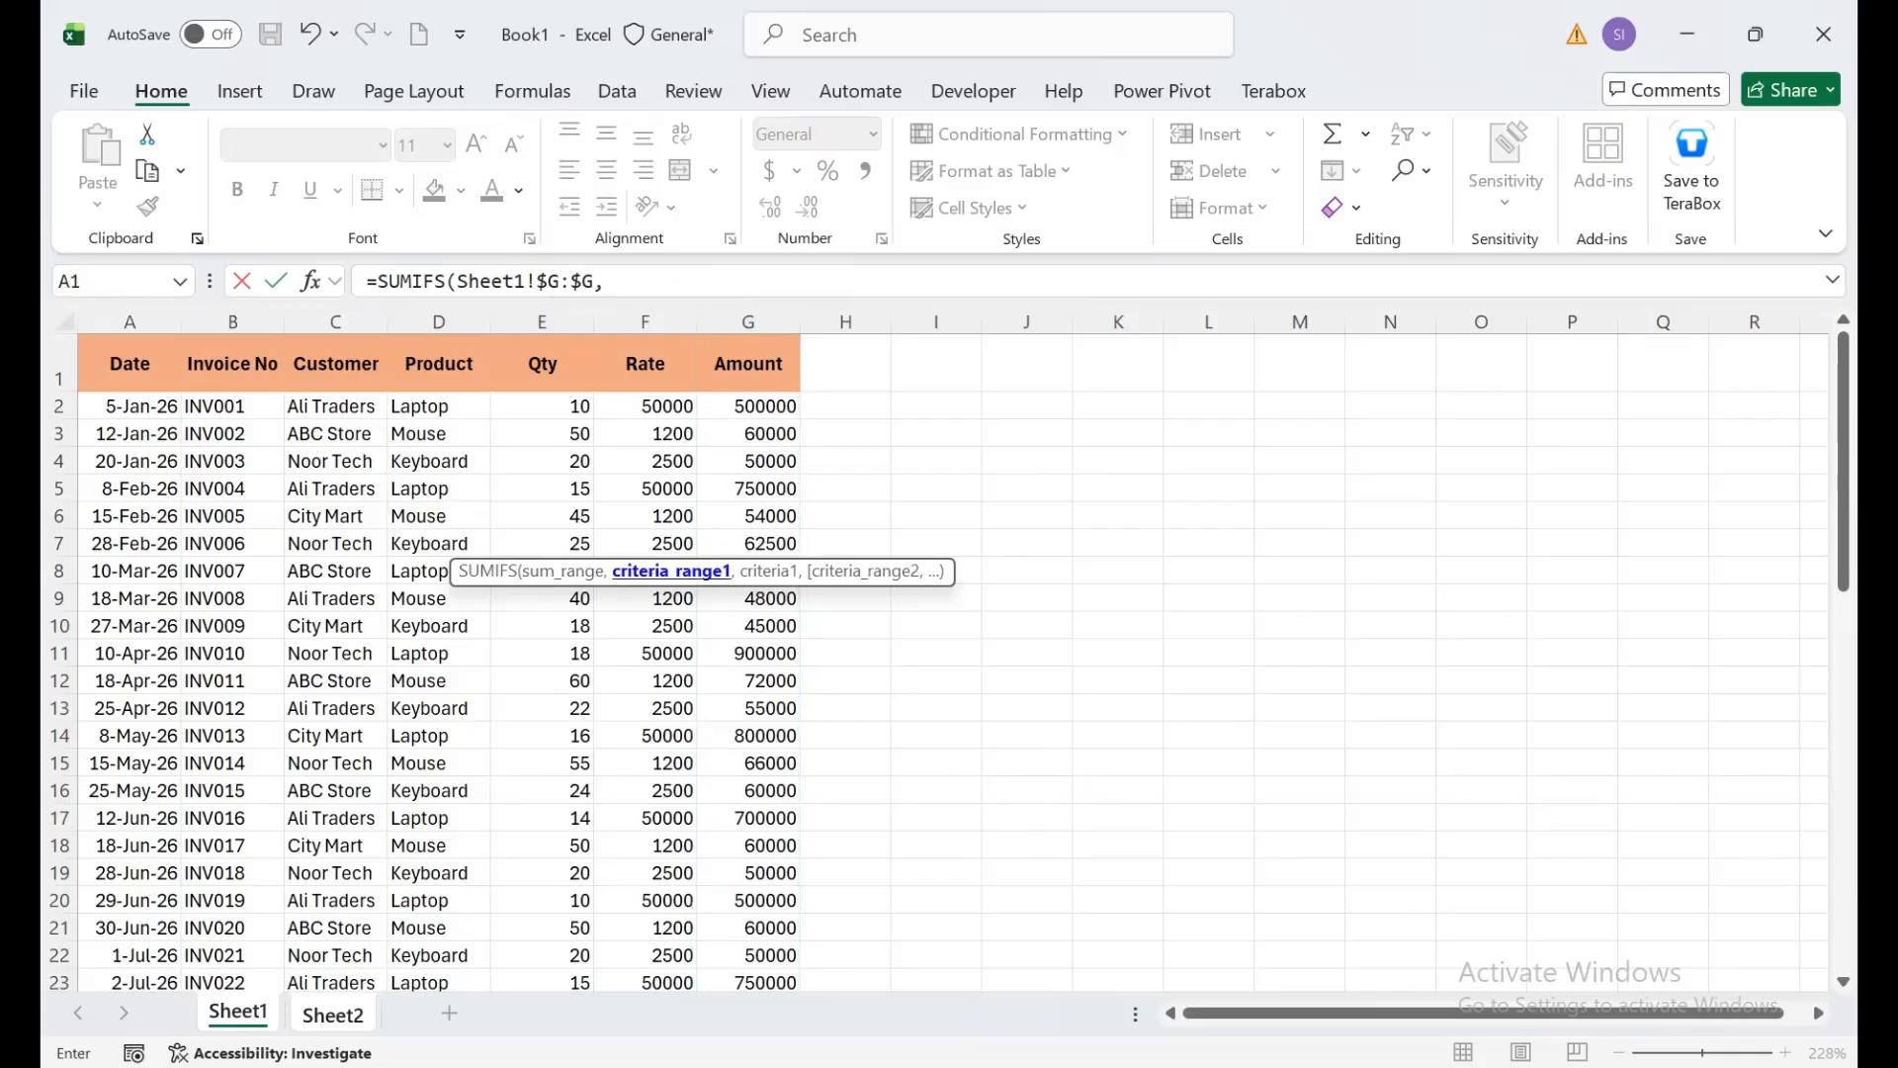
Step: Add the product condition to the SUMIFS formula, matching Sheet1!$D:$D against Sheet2!$A3
left_click(439, 321)
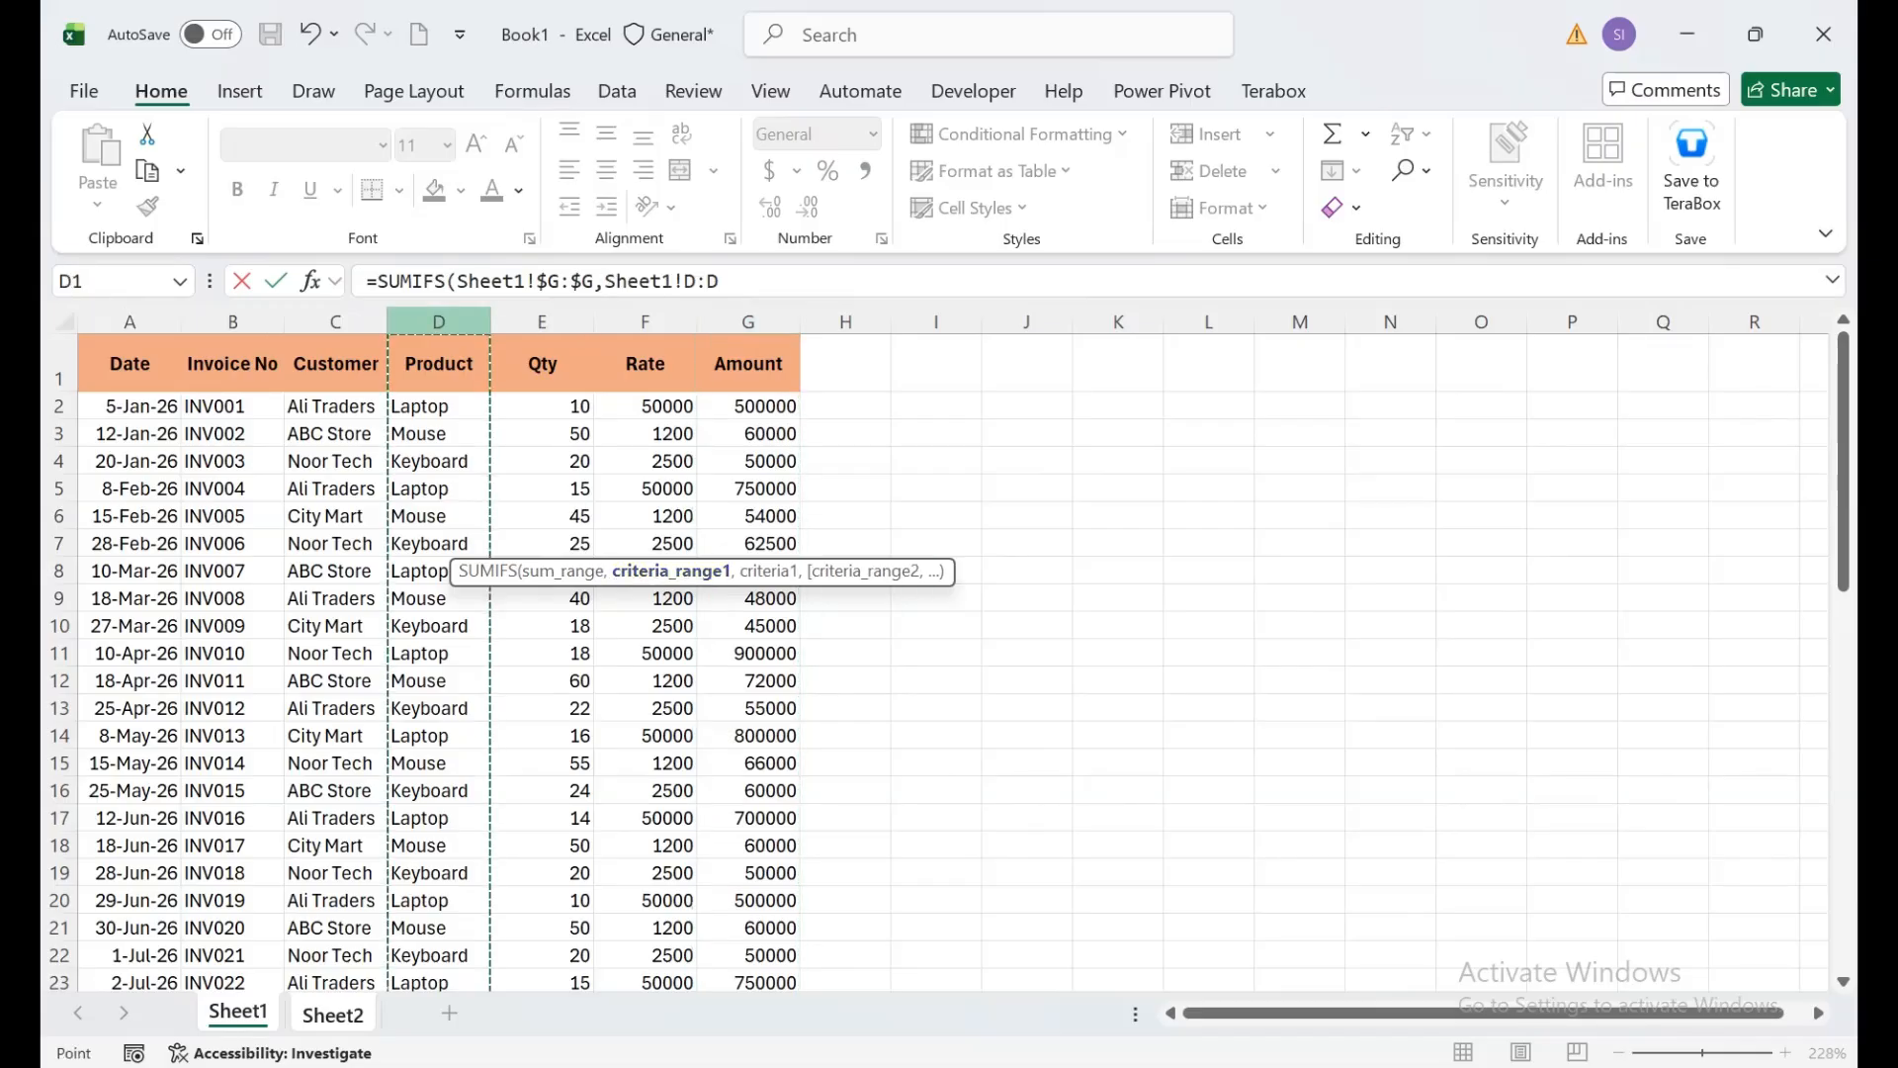
key("F4")
type(",")
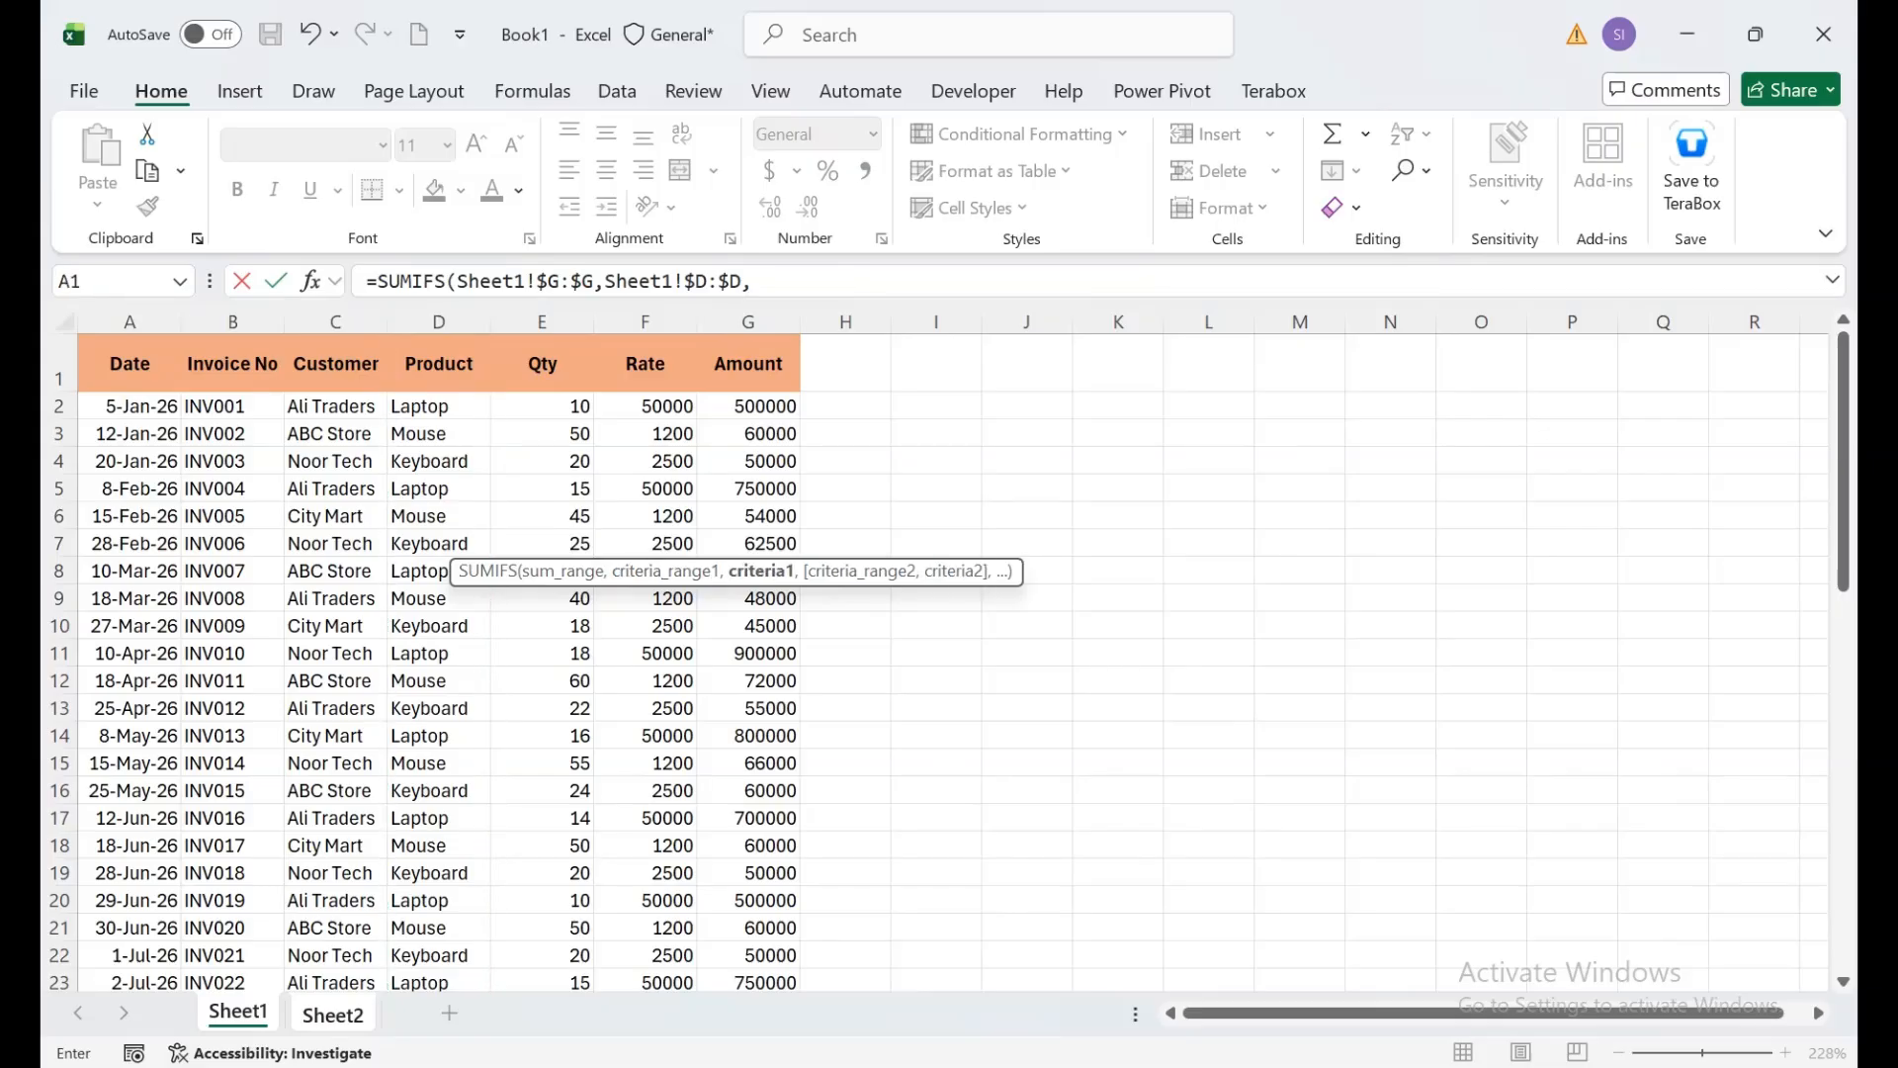
key("ctrl+Page_Down")
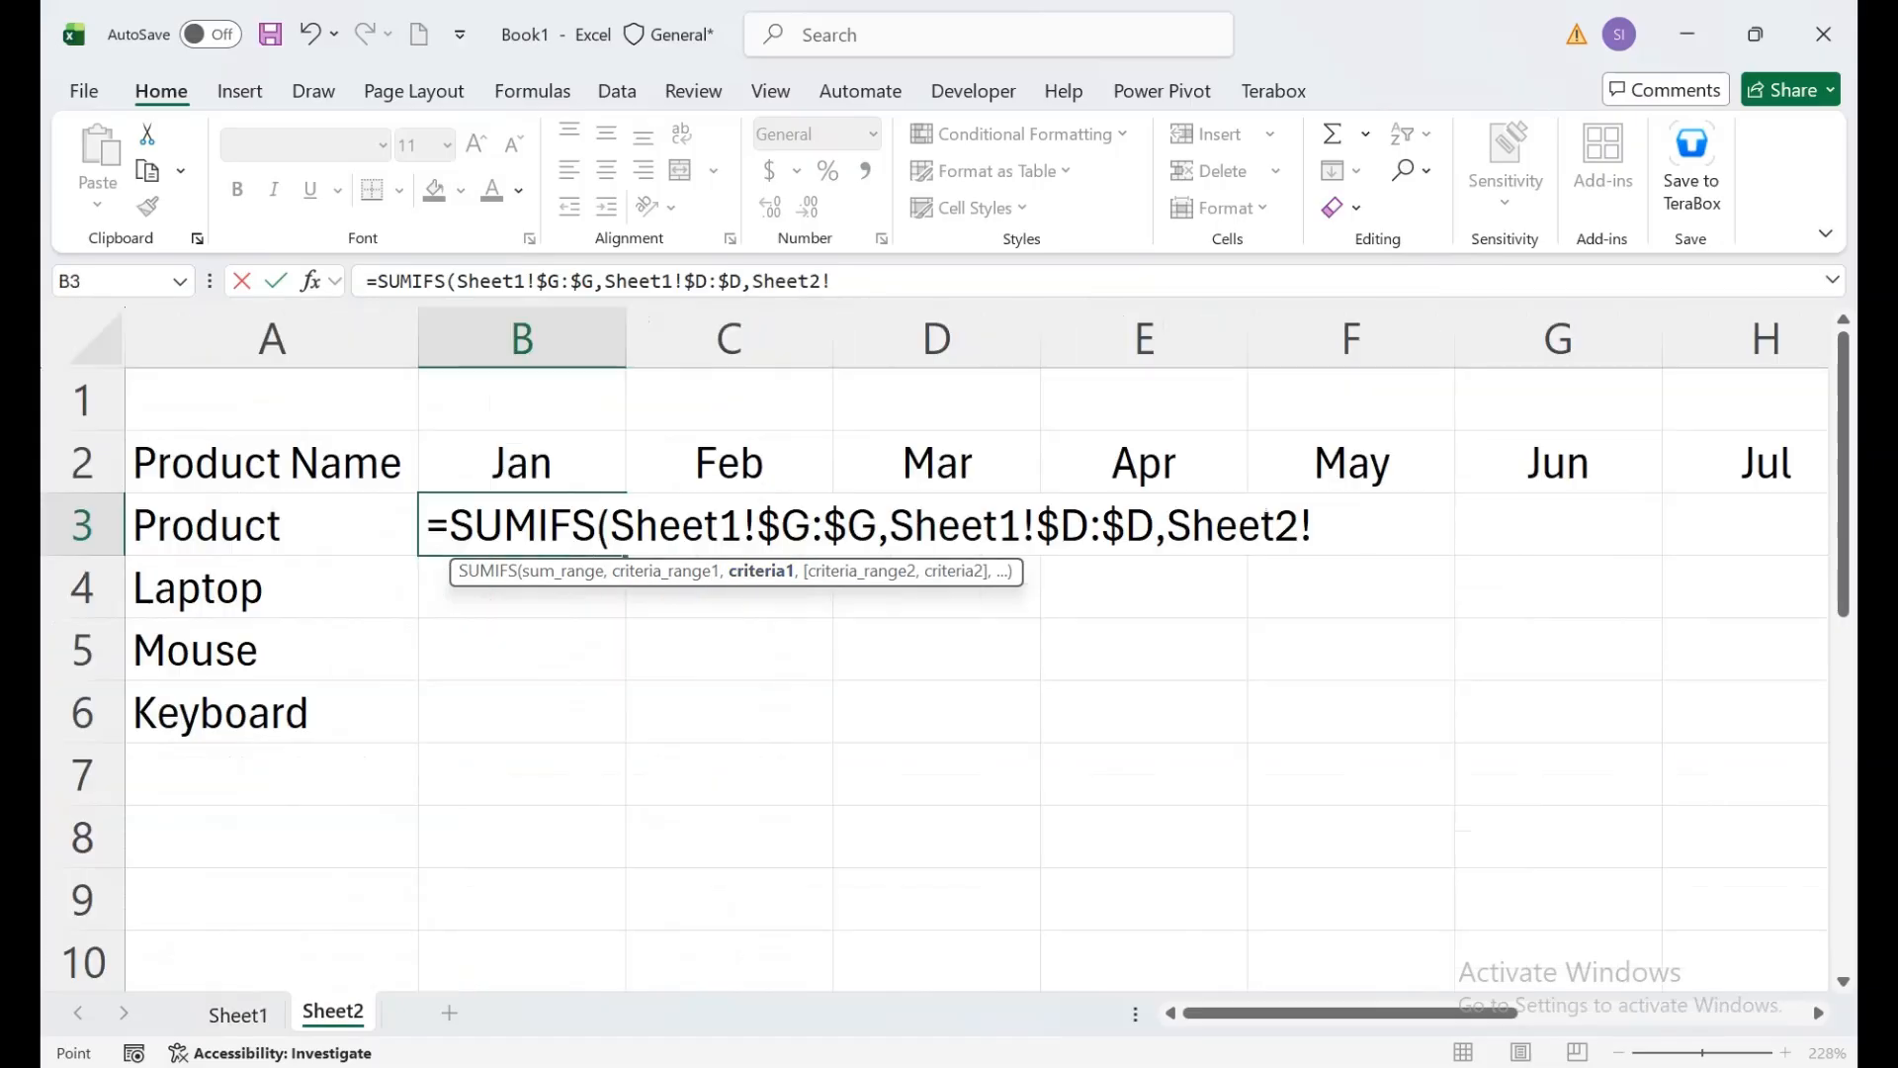
key("Left")
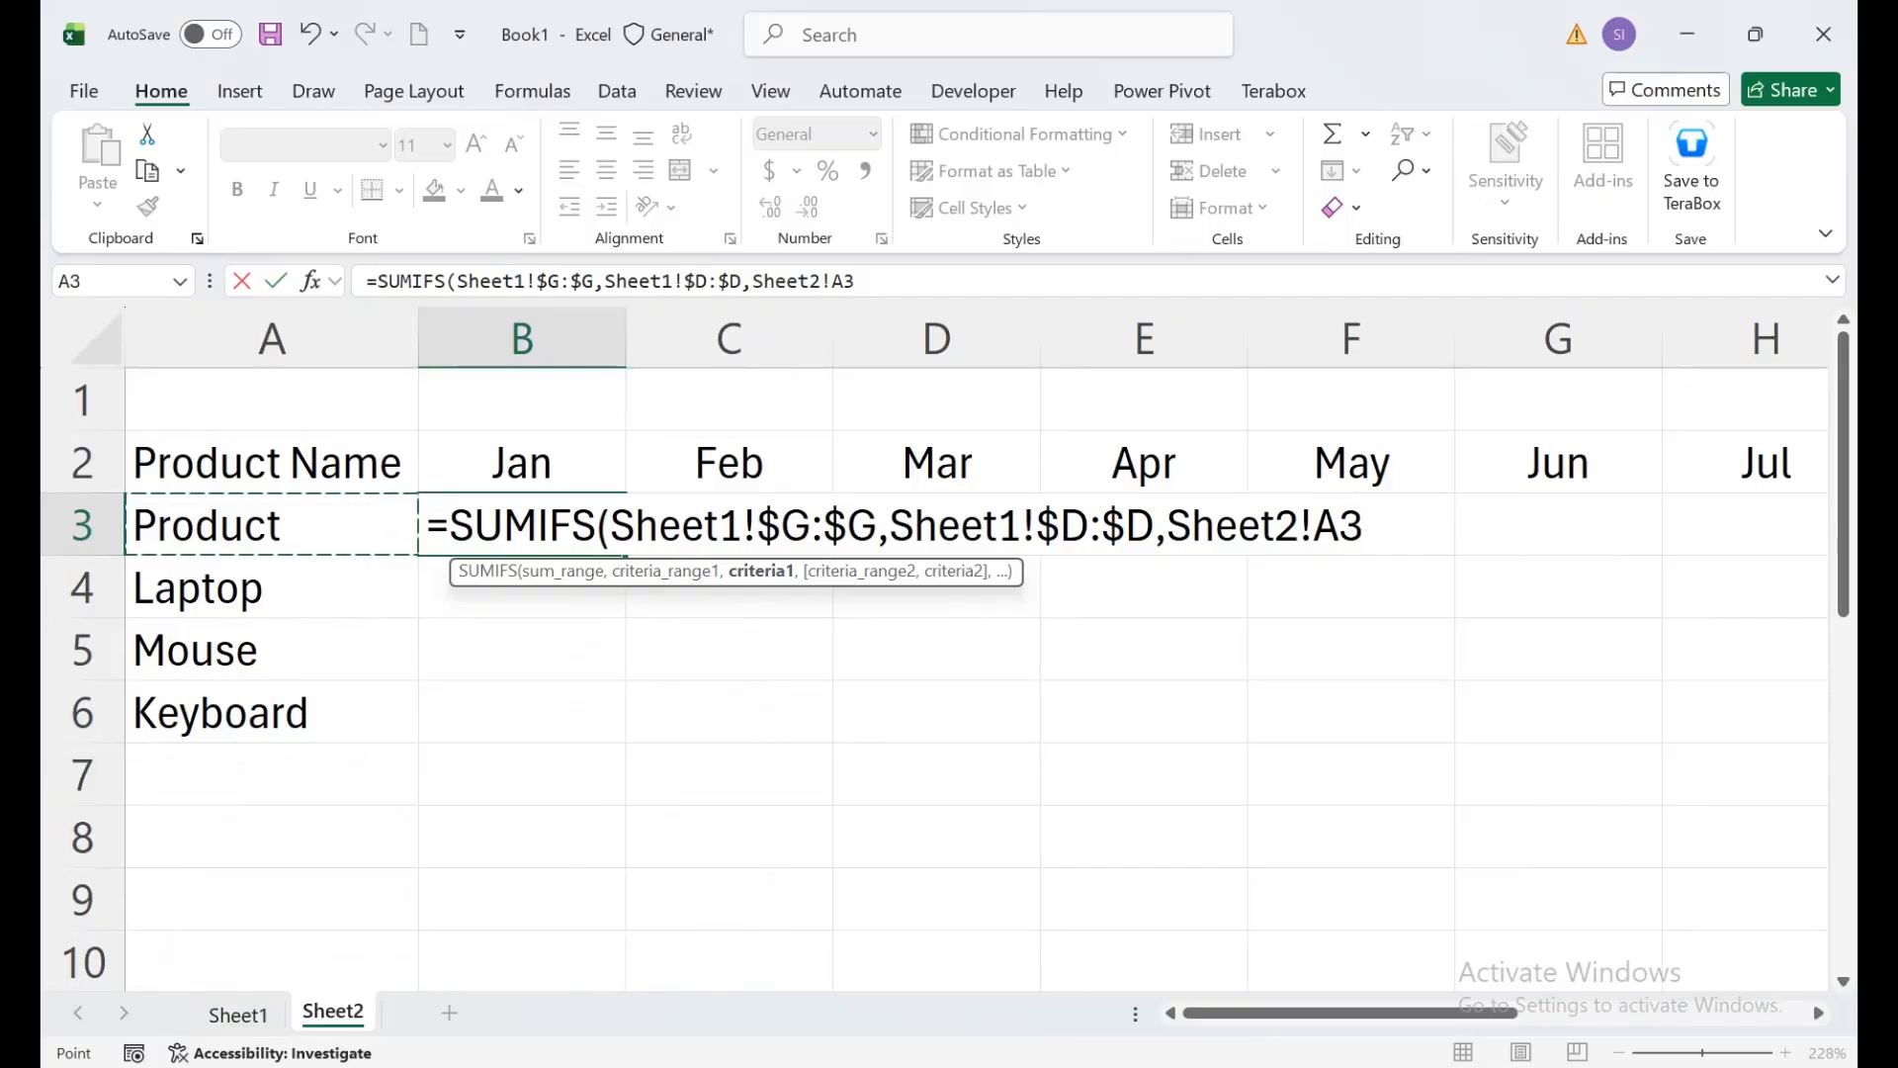
key("F4")
key("F4")
key("F4")
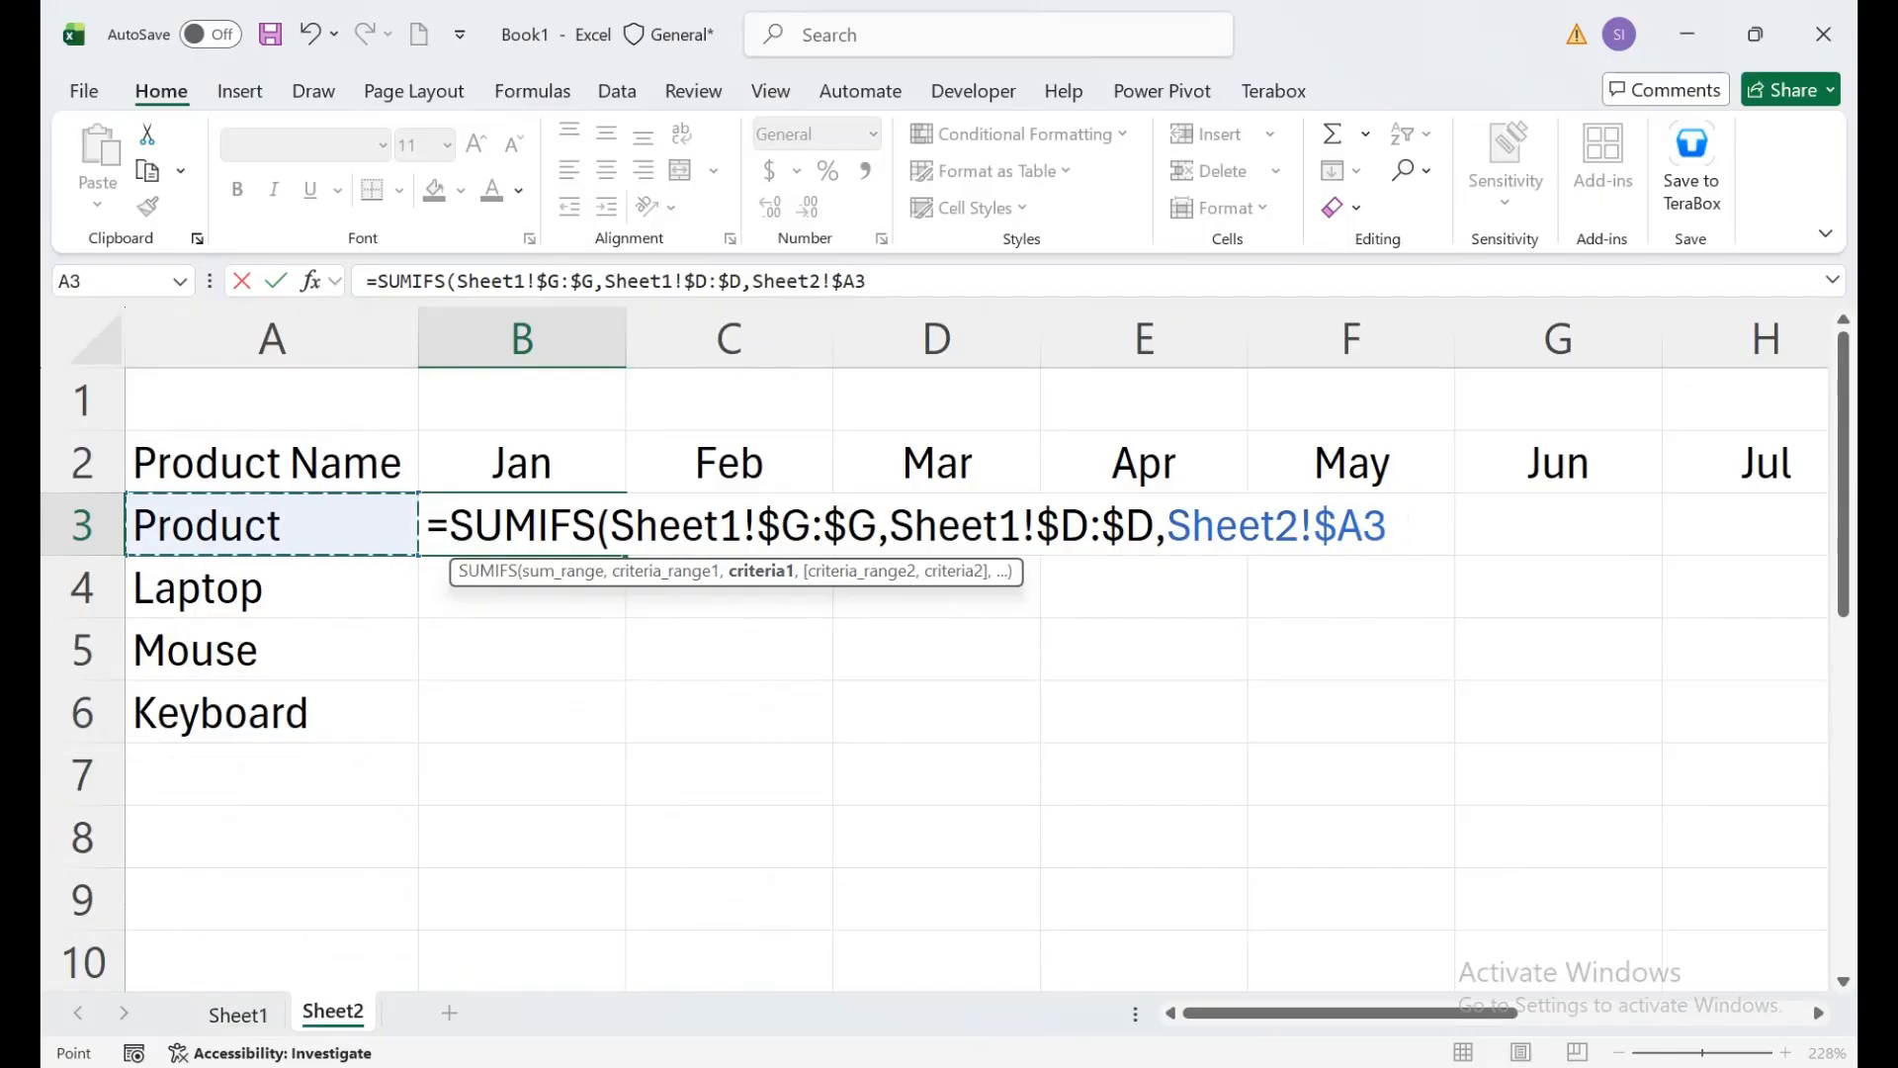
type(",")
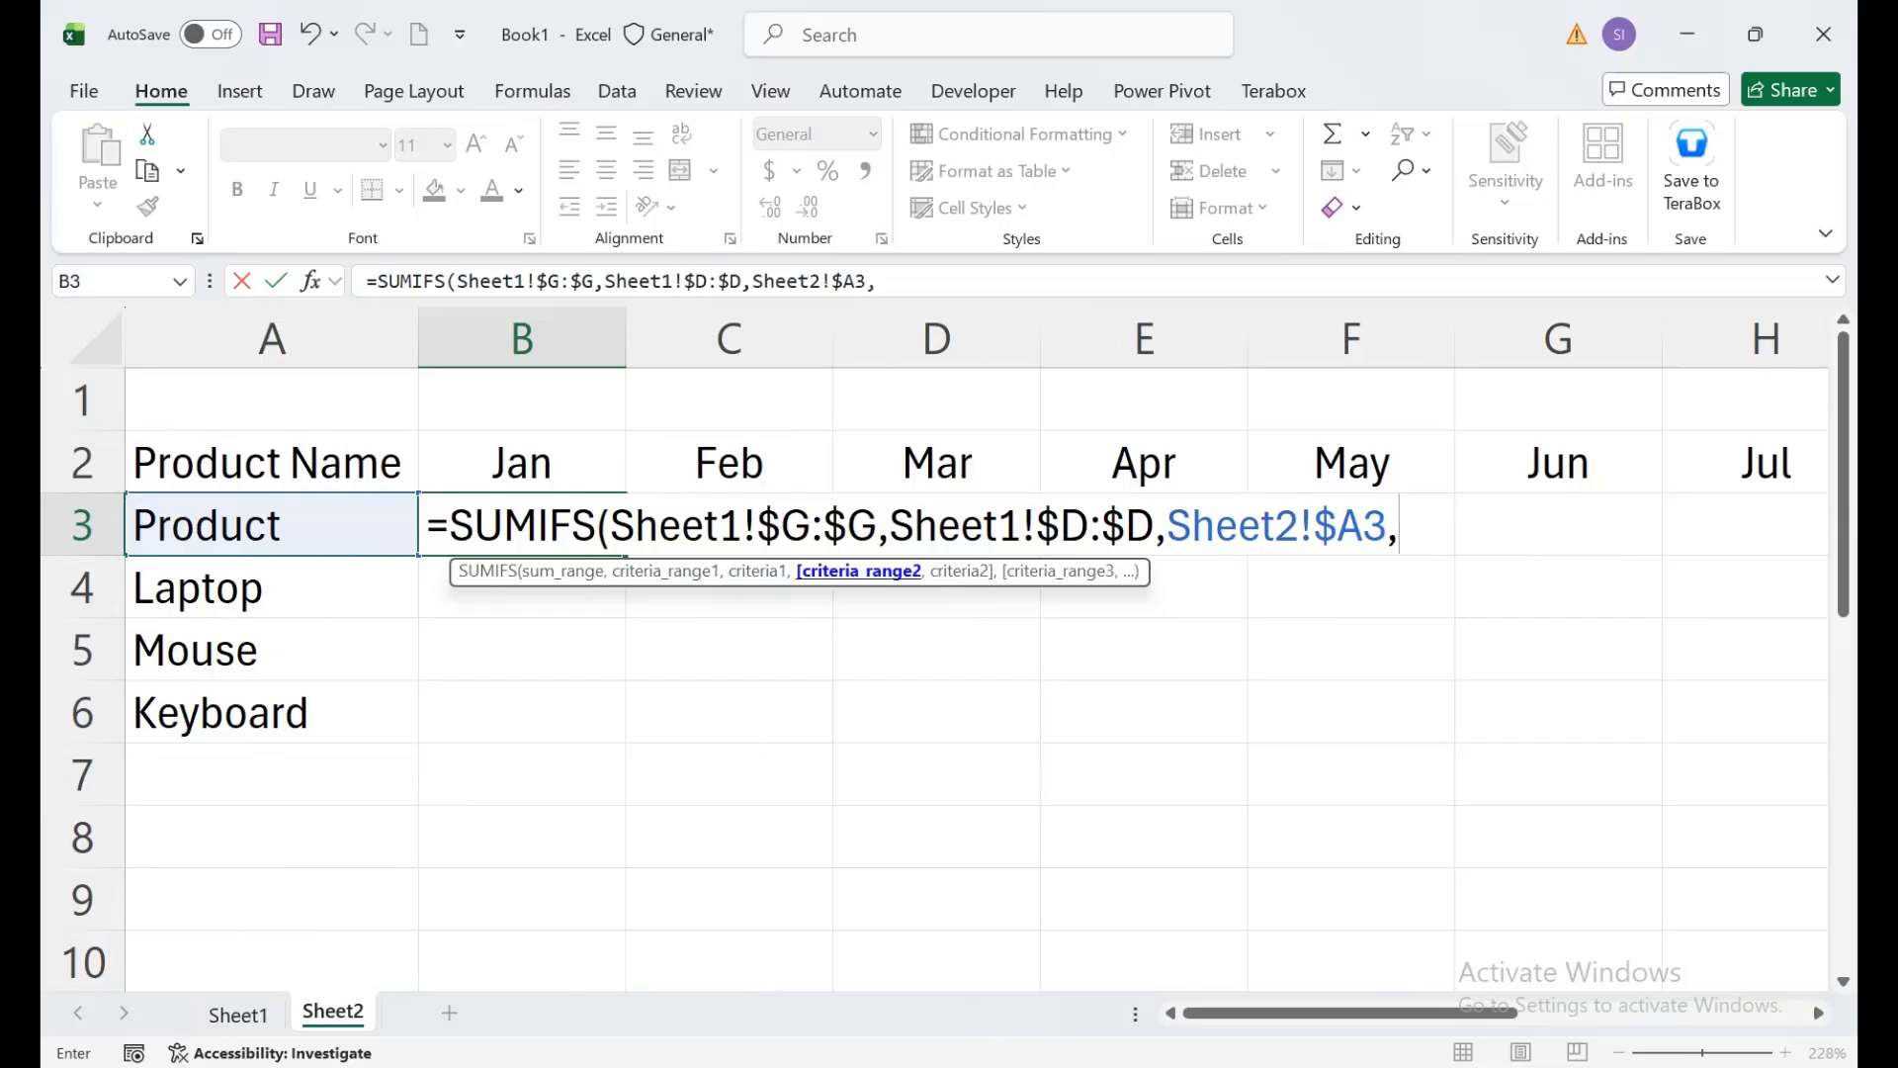
Step: Add the month-start condition to the formula, with range Sheet1!$A:$A and criterion ">="&Sheet2!B$2
left_click(237, 1015)
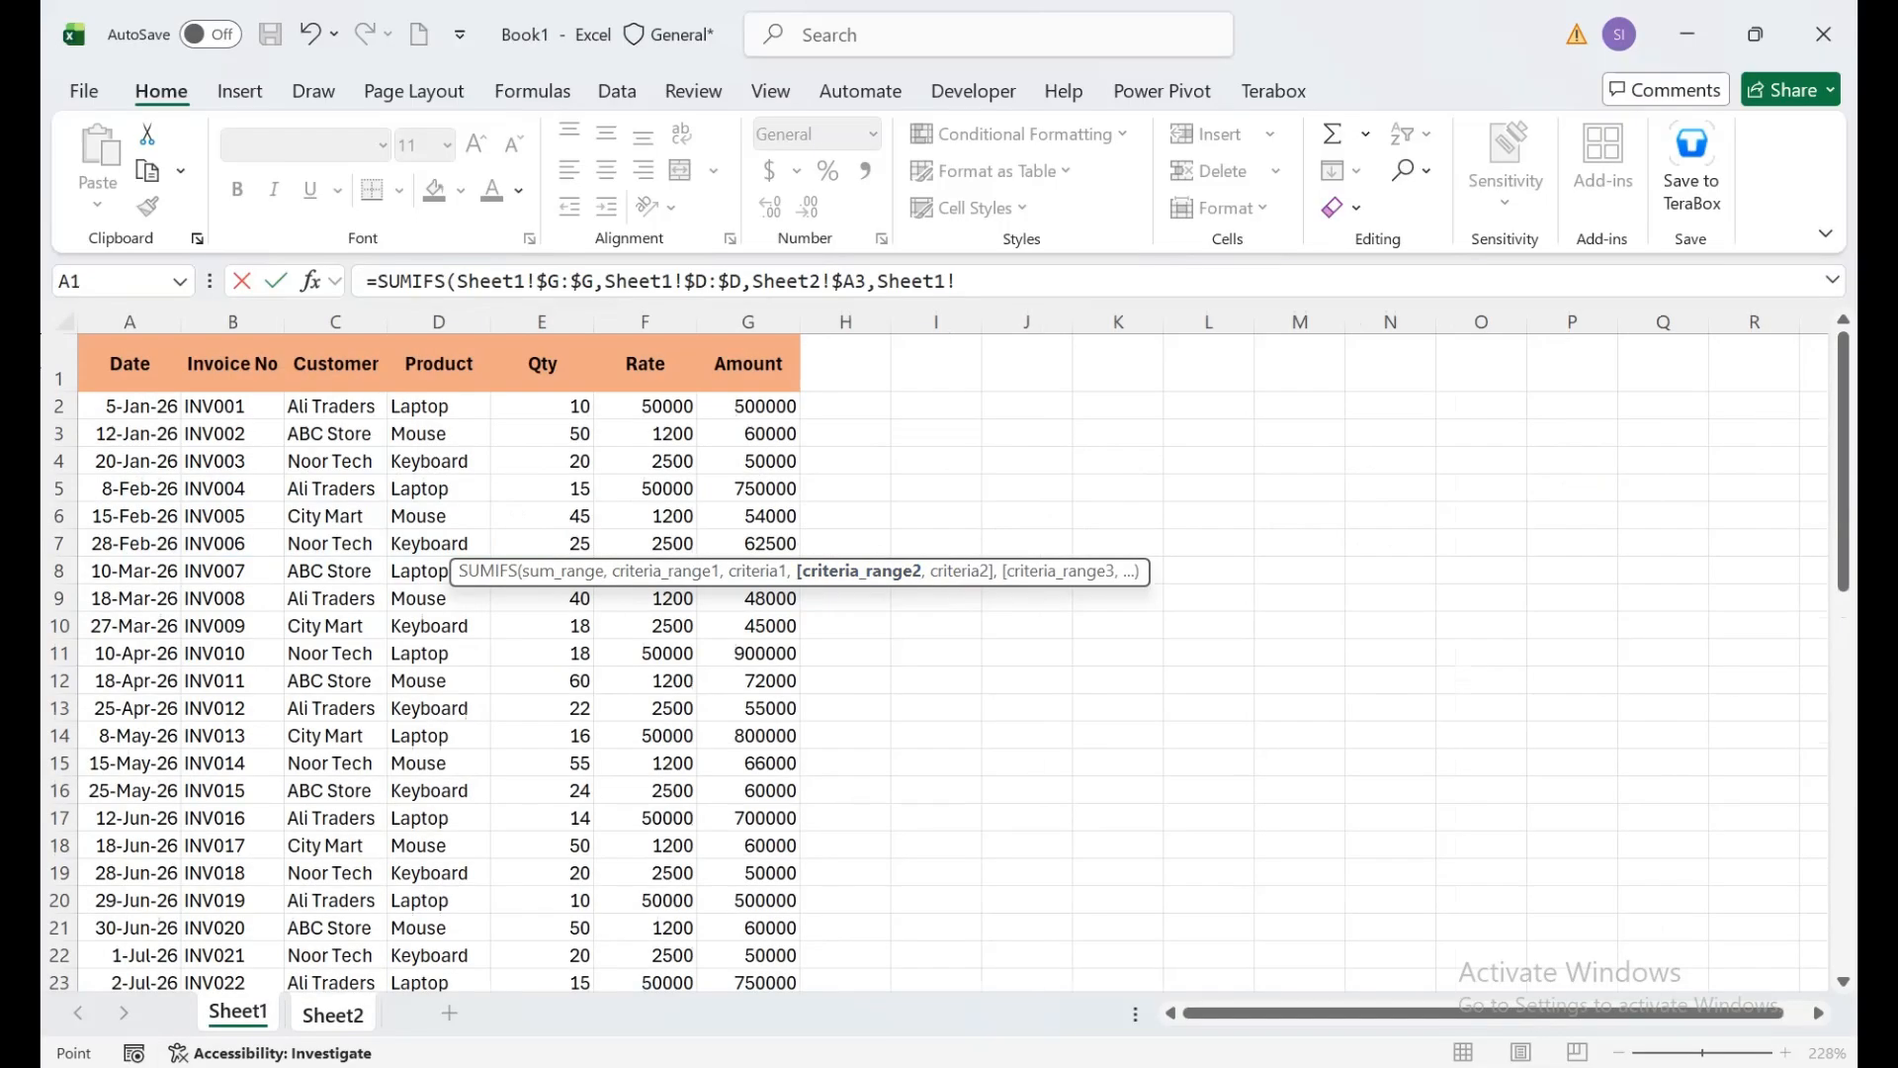
left_click(130, 322)
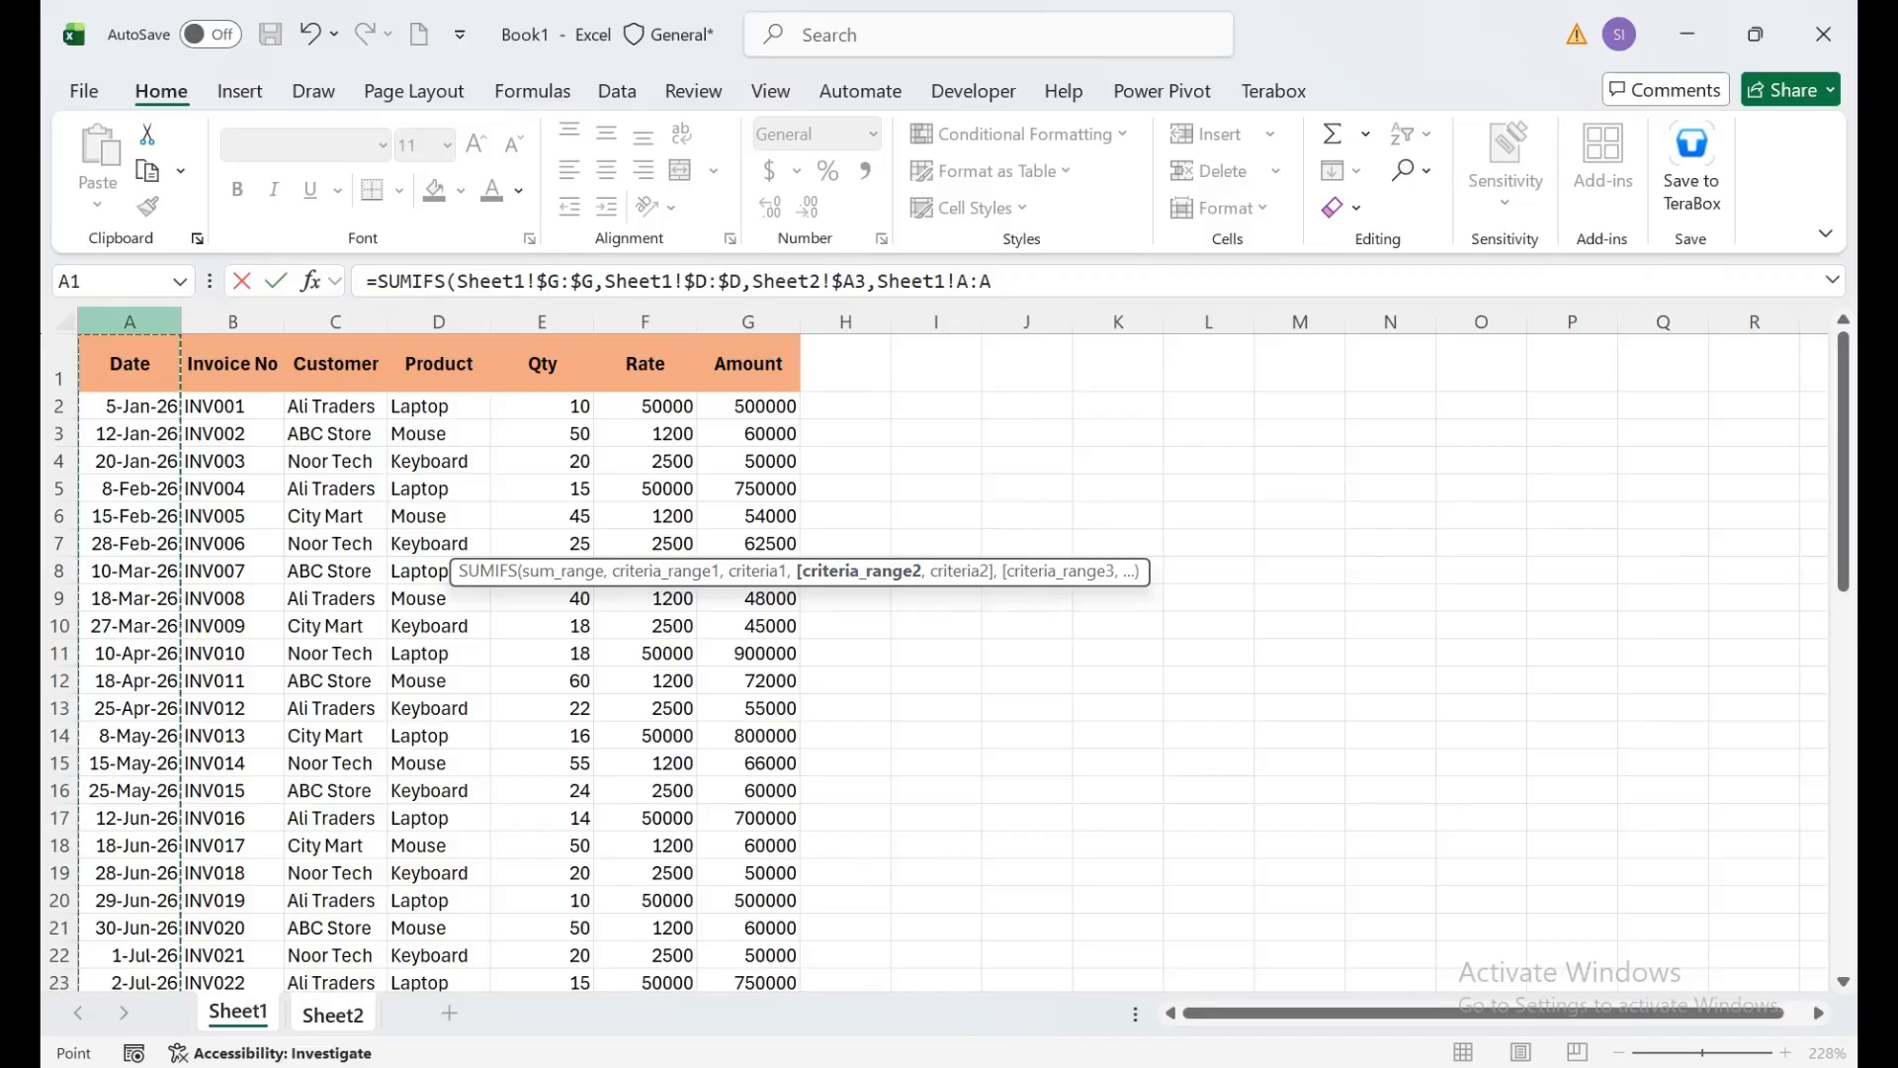
key("F4")
type(",\">=\"&")
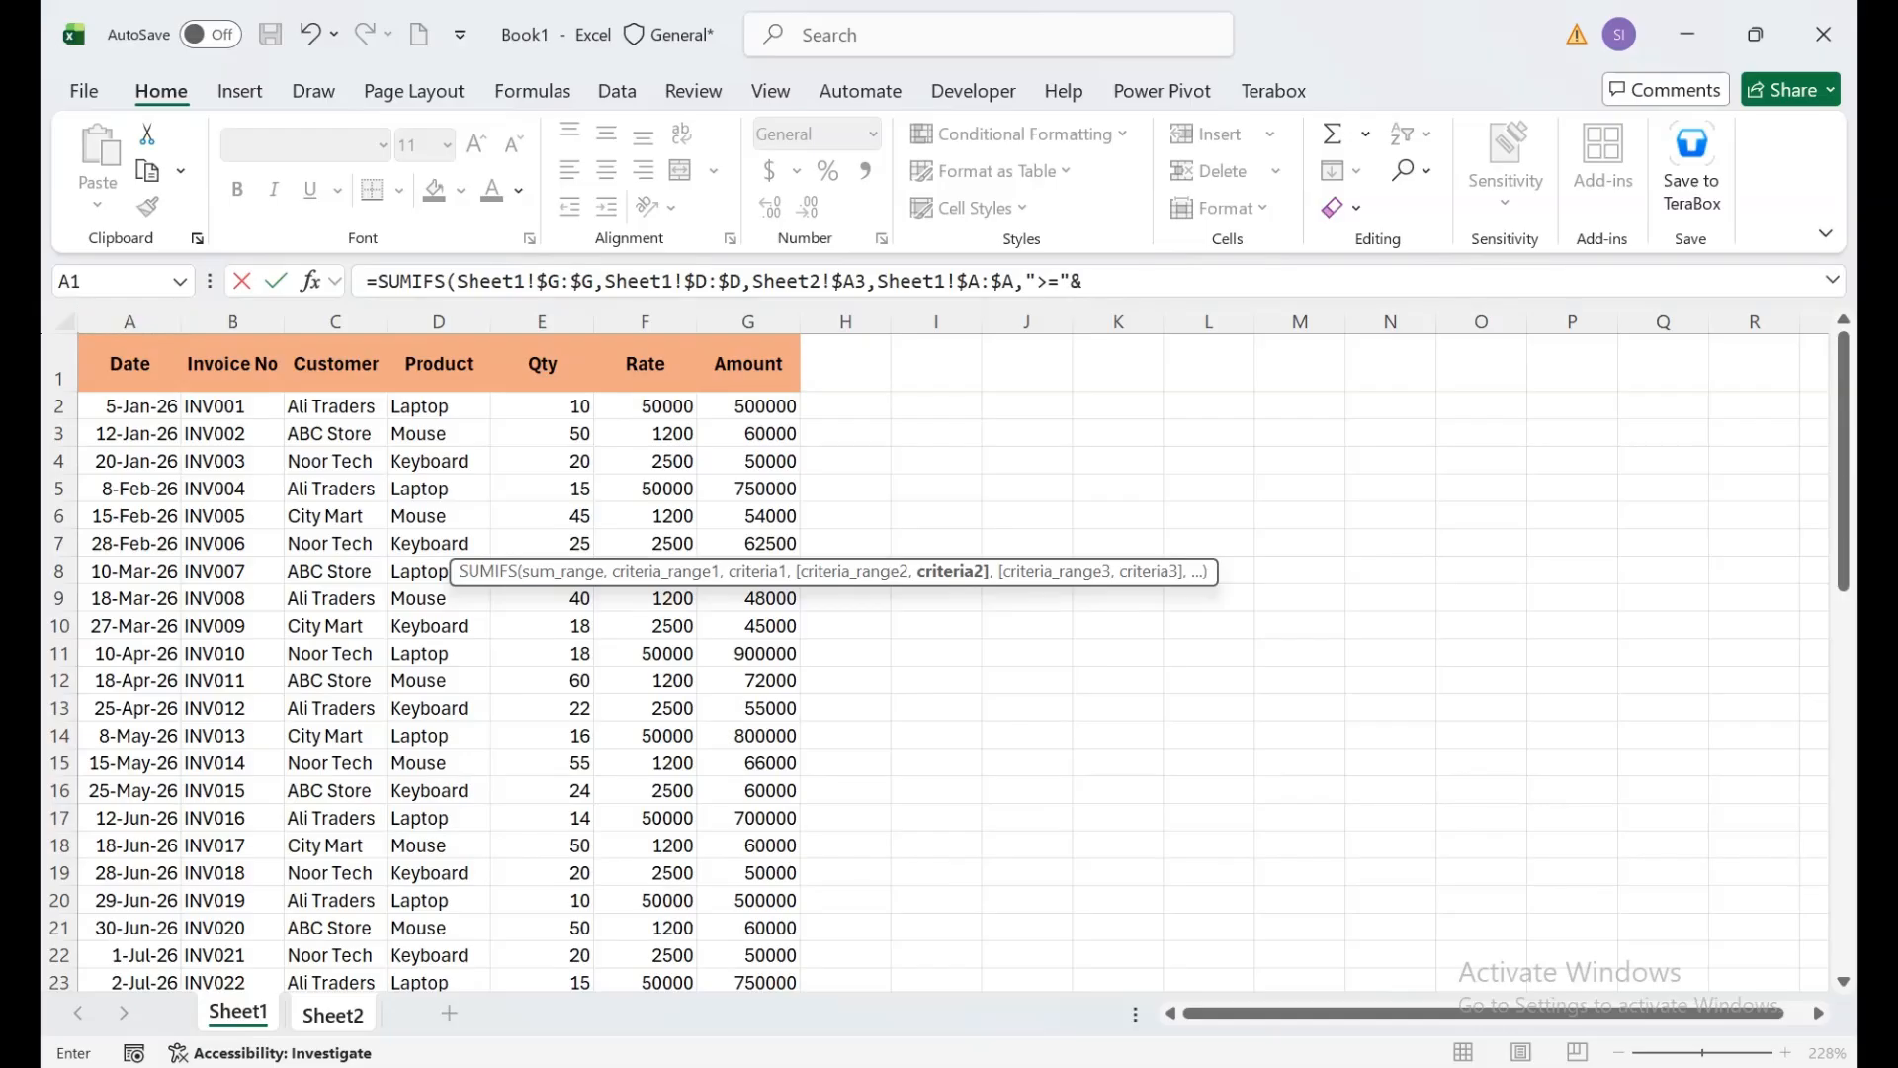
left_click(333, 1015)
left_click(523, 463)
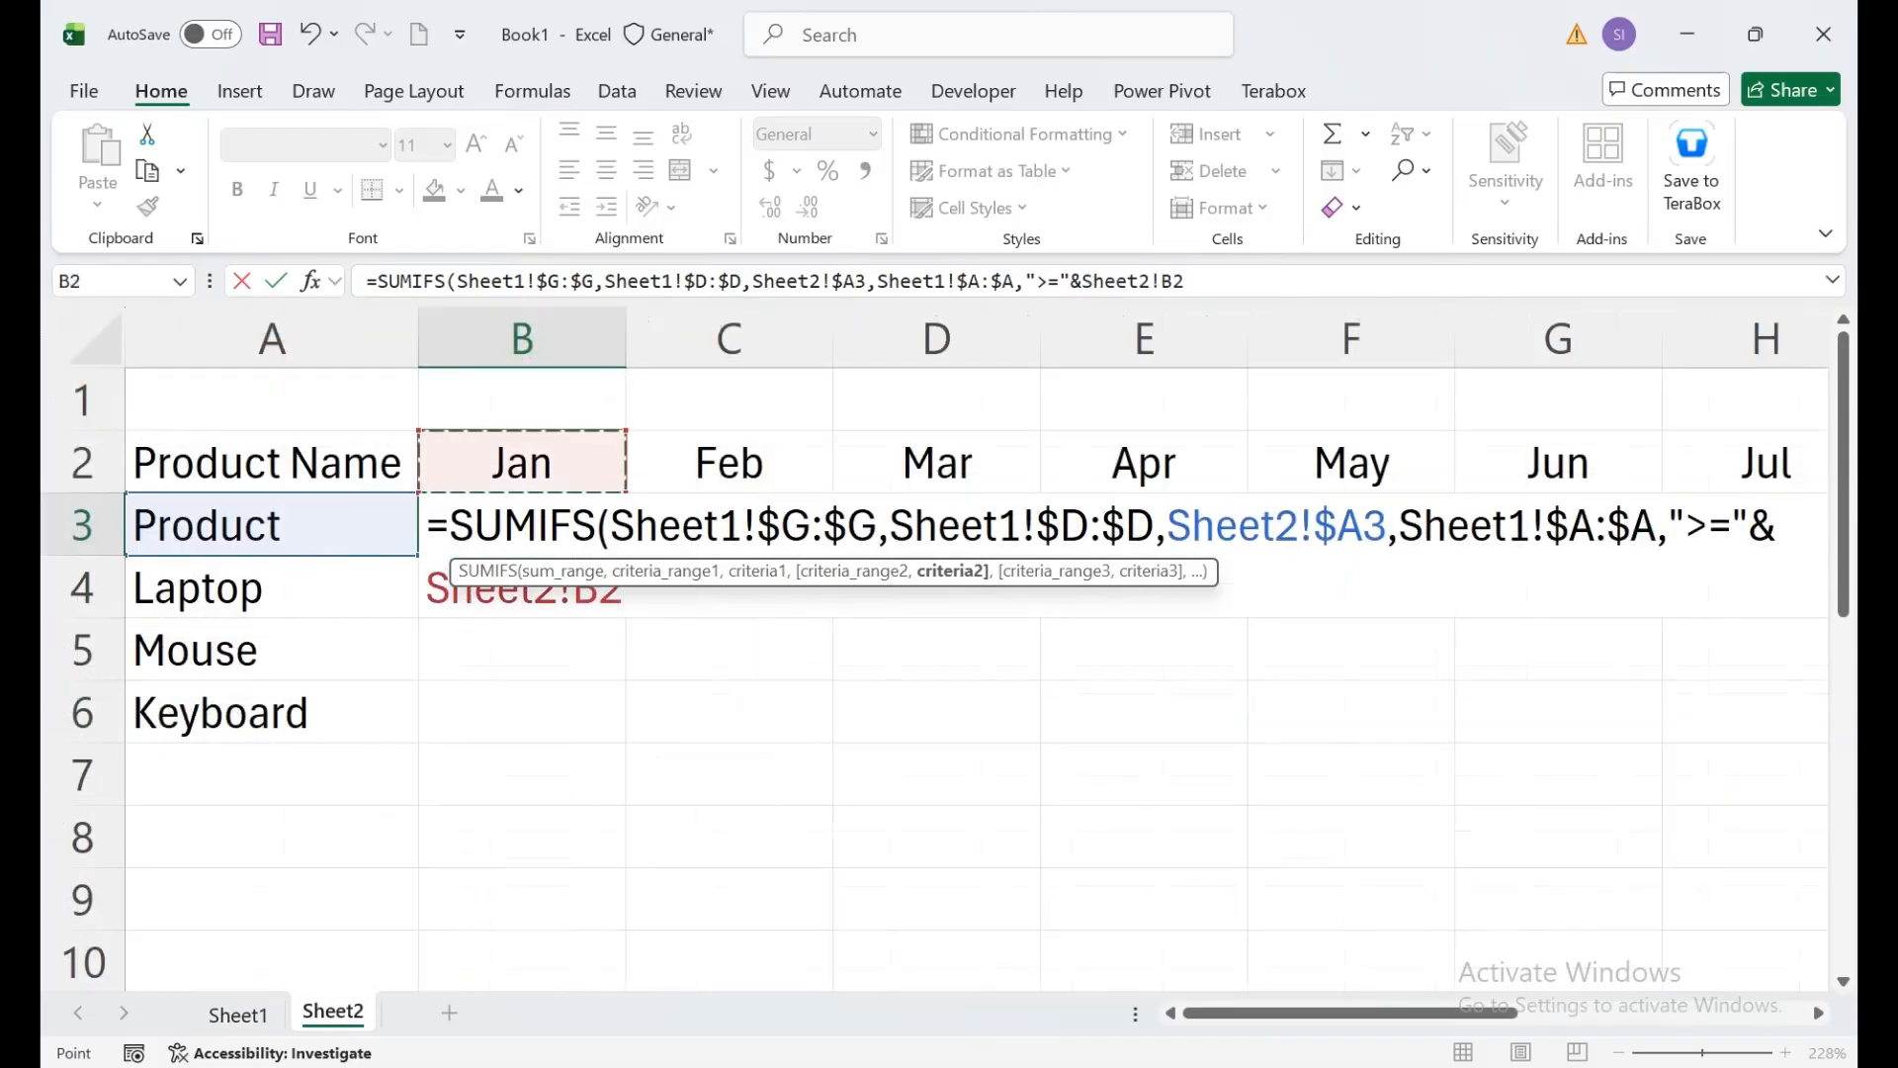
key("F4")
key("F4")
type(",")
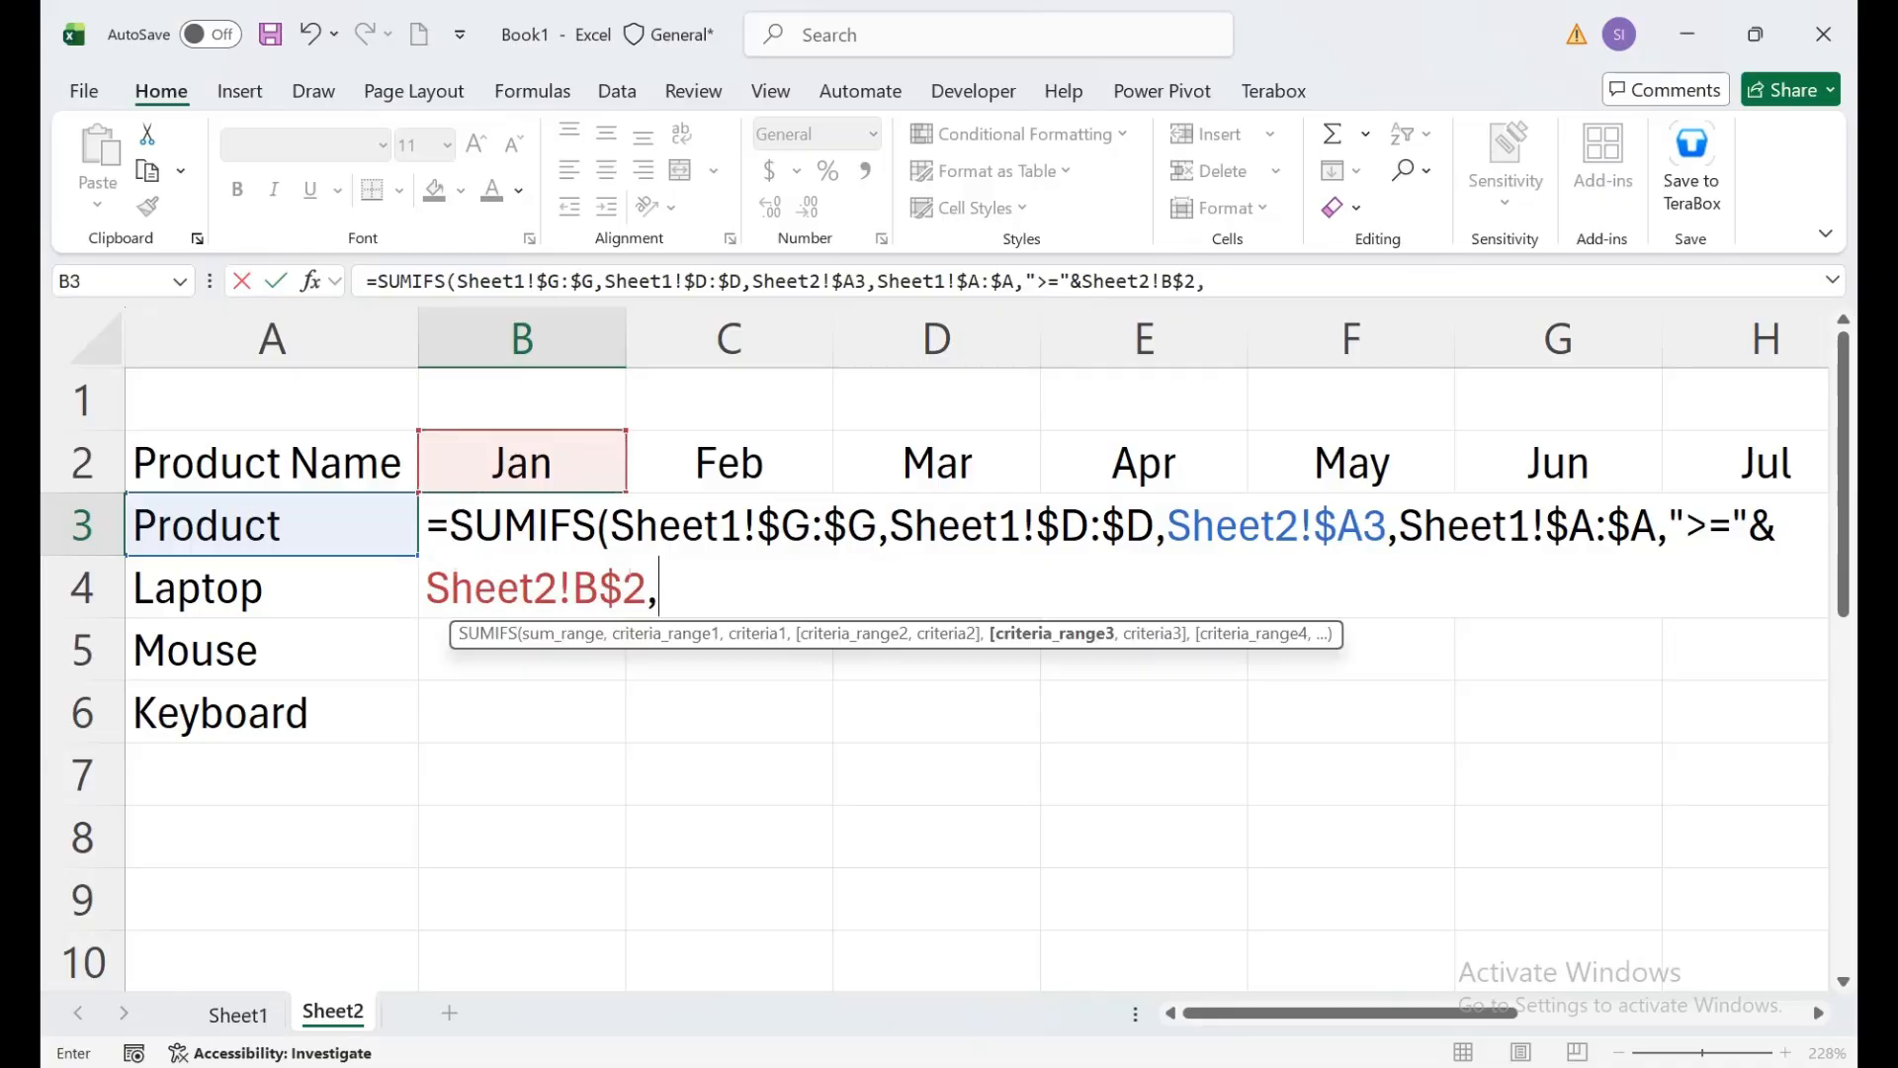
Step: Add a third condition on Sheet1!$A:$A with criterion "<"&edt and enter the SUMIFS formula in B3
left_click(238, 1013)
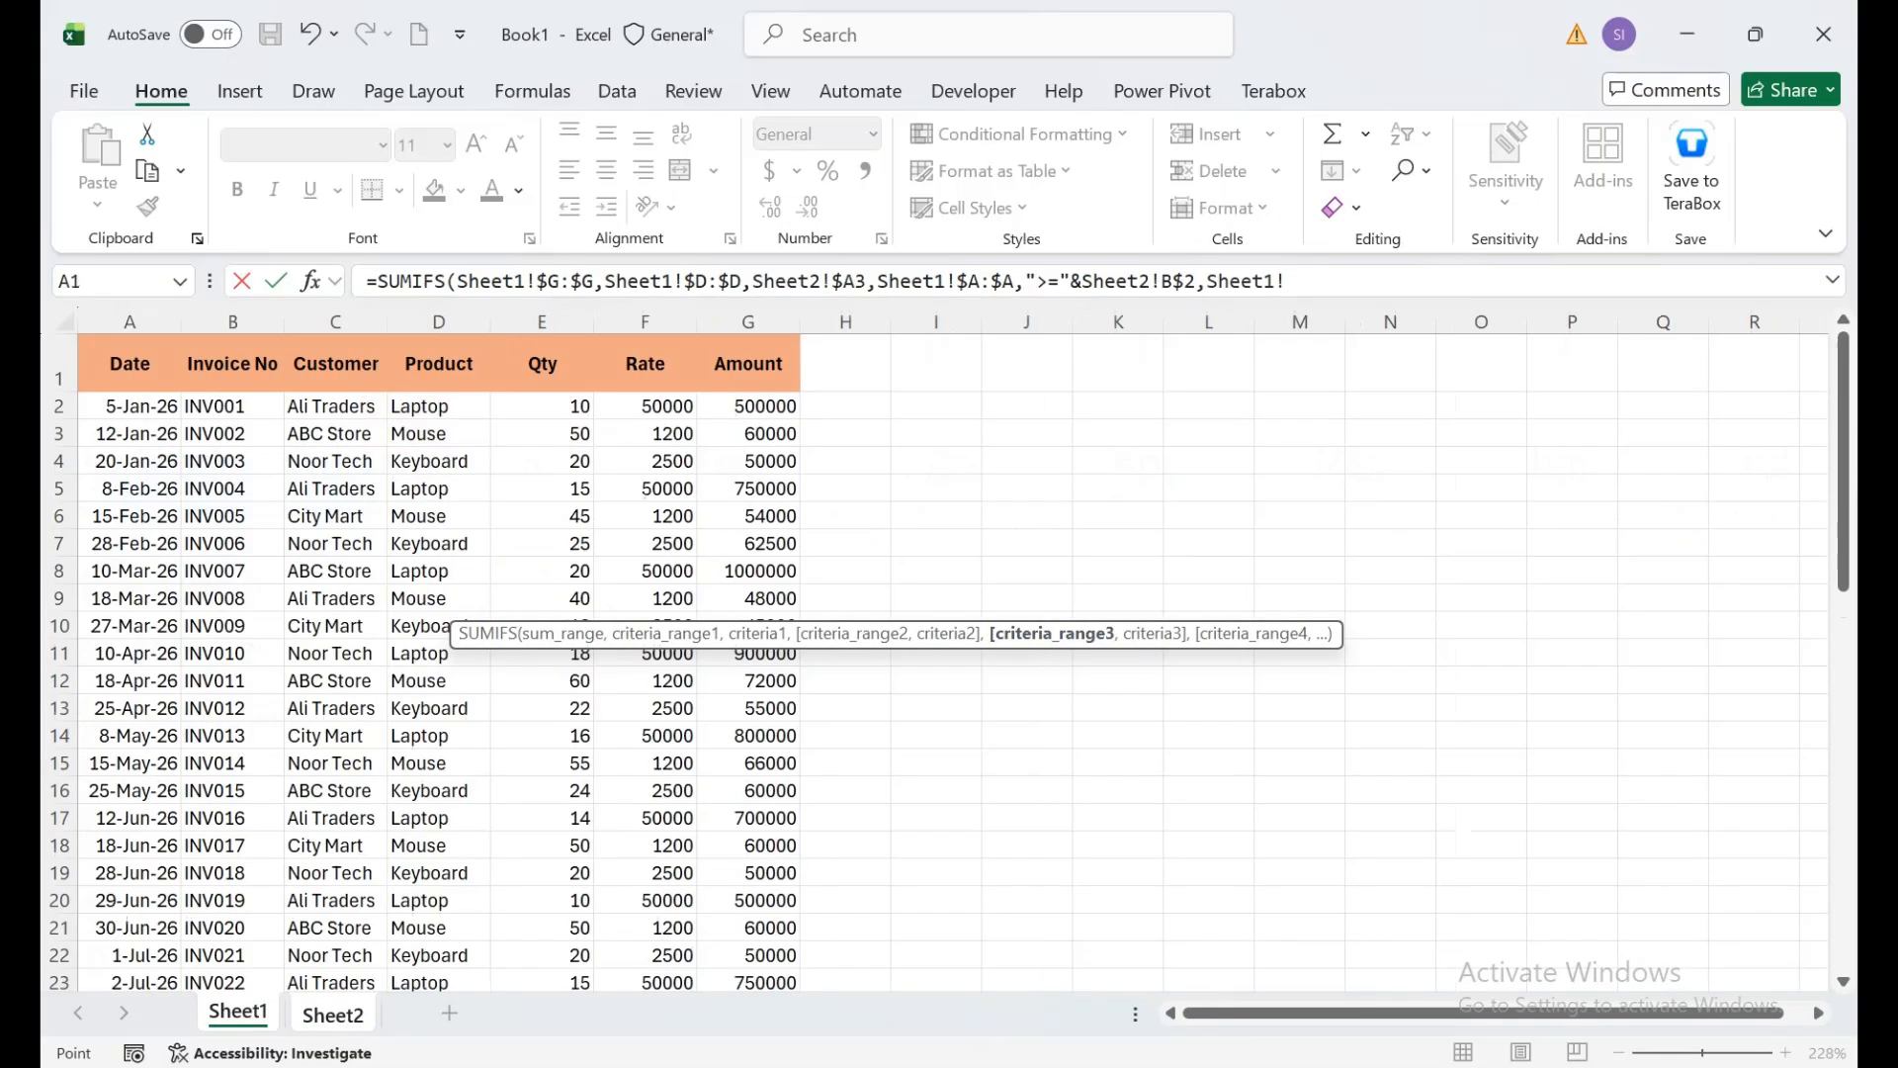
left_click(130, 322)
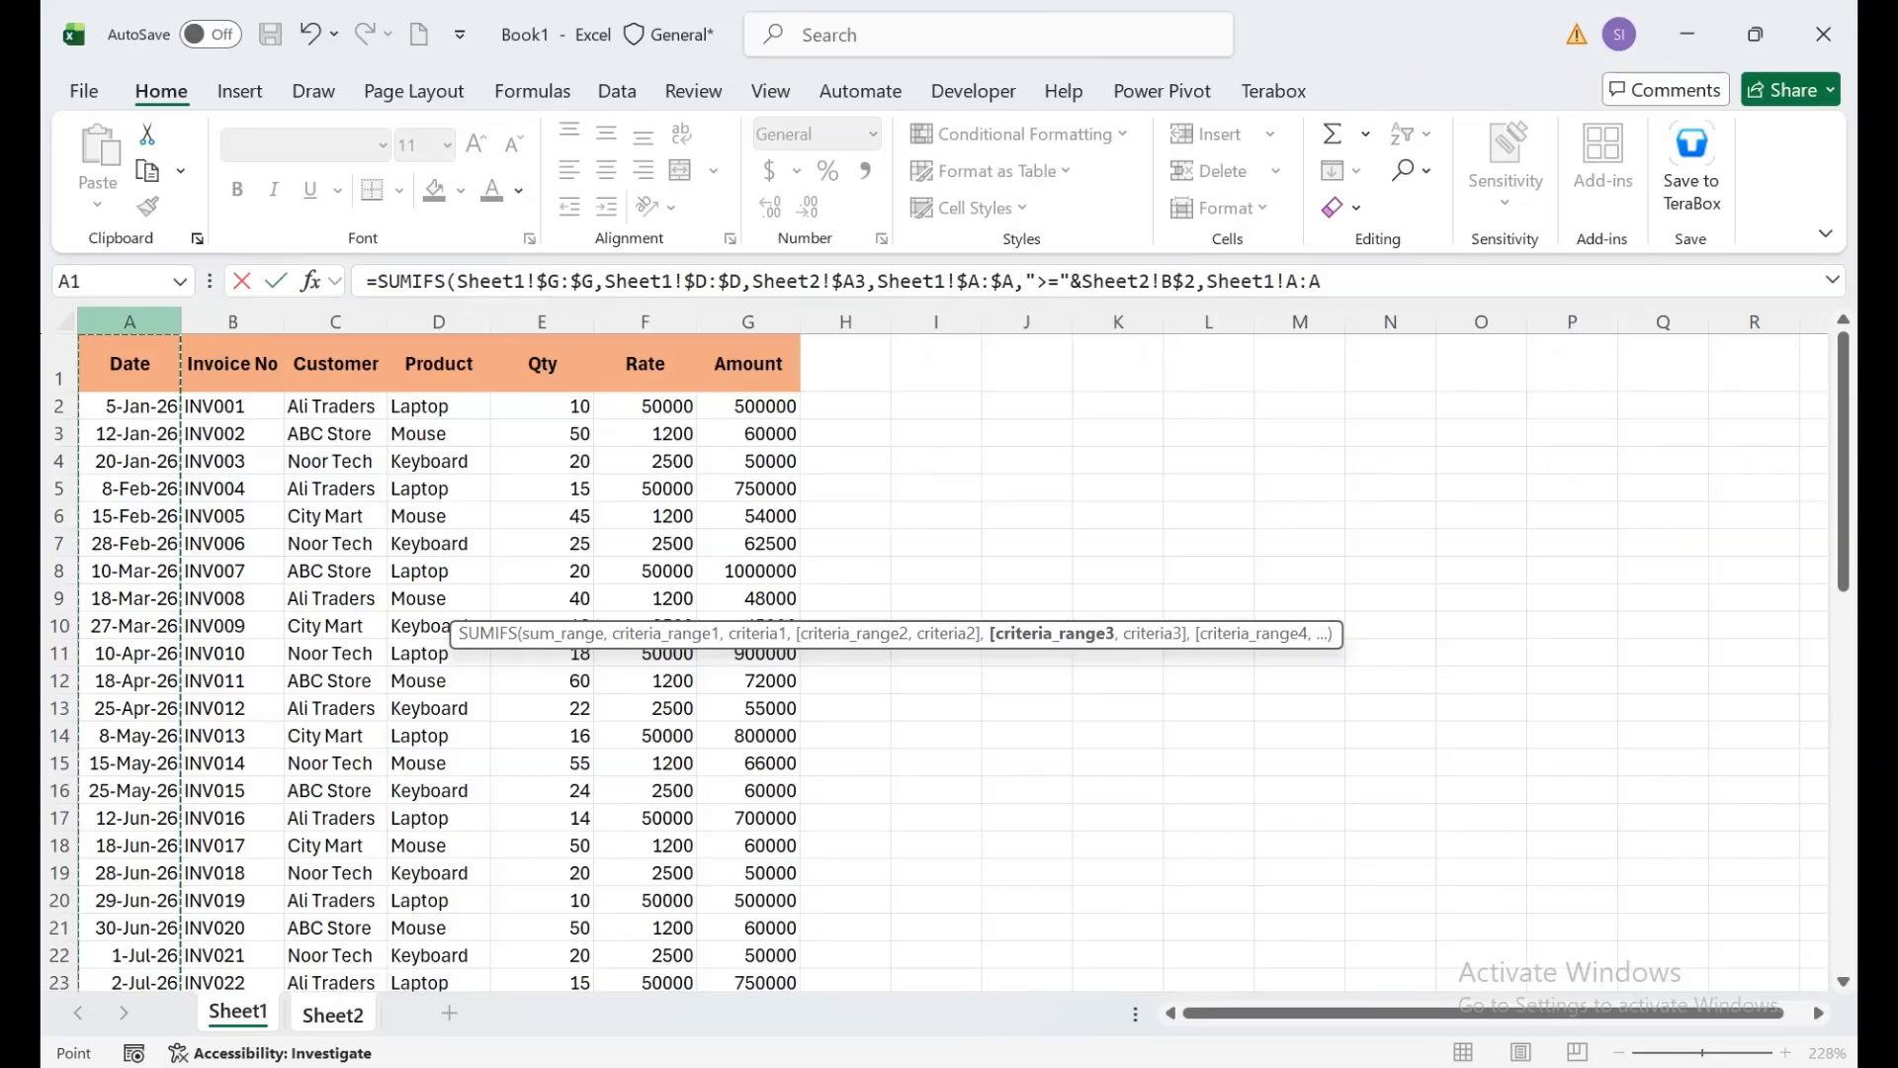
key("F4")
type(",\"<")
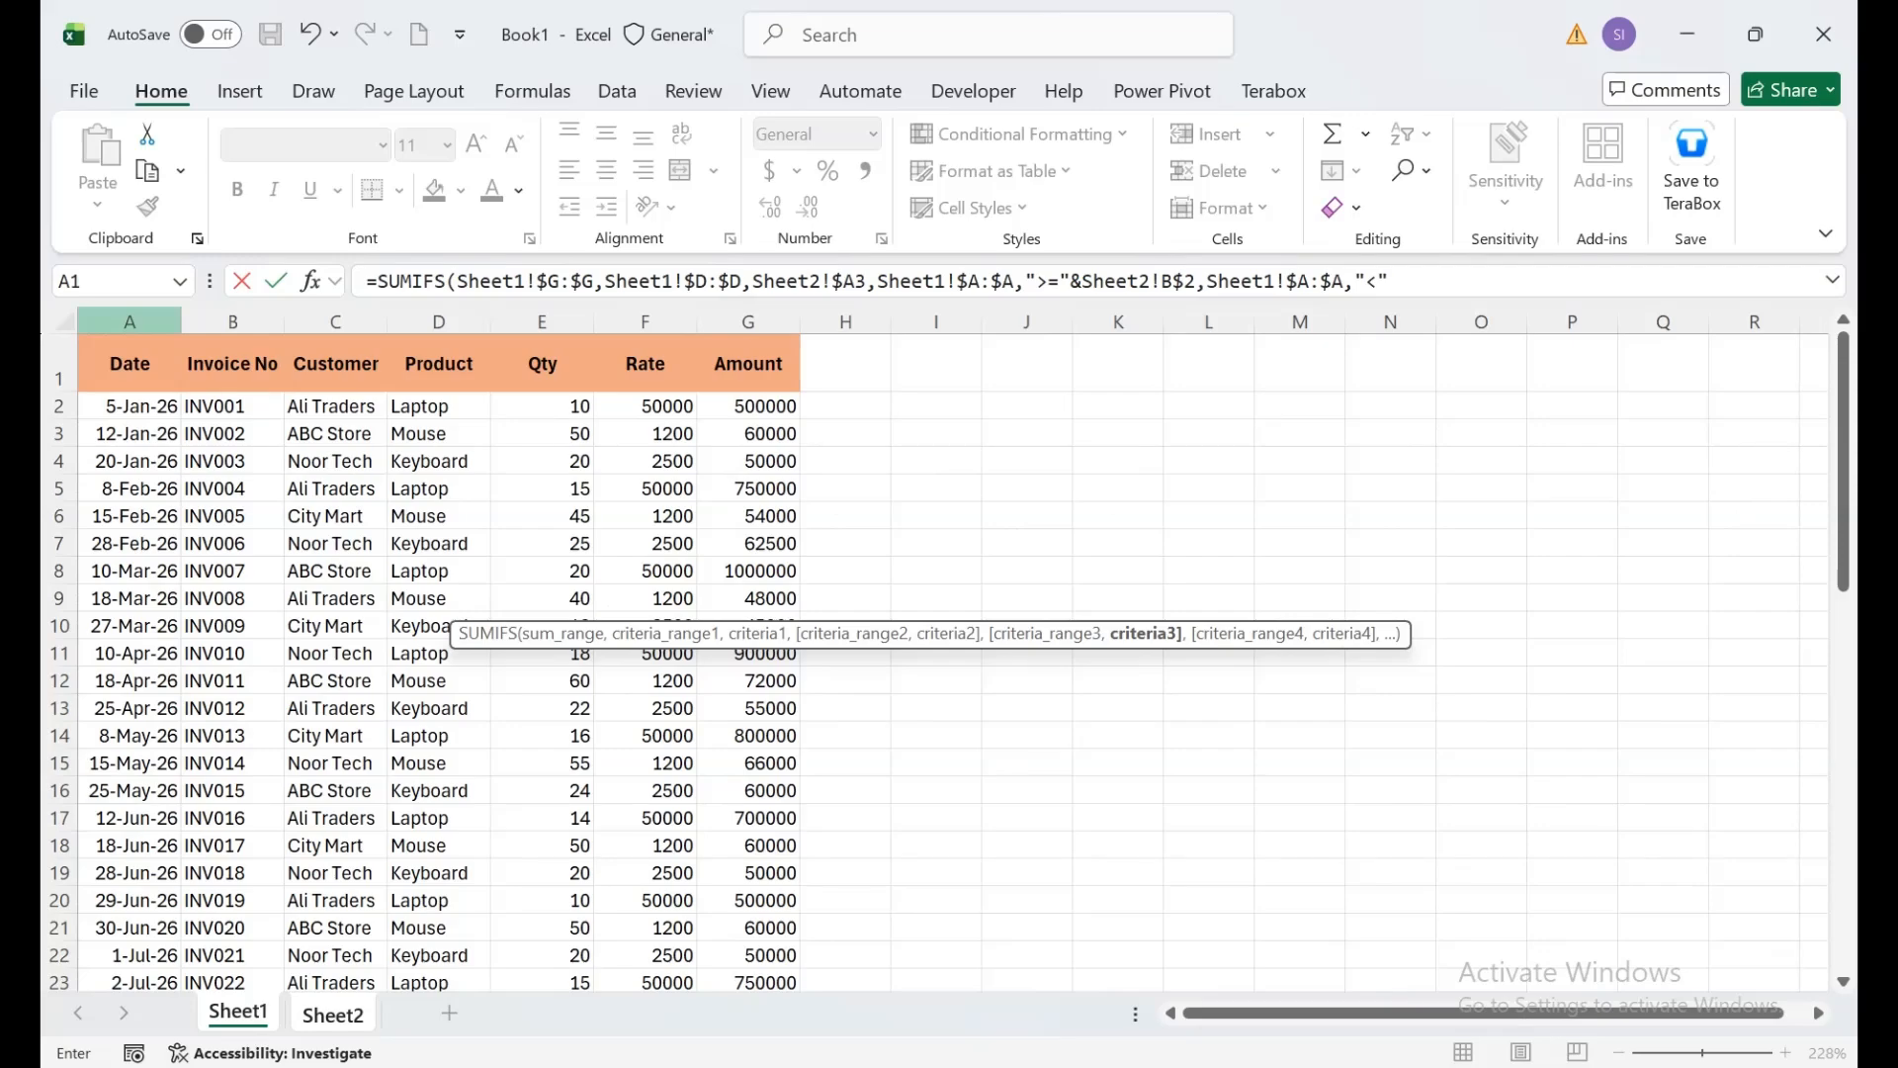
type("\"&ED")
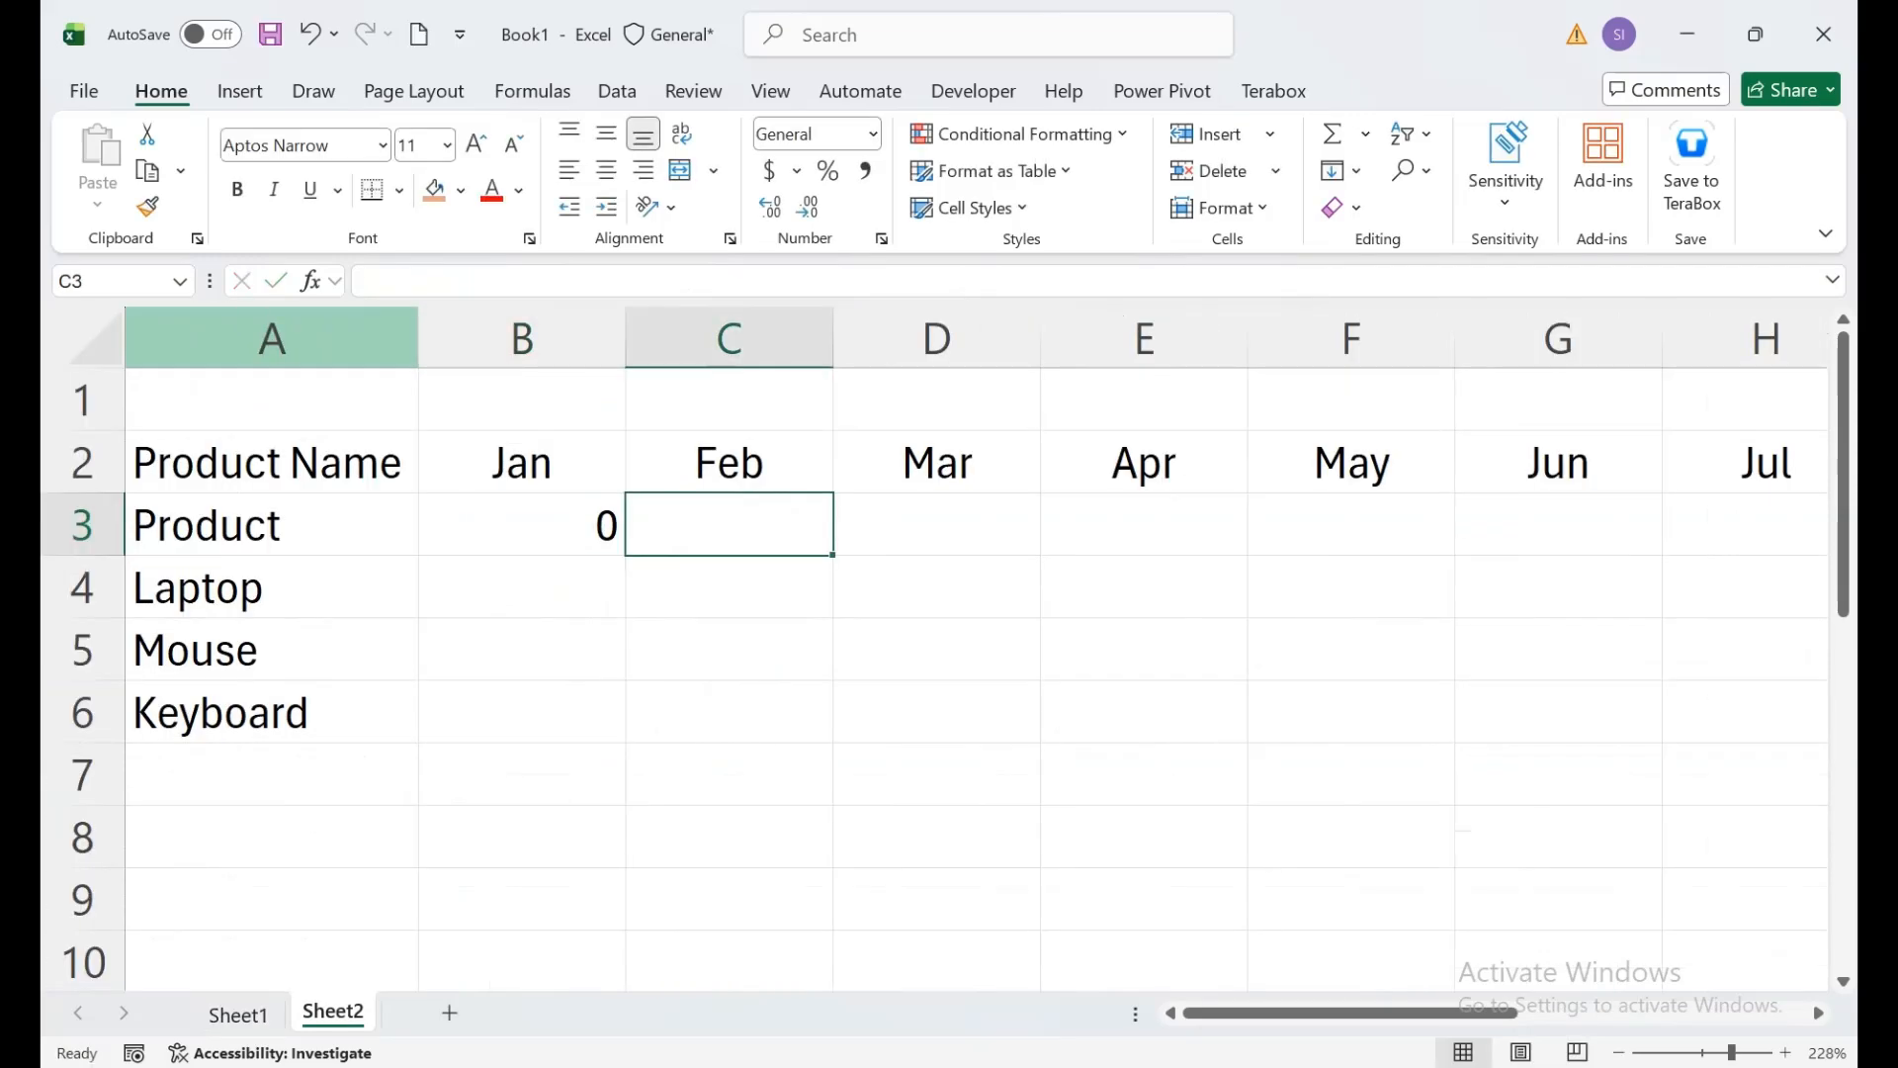
Step: Reopen the SUMIFS formula in B3 and replace the incomplete edt in its last criterion with the EDATE function
double_click(504, 525)
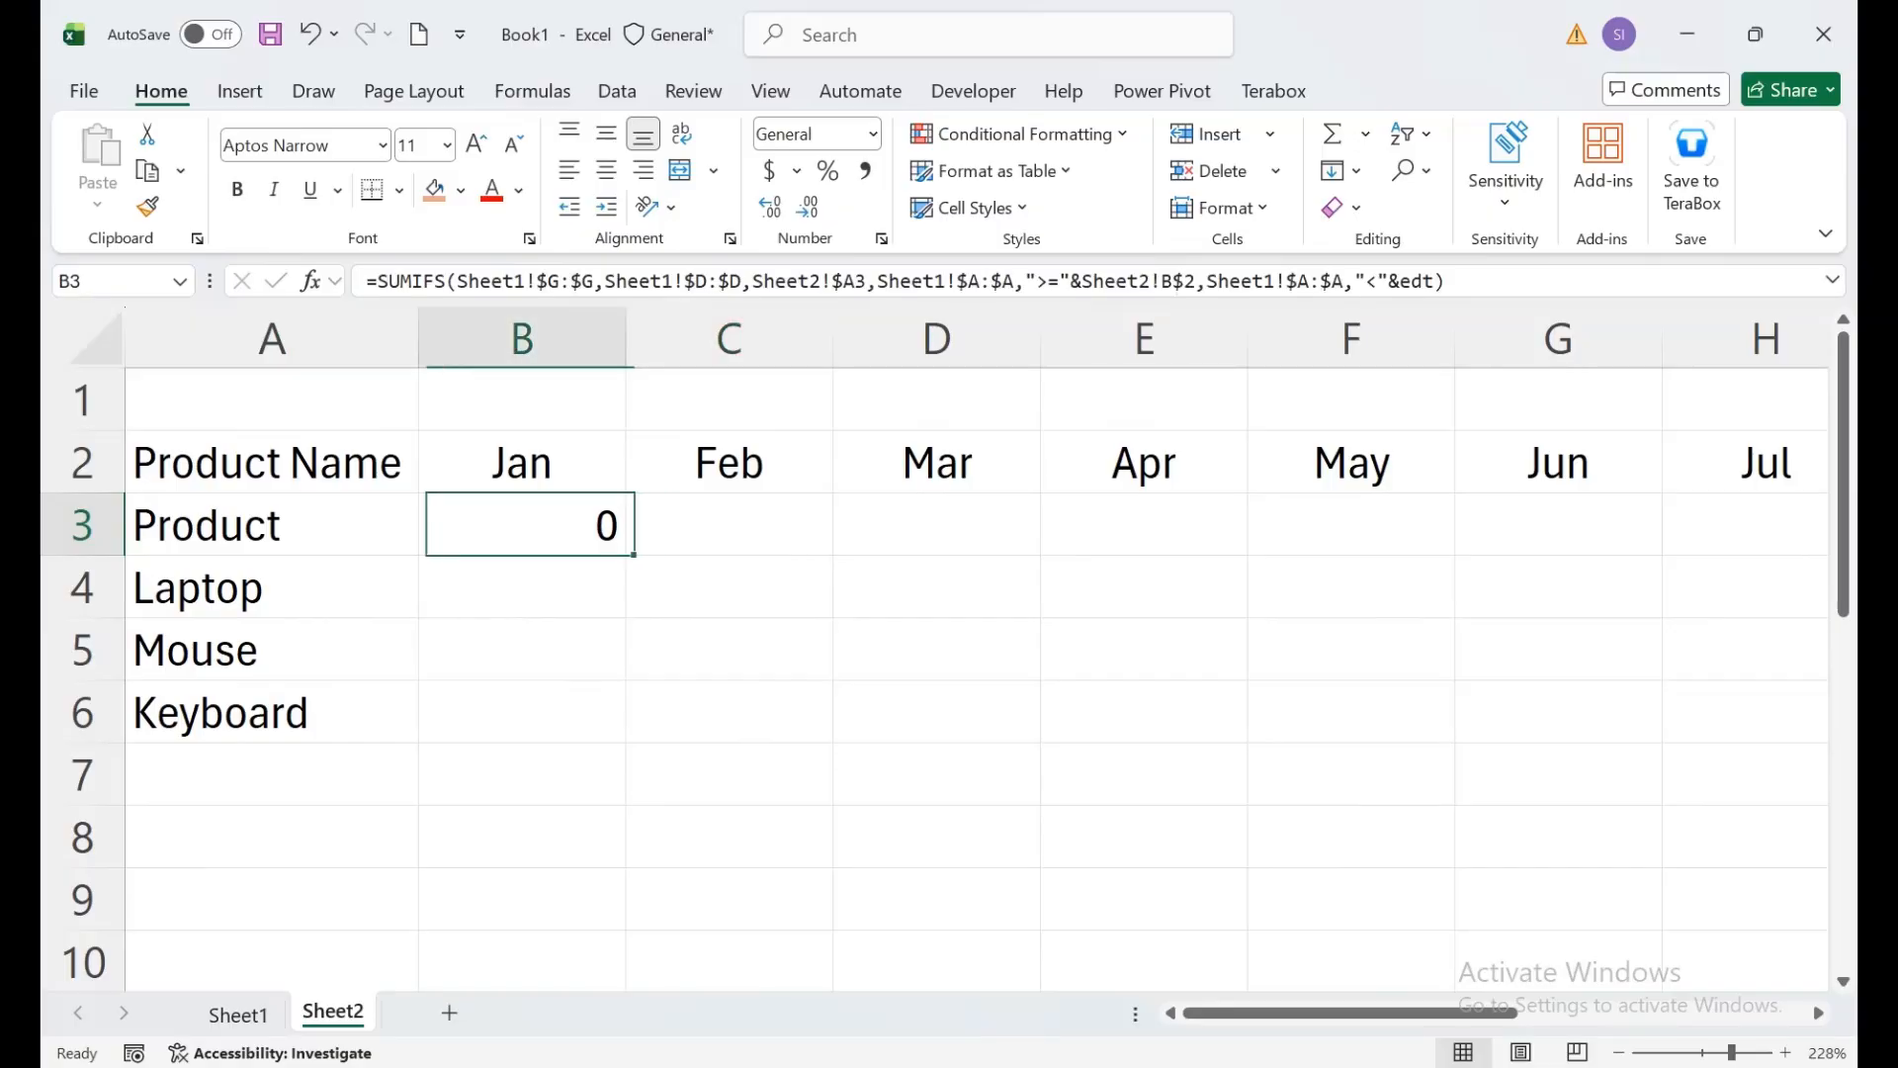
left_click(1072, 588)
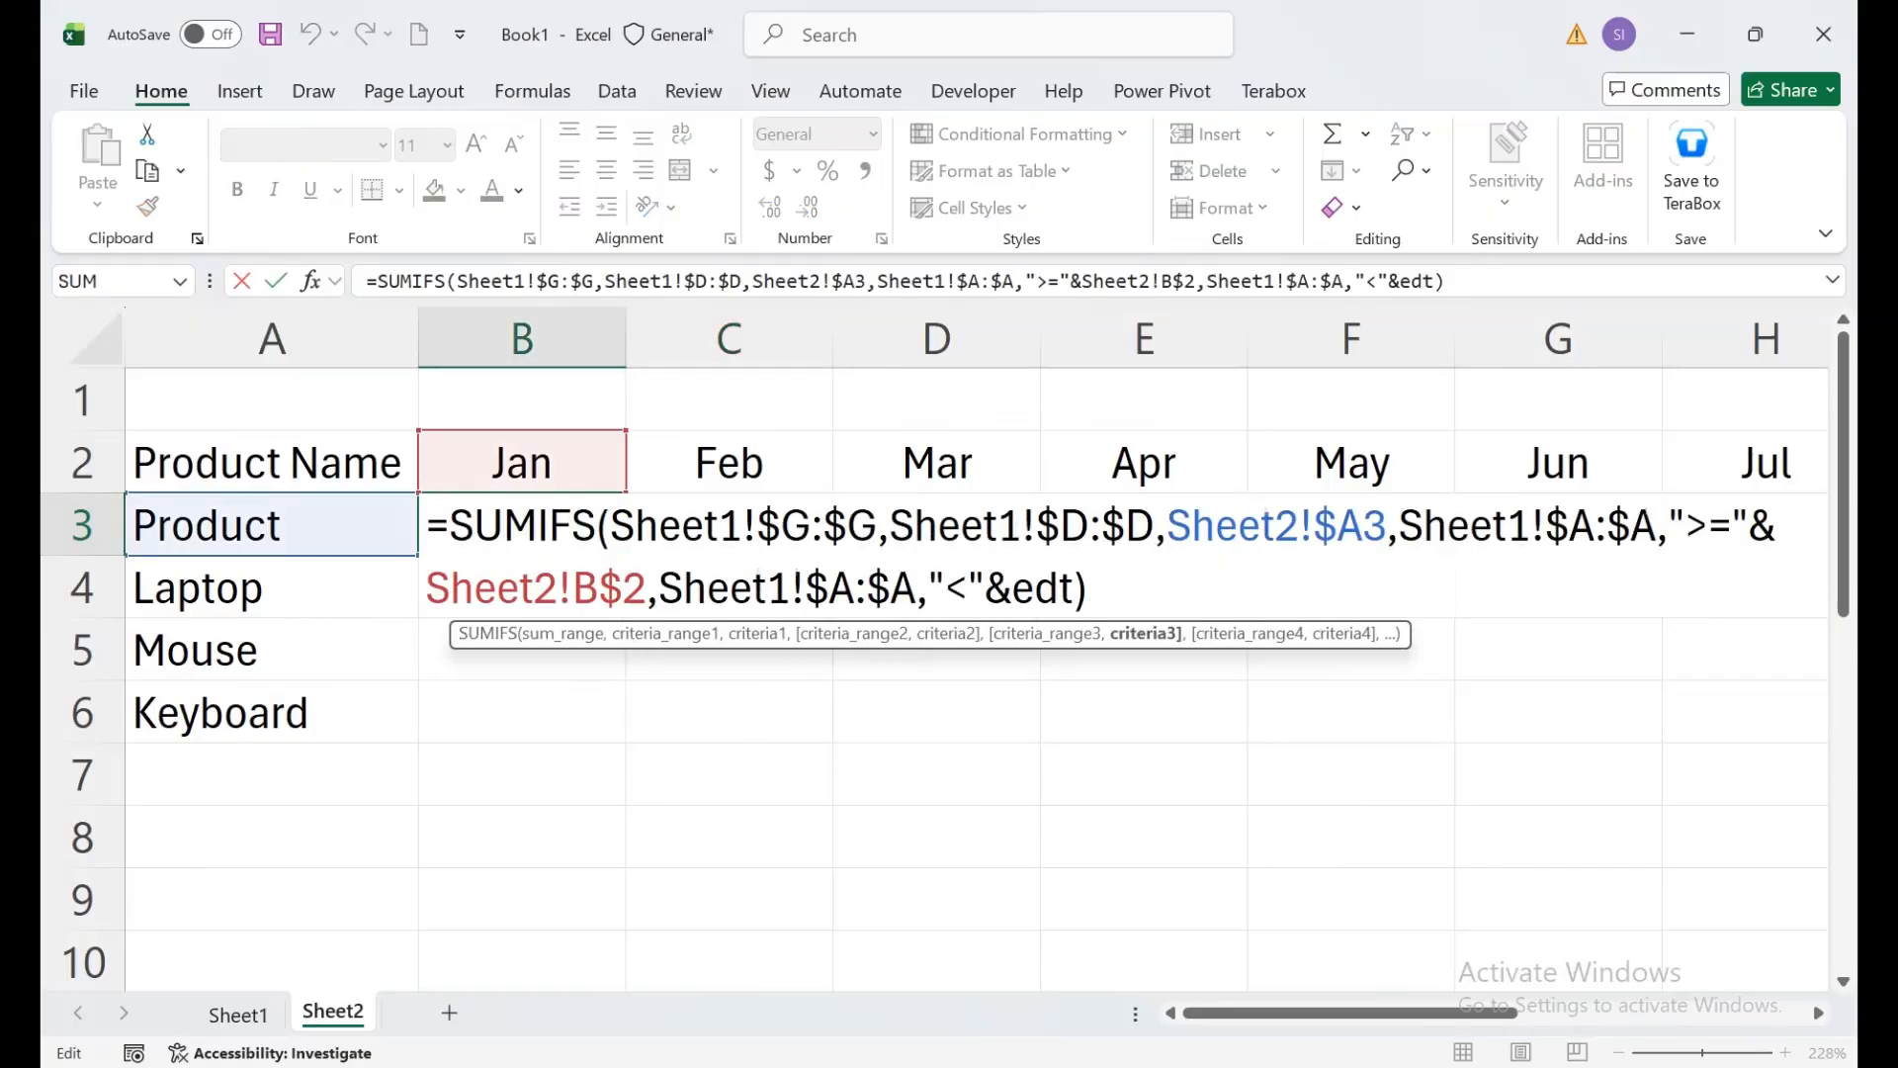
key("BackSpace")
key("BackSpace")
key("BackSpace")
type("e")
key("Tab")
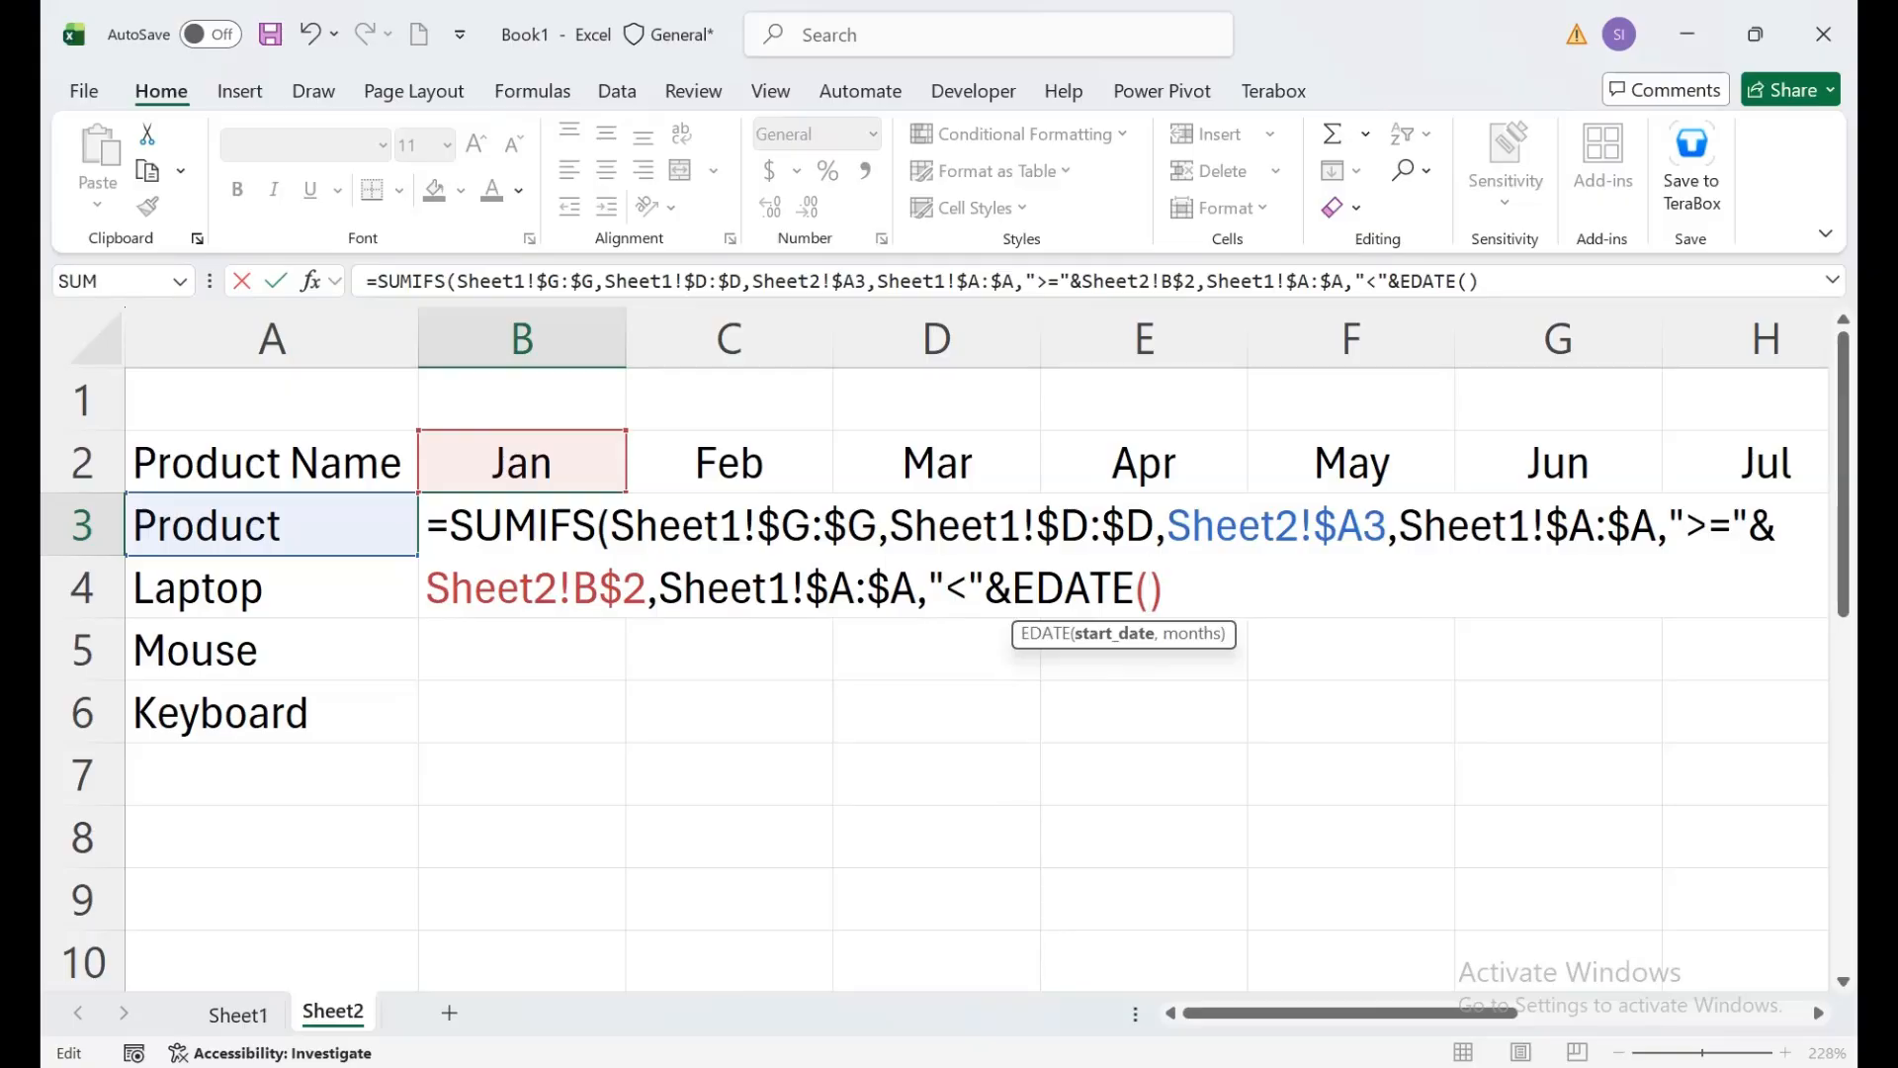
Step: Complete EDATE with start date B$2 and 1 month, and enter the corrected SUMIFS formula in B3
left_click(522, 462)
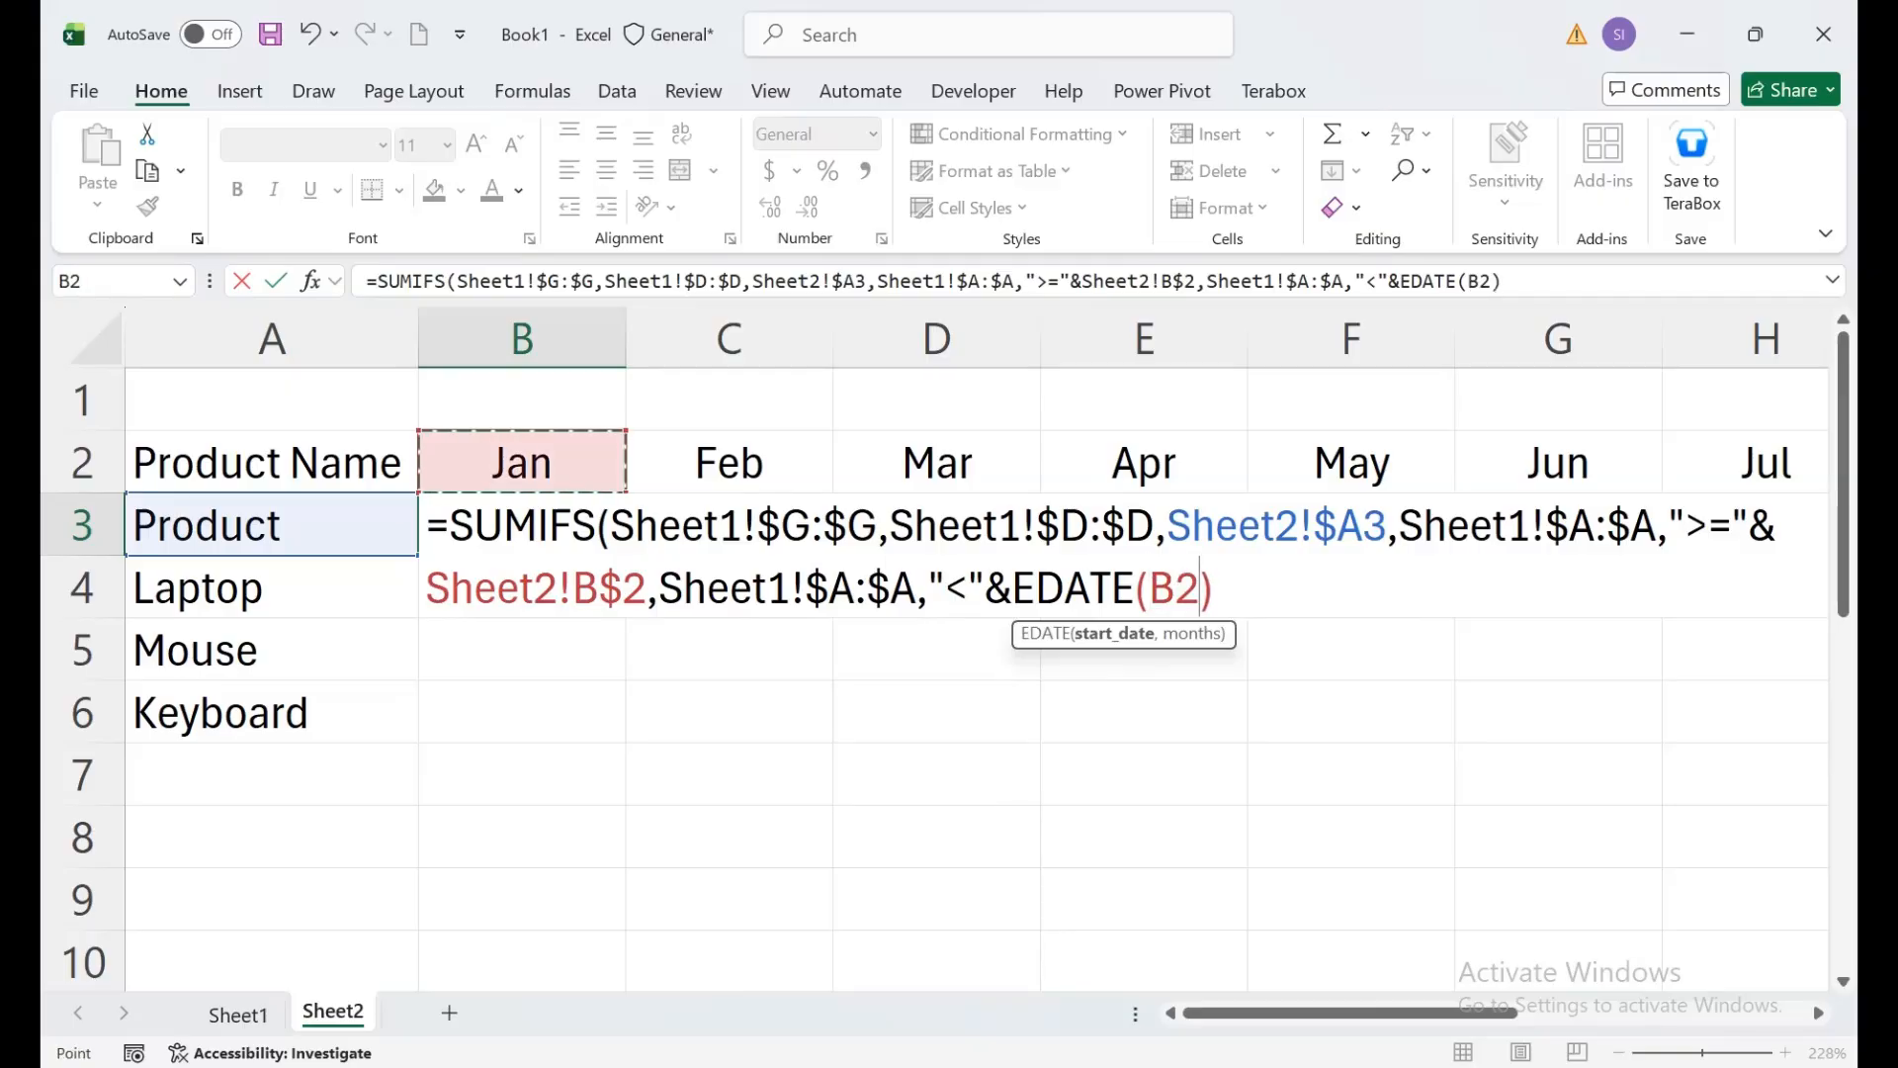
key("F4")
key("F4")
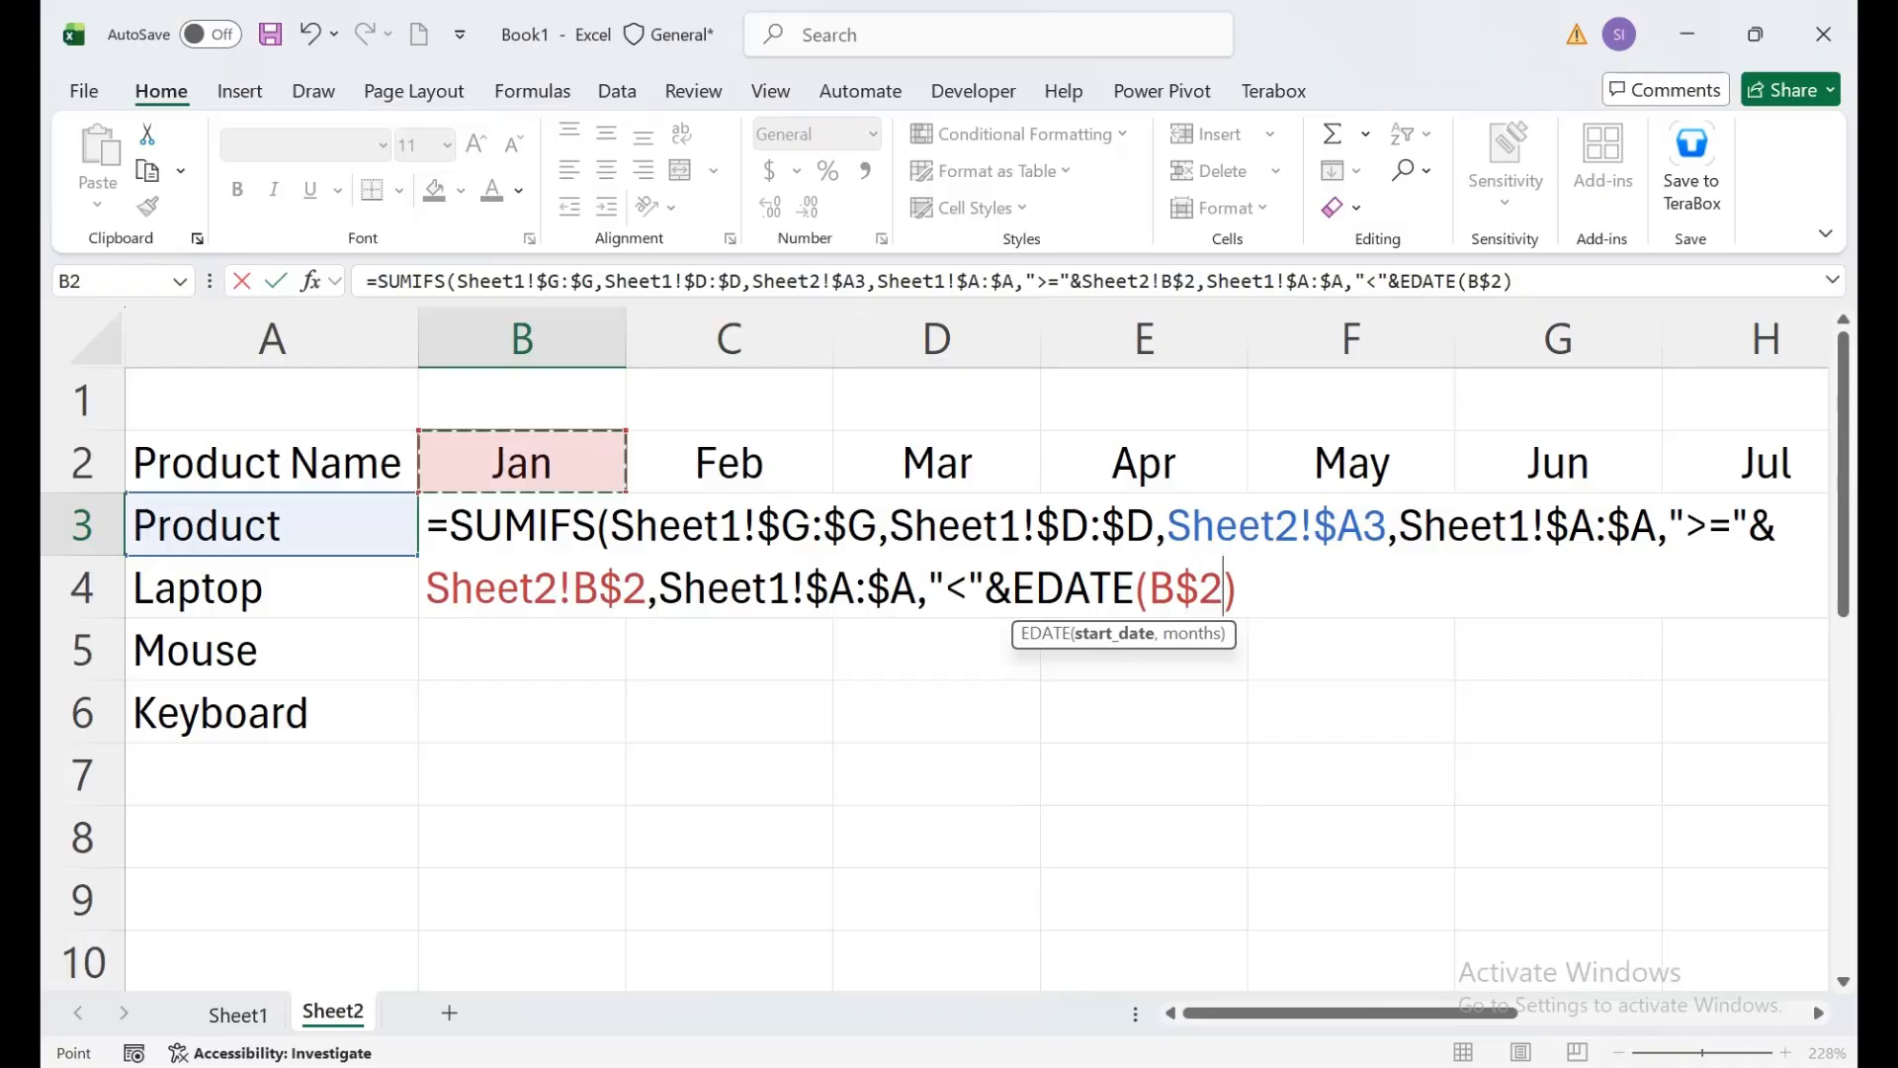
type(",")
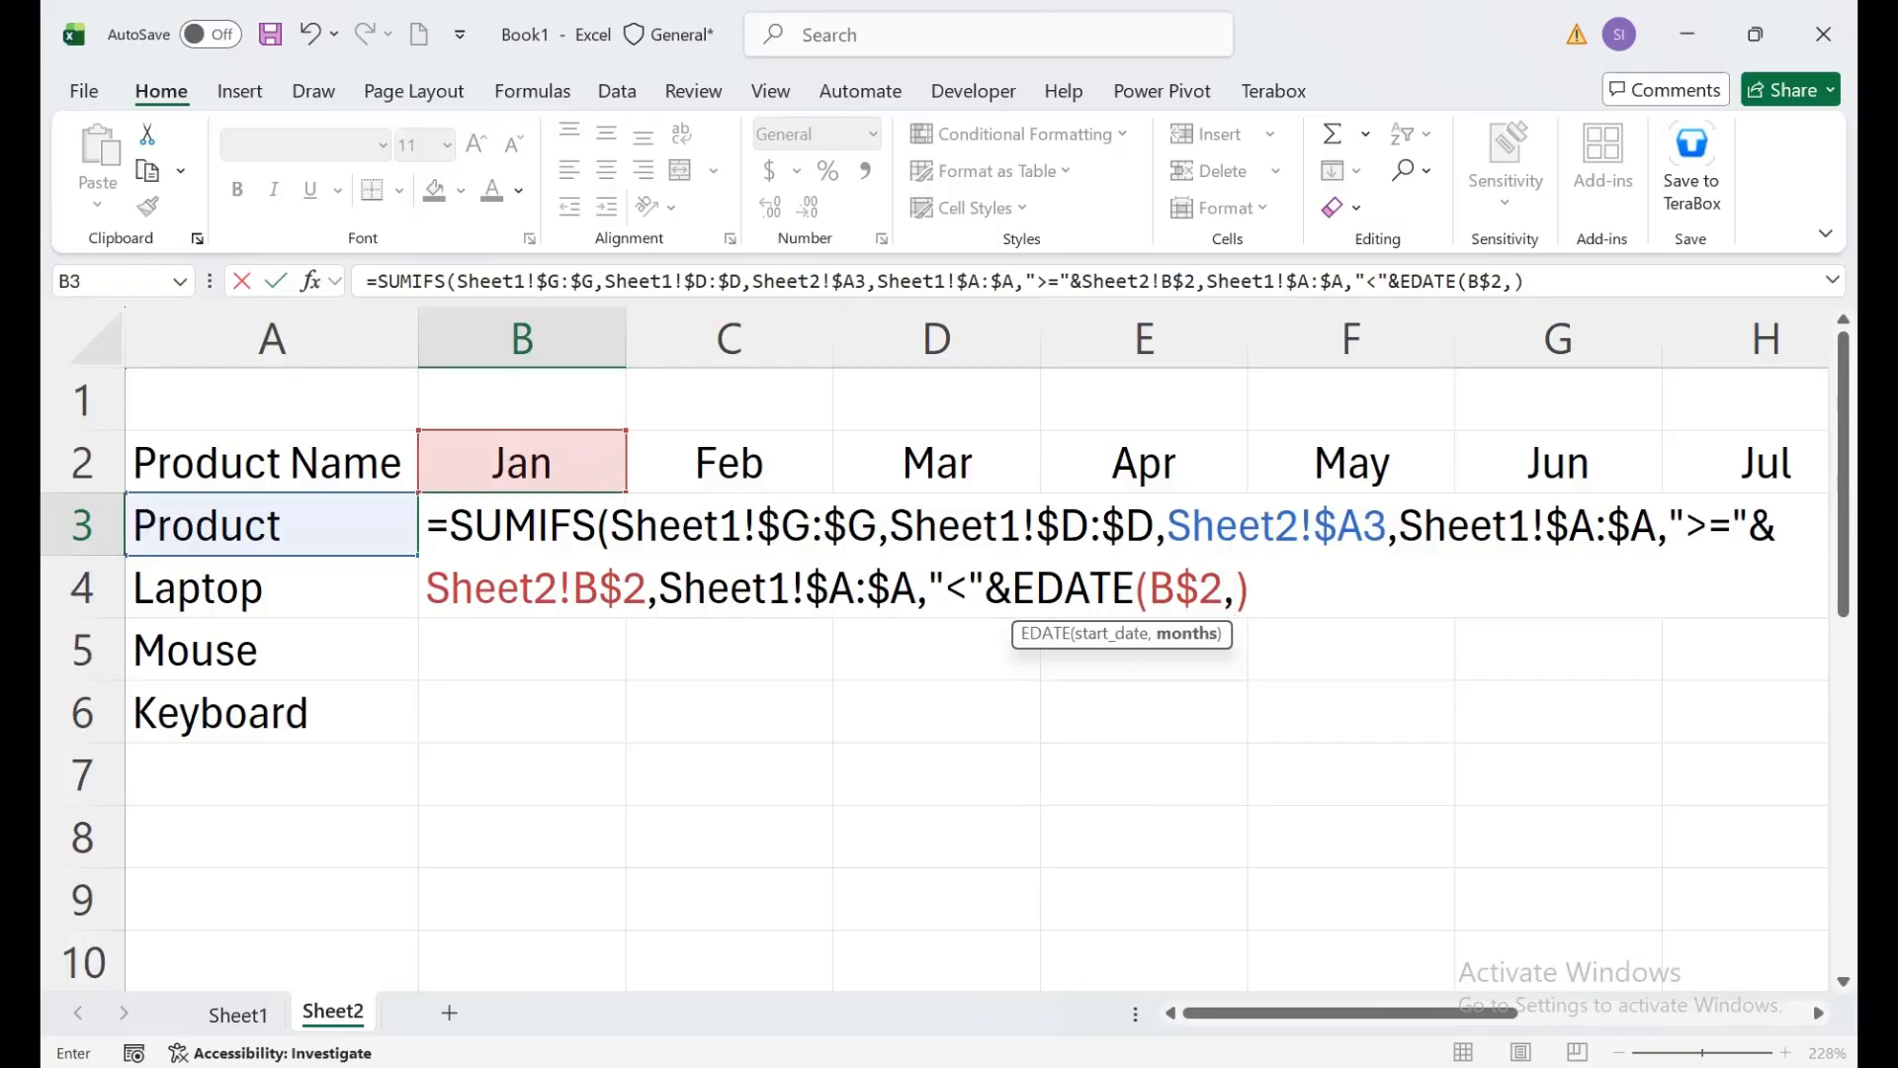
type("1")
left_click(1274, 589)
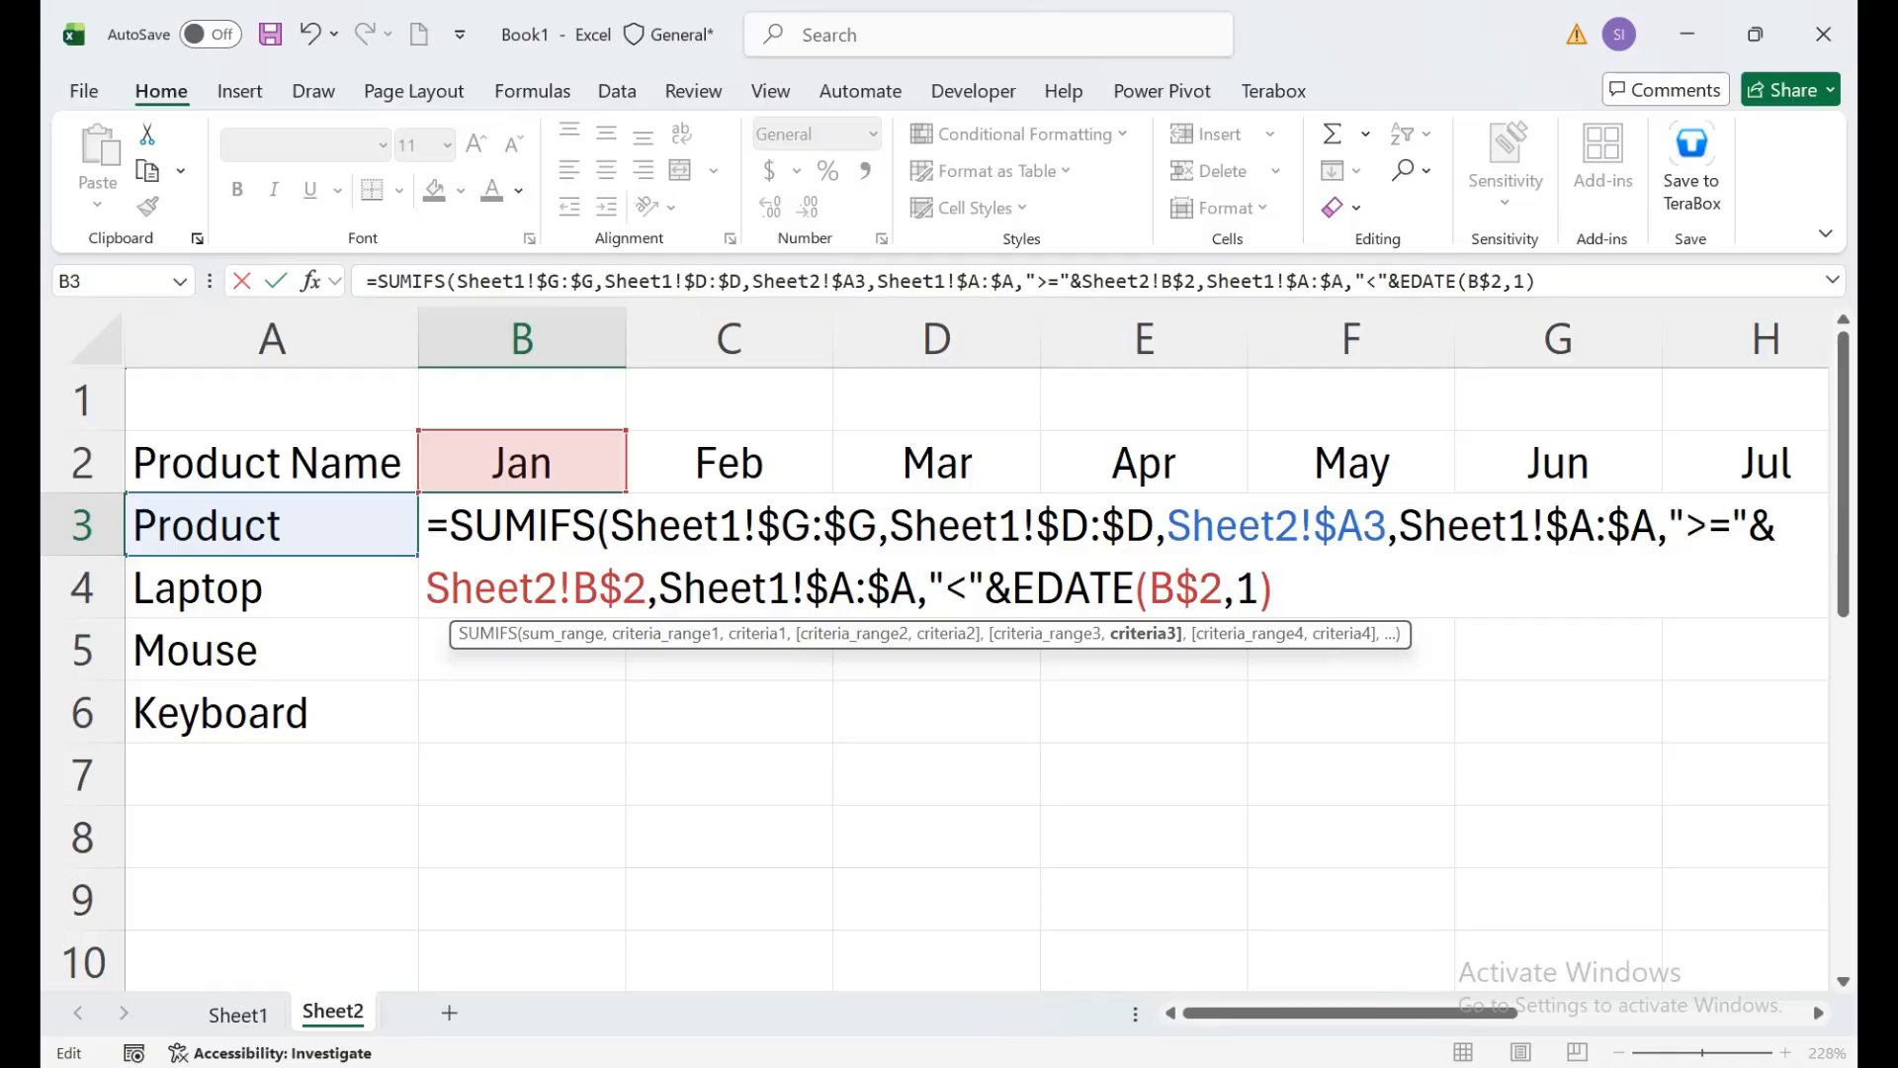
key("Return")
key("Return")
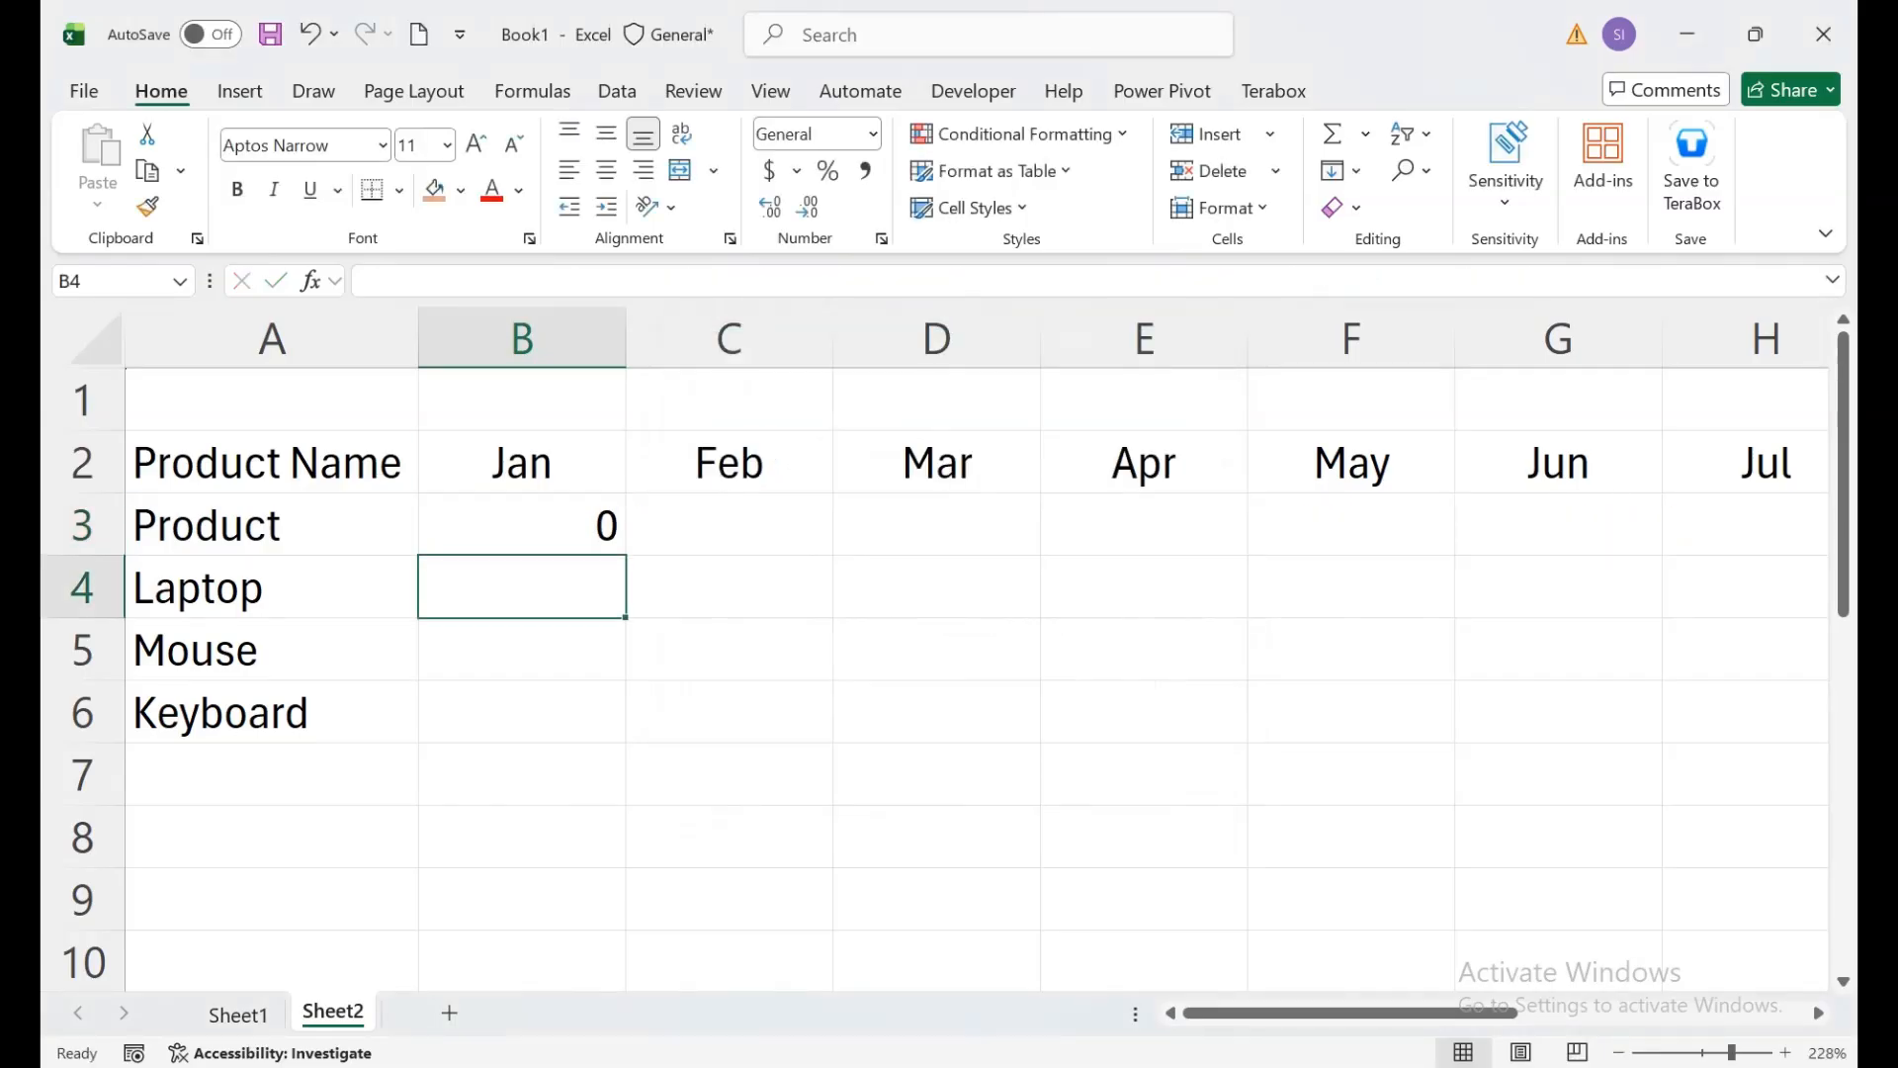
Step: Edit the product list formula in A3 and set the first UNIQUE range to Sheet1!D2:D55, excluding the header
left_click(272, 525)
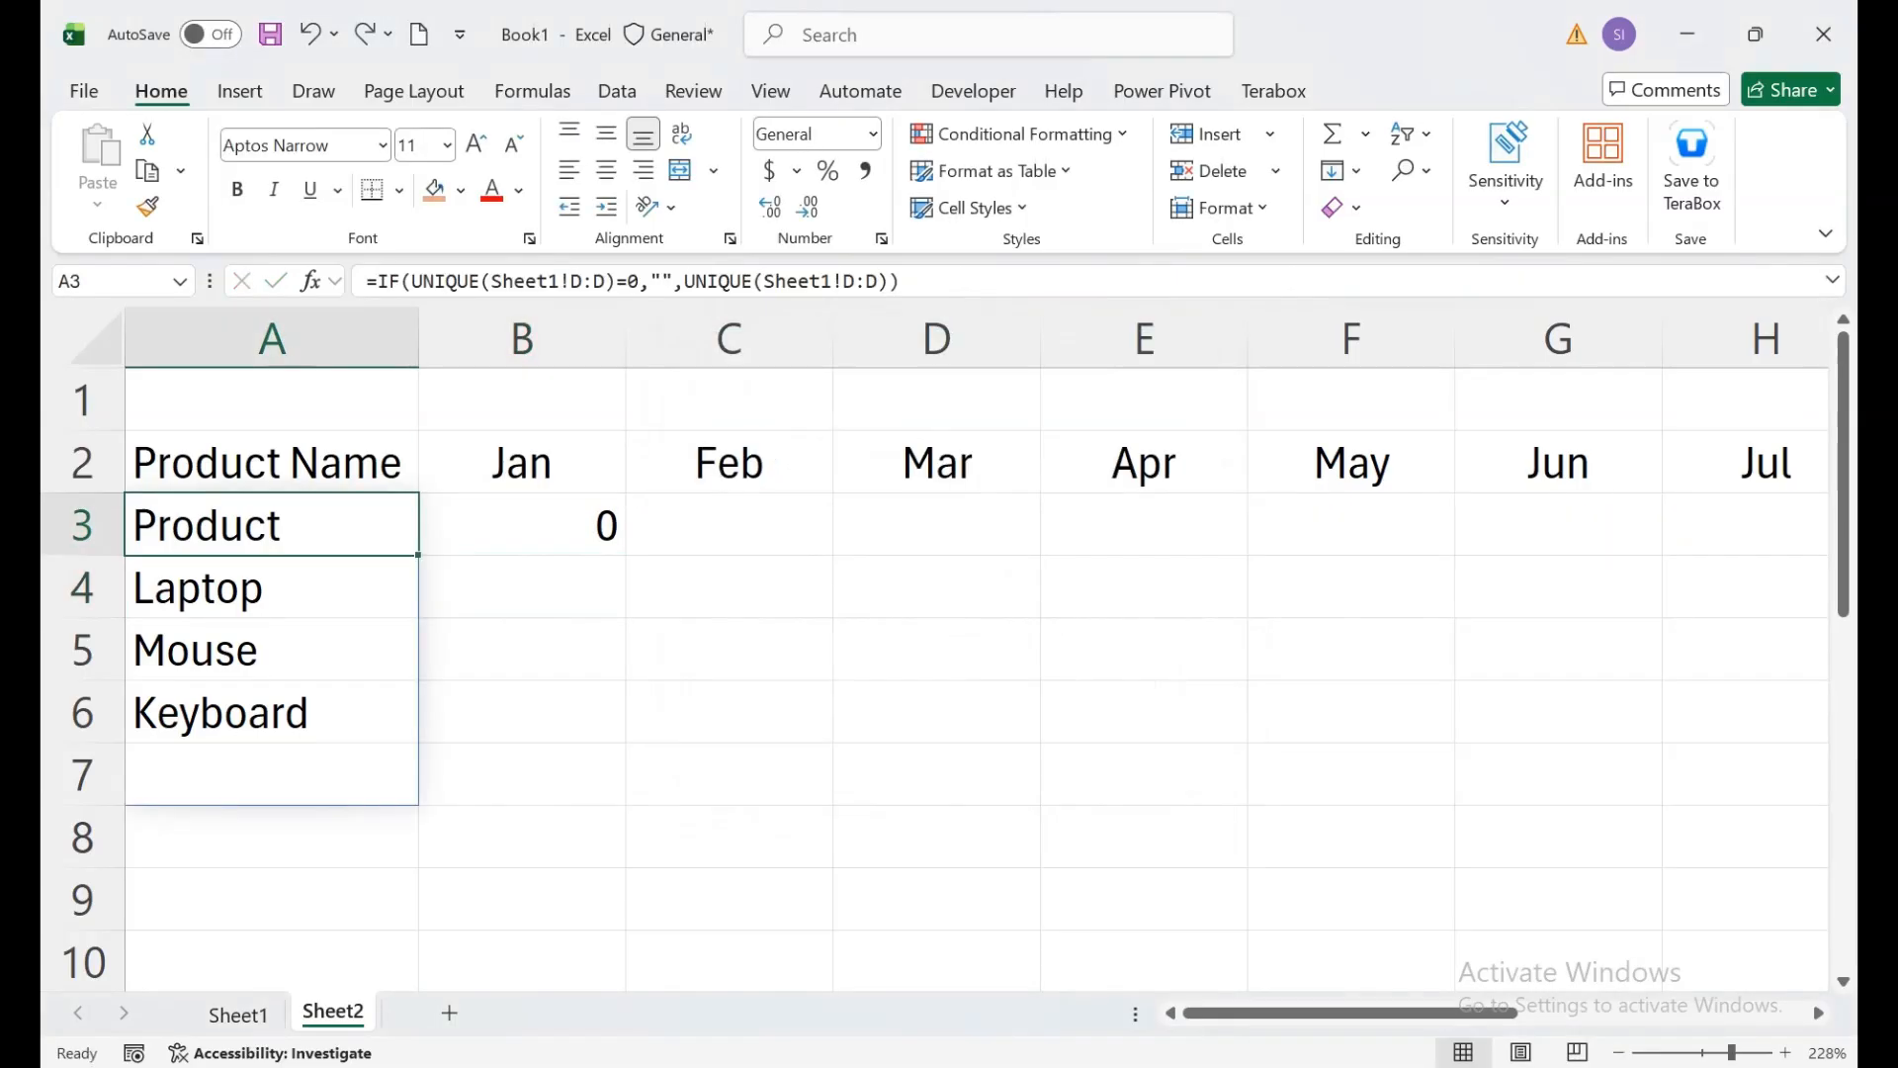
key("F2")
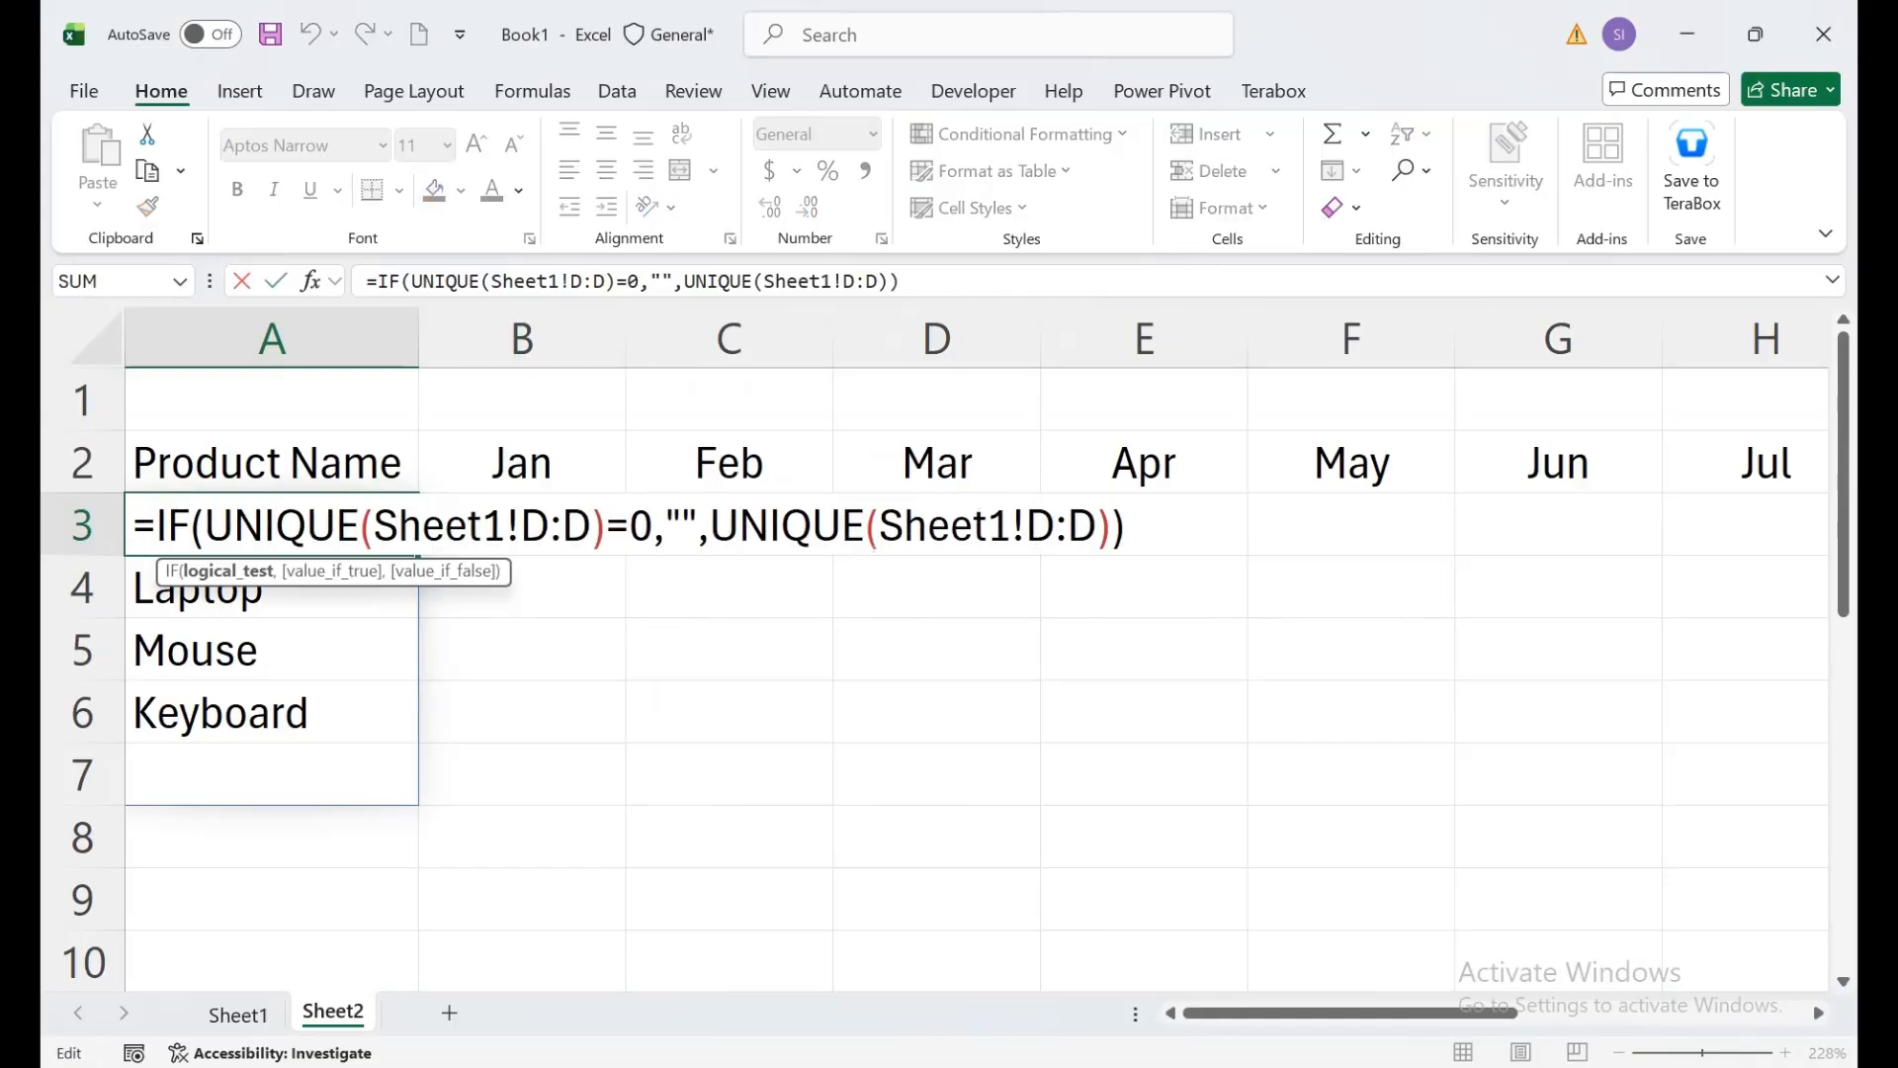
left_click_drag(592, 526, 374, 526)
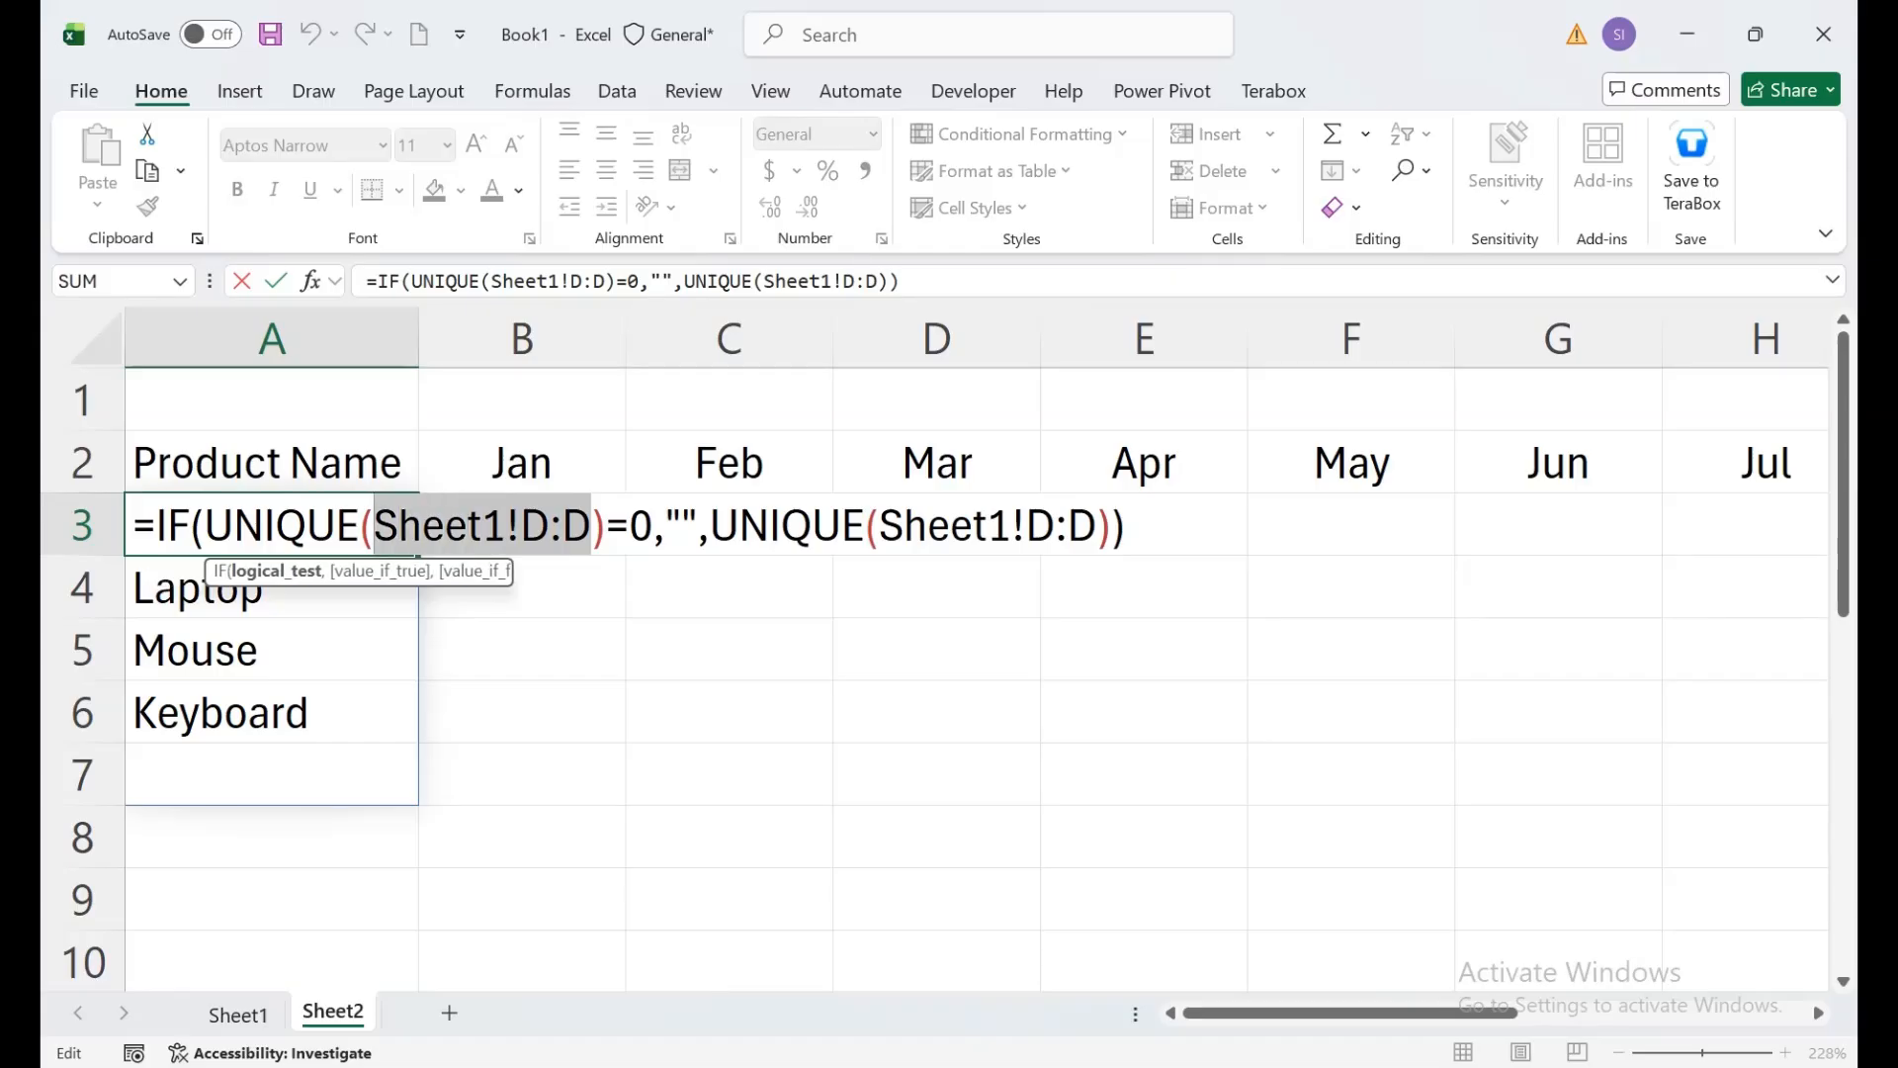
left_click(237, 1014)
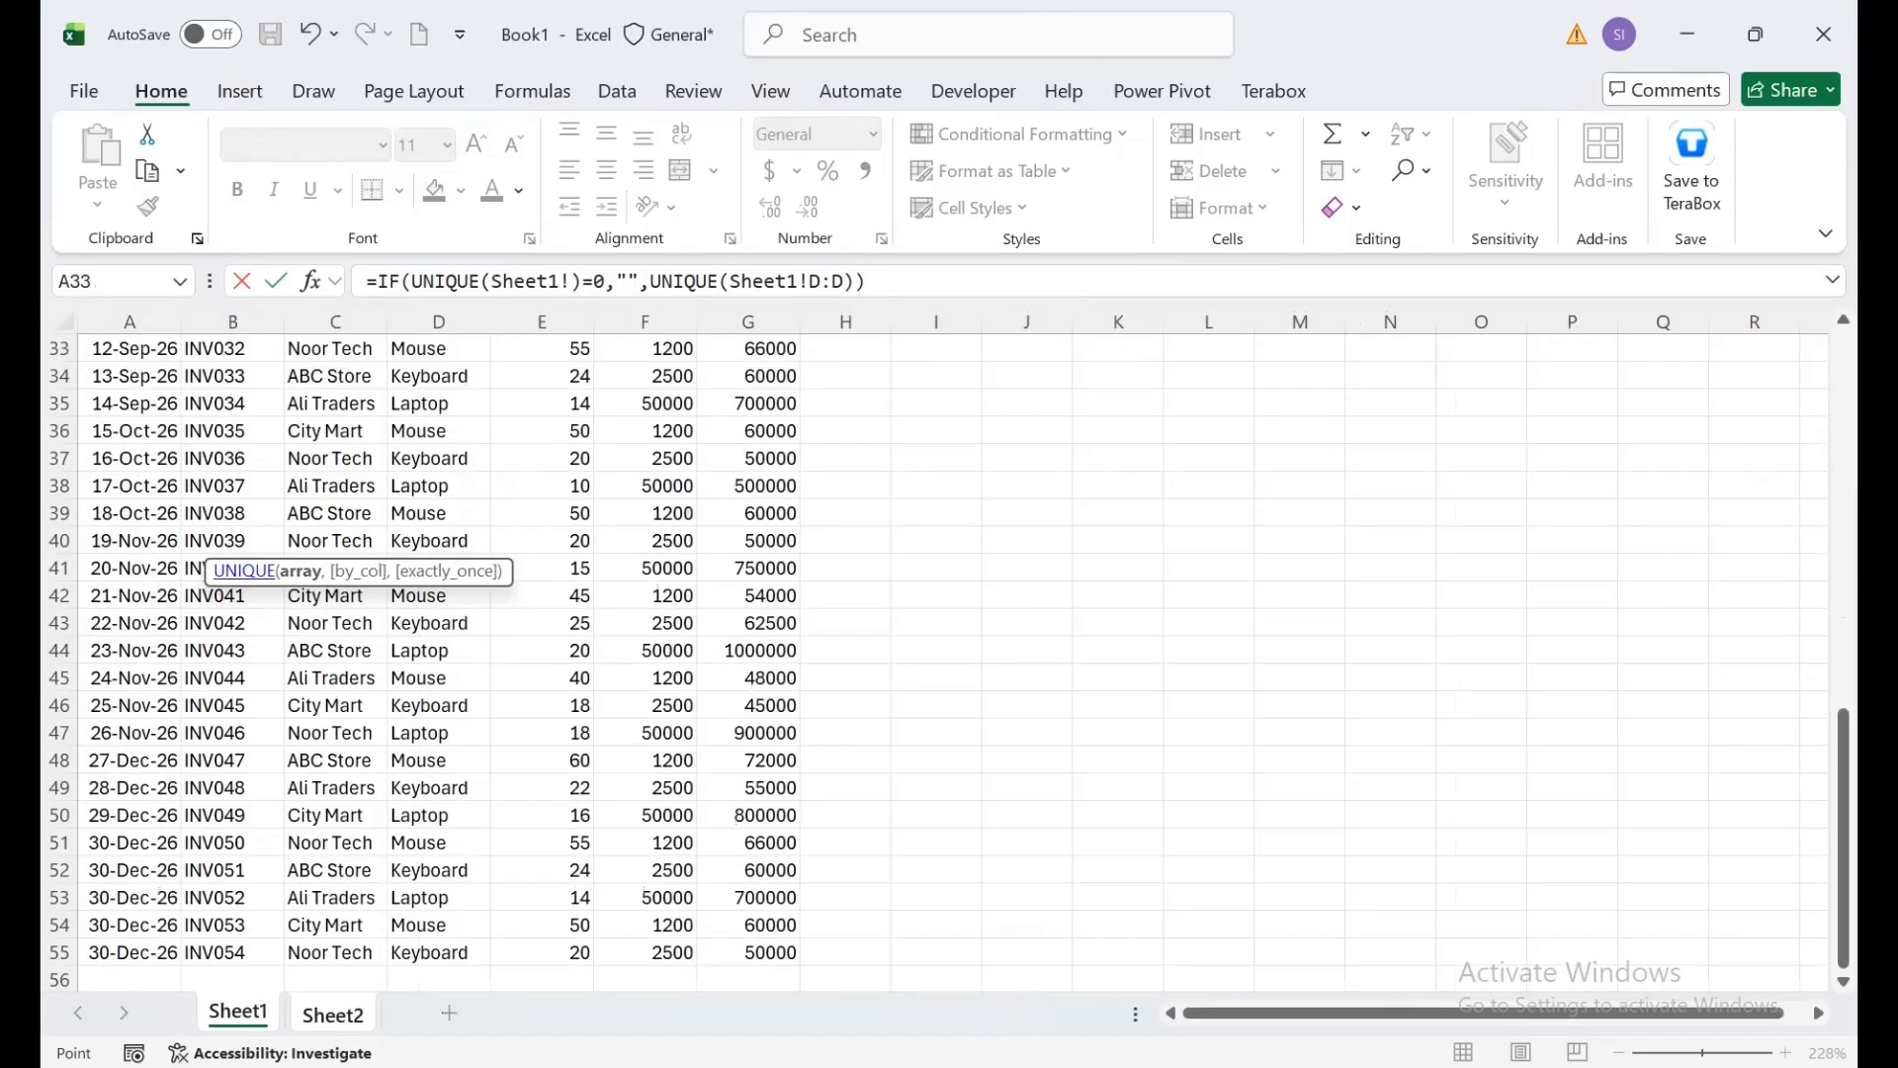
left_click(438, 375)
key("ctrl+Up")
key("Down")
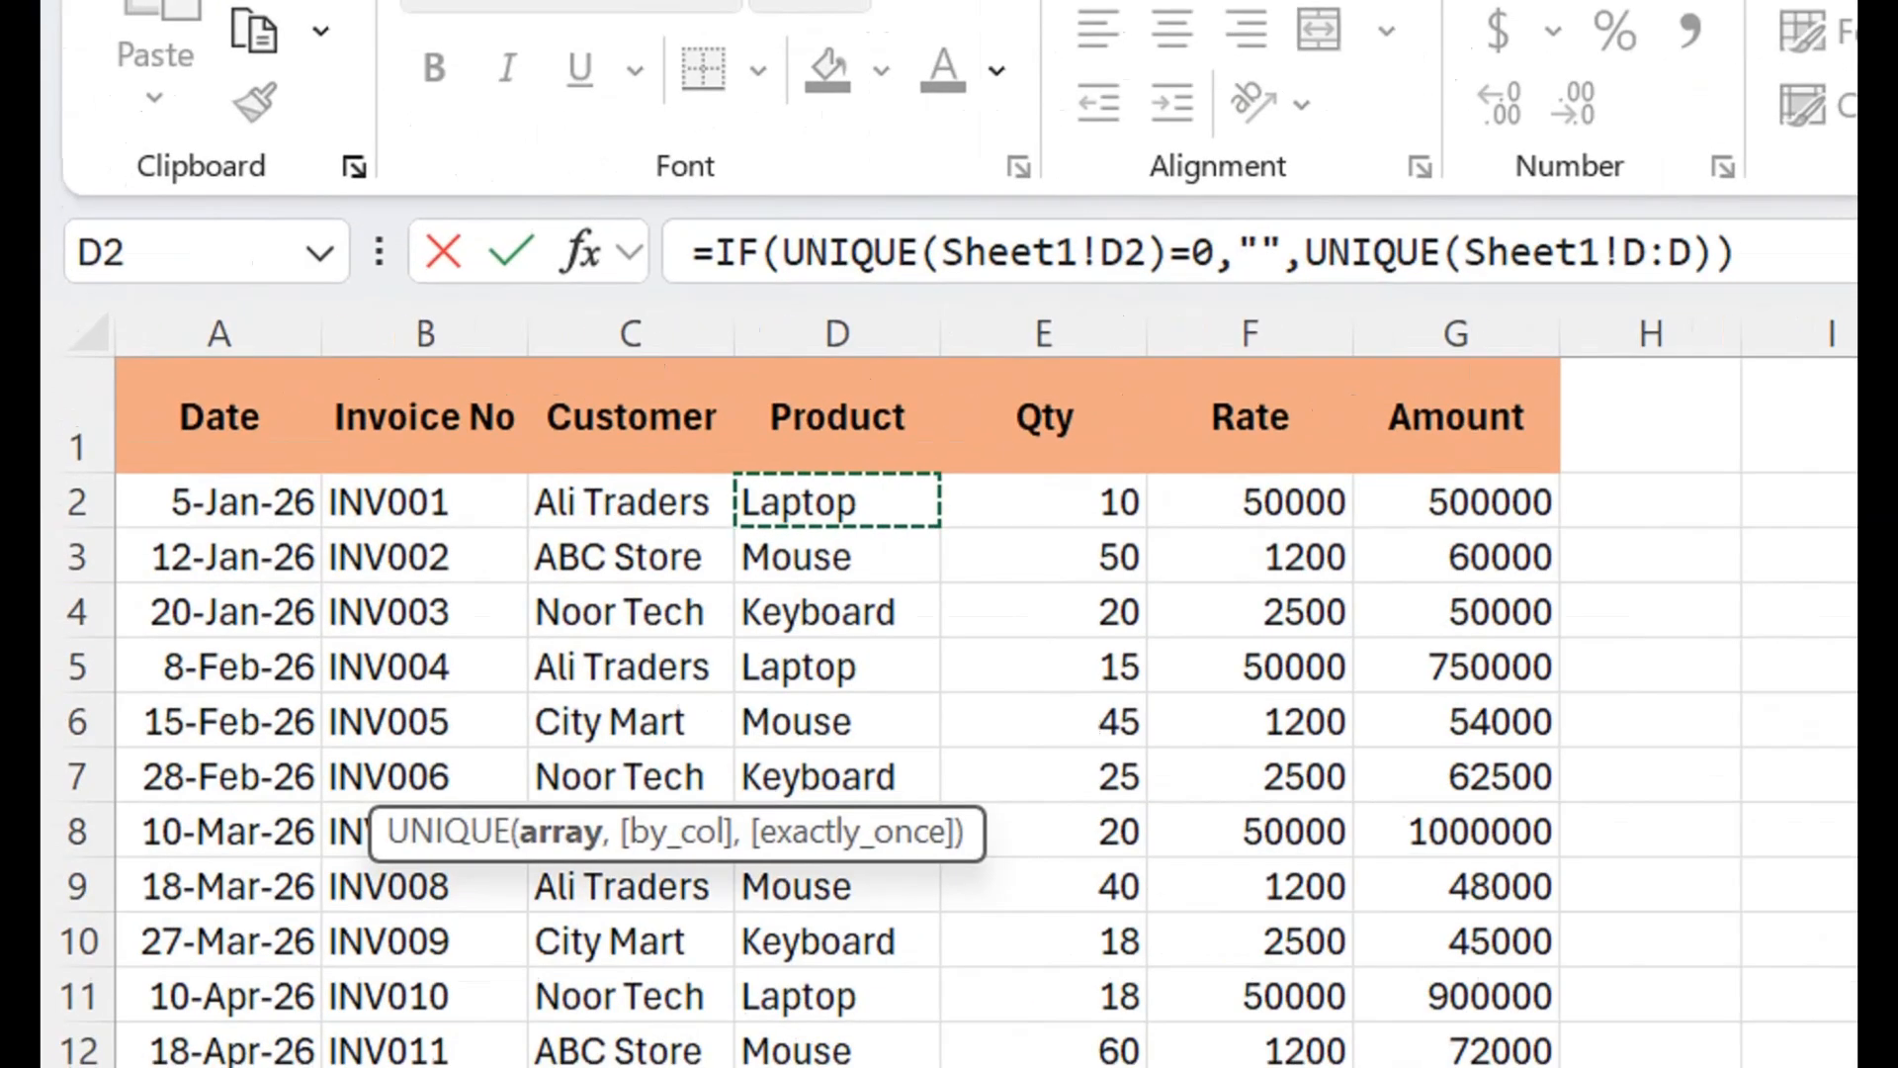
key("ctrl+shift+Down")
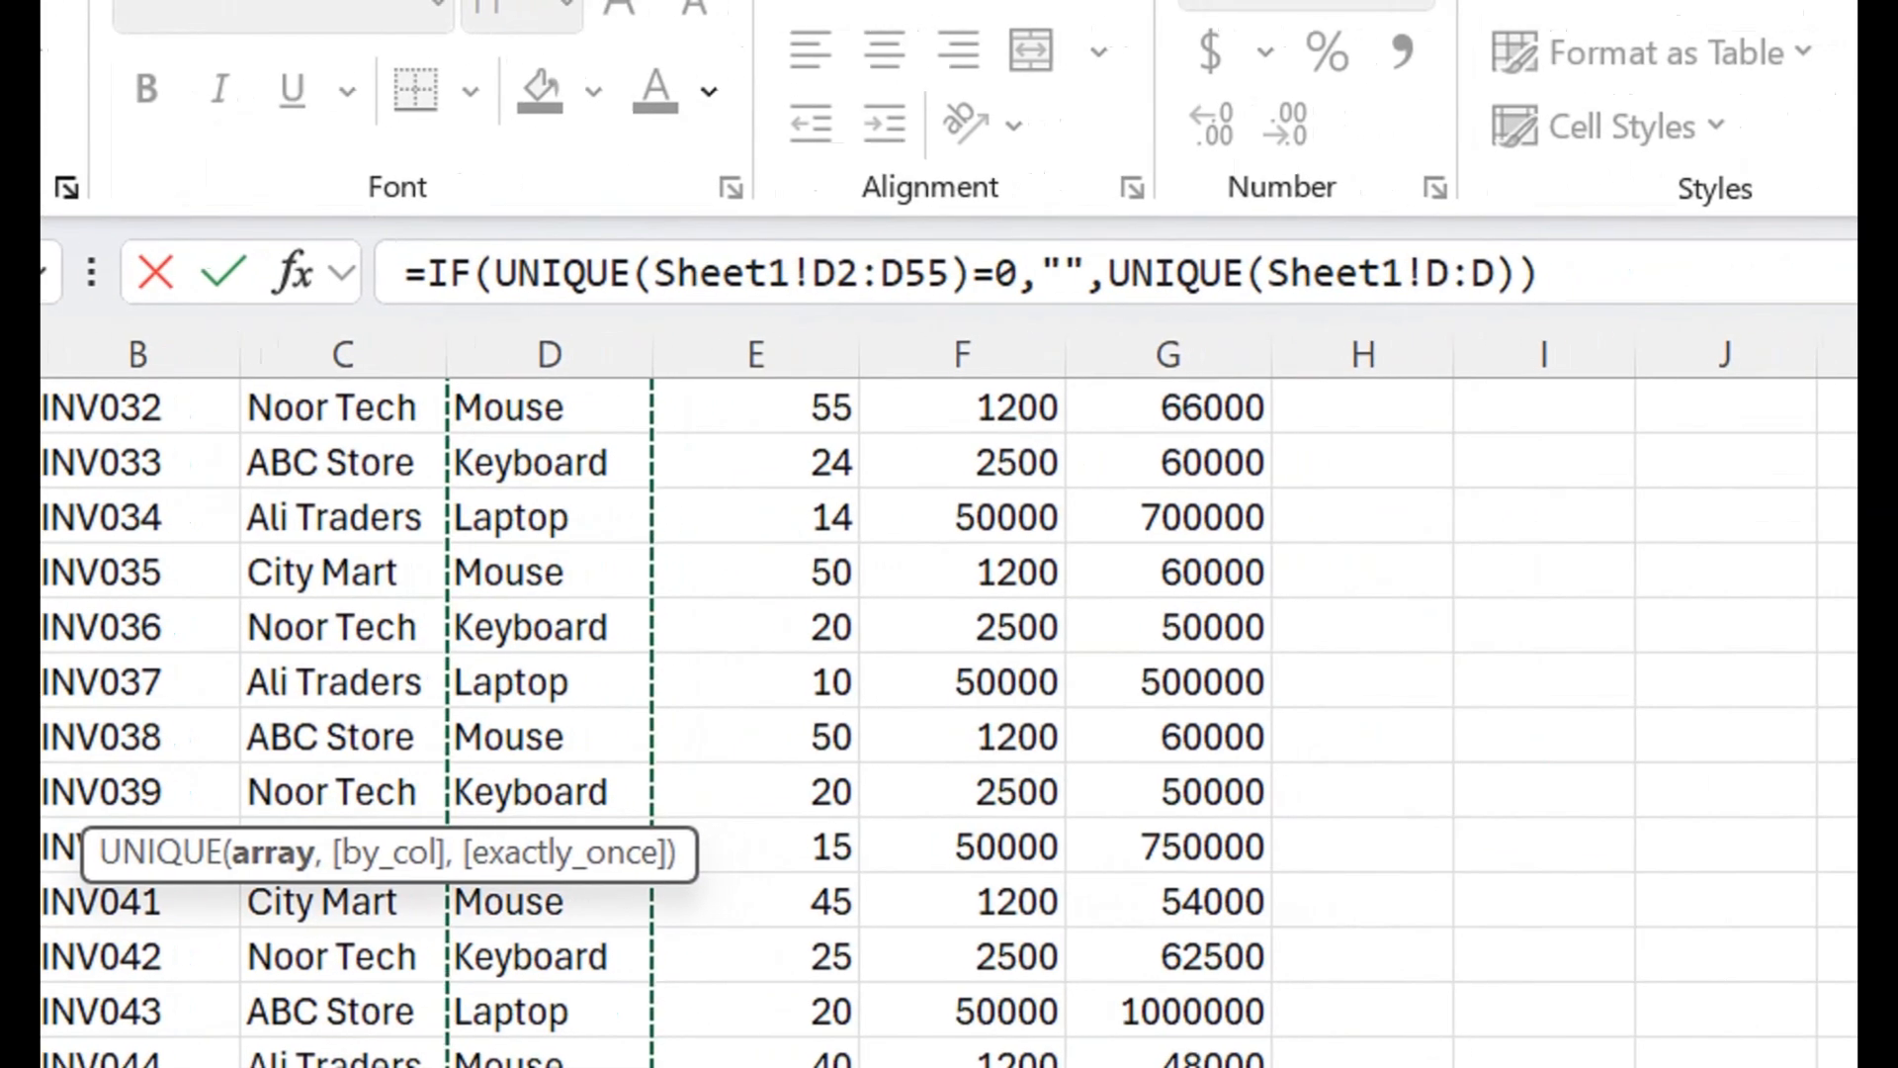
Step: Set the second UNIQUE range to Sheet1!D2:D55 as well and enter the formula in A3
left_click_drag(1572, 263, 1347, 263)
left_click(536, 462)
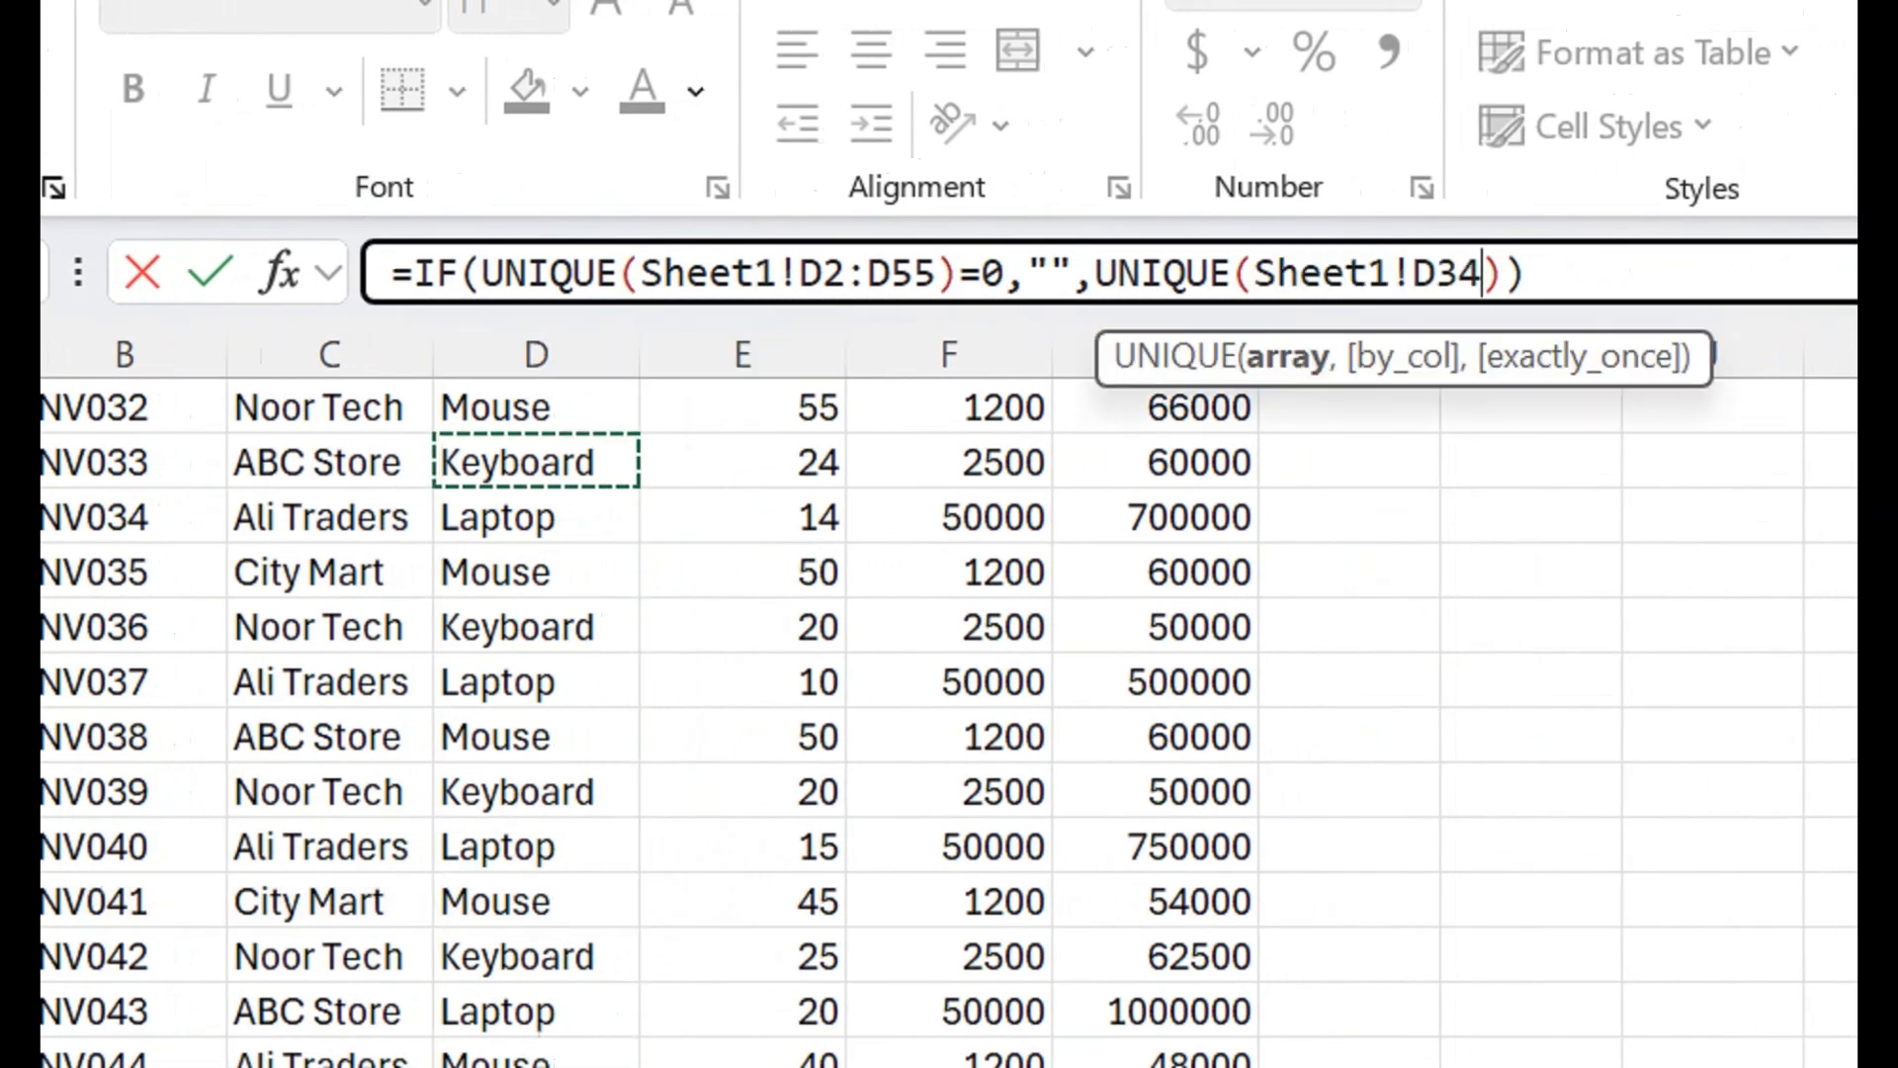
key("ctrl+Up")
key("Down")
key("ctrl+shift+Down")
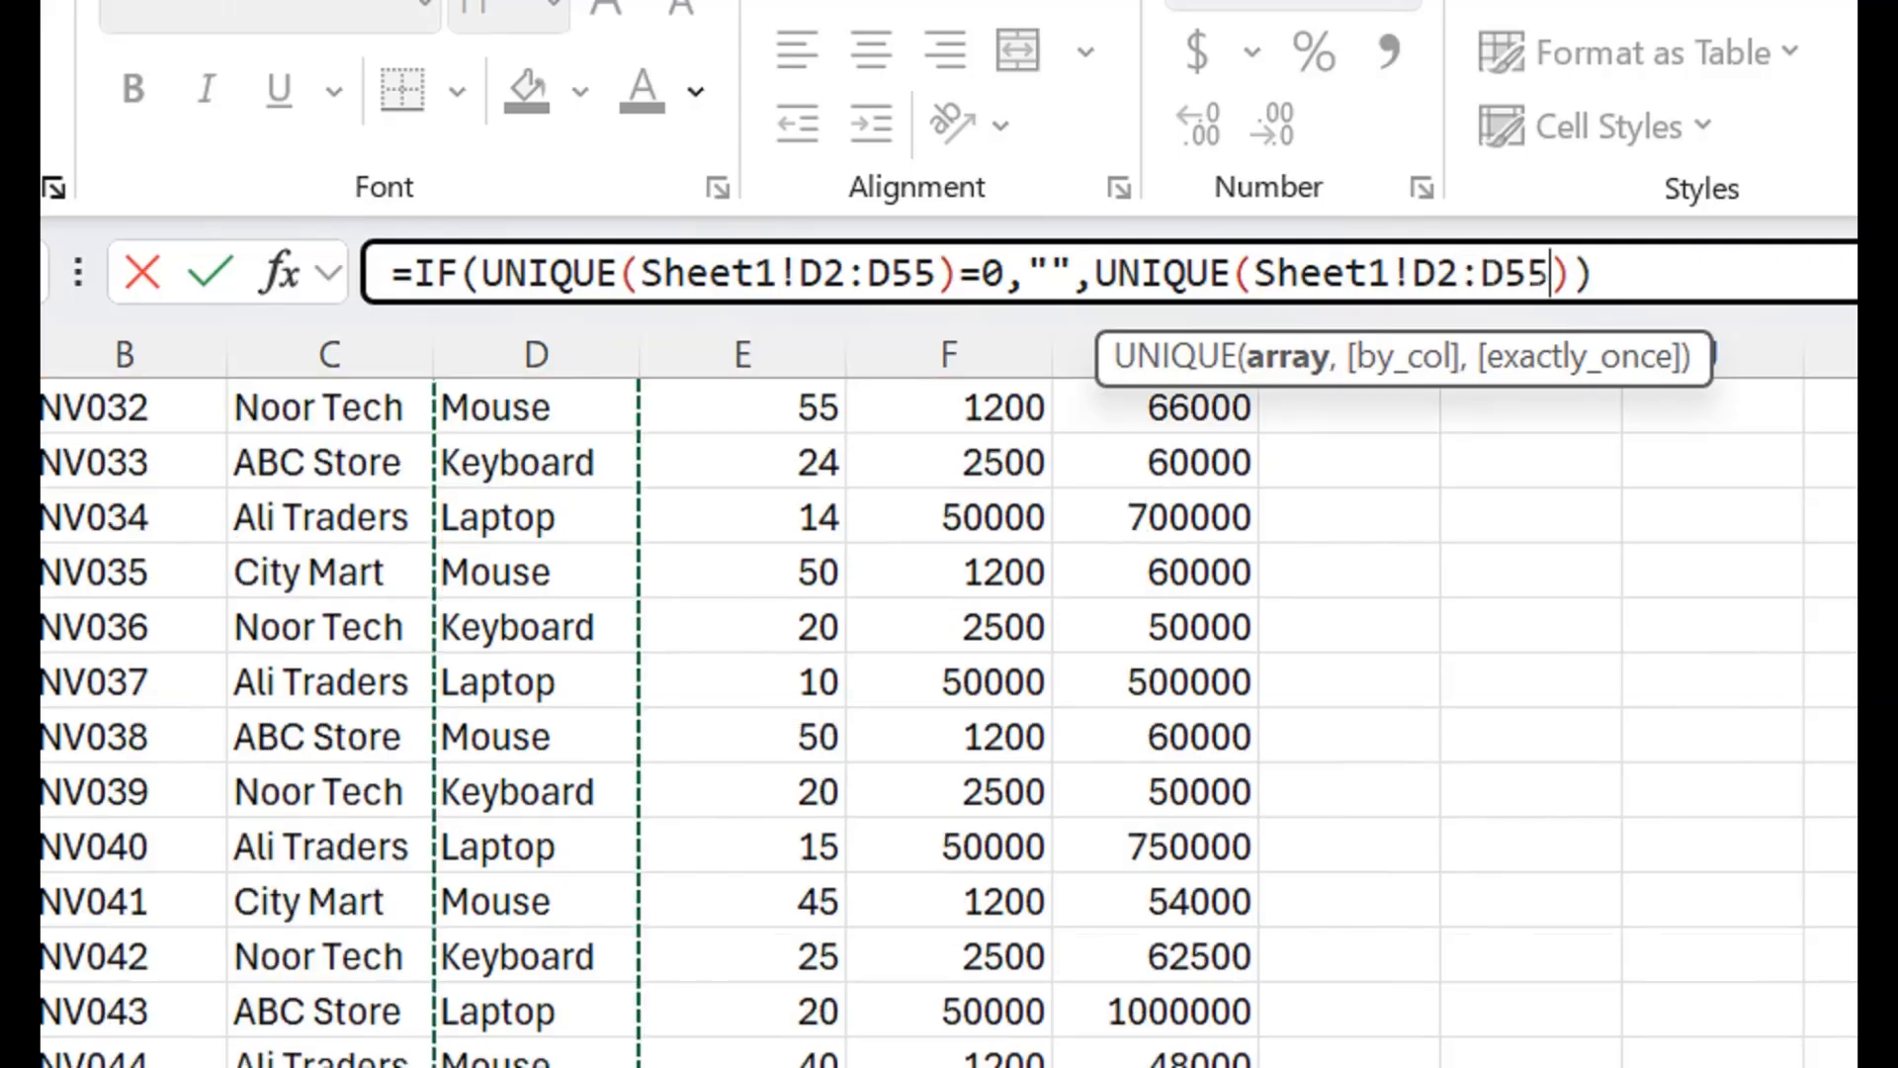
key("Return")
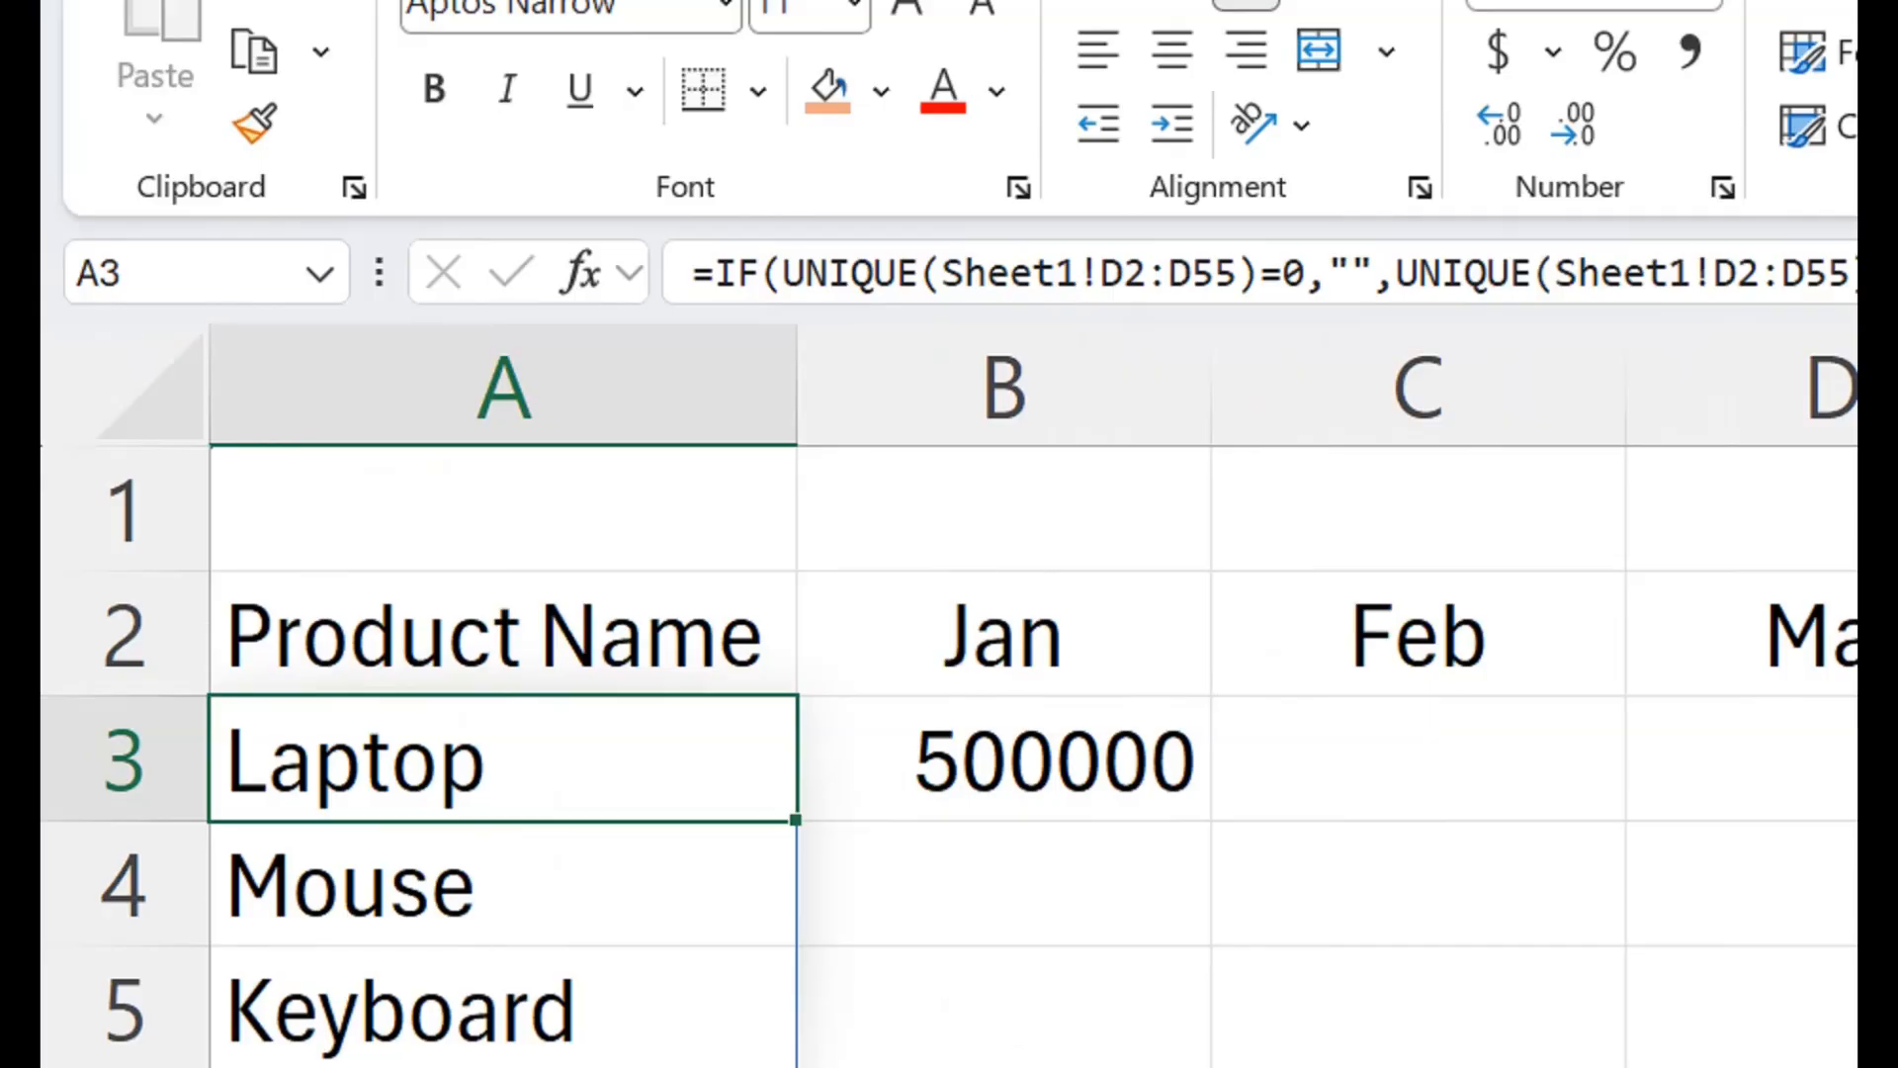
Step: Compare the January Laptop total in B3 with the invoice rows at the start of Sheet1
left_click(1004, 760)
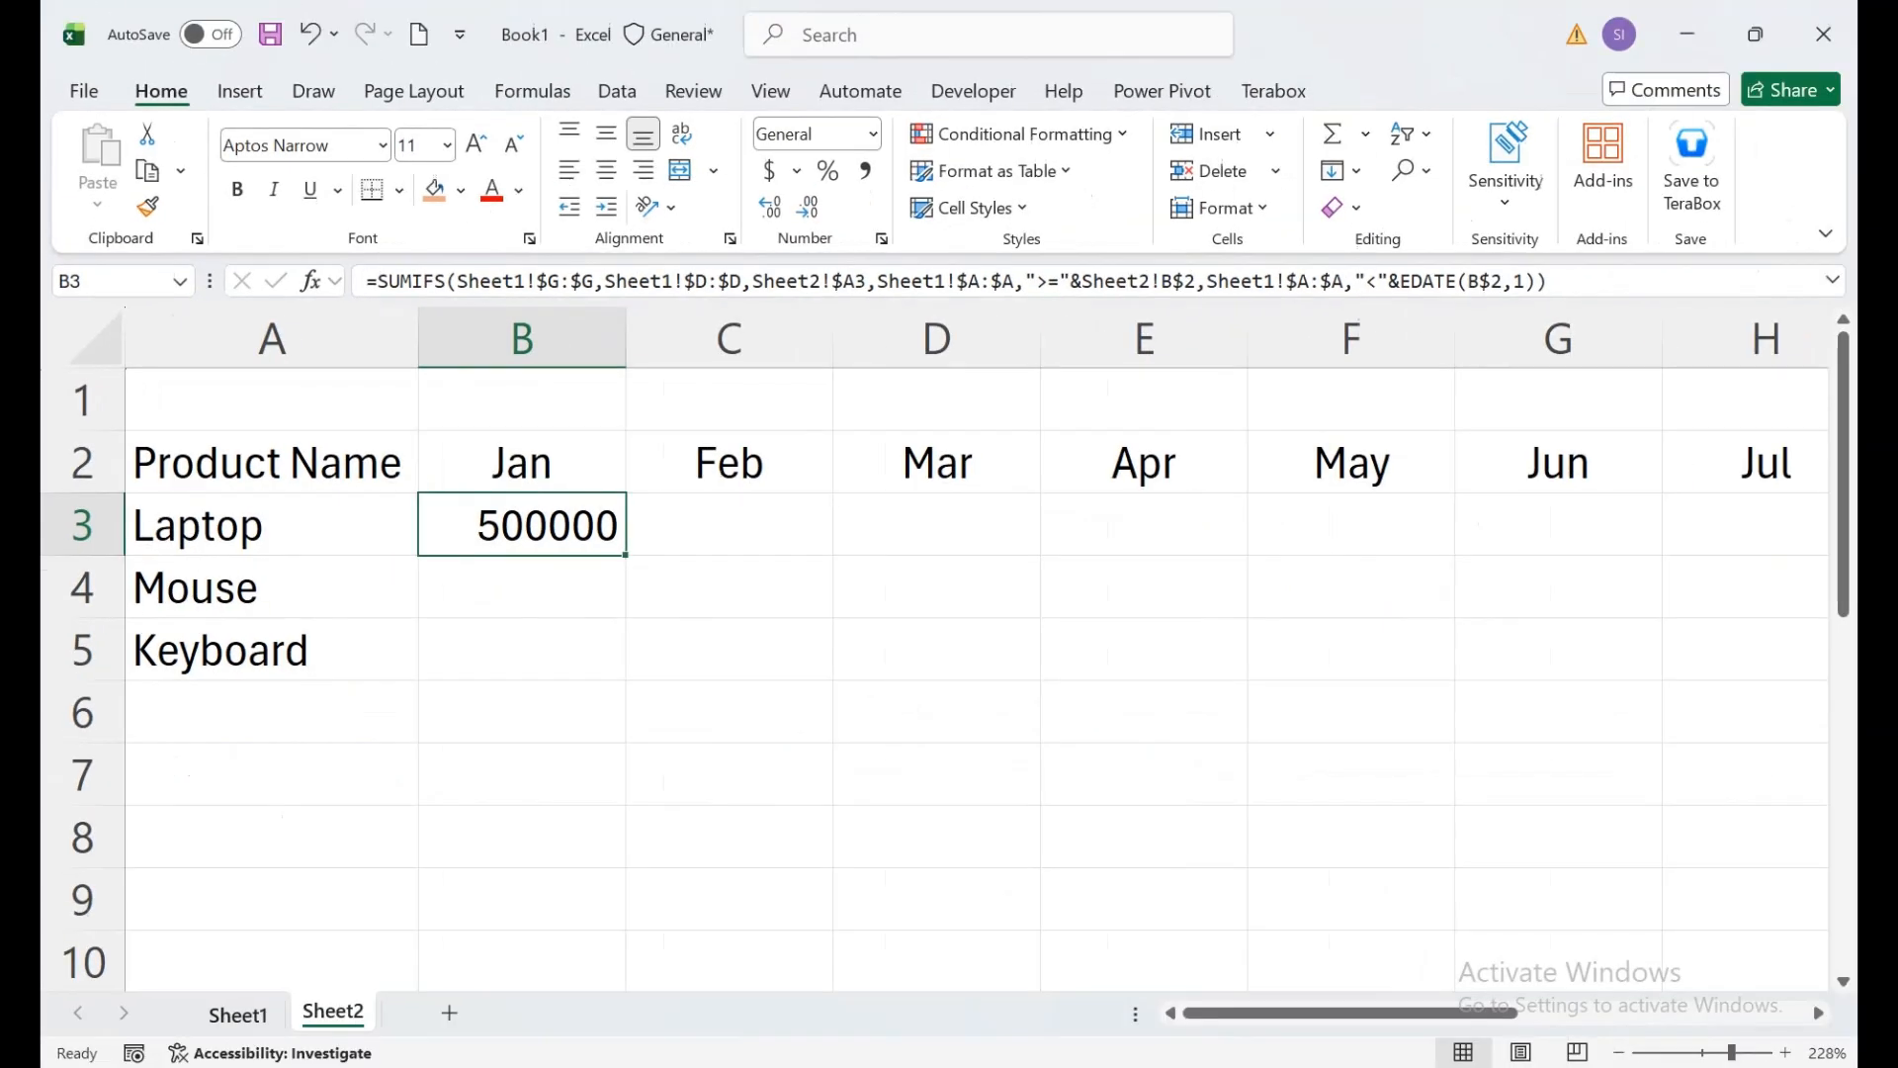
left_click(238, 1014)
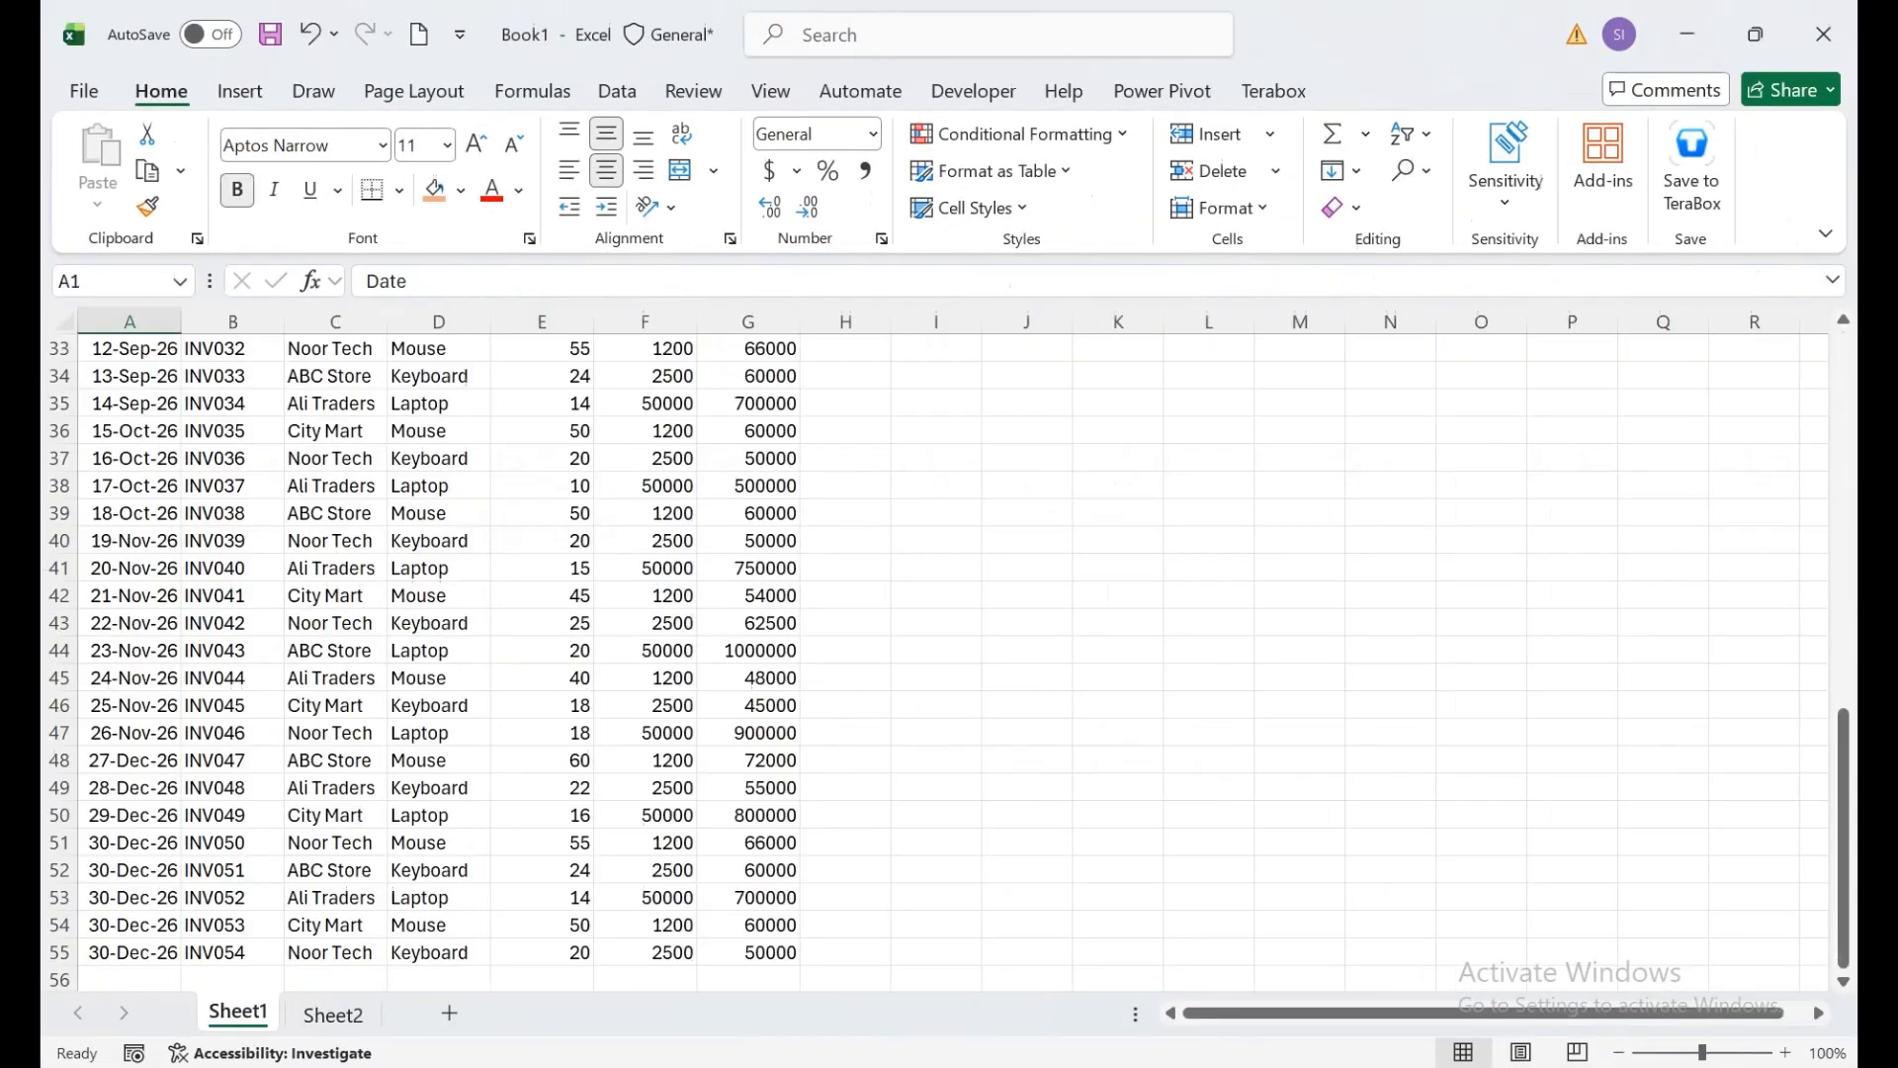
left_click(645, 404)
key("ctrl+Up")
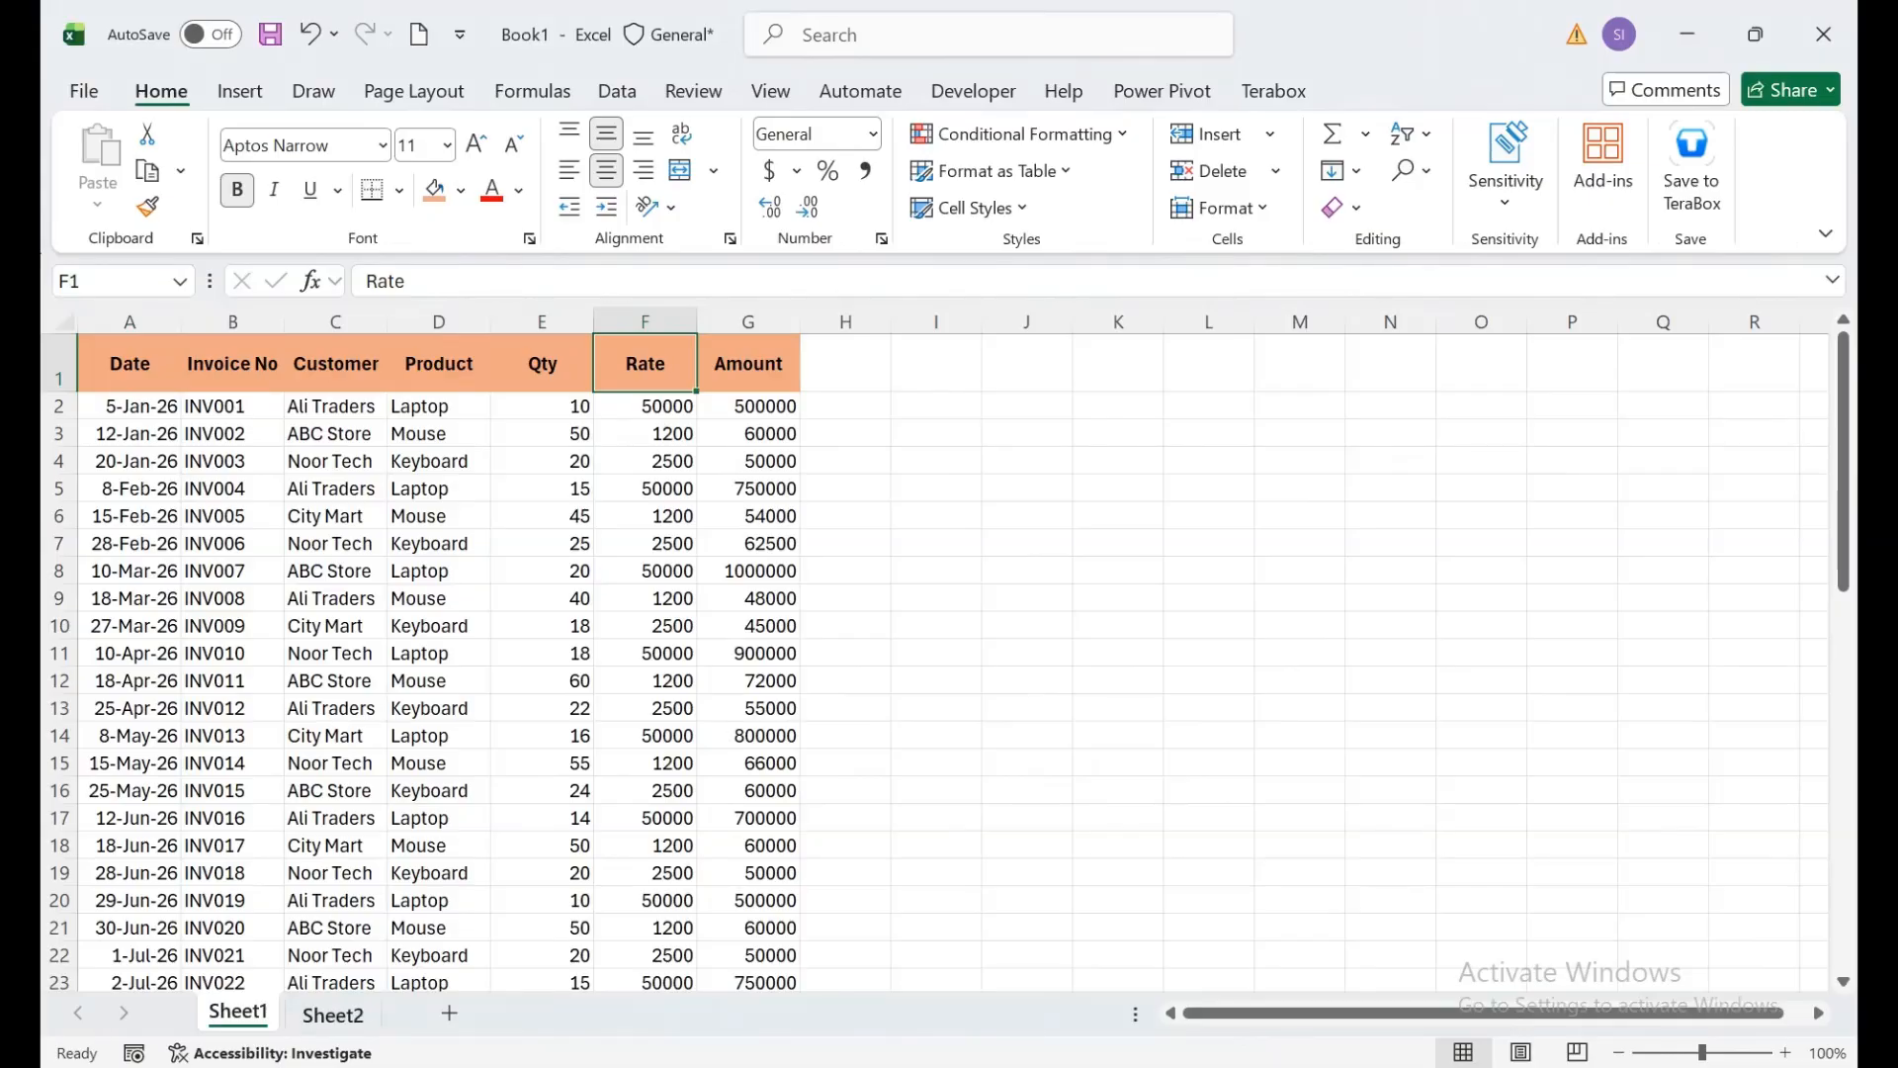
left_click(333, 1014)
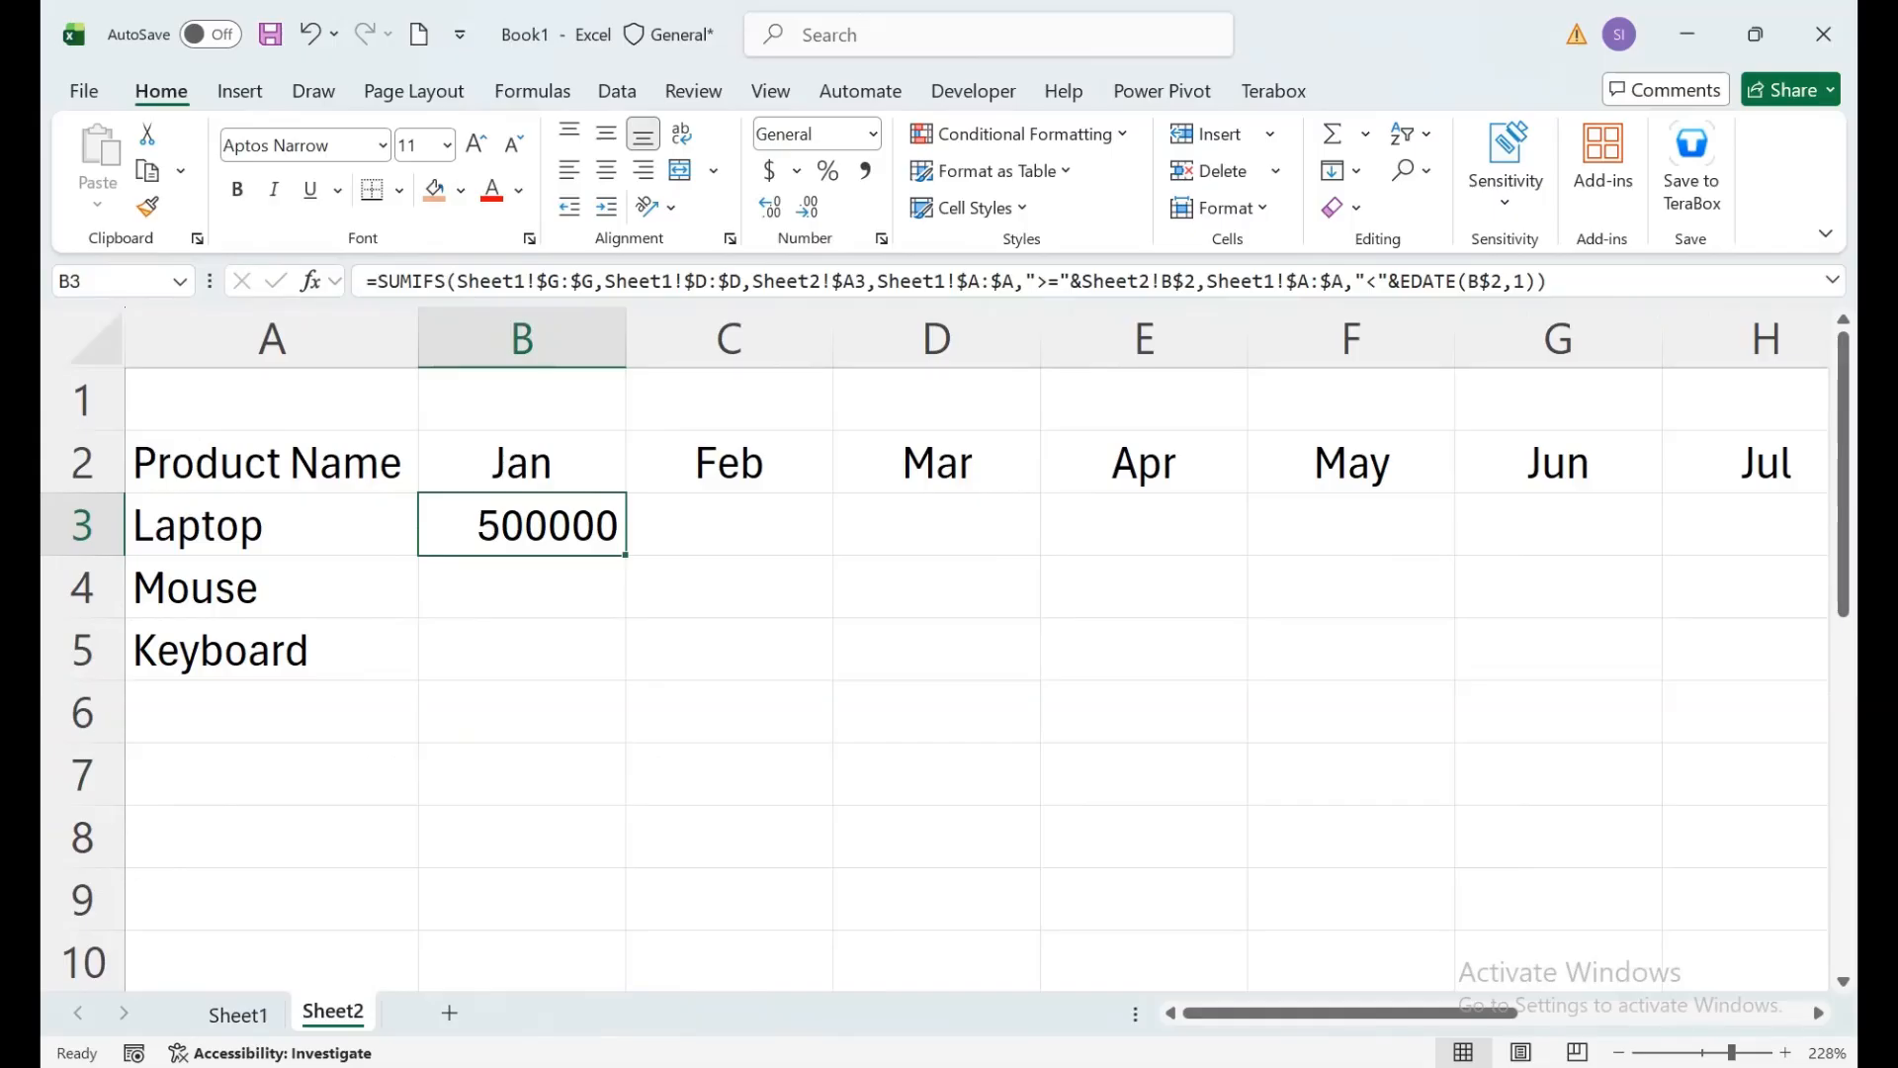
Step: Try the Qty column, Sheet1!E:E, as the sum range of the B3 formula, and undo the change
key("F2")
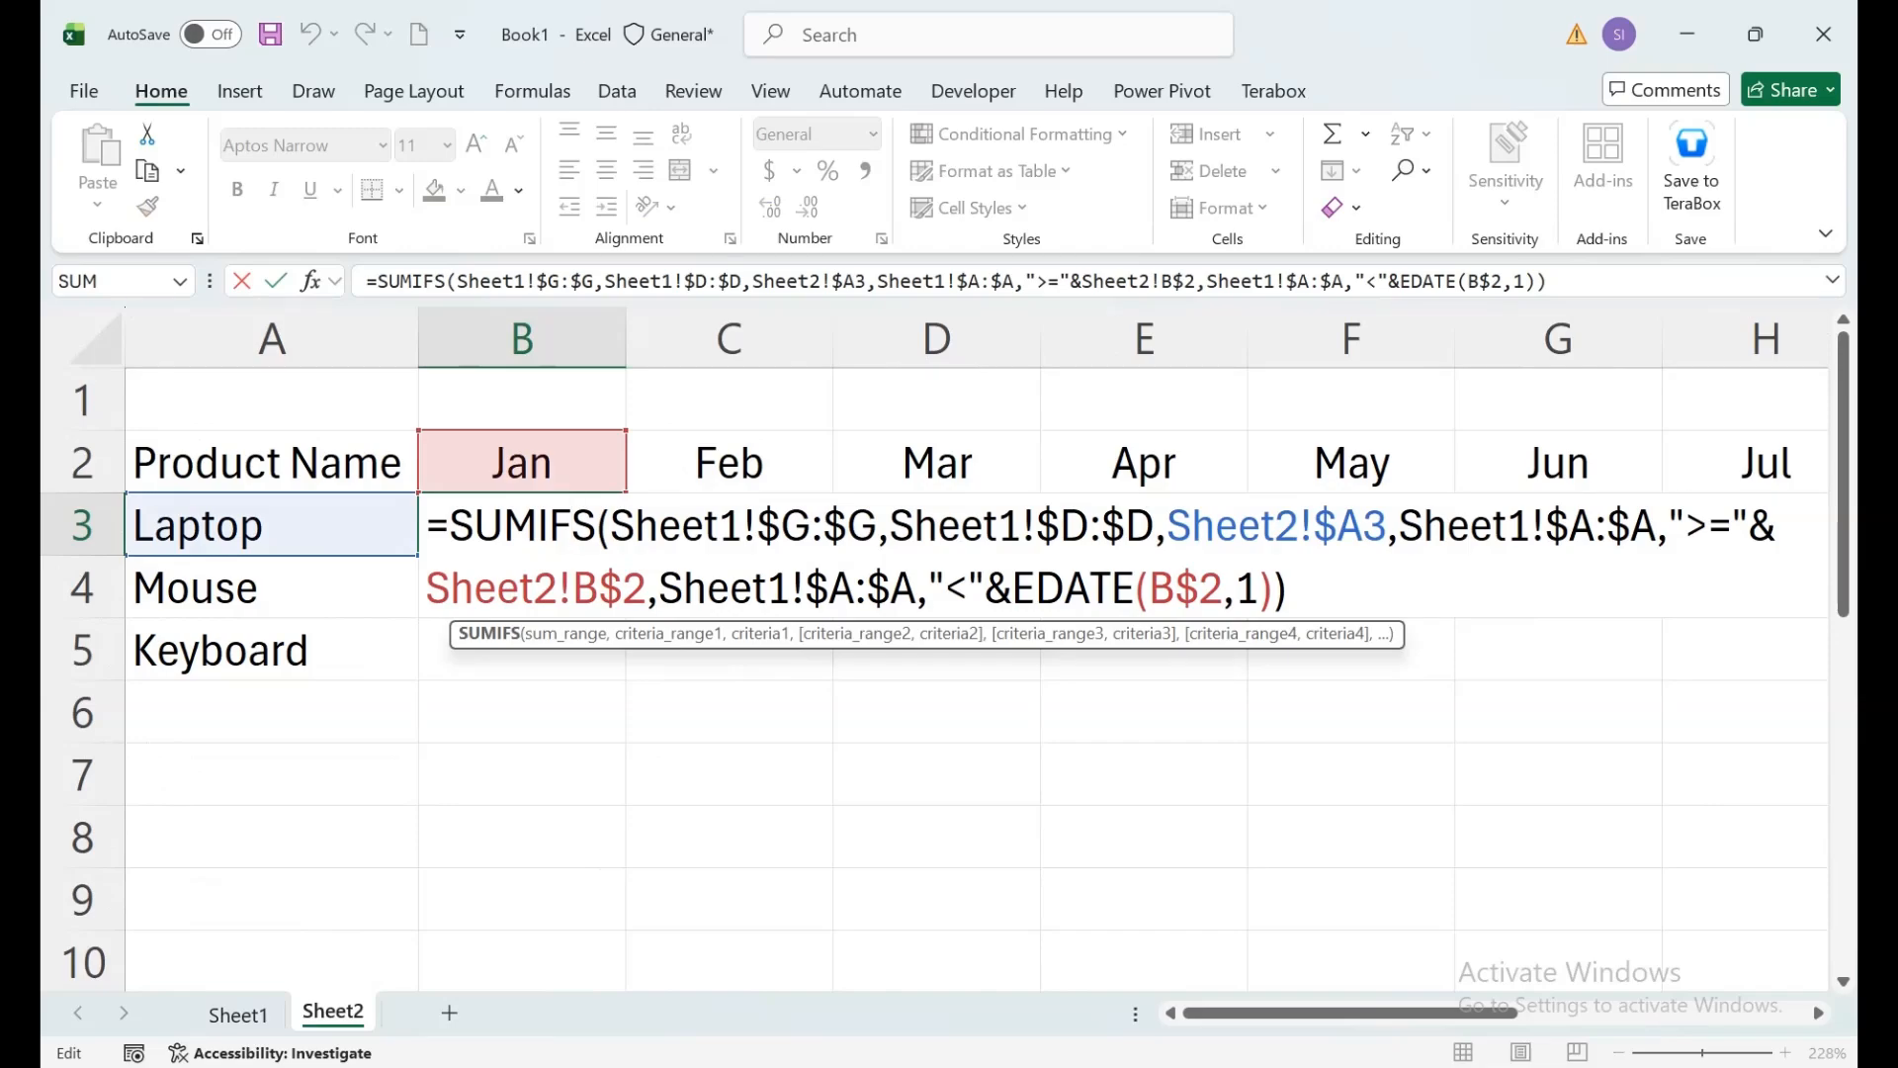
left_click_drag(878, 525, 610, 525)
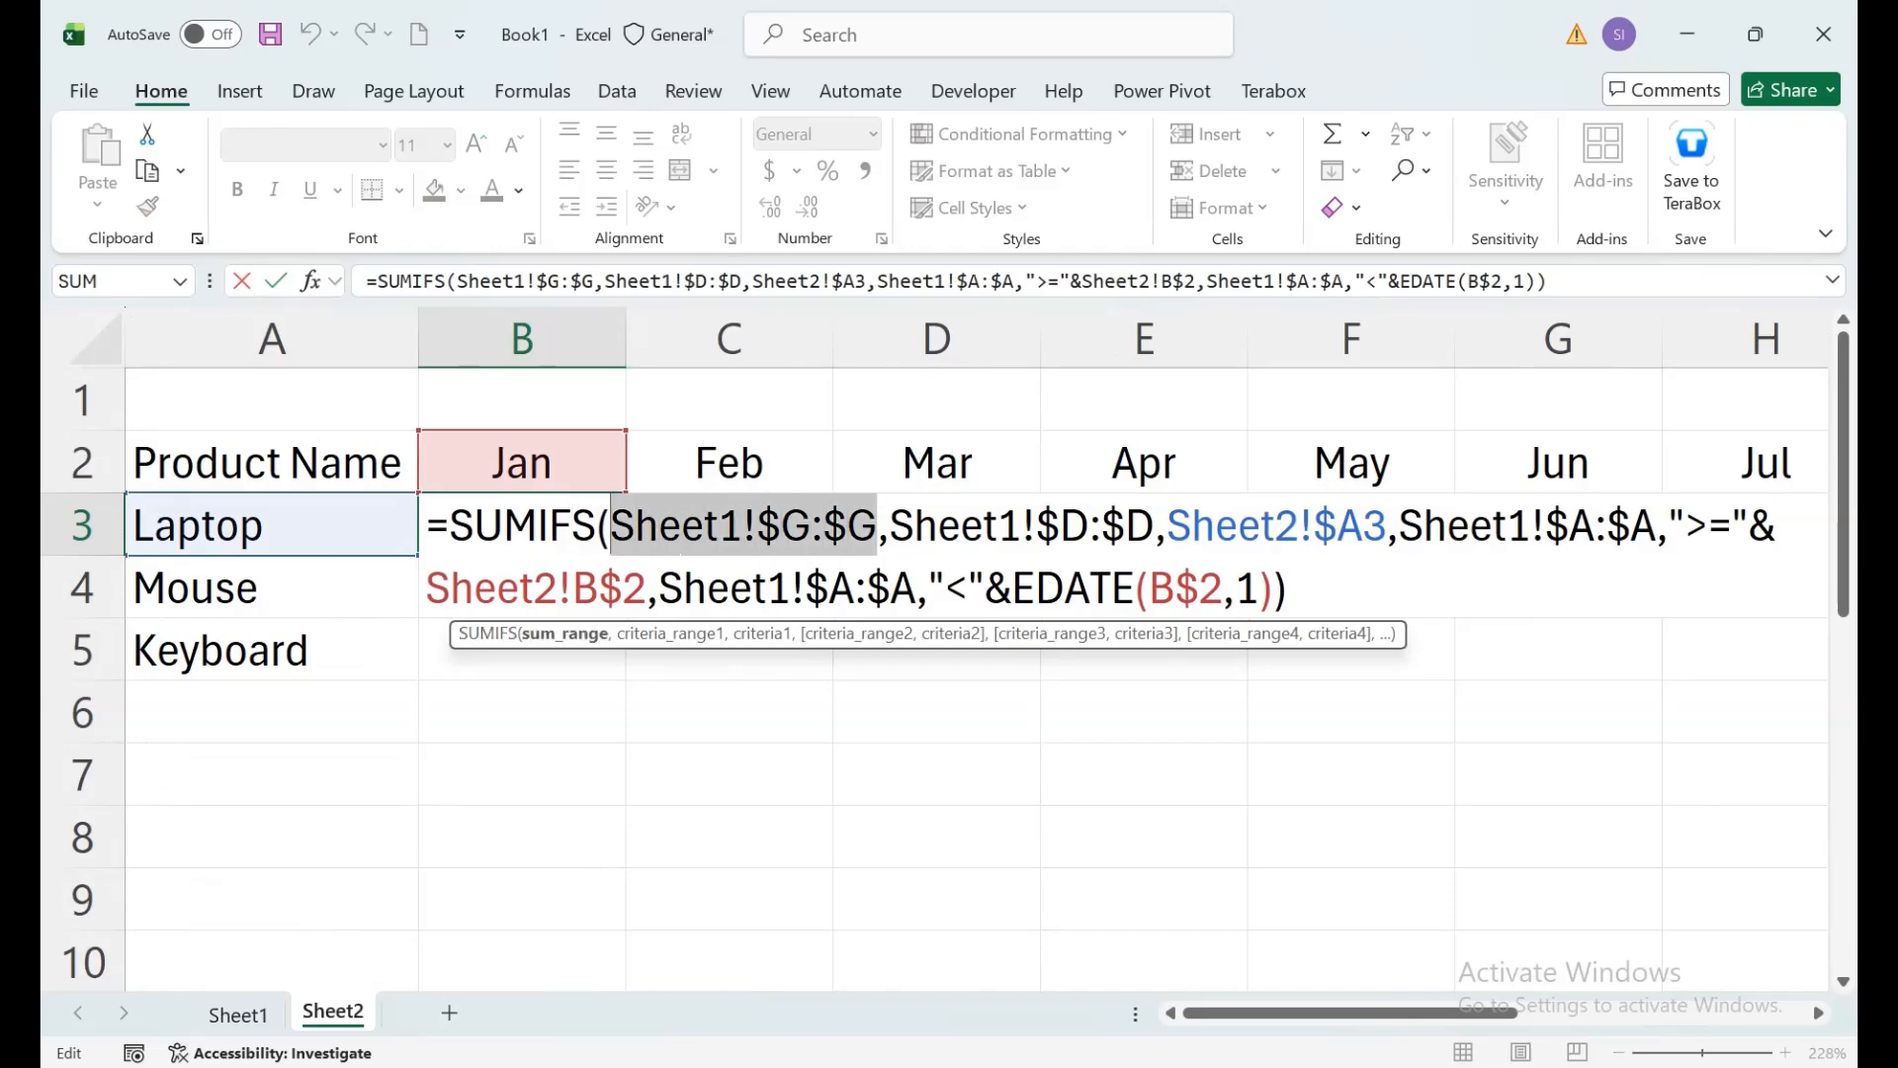
left_click(238, 1013)
left_click(542, 322)
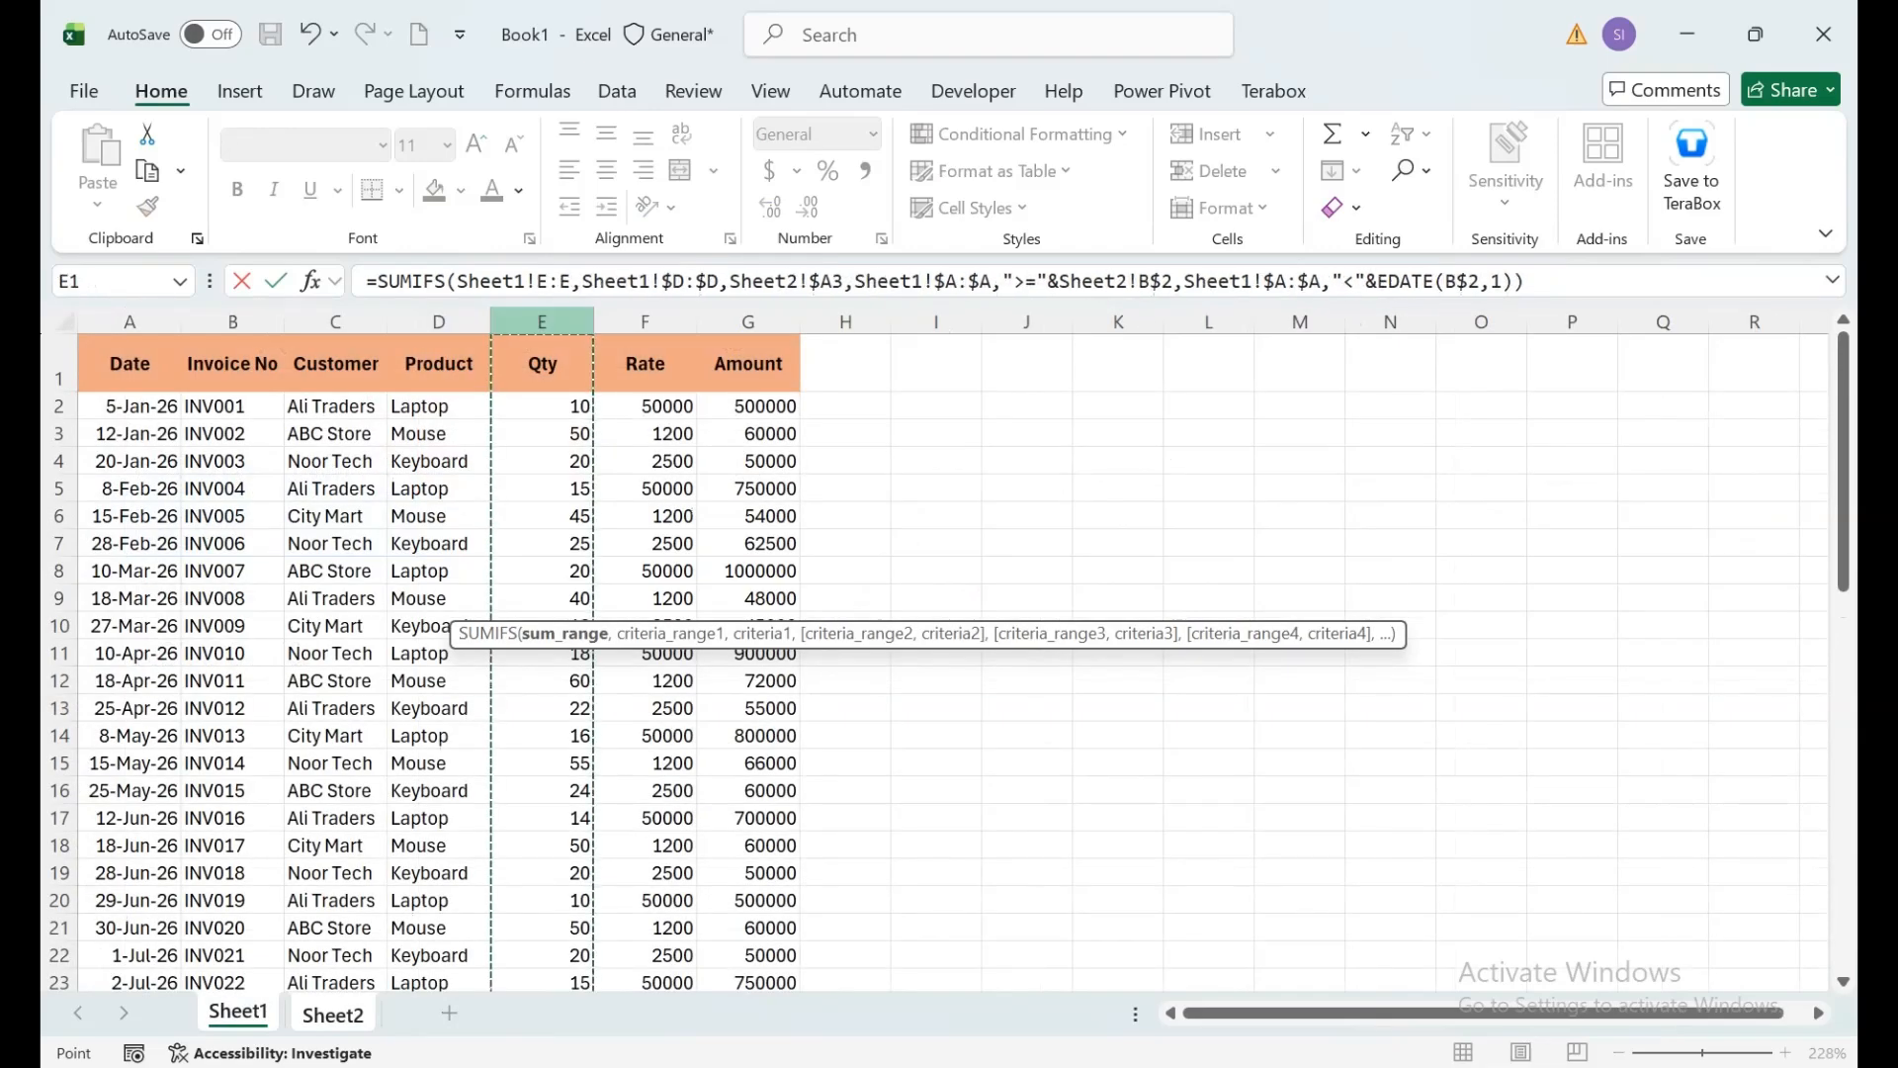
key("Return")
key("Up")
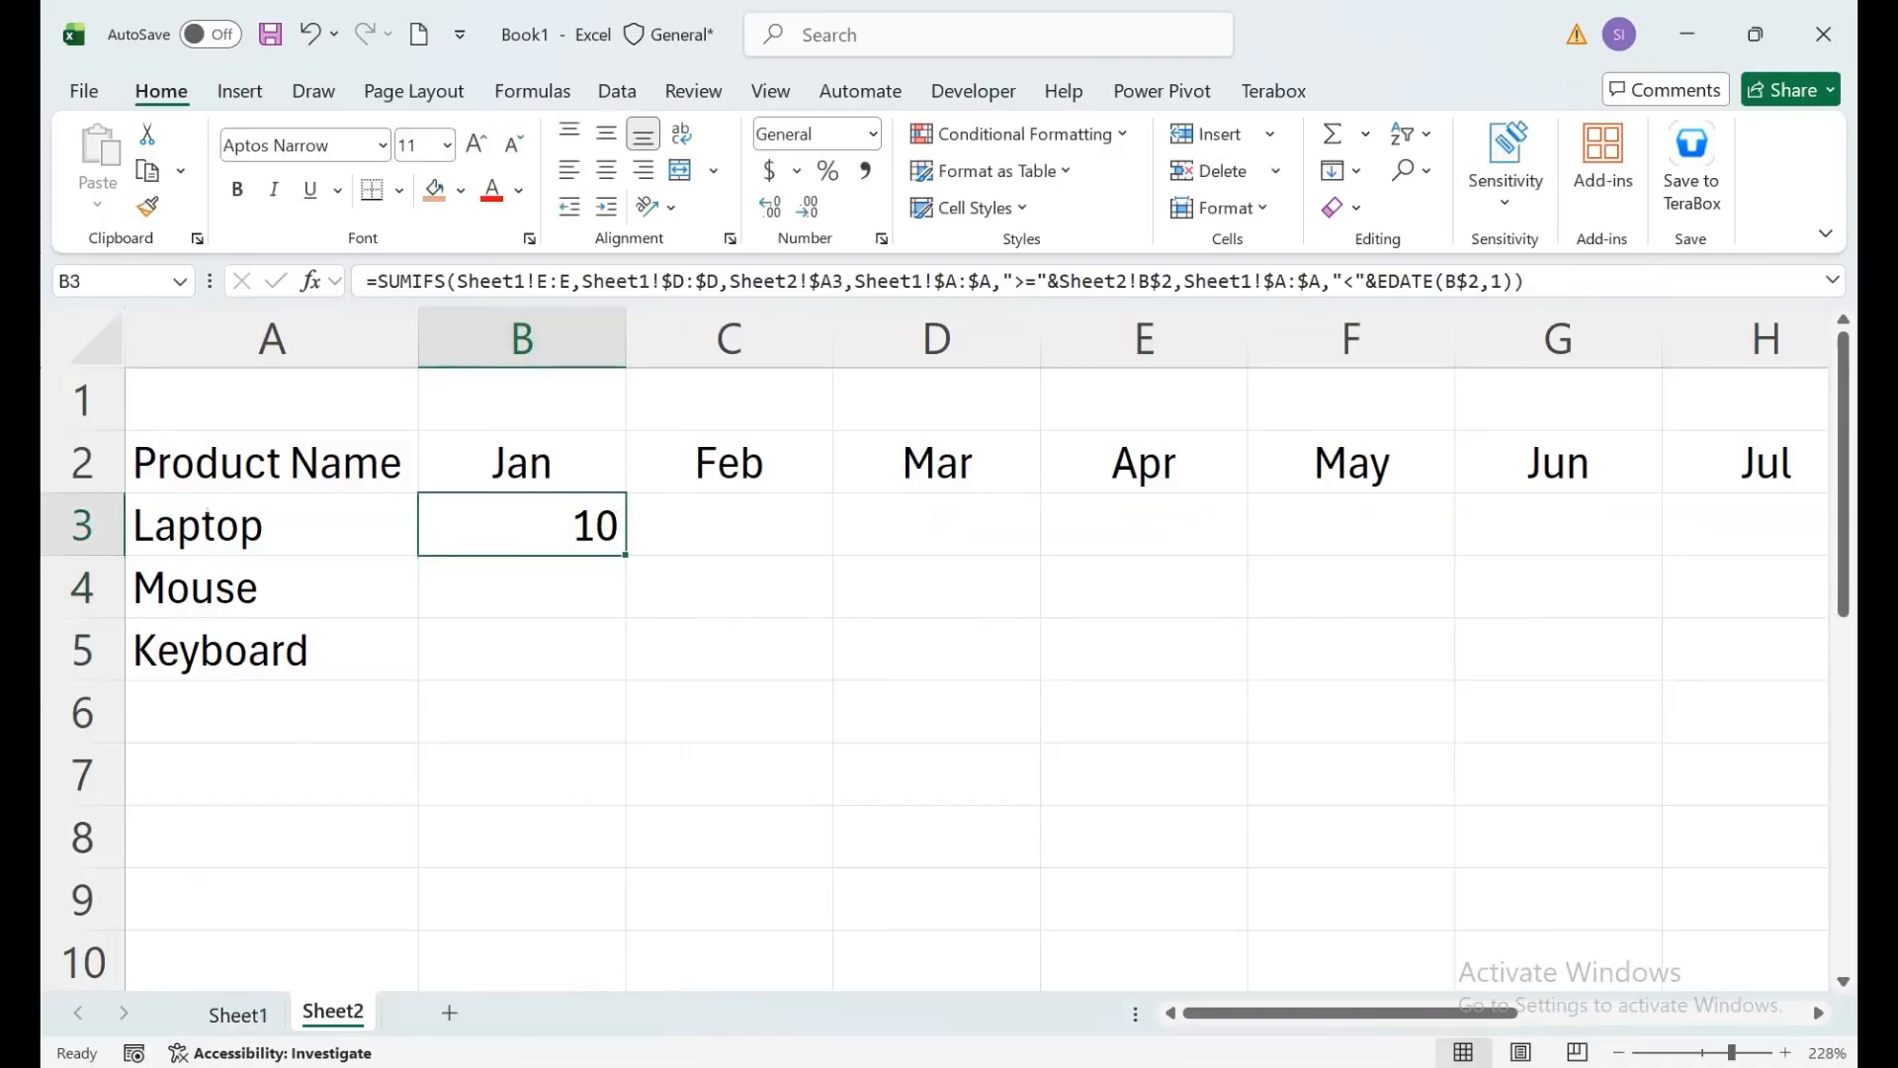
key("Up")
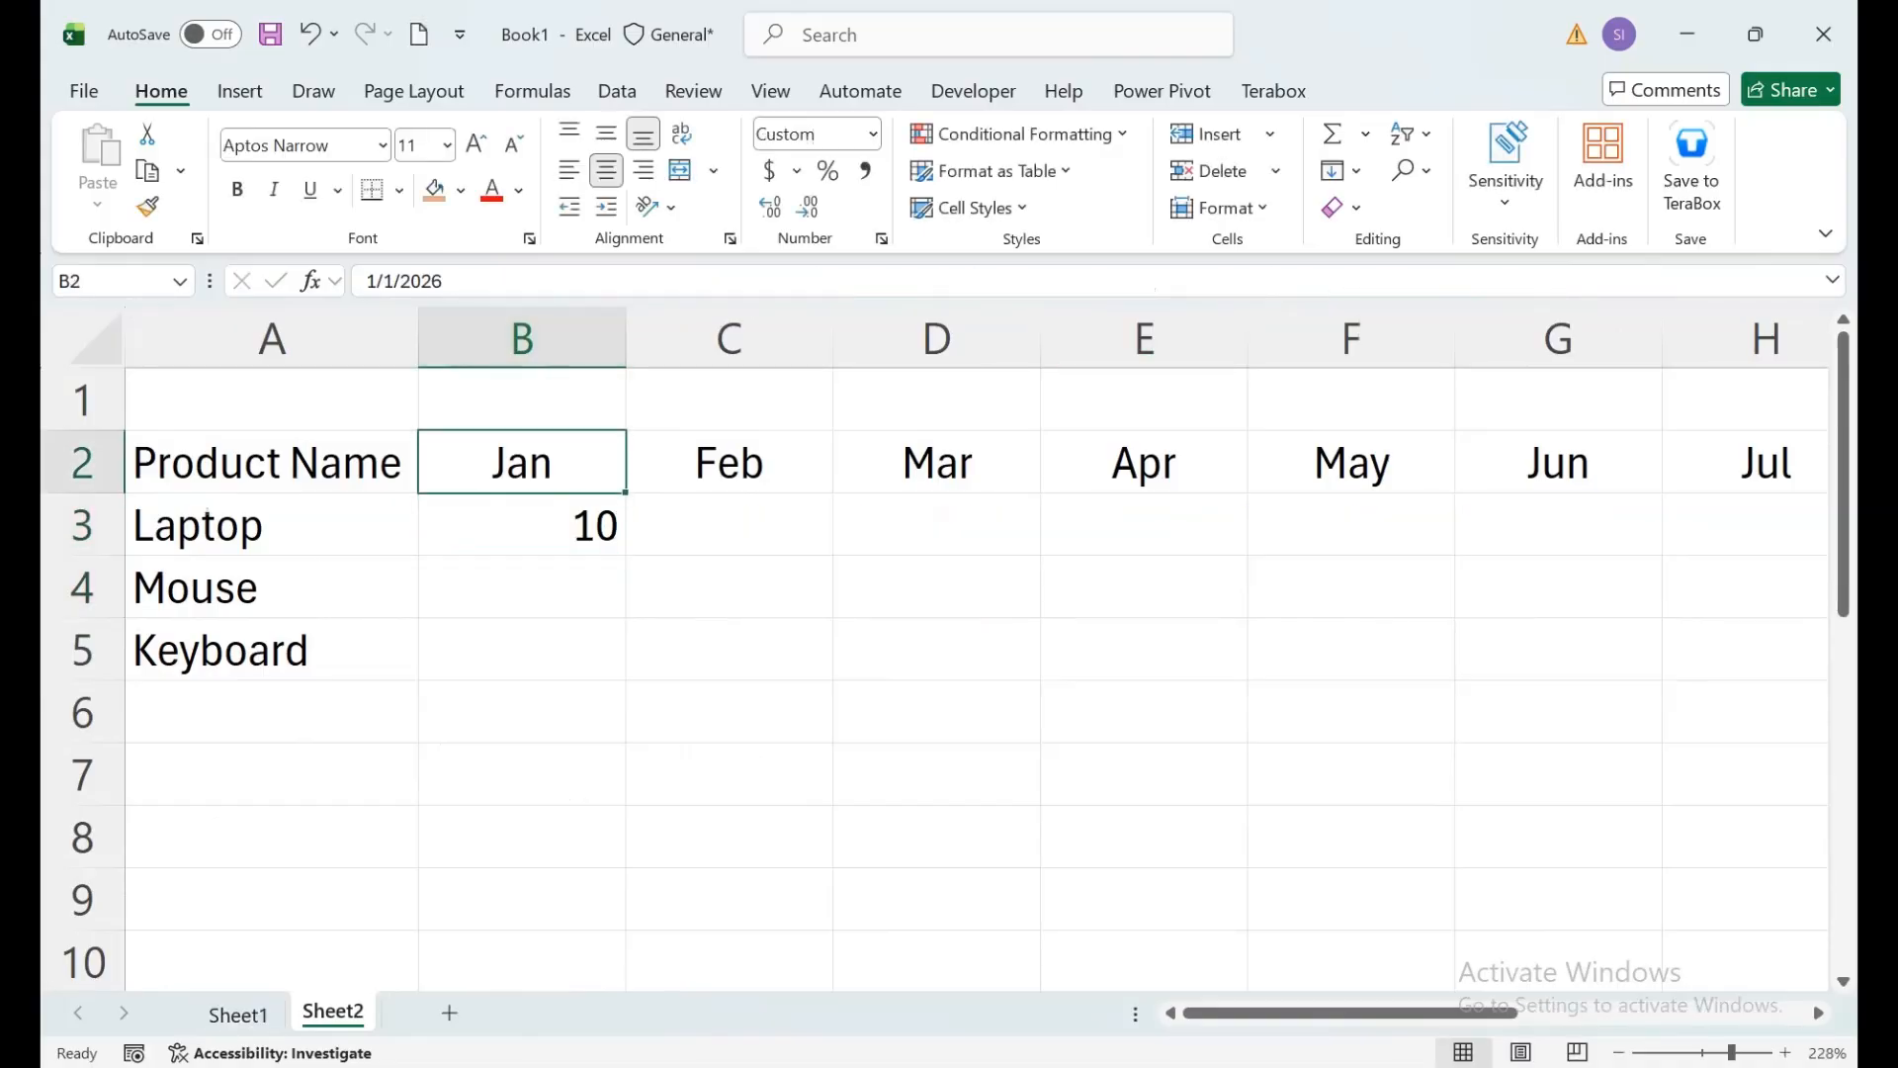
key("ctrl+z")
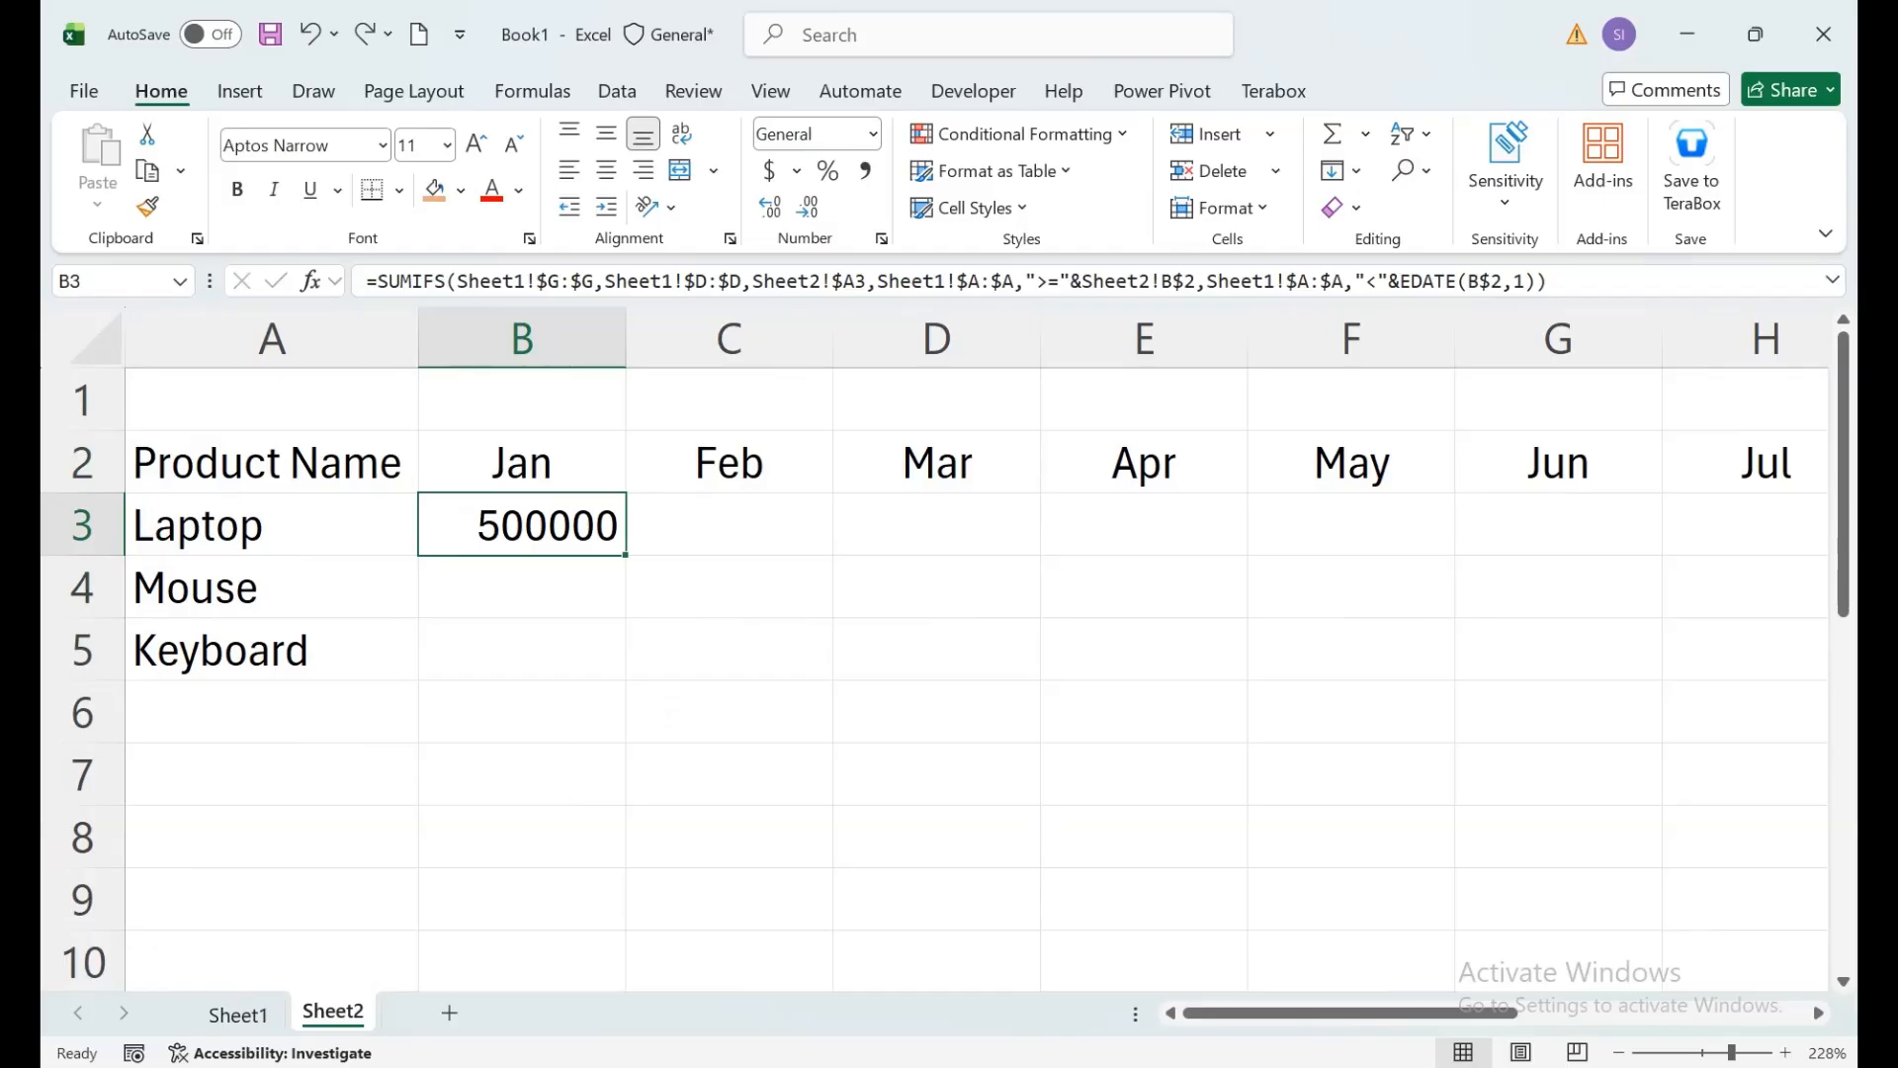
Step: Compare the product list in A3:A5 with the Product column entries on Sheet1
left_click_drag(272, 525, 272, 651)
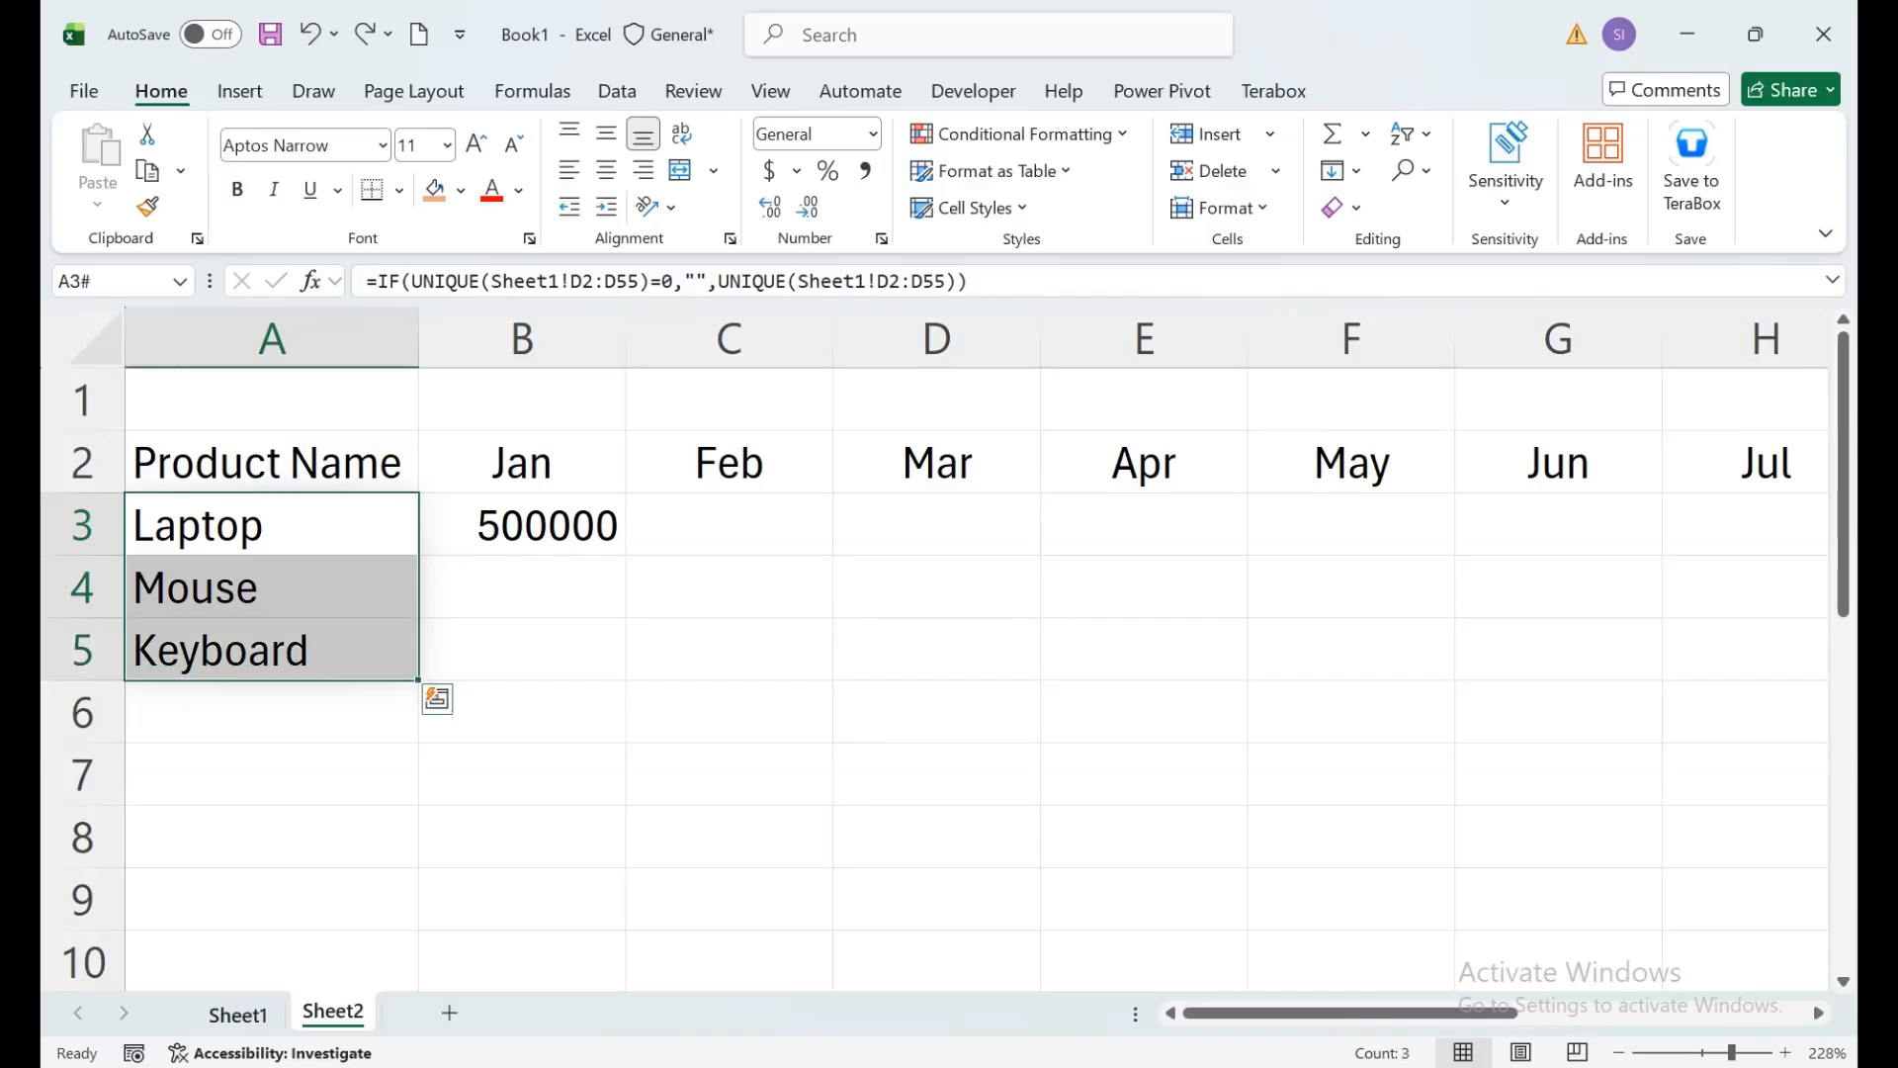
left_click(239, 1015)
left_click_drag(439, 406, 439, 624)
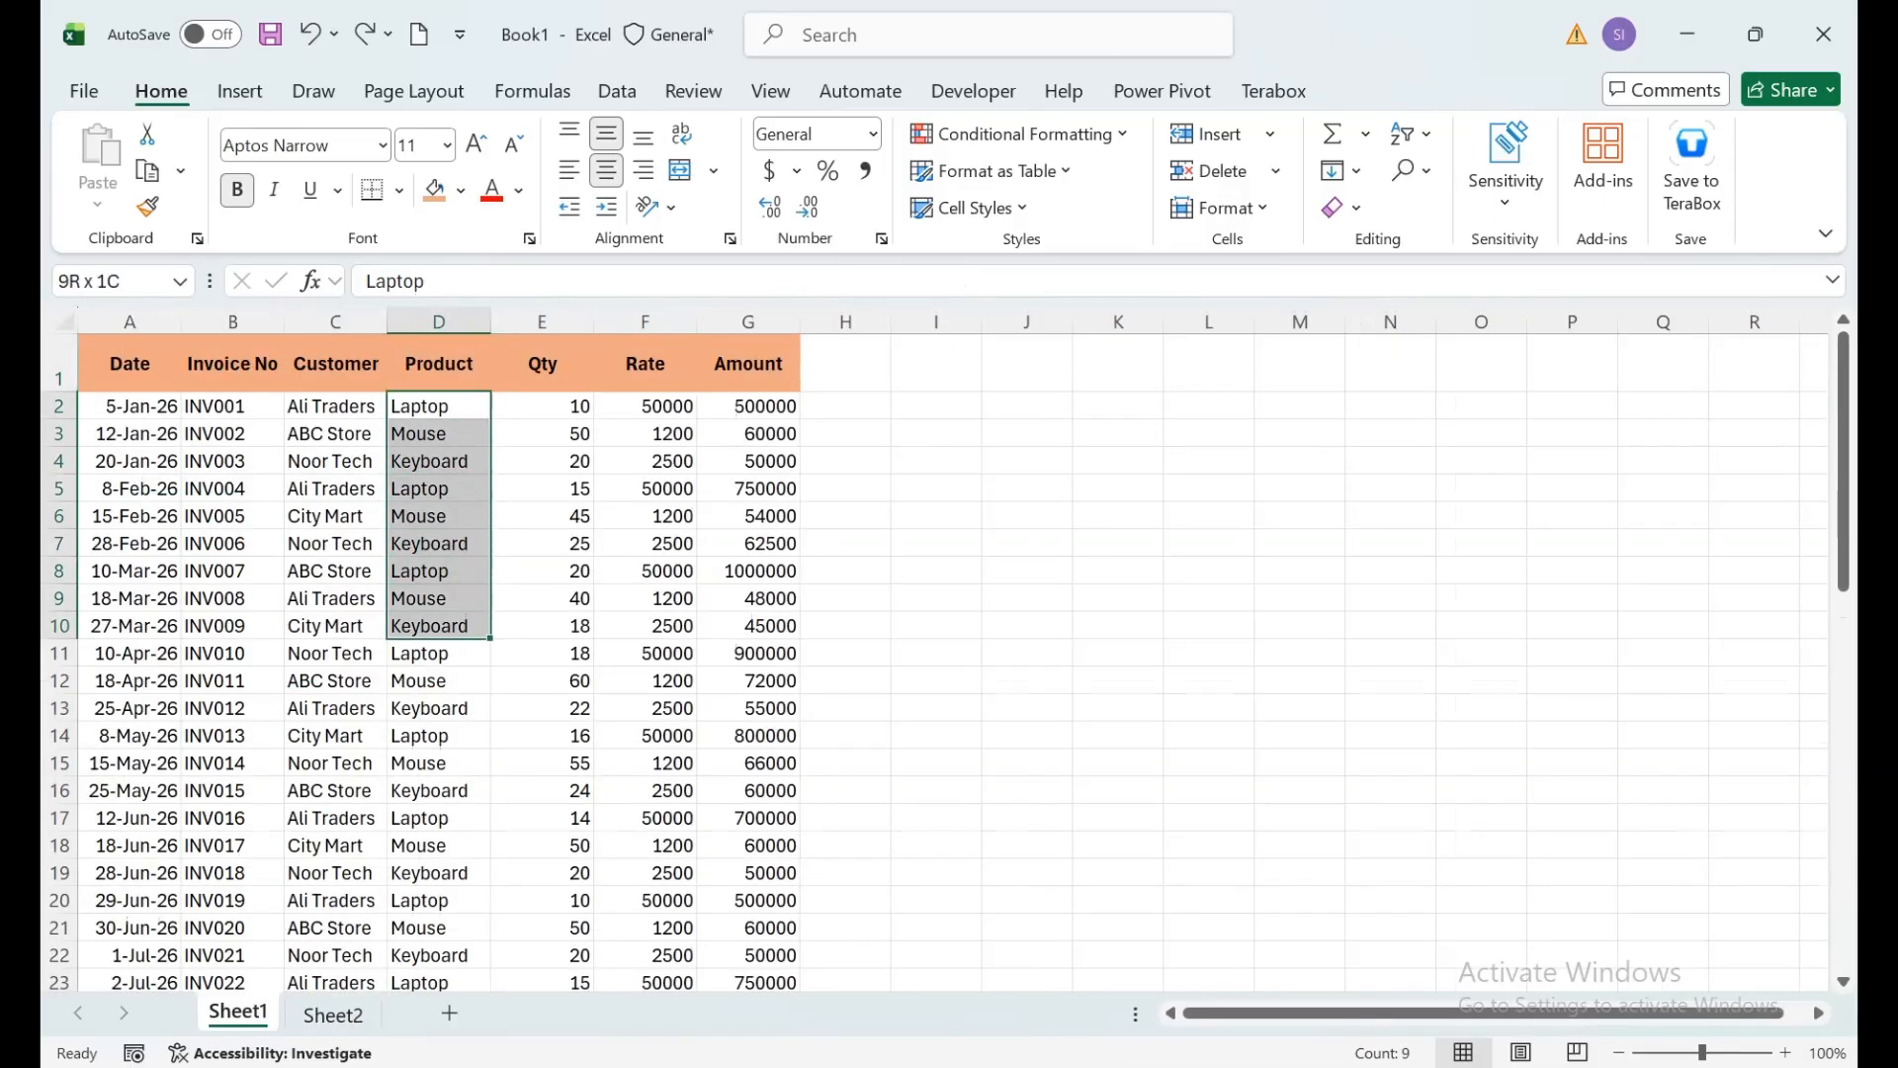
left_click(335, 927)
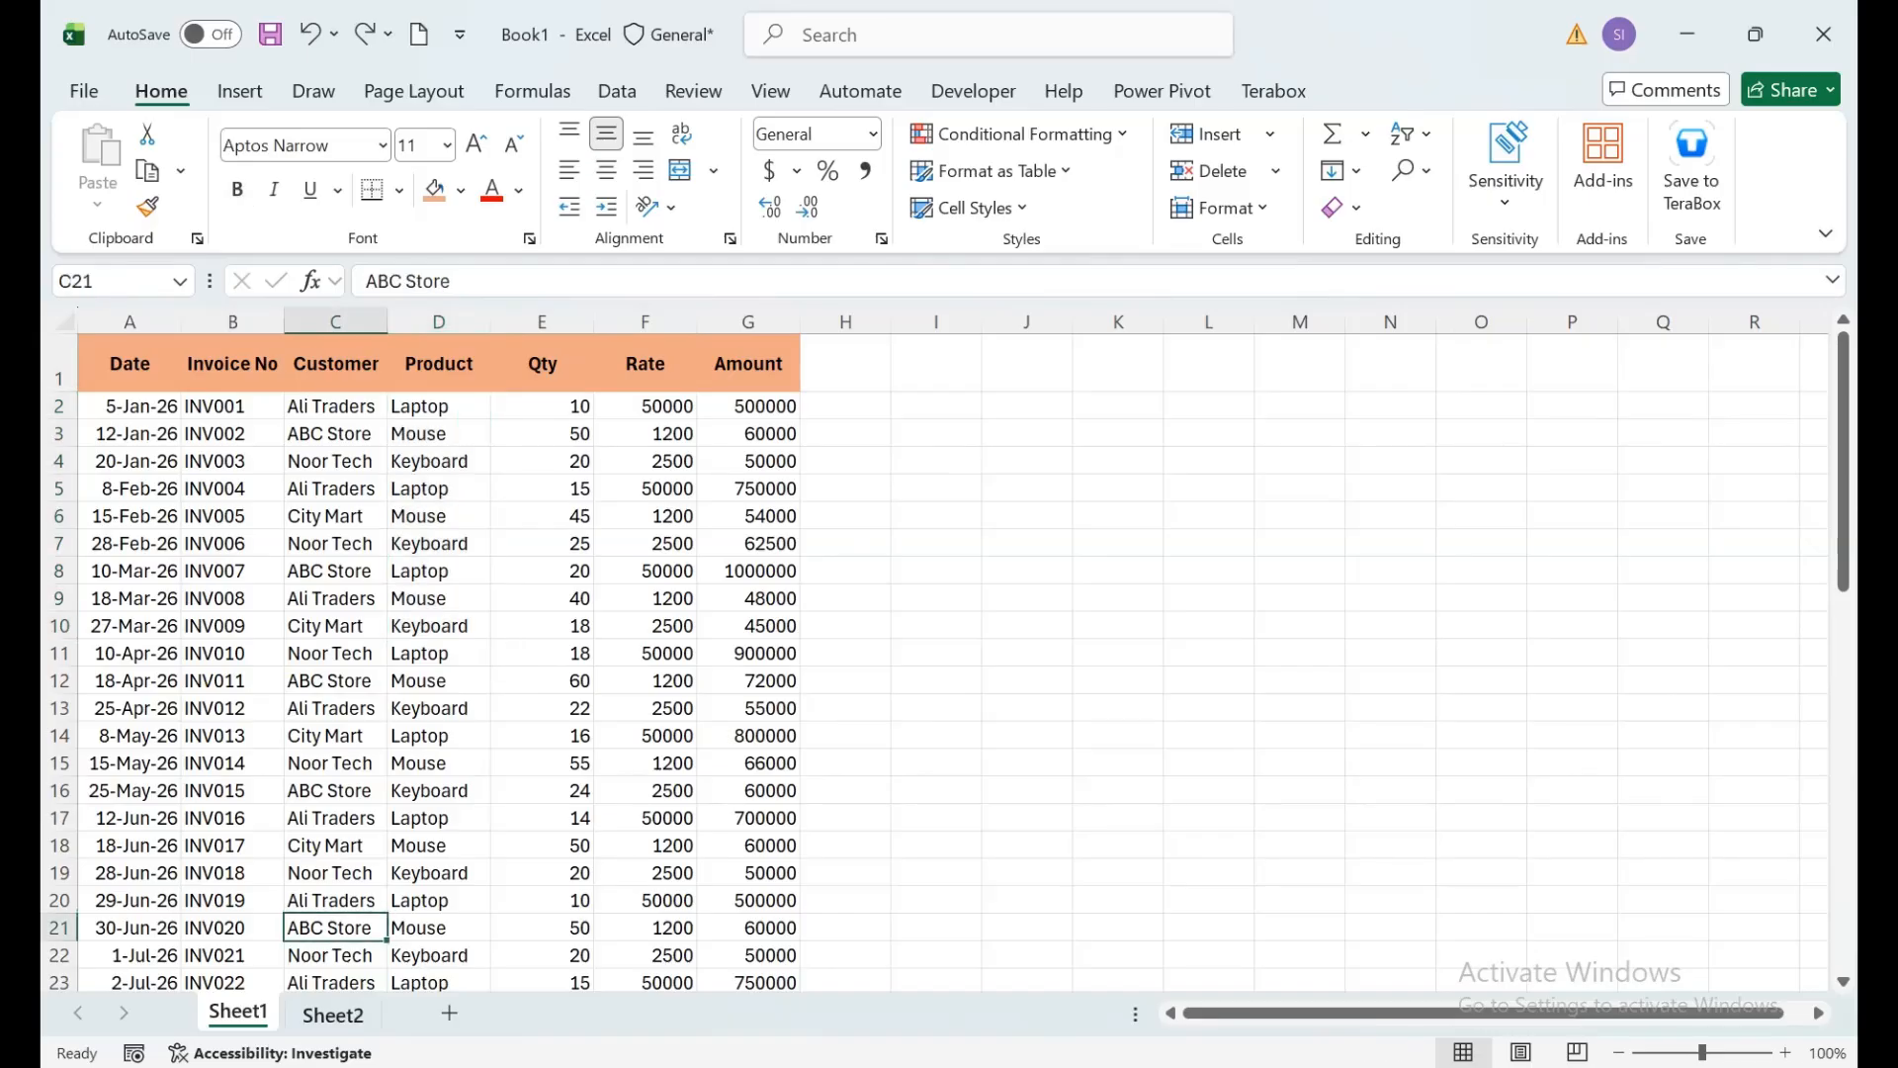
left_click(334, 1014)
Step: Try filling the B3 formula down to B5, and undo the fill
left_click(522, 525)
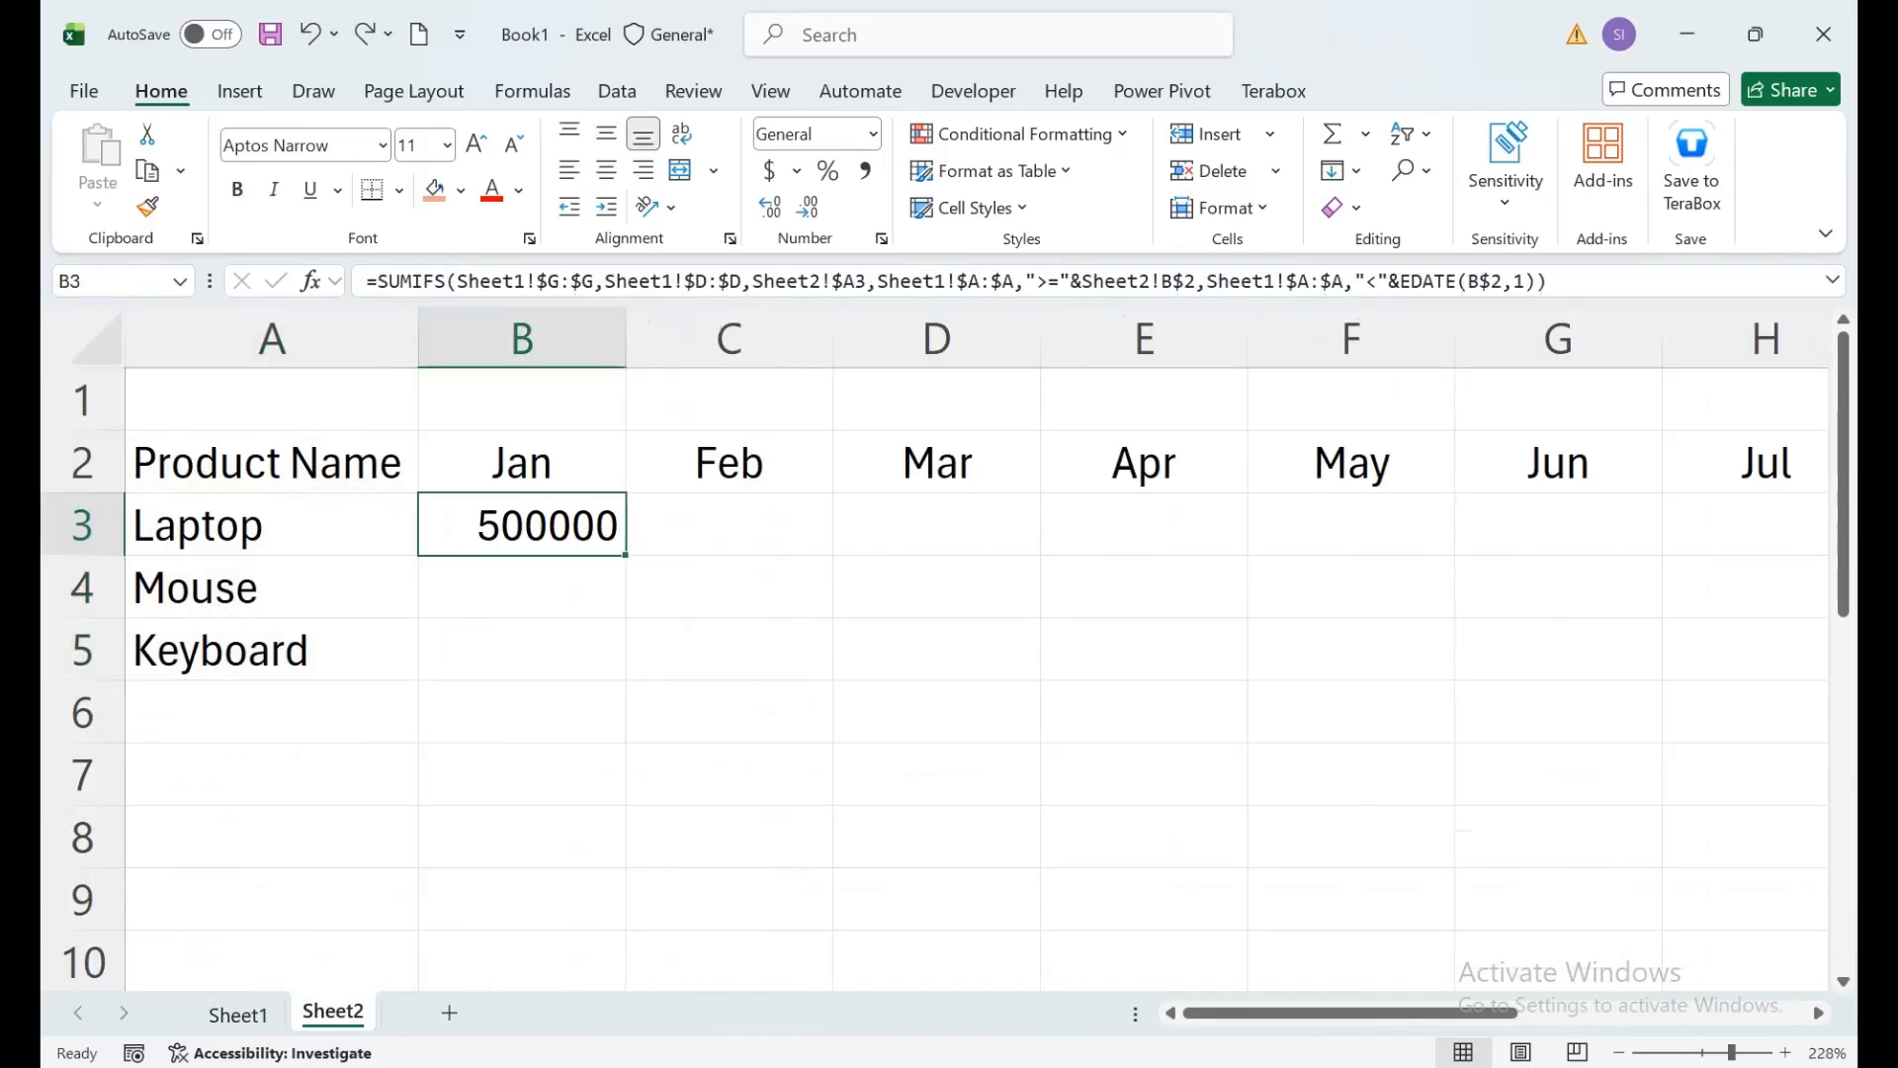
left_click_drag(625, 554, 613, 664)
left_click(522, 525)
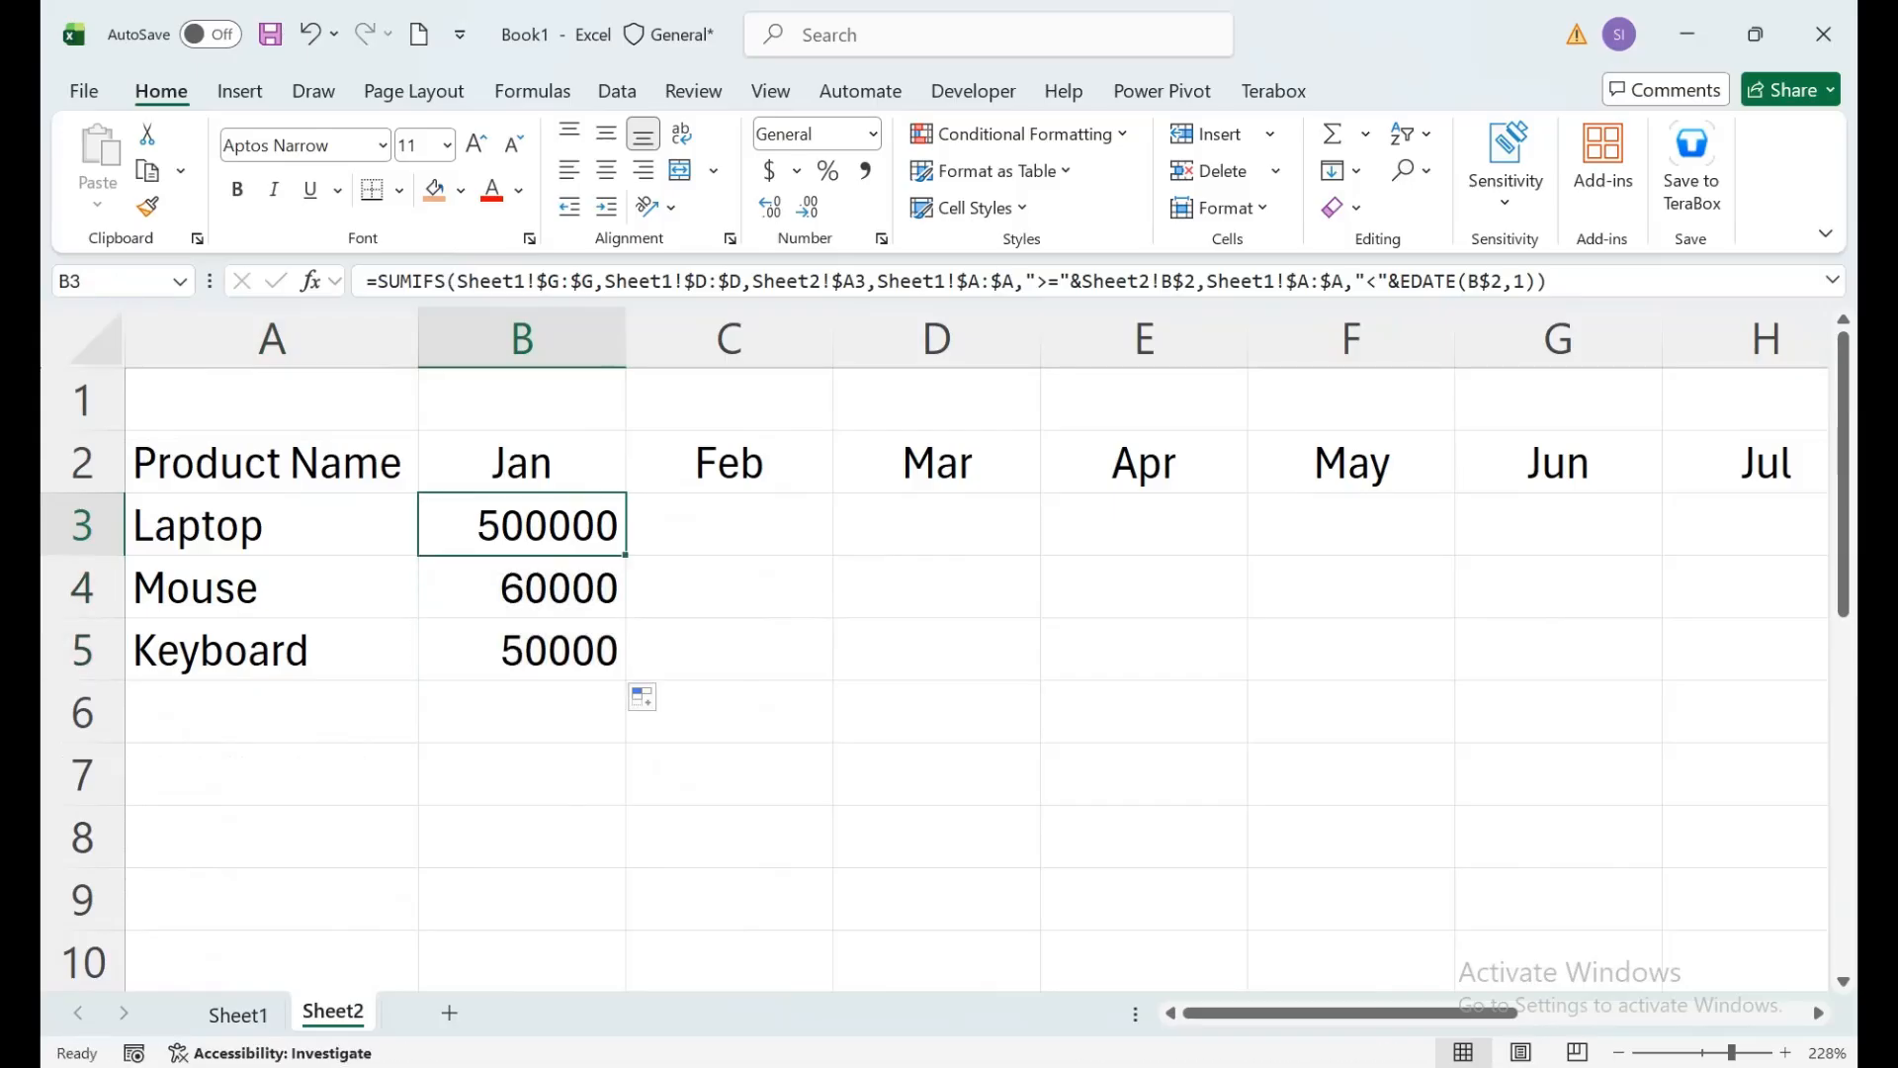
key("ctrl+z")
Step: Copy the B3 formula down through B5 for the Mouse and Keyboard rows
key("shift+Down")
key("shift+Down")
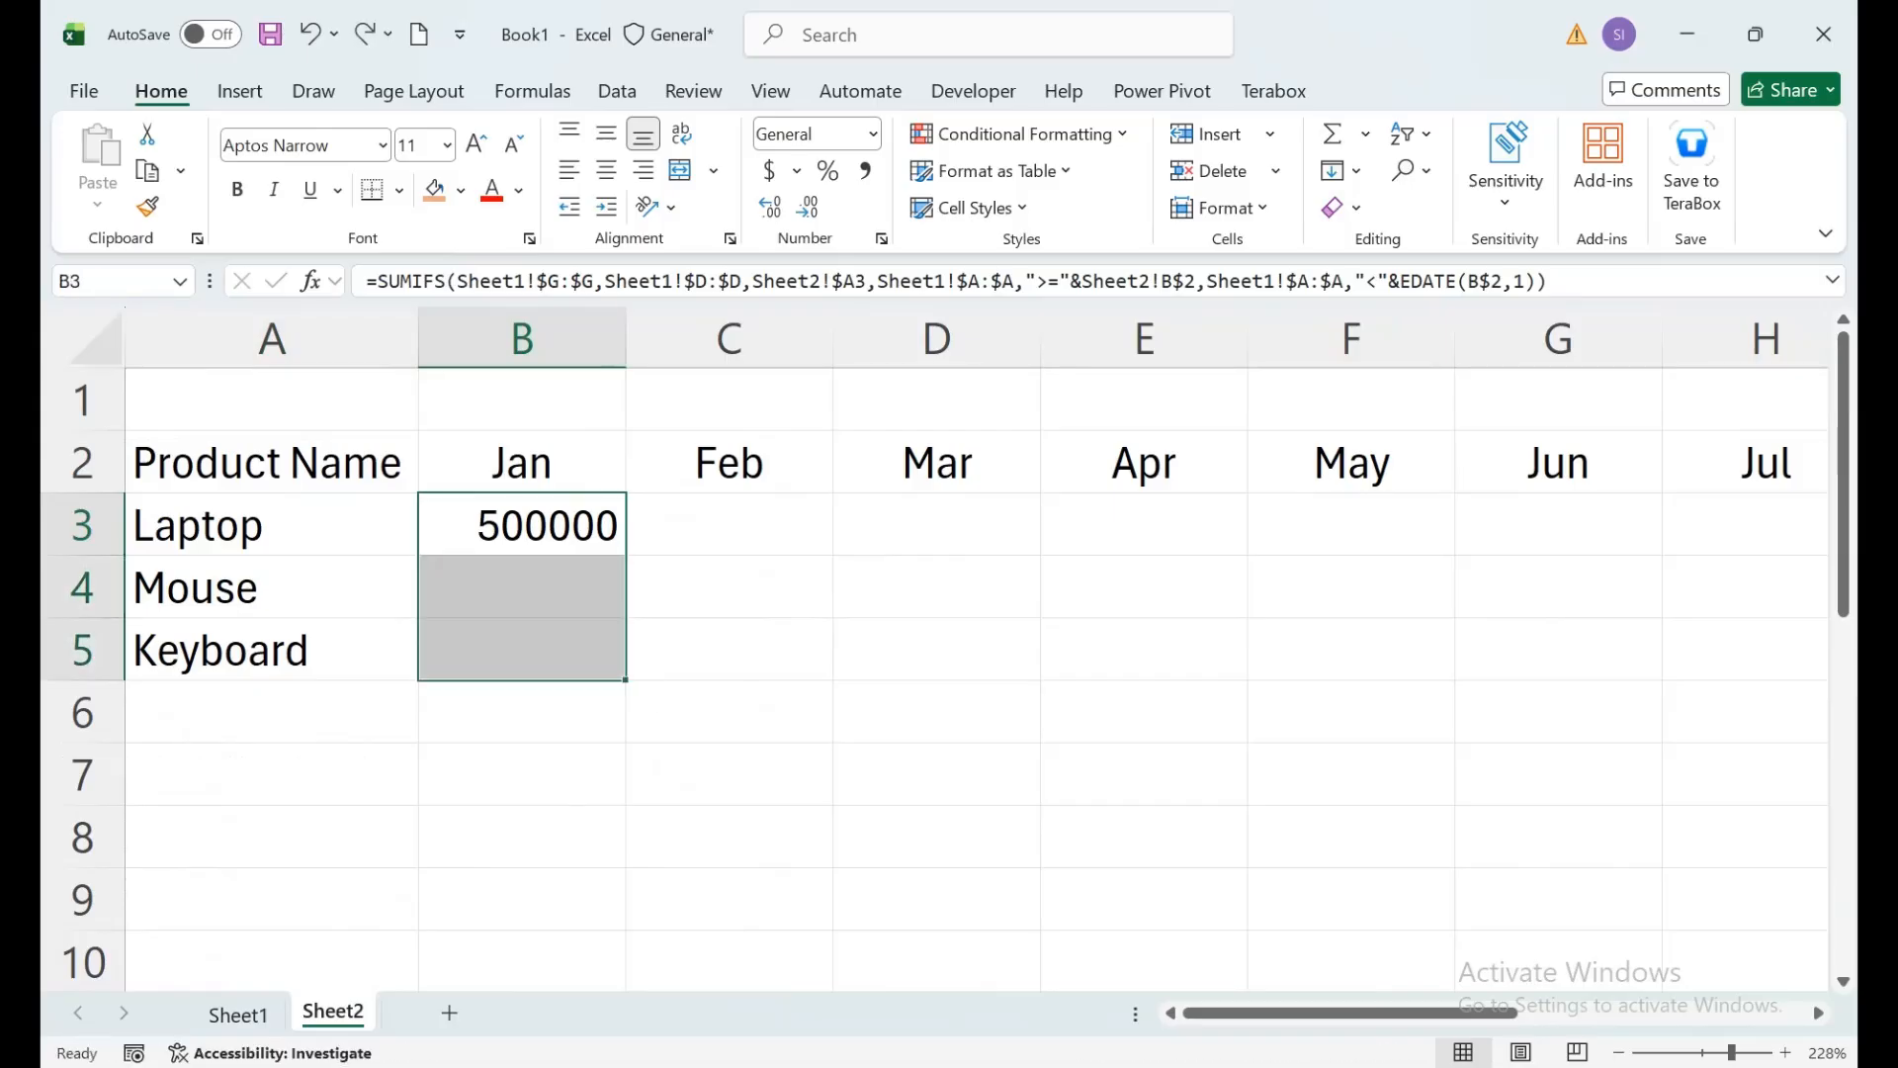
key("ctrl+d")
Step: Copy the formulas in B3:B5 across through column M to cover every month up to Dec
key("shift+Right")
key("shift+Right")
key("shift+Right")
key("shift+Right")
key("shift+Right")
key("shift+Right")
key("shift+Right")
key("shift+Right")
key("shift+Right")
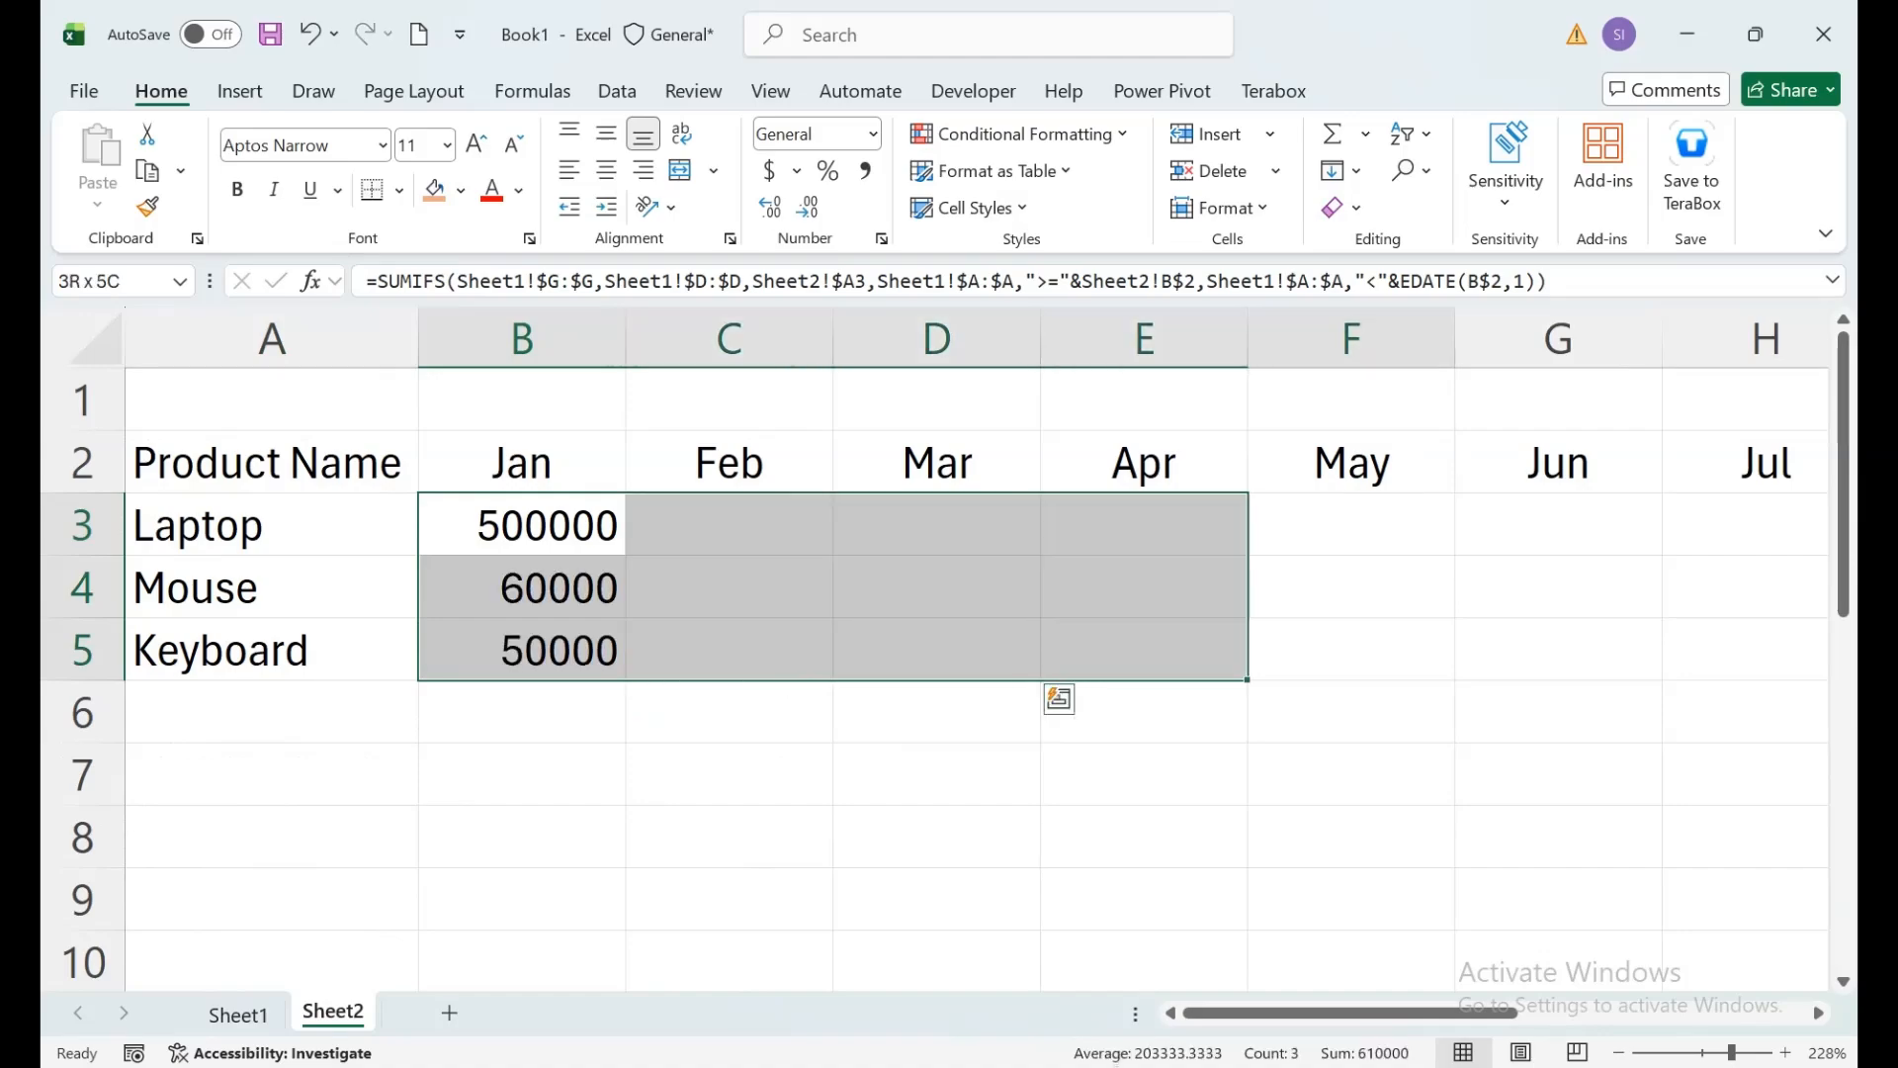
key("shift+Right")
key("shift+Right")
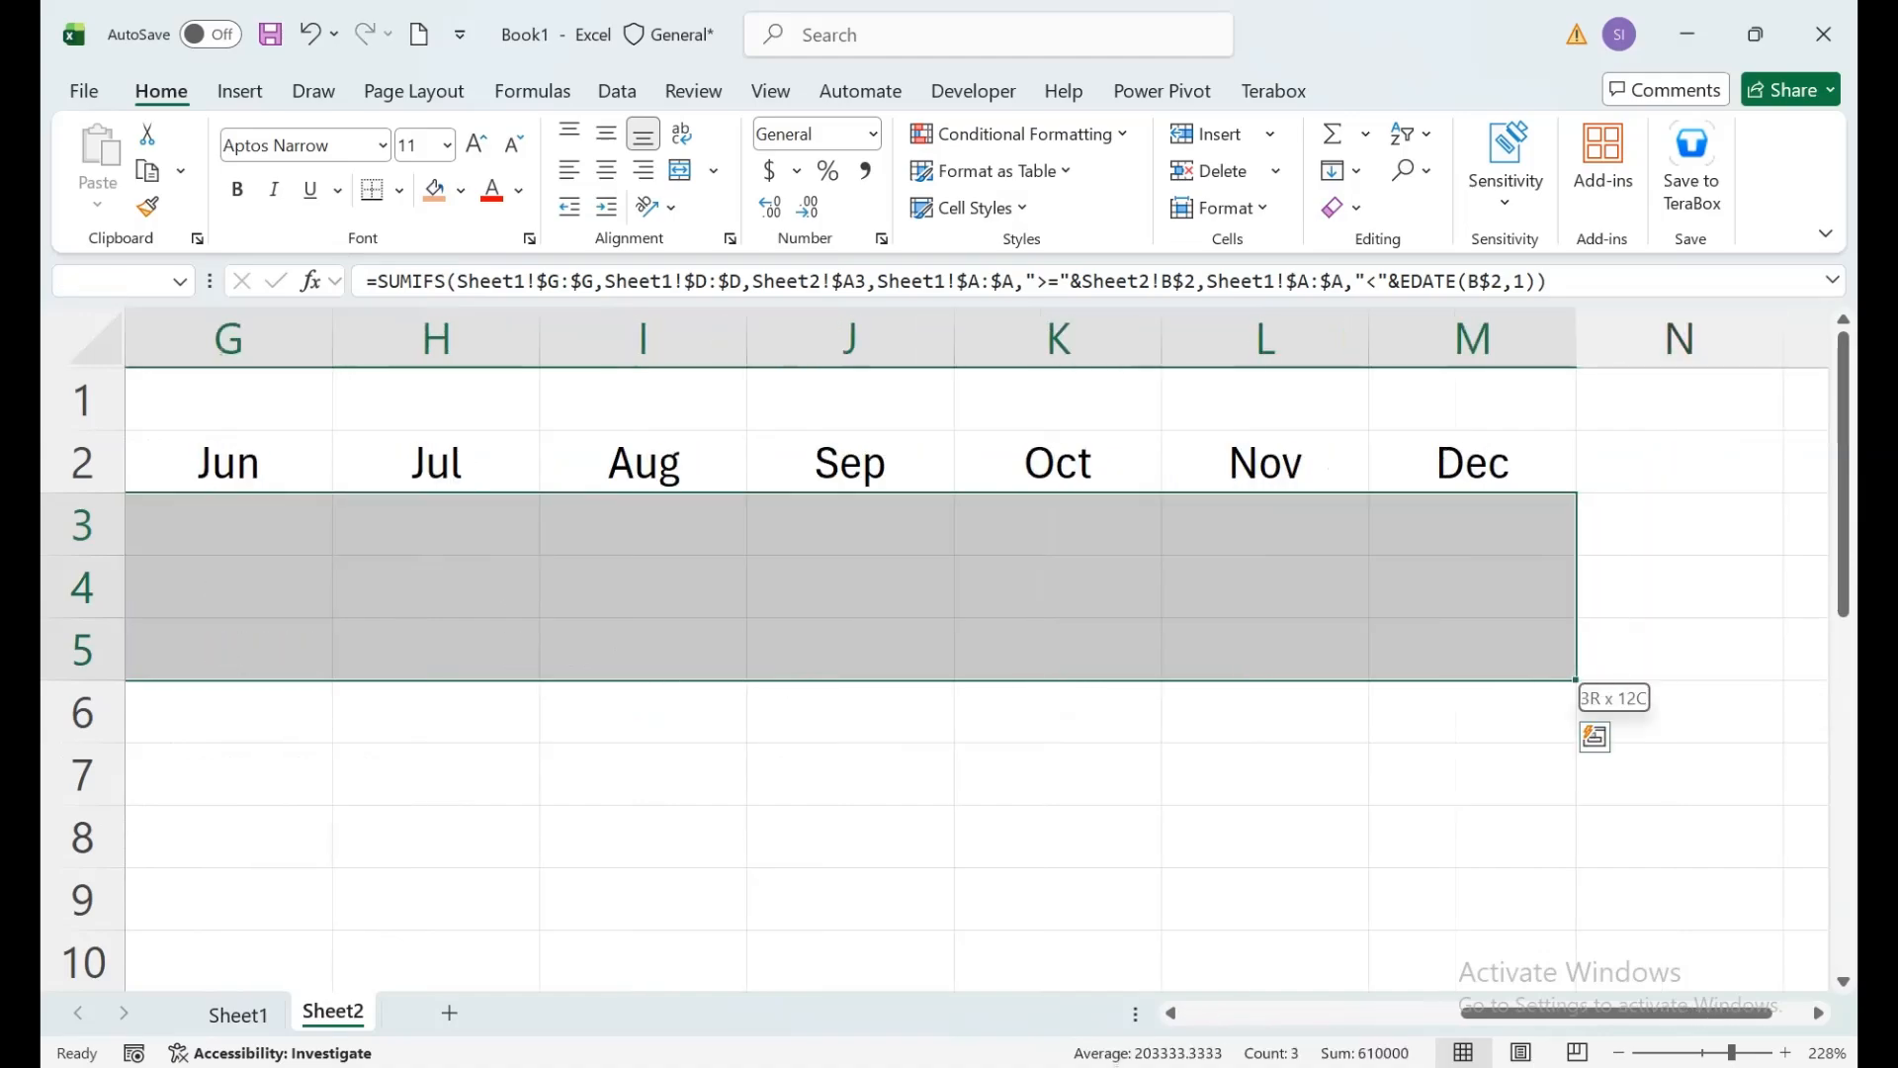
key("ctrl+r")
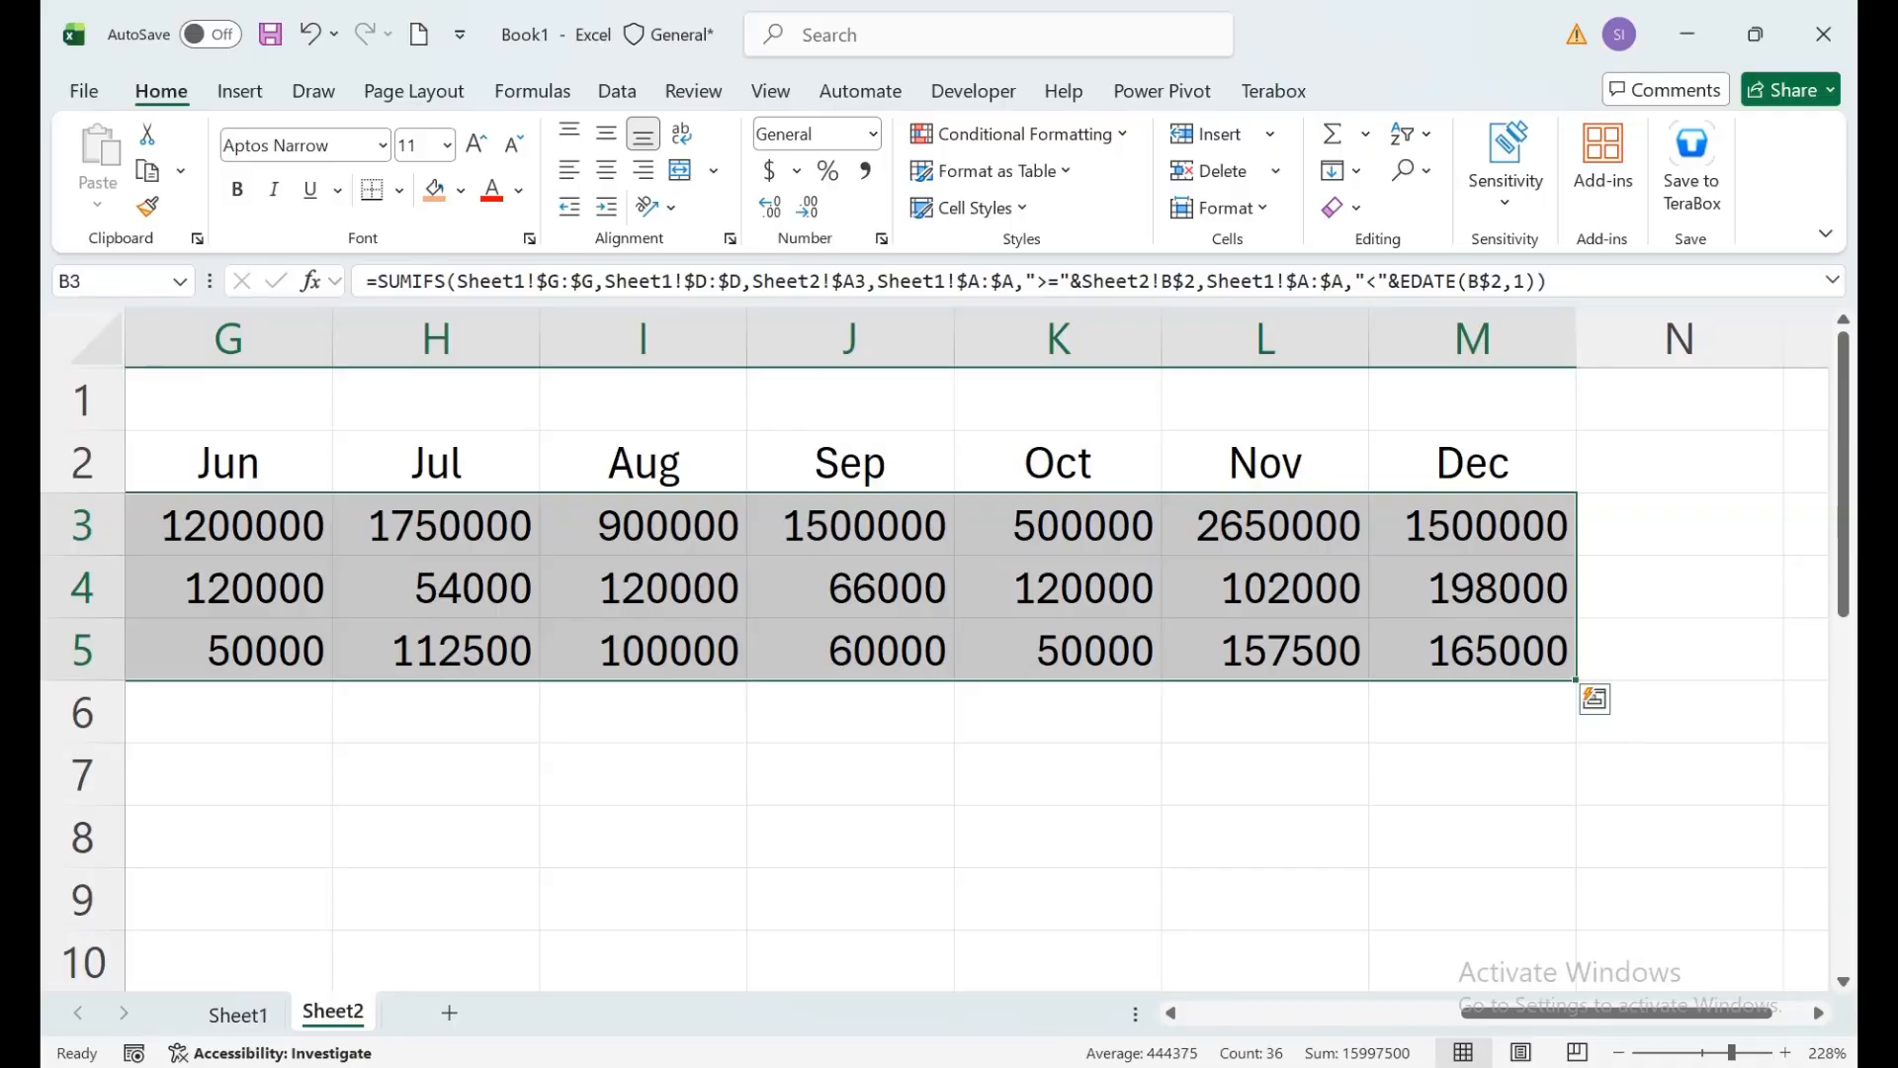
left_click(1264, 898)
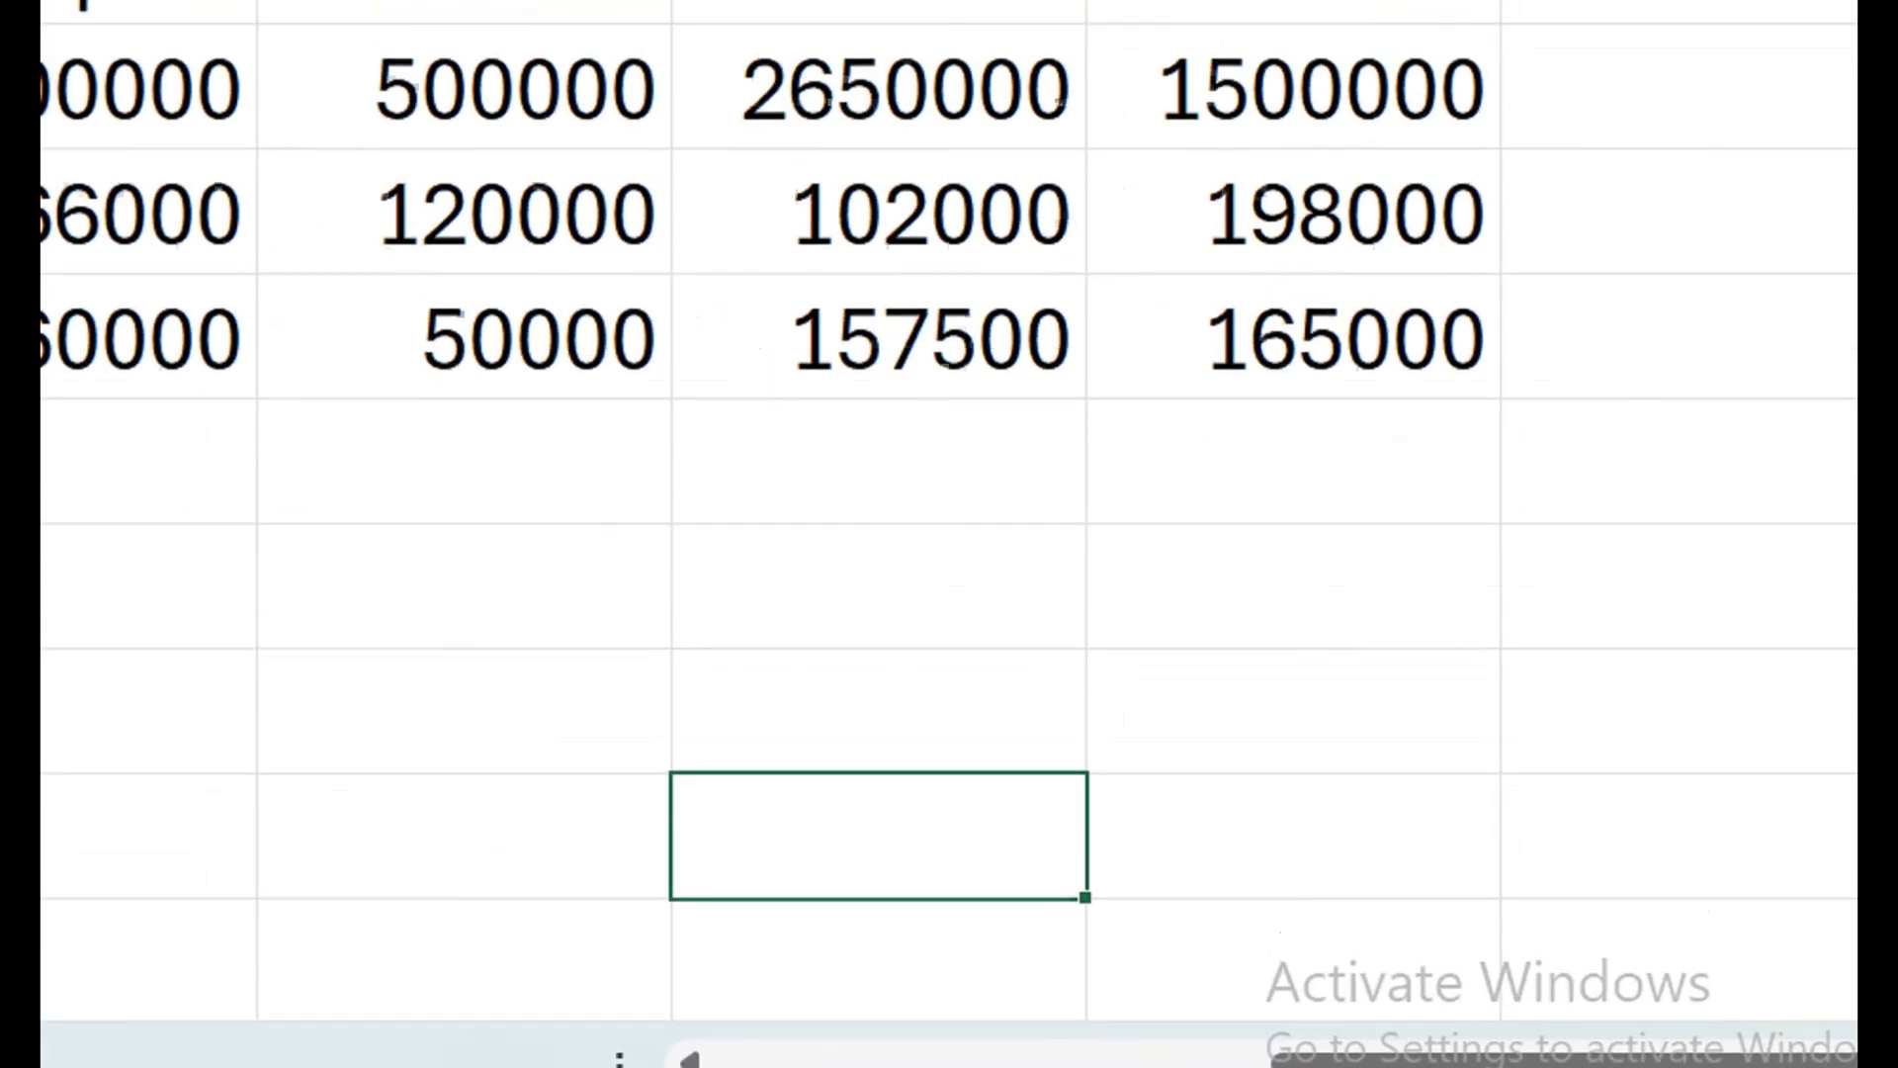
Step: Compare the sum of the monthly figures in B3:M5 with the sum of the Amount column on Sheet1
left_click(1472, 526)
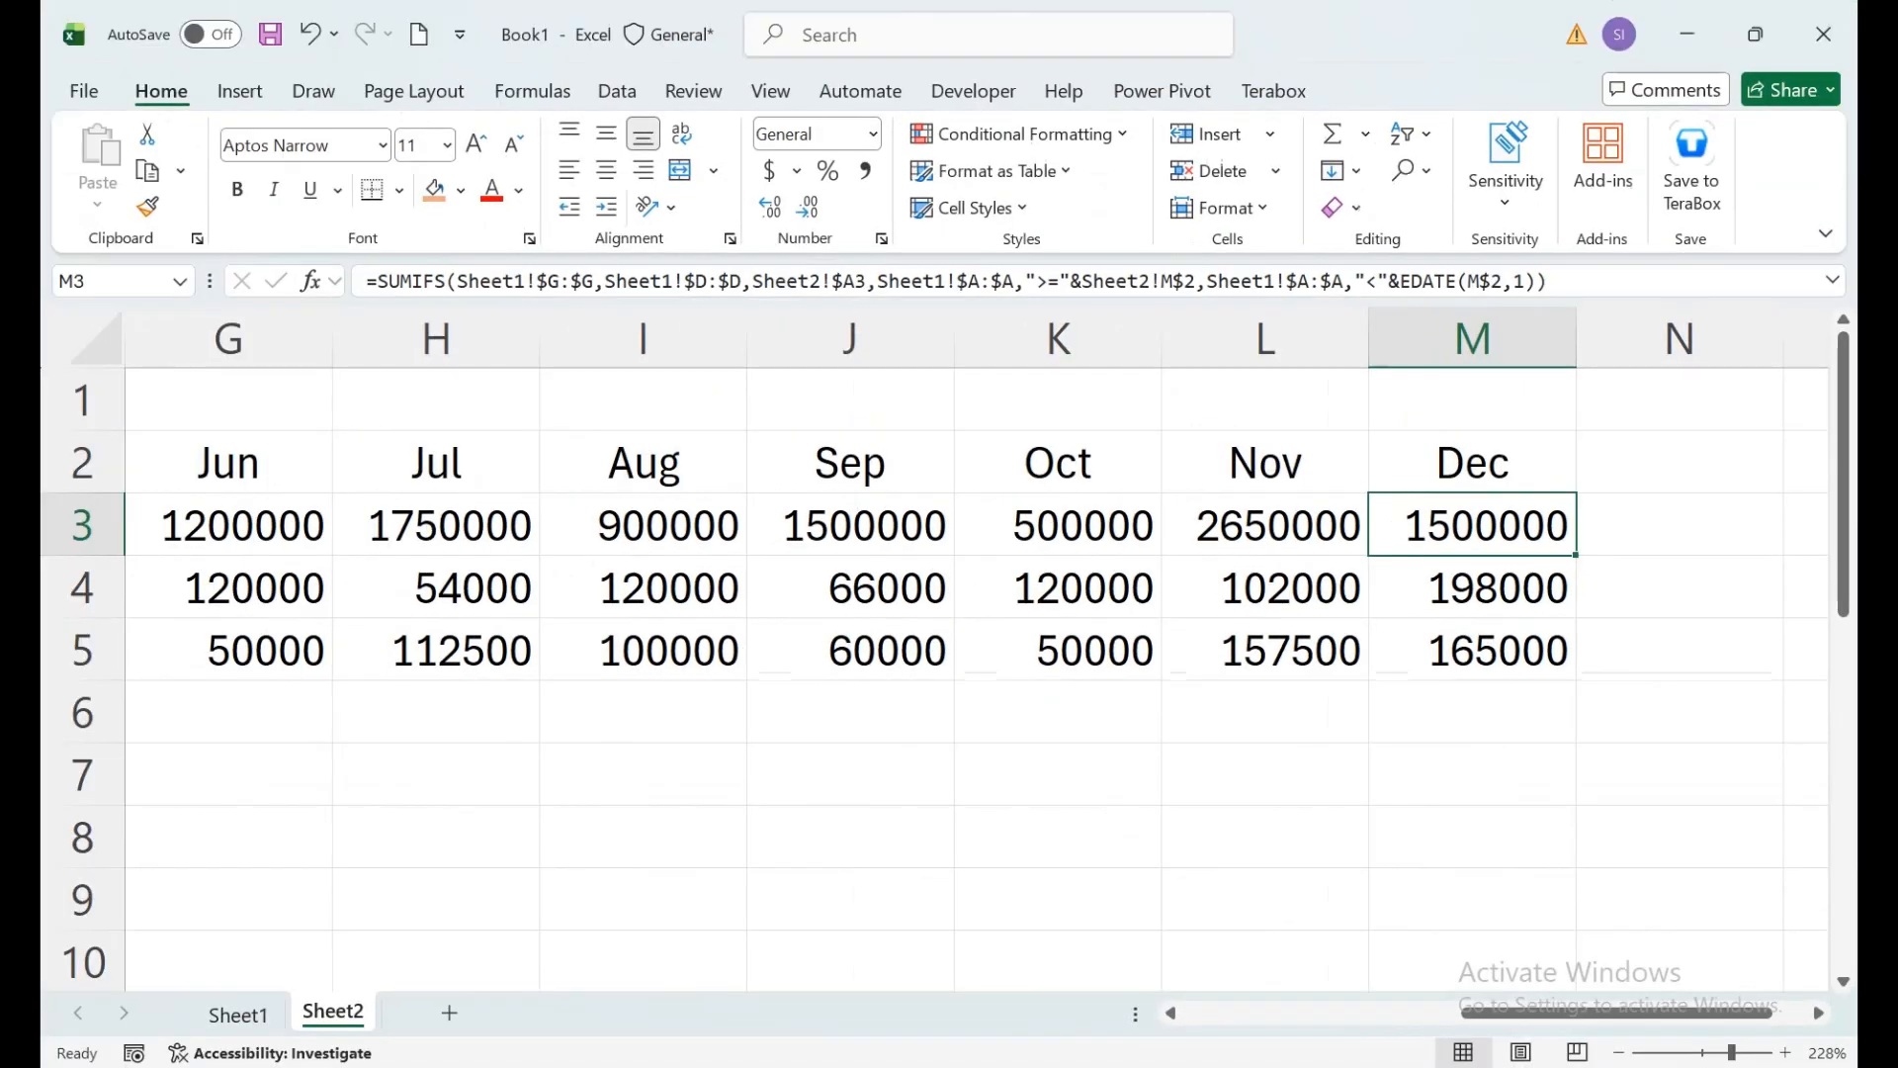
left_click_drag(1293, 251, 522, 653)
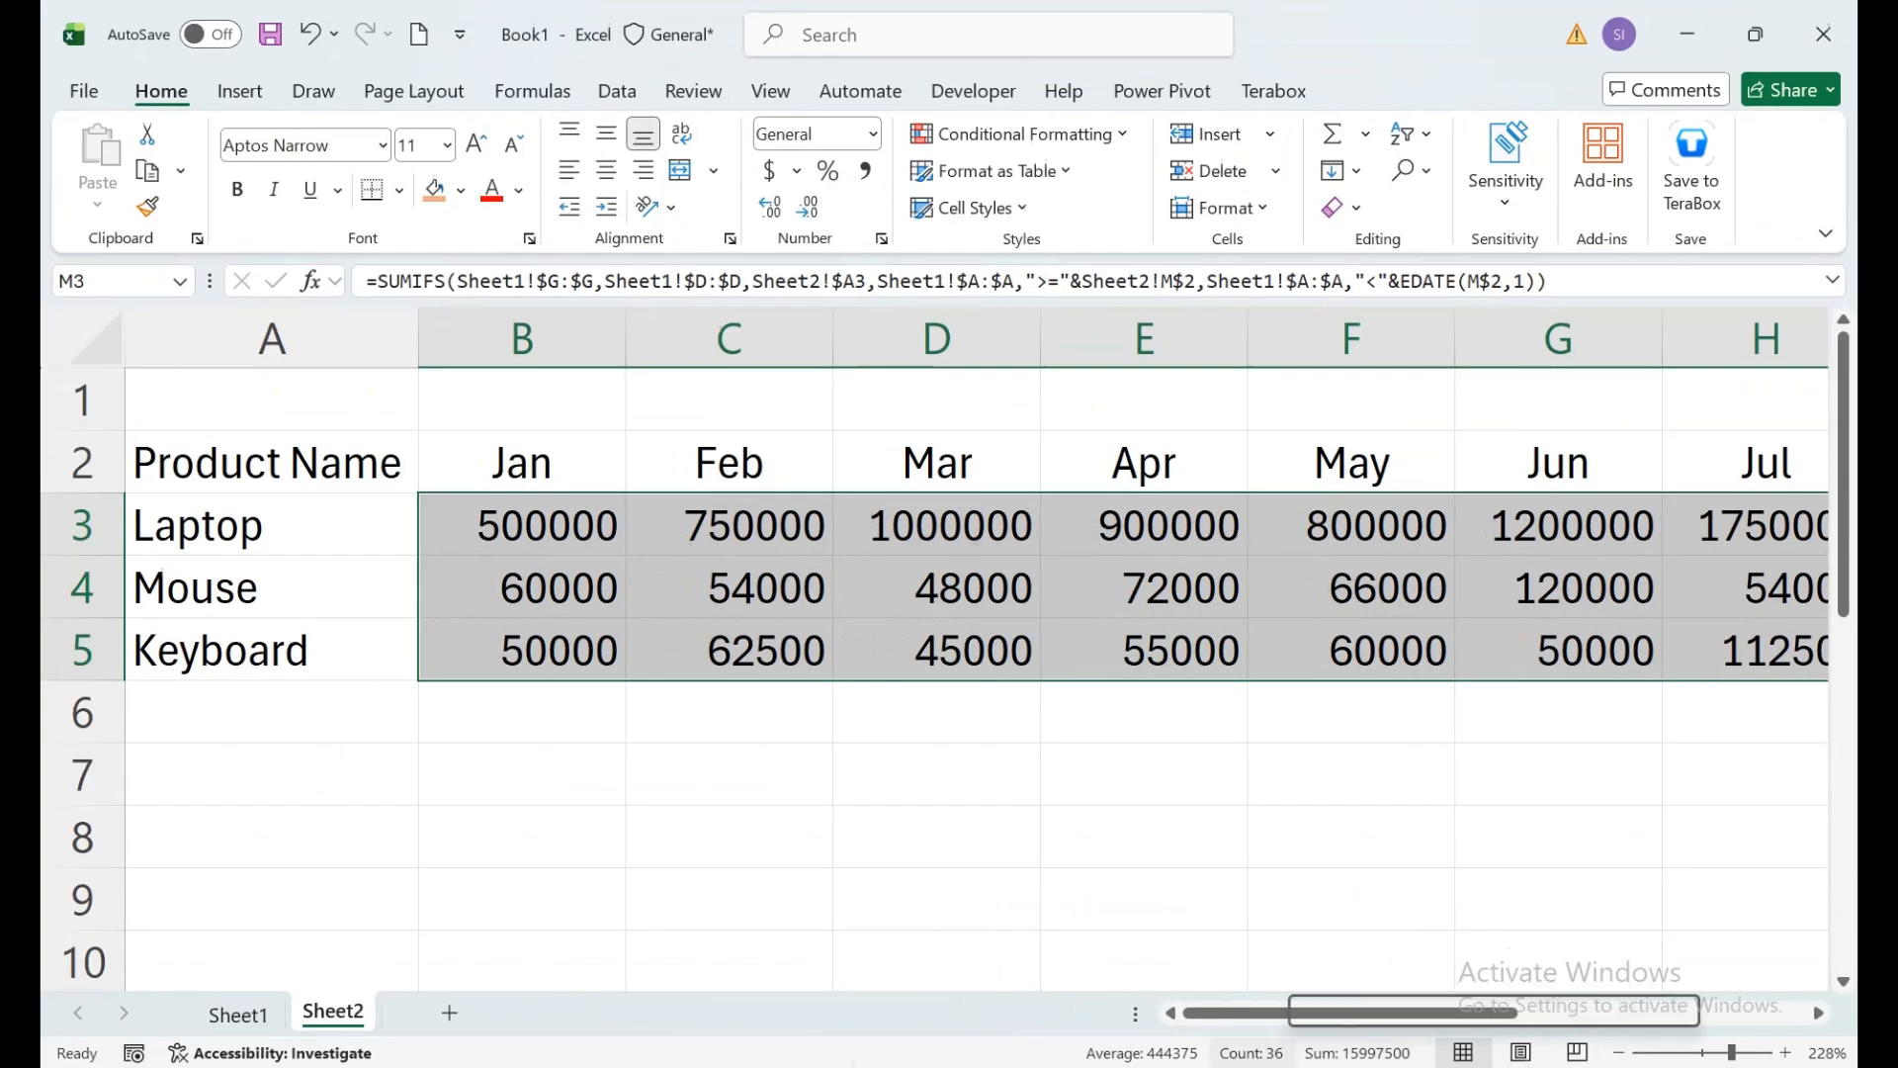
left_click(239, 1015)
left_click(748, 406)
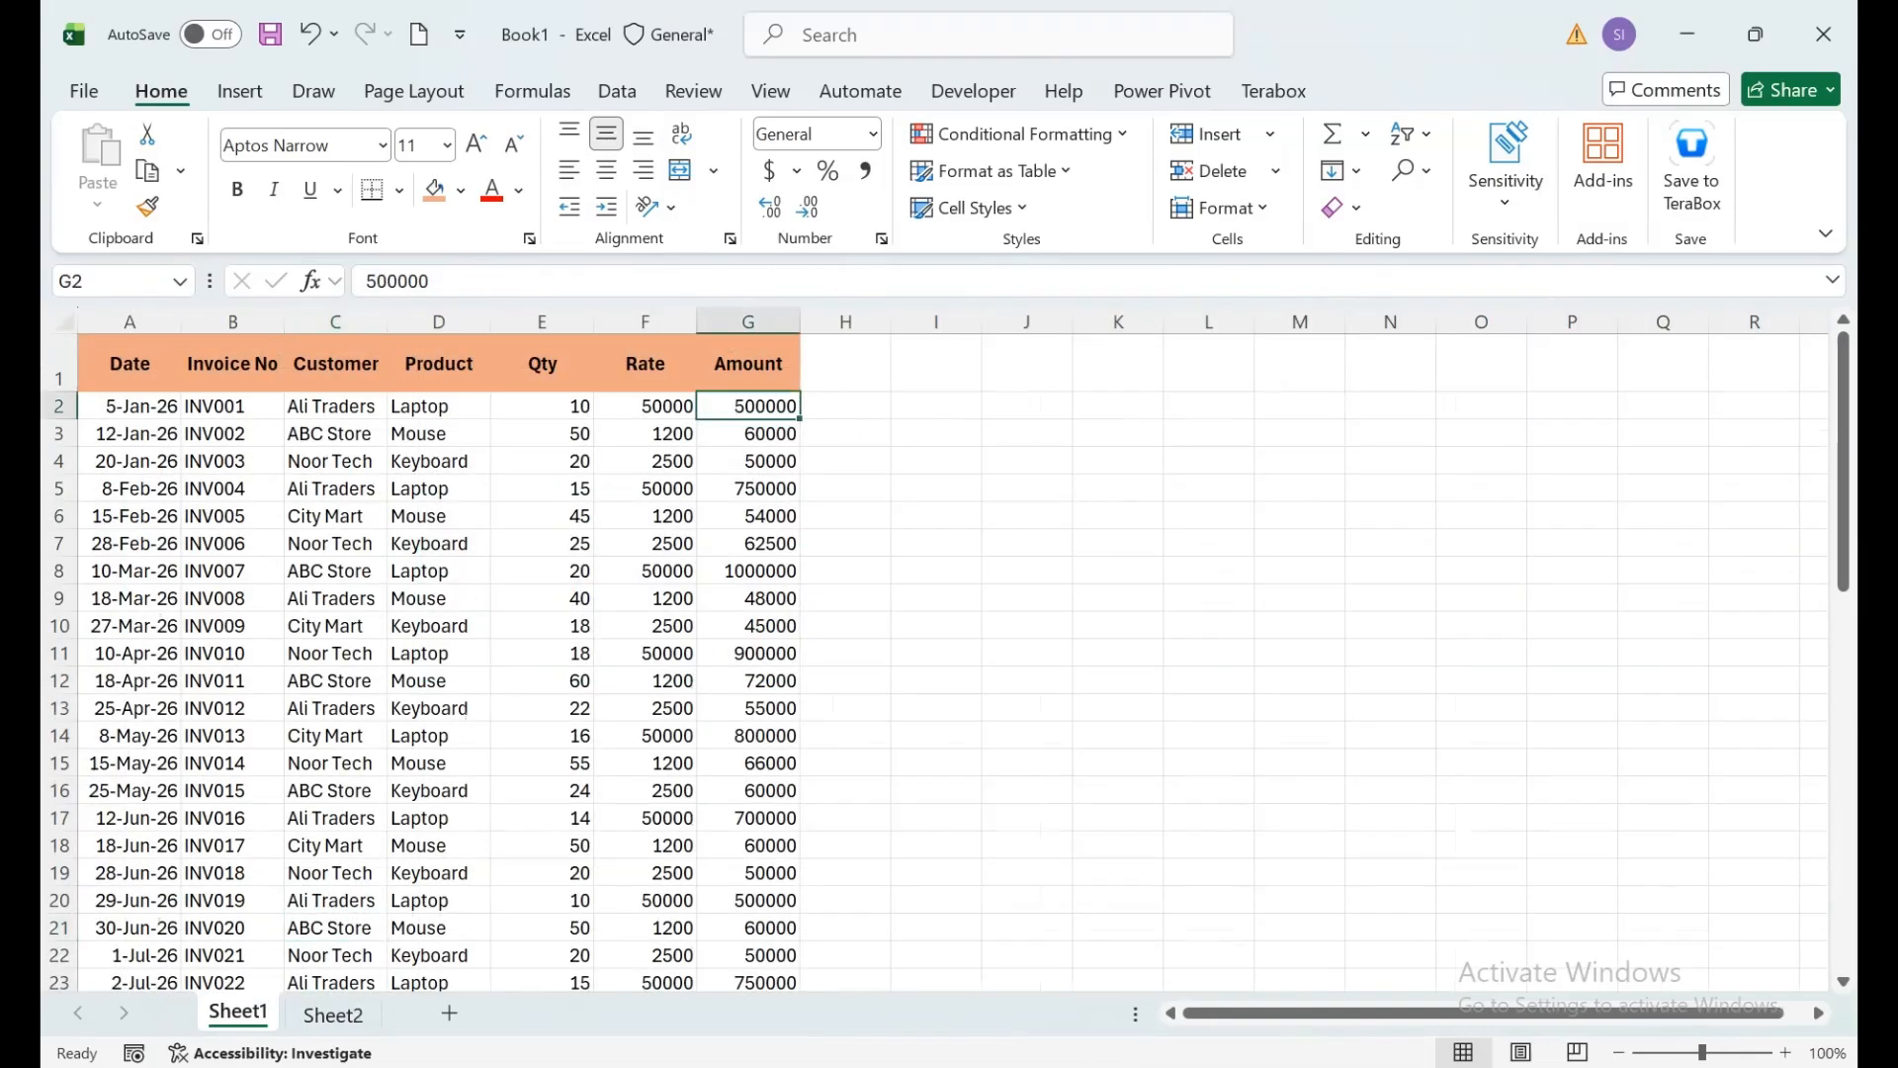
key("ctrl+shift+Down")
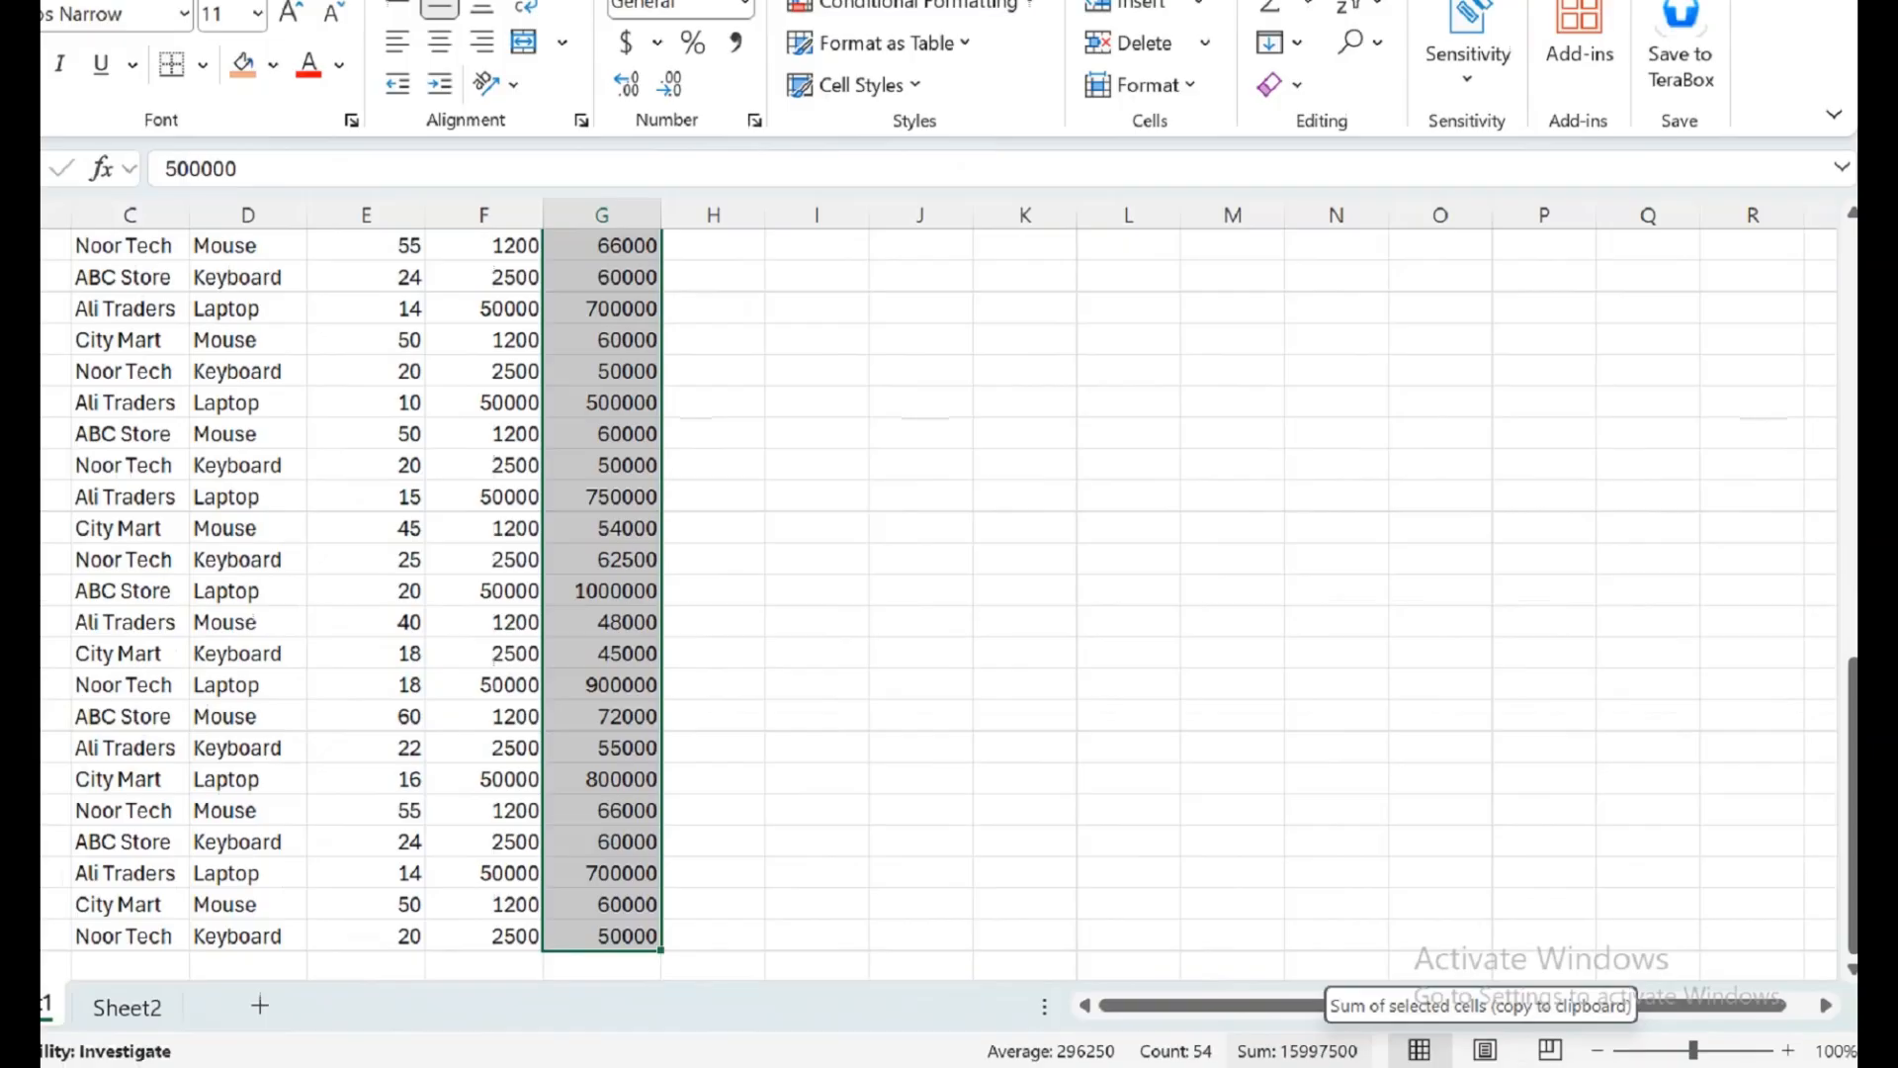
left_click(644, 759)
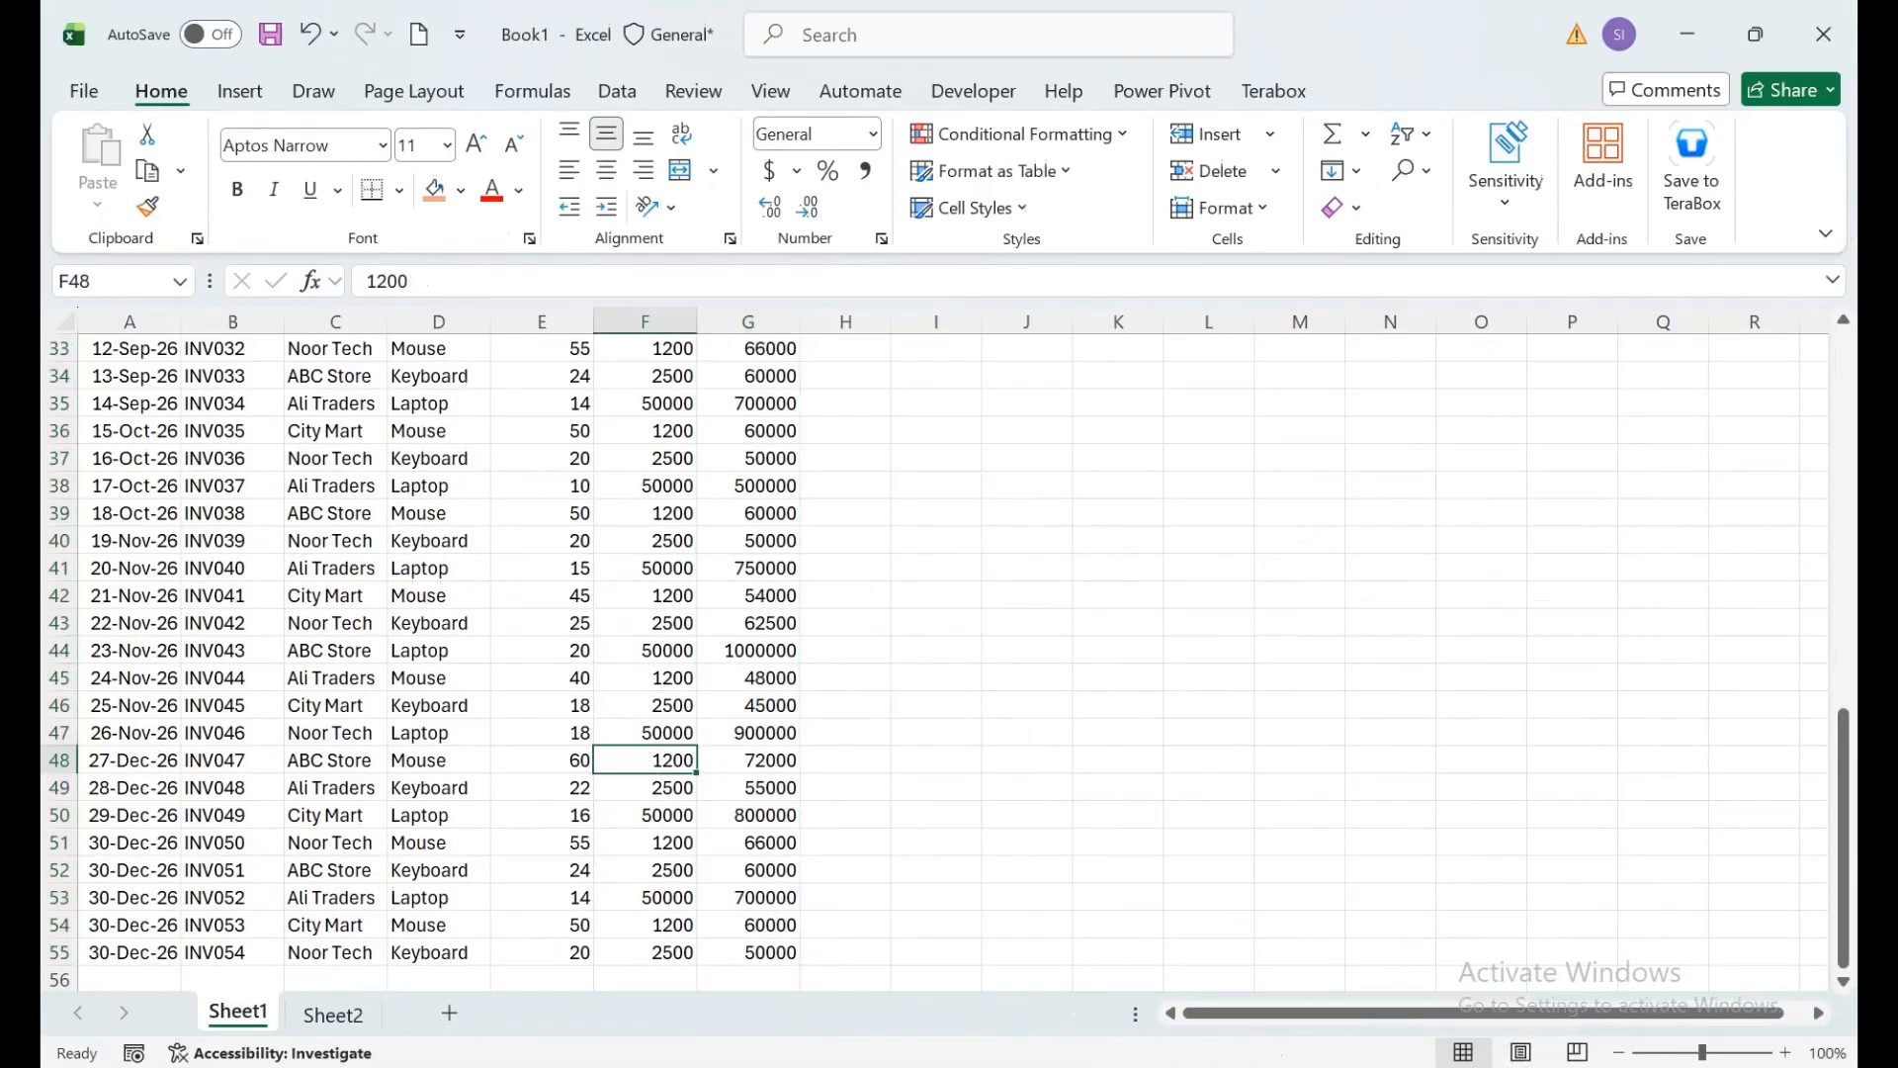
key("ctrl+Up")
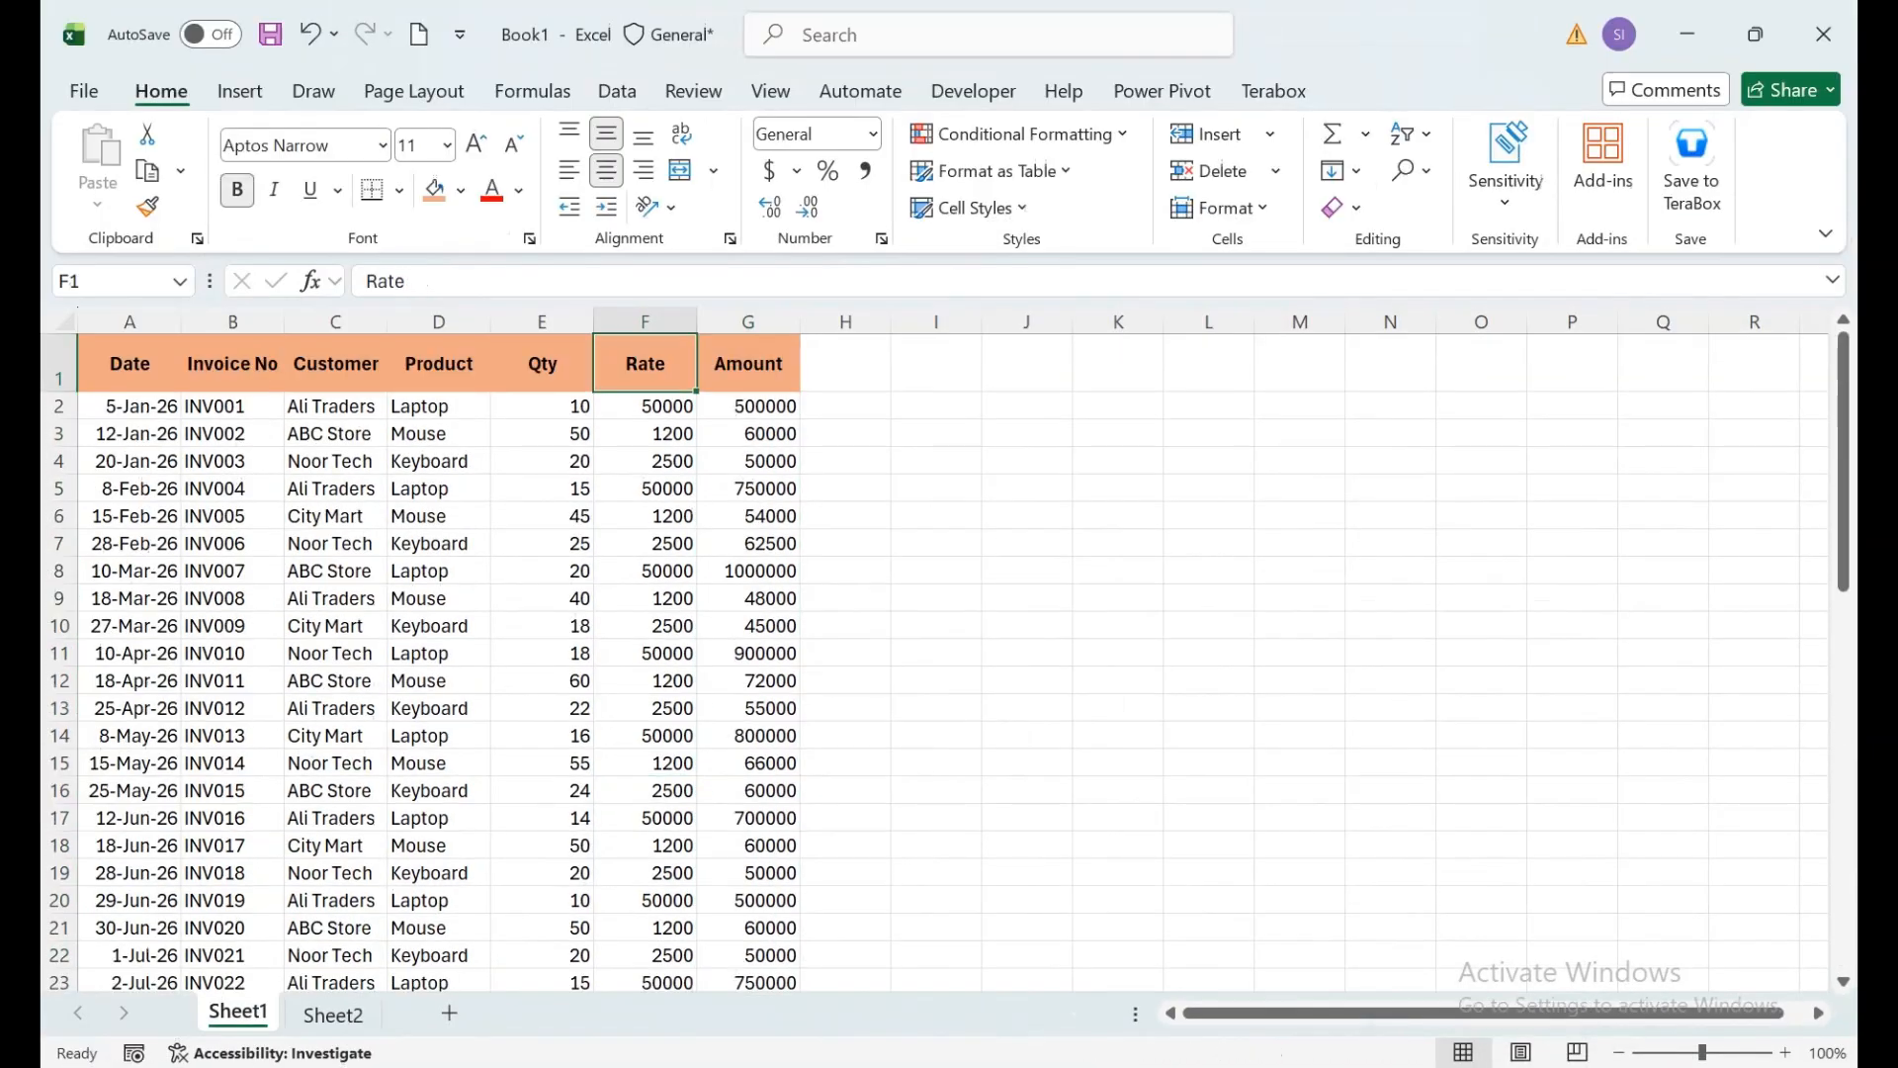
Step: On Sheet2, insert a column between Mar and Apr and enter the header Q1 in E2
left_click(333, 1015)
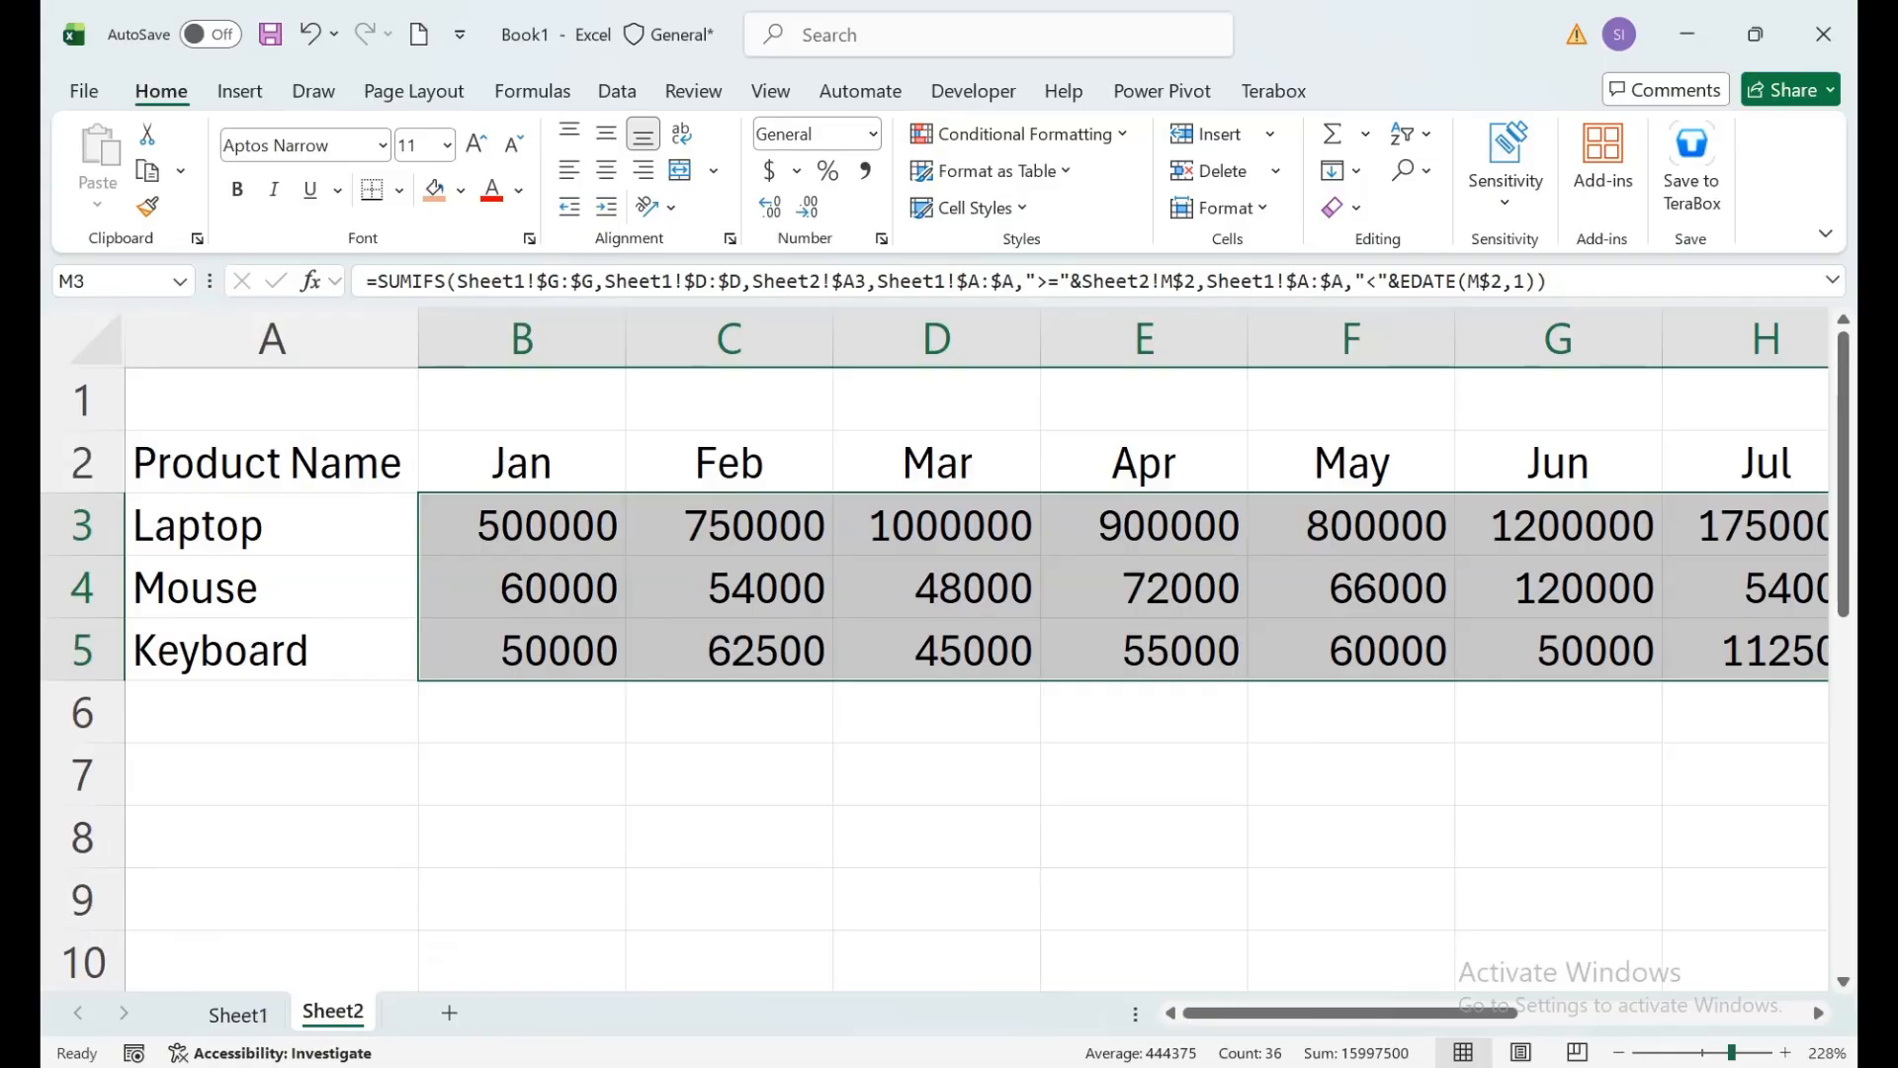
left_click(1619, 1052)
left_click(1619, 1052)
left_click(1619, 1052)
left_click(1619, 1052)
left_click(1619, 1052)
left_click(1619, 1052)
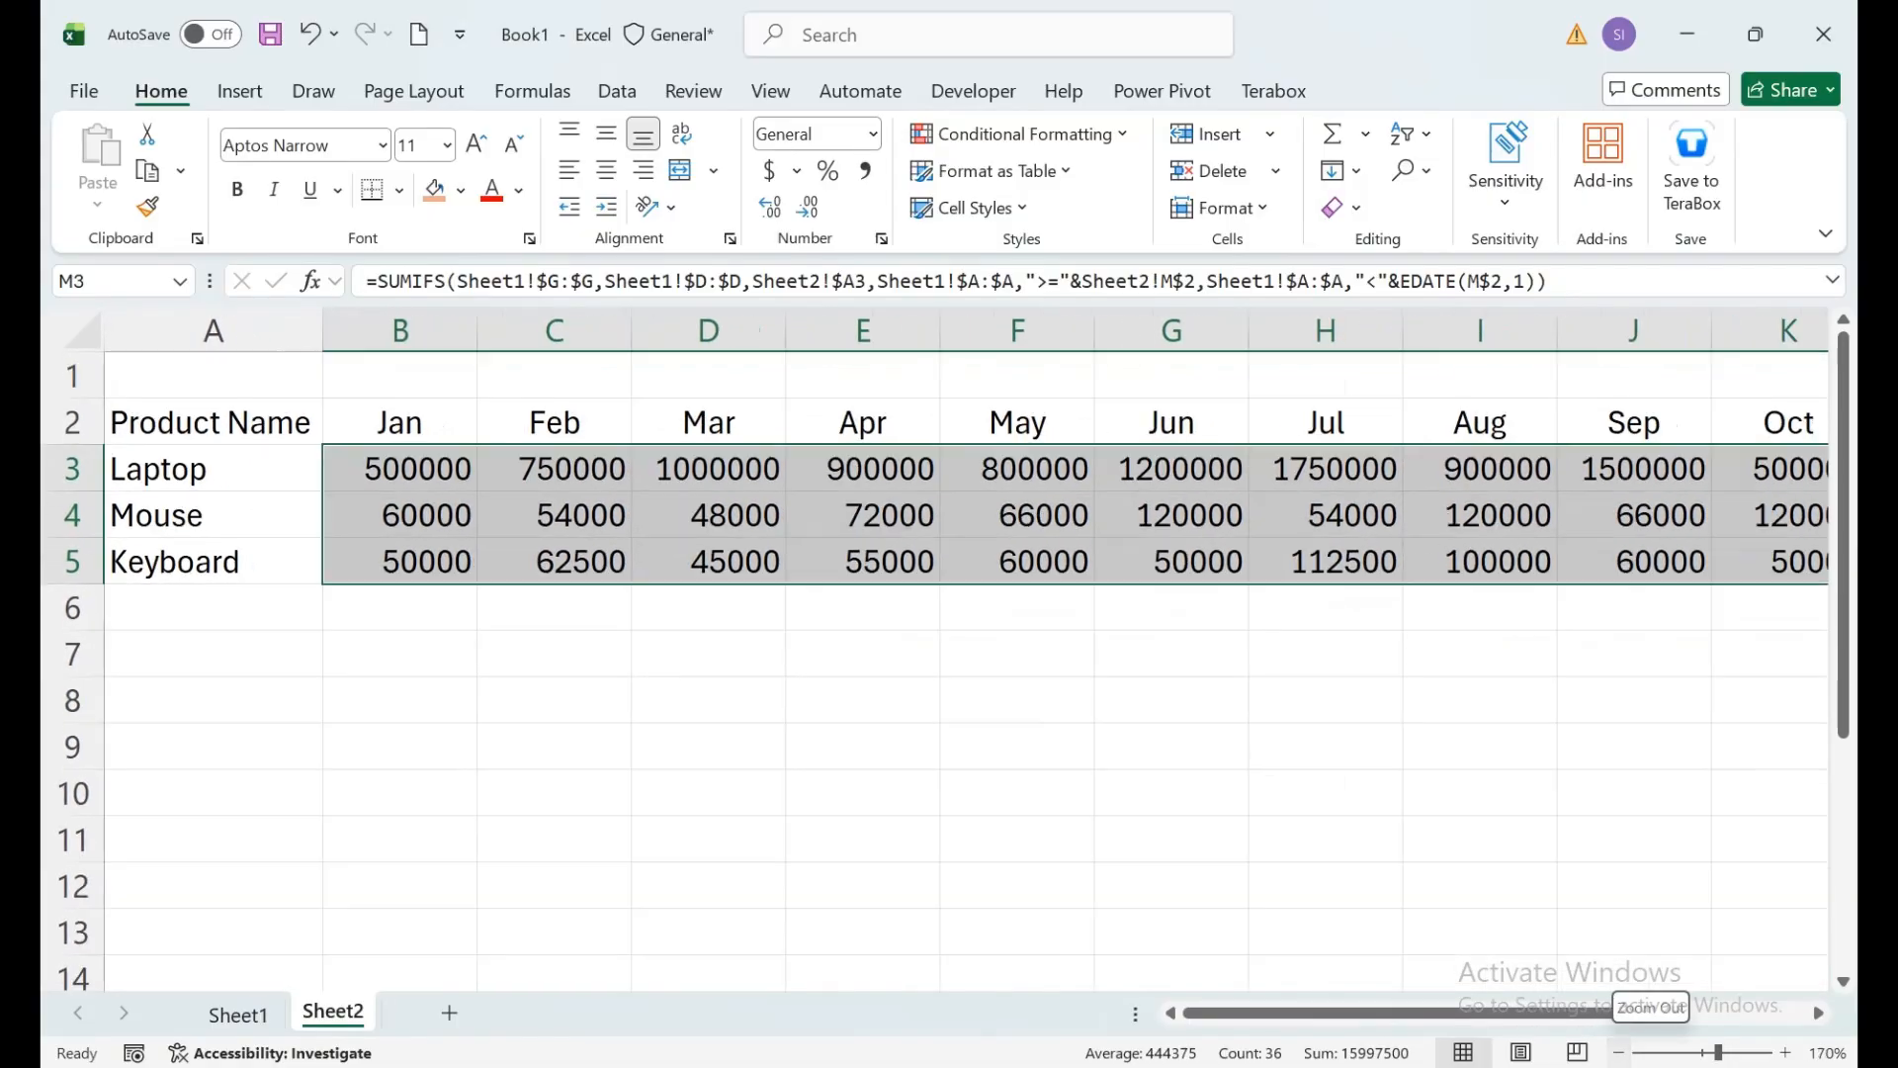
left_click(1619, 1052)
right_click(790, 330)
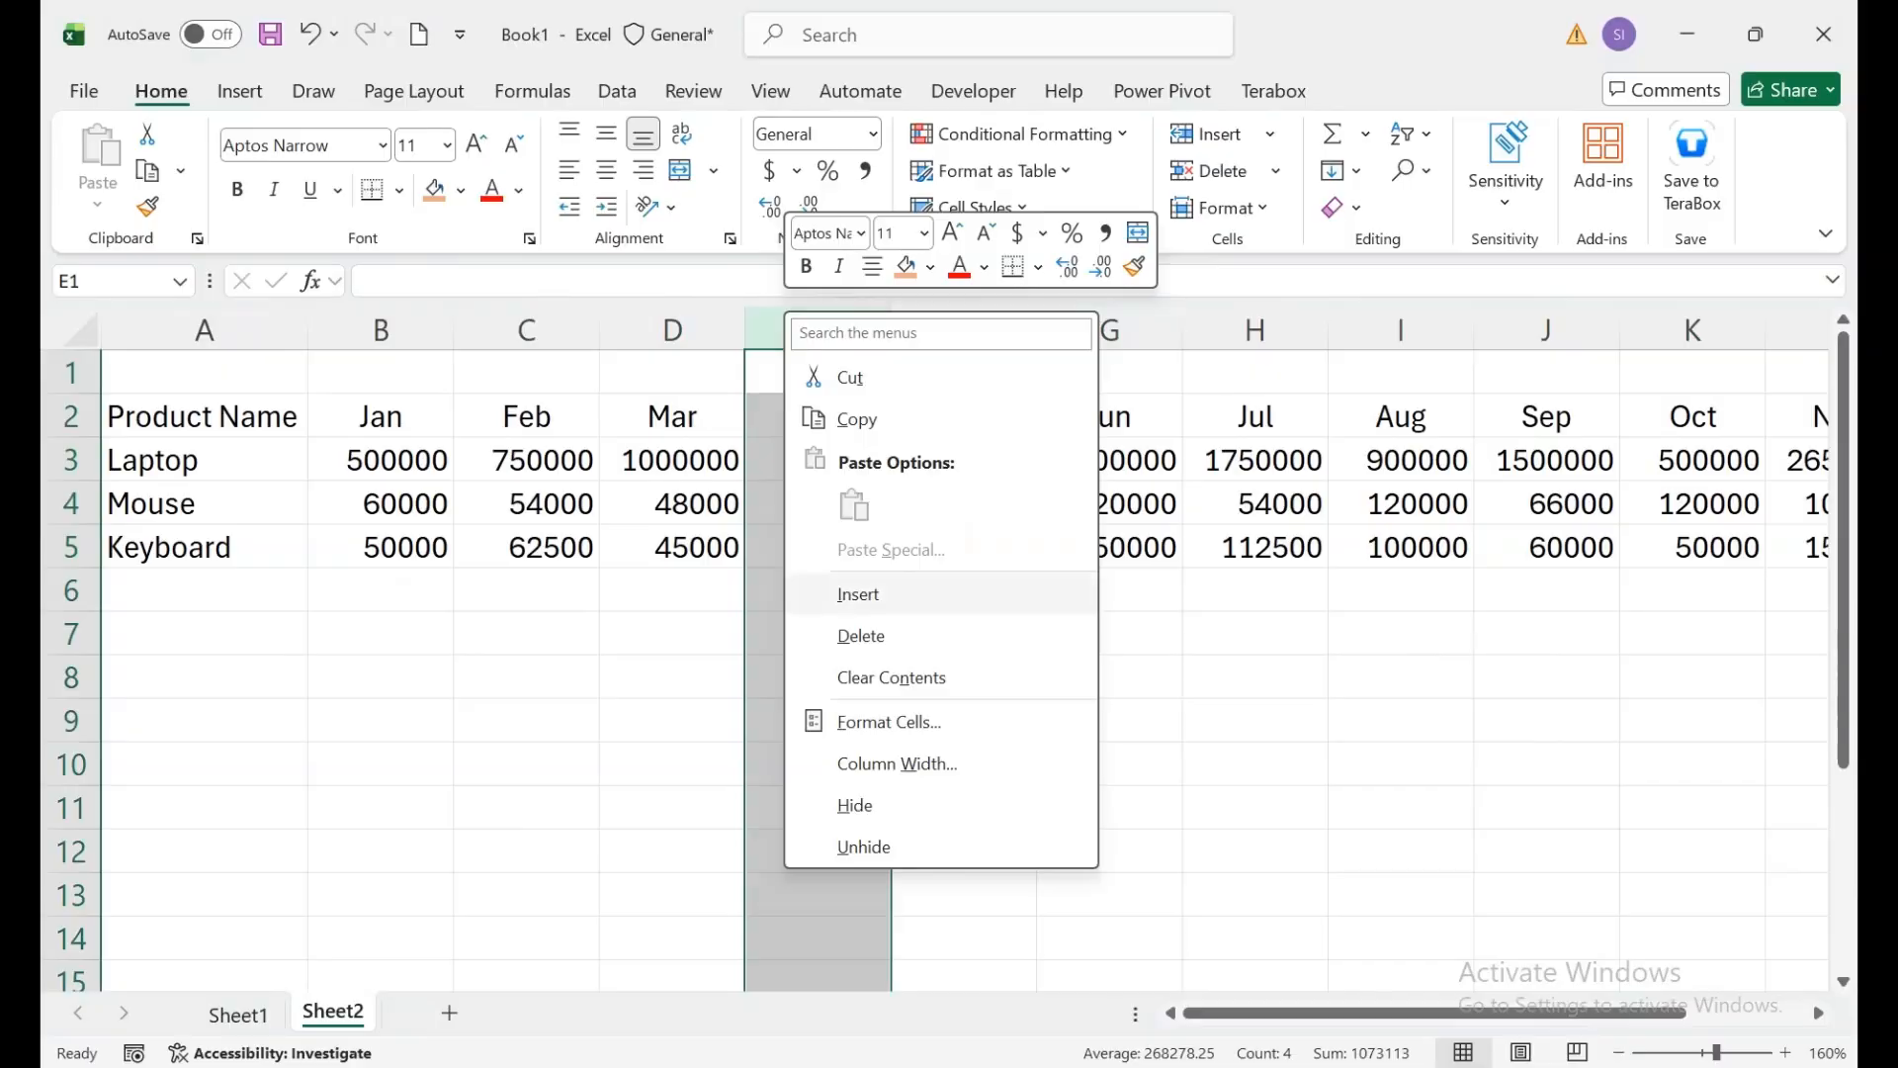
left_click(858, 594)
left_click(817, 416)
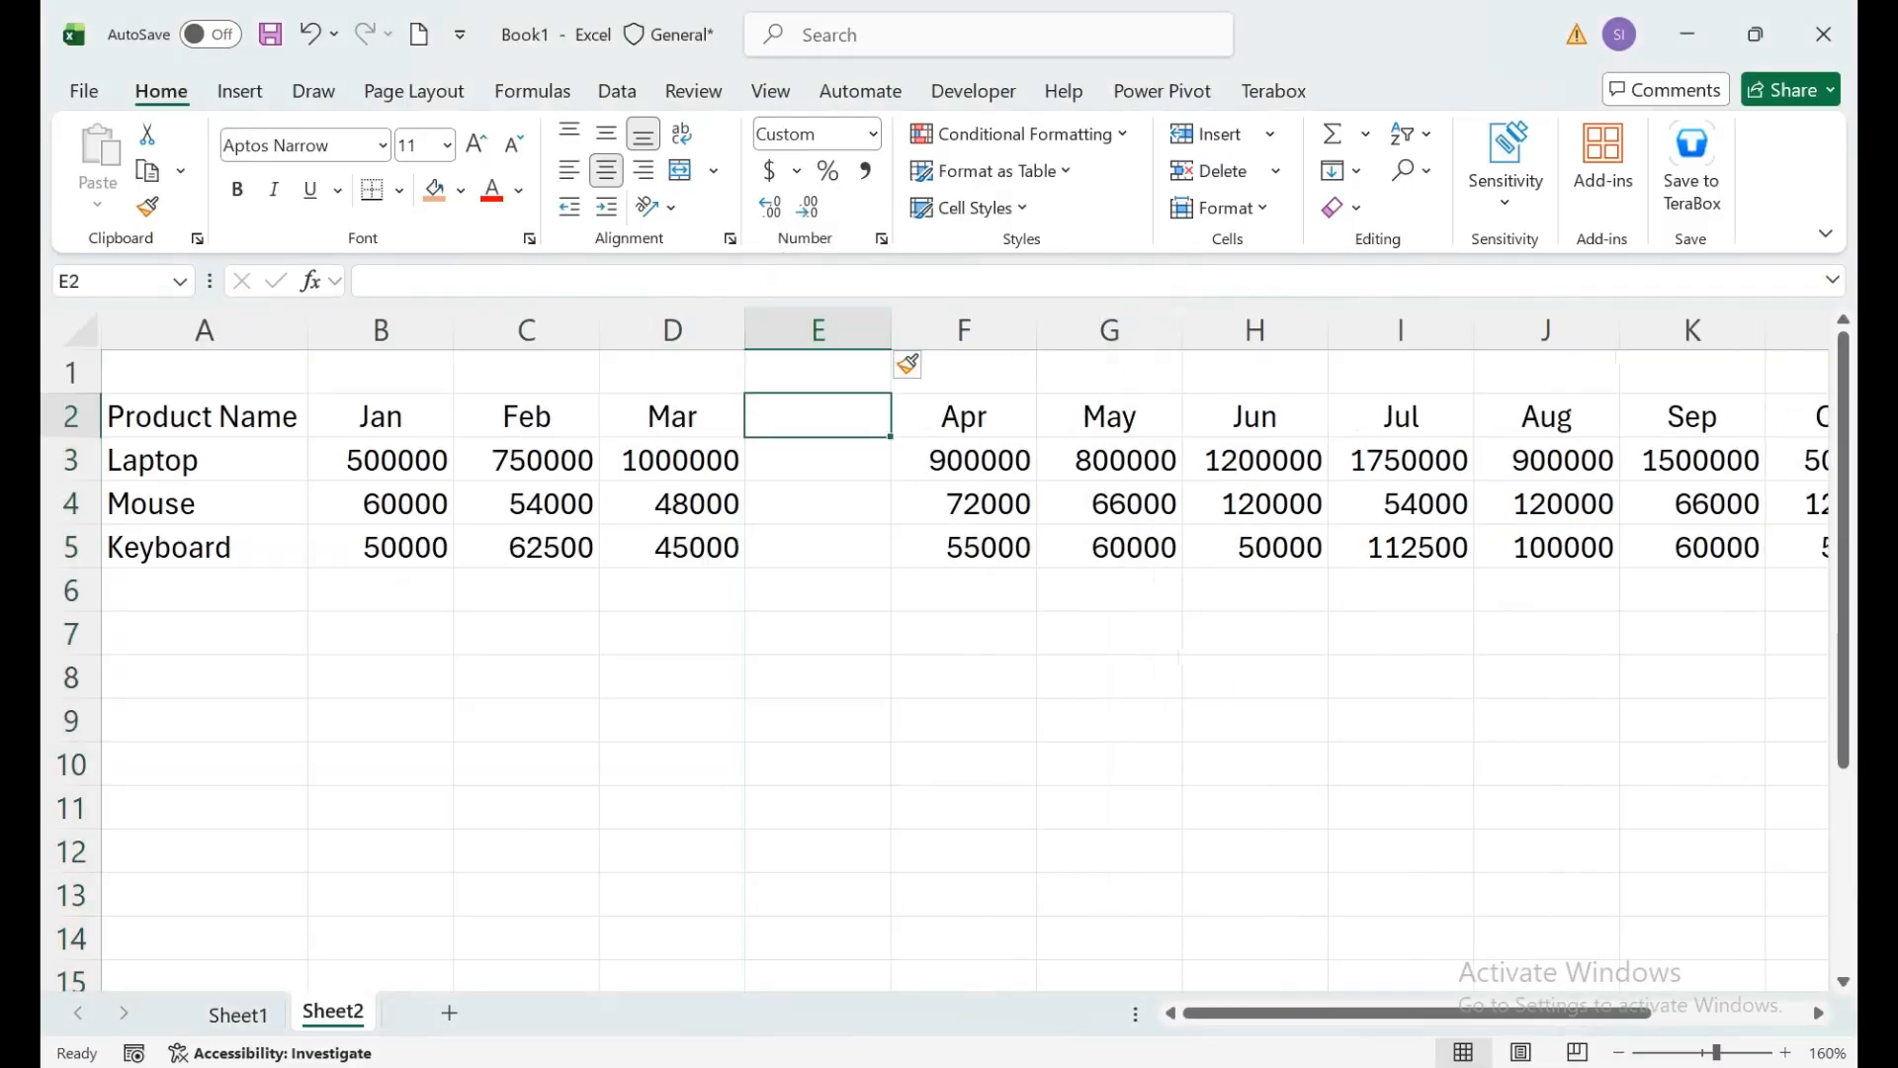
type("Q1")
key("Return")
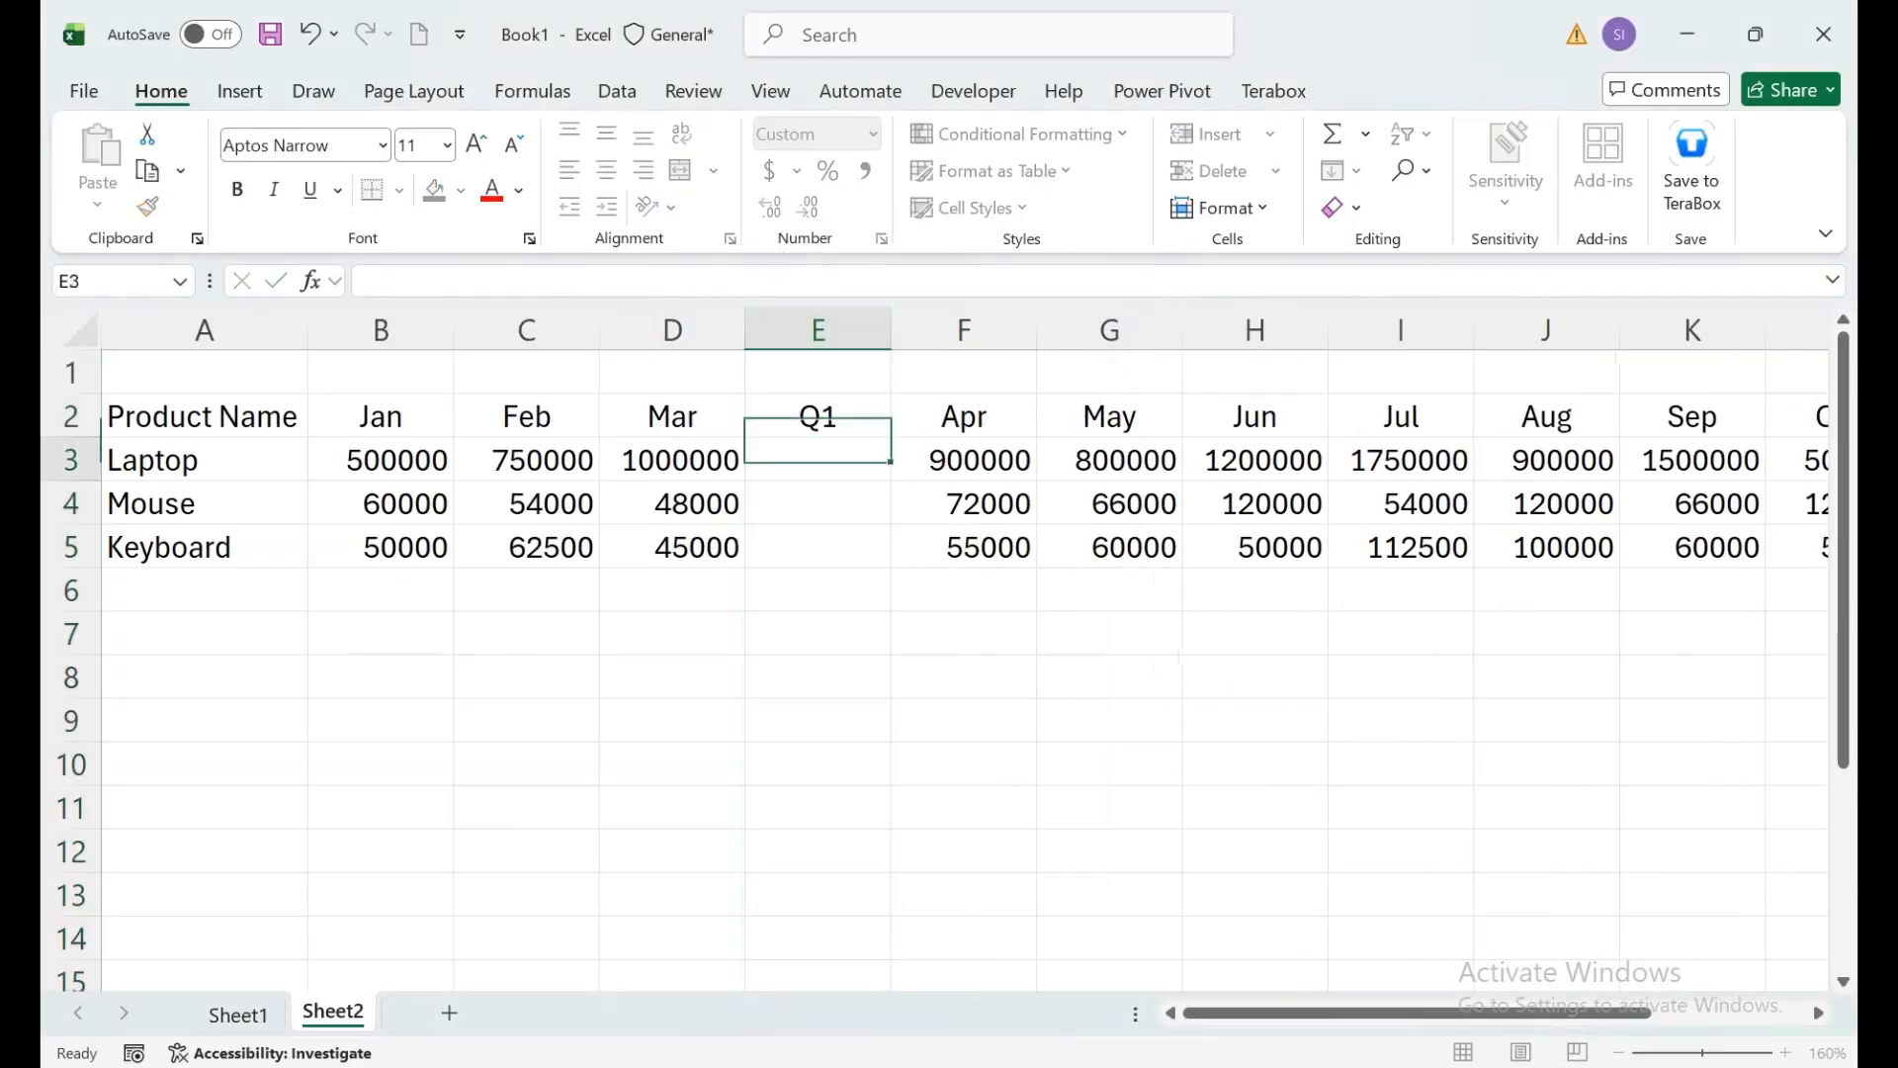
Step: Insert a column between Jun and Jul and enter the header Q2 in I2
right_click(1436, 330)
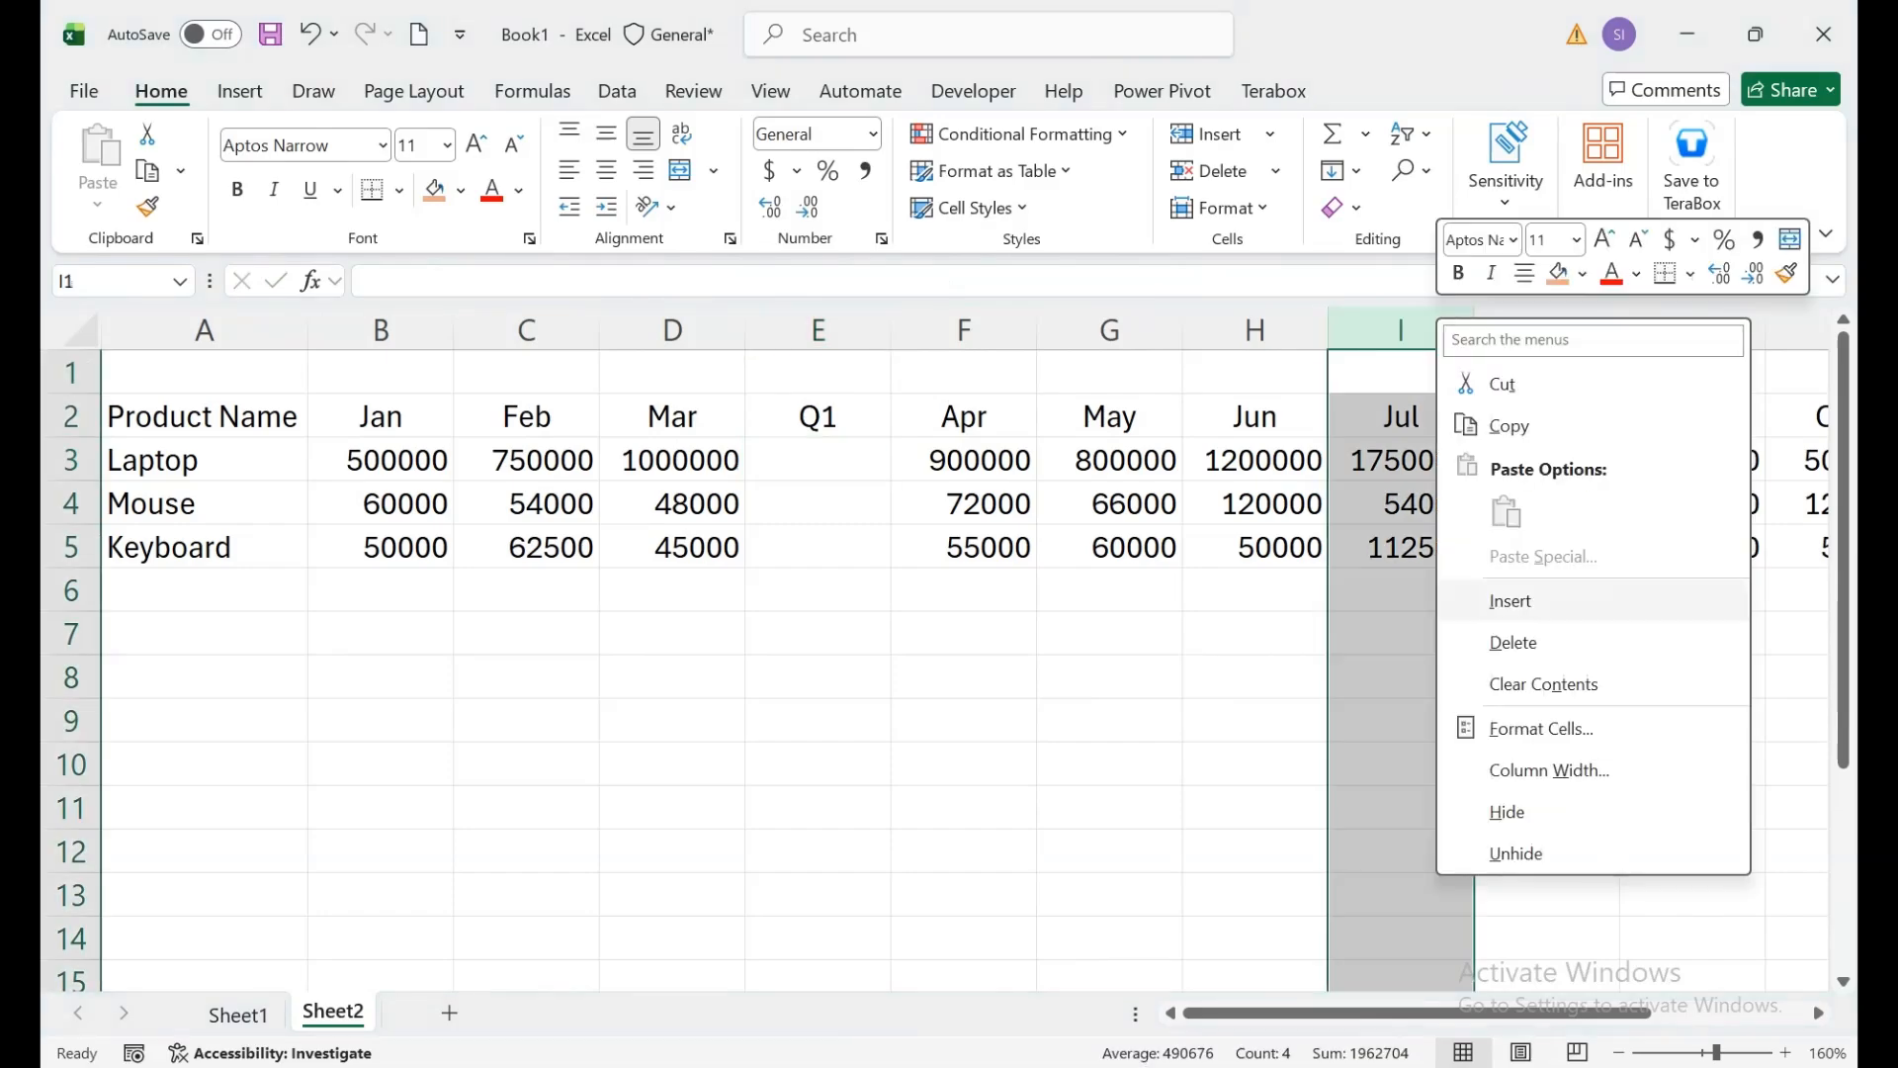
left_click(1493, 597)
left_click(1401, 416)
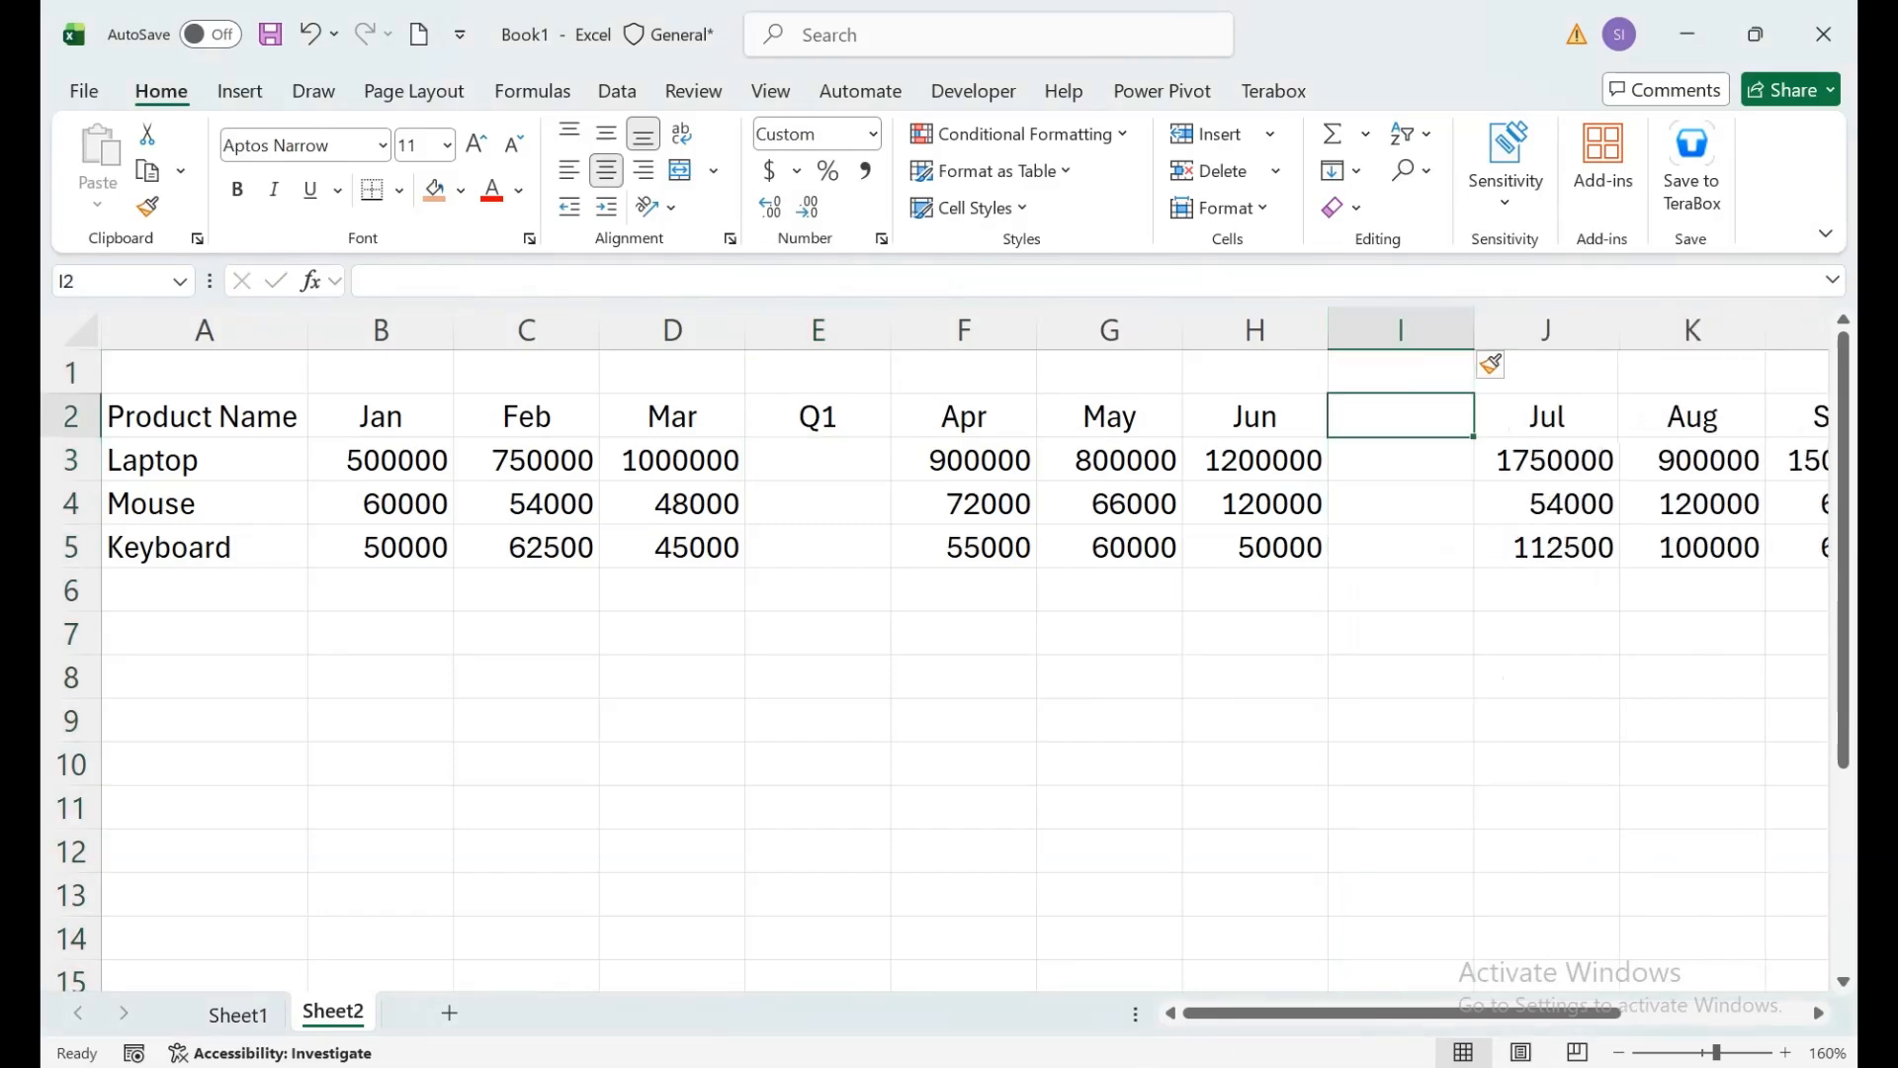
type("Q2")
key("Right")
Step: Insert a column between Sep and Oct and enter the header Q3 in M2
key("Right")
key("Right")
key("Right")
key("Right")
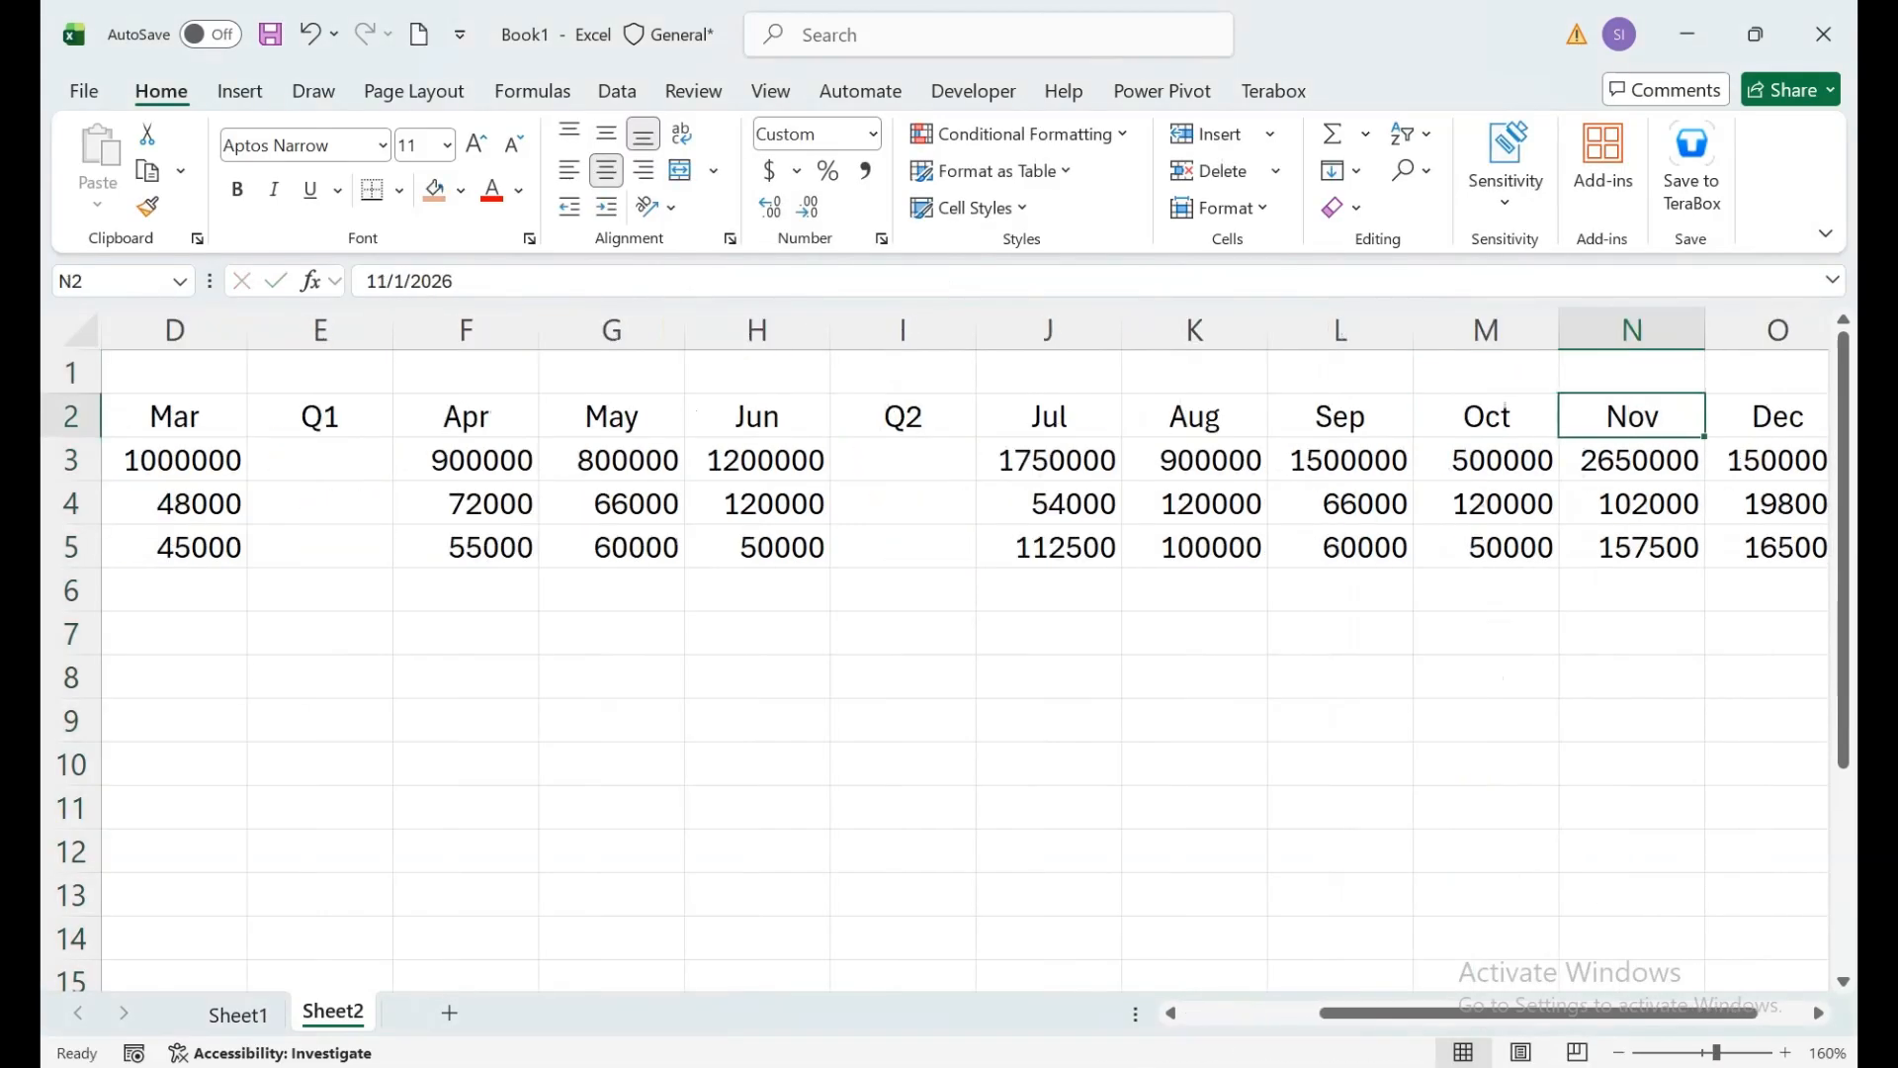
left_click(1486, 330)
right_click(1486, 330)
left_click(1560, 610)
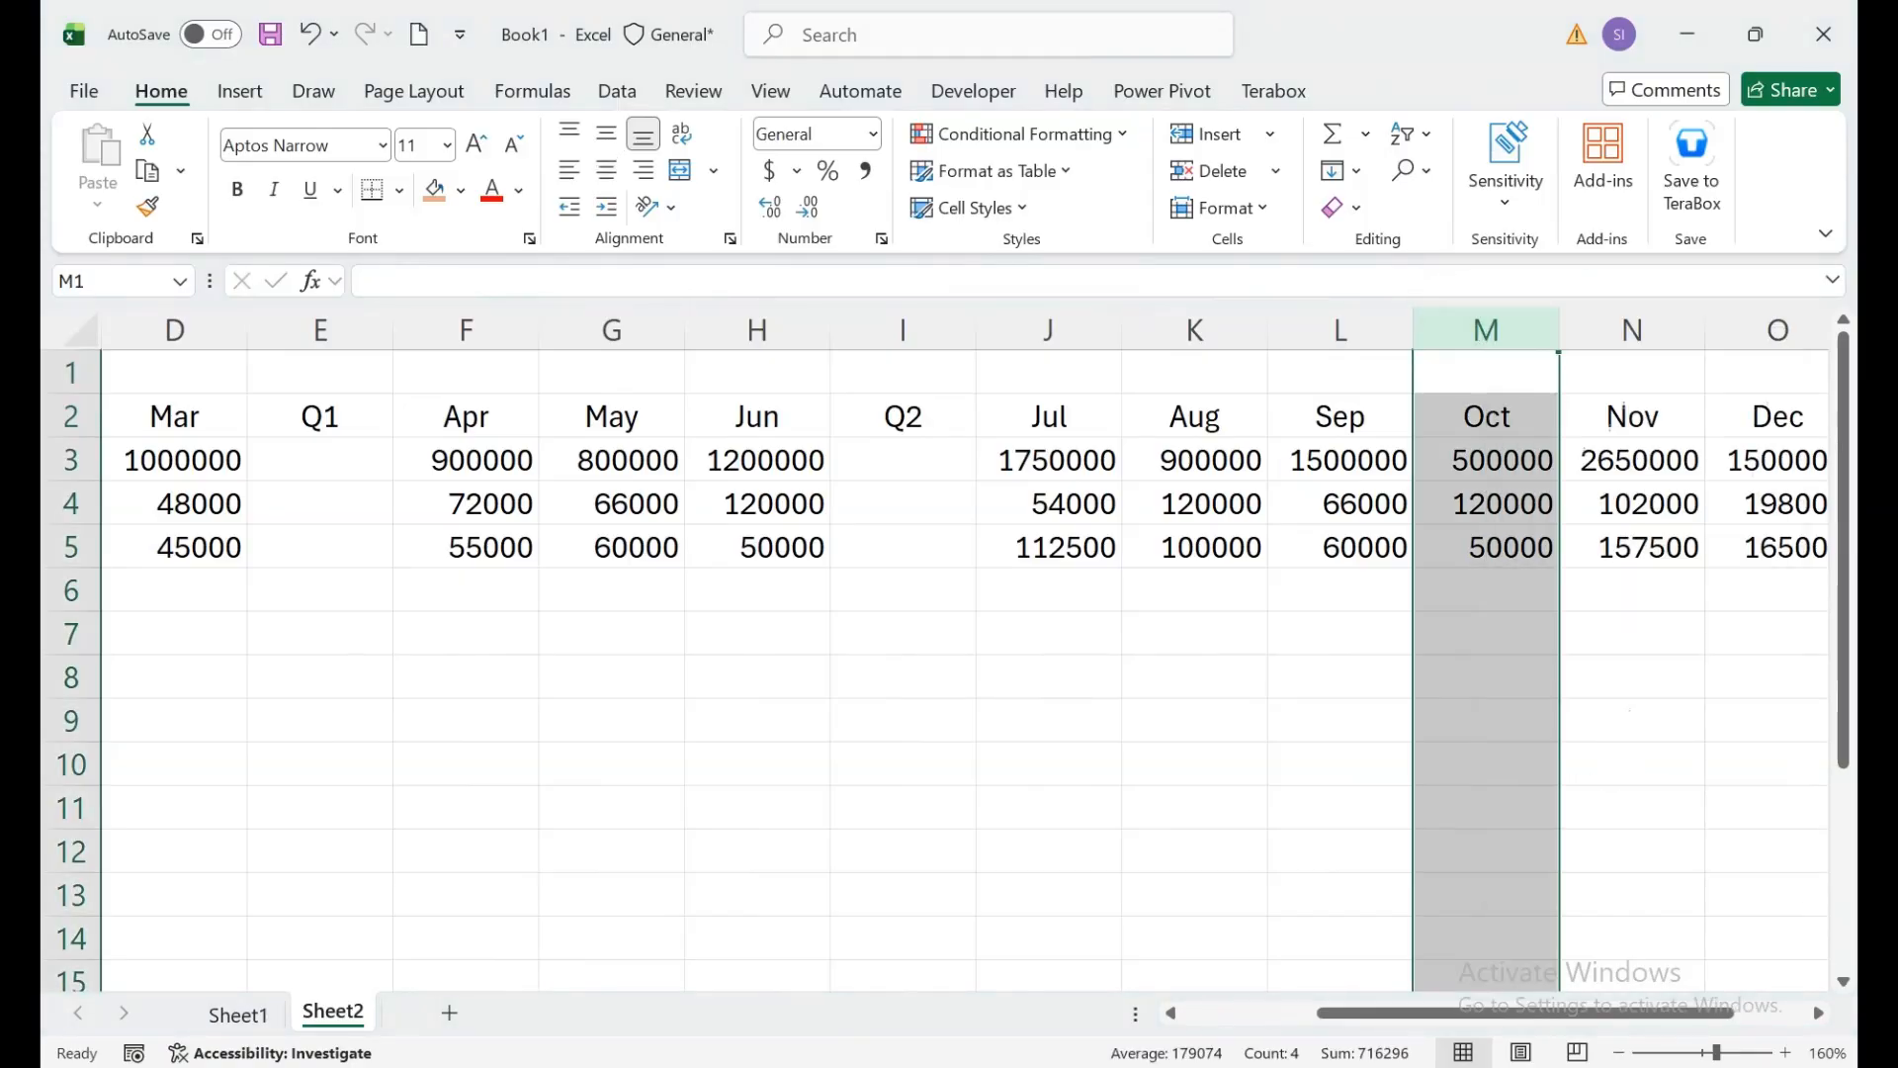
left_click(1486, 416)
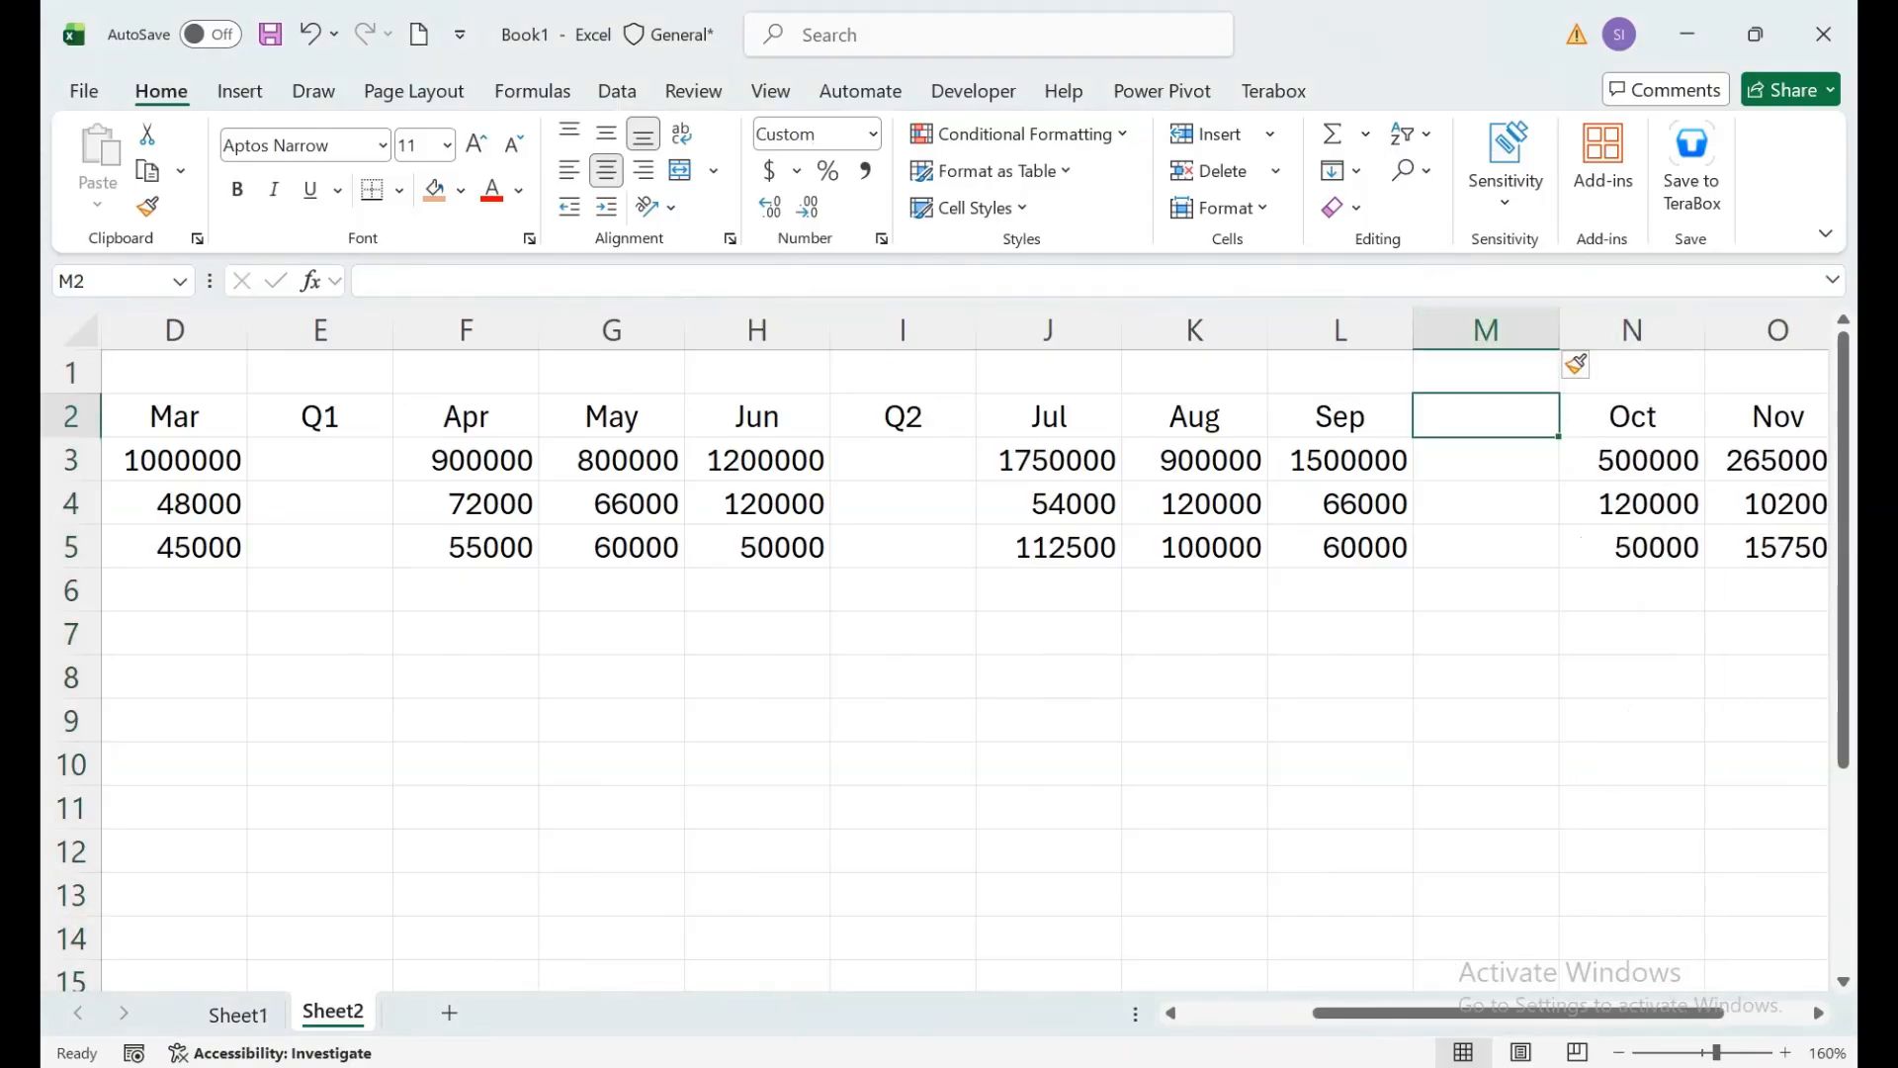
type("Q3")
key("Tab")
Step: Enter the header Q4 in Q2 after the Dec column and centre it
key("Tab")
key("Tab")
key("Tab")
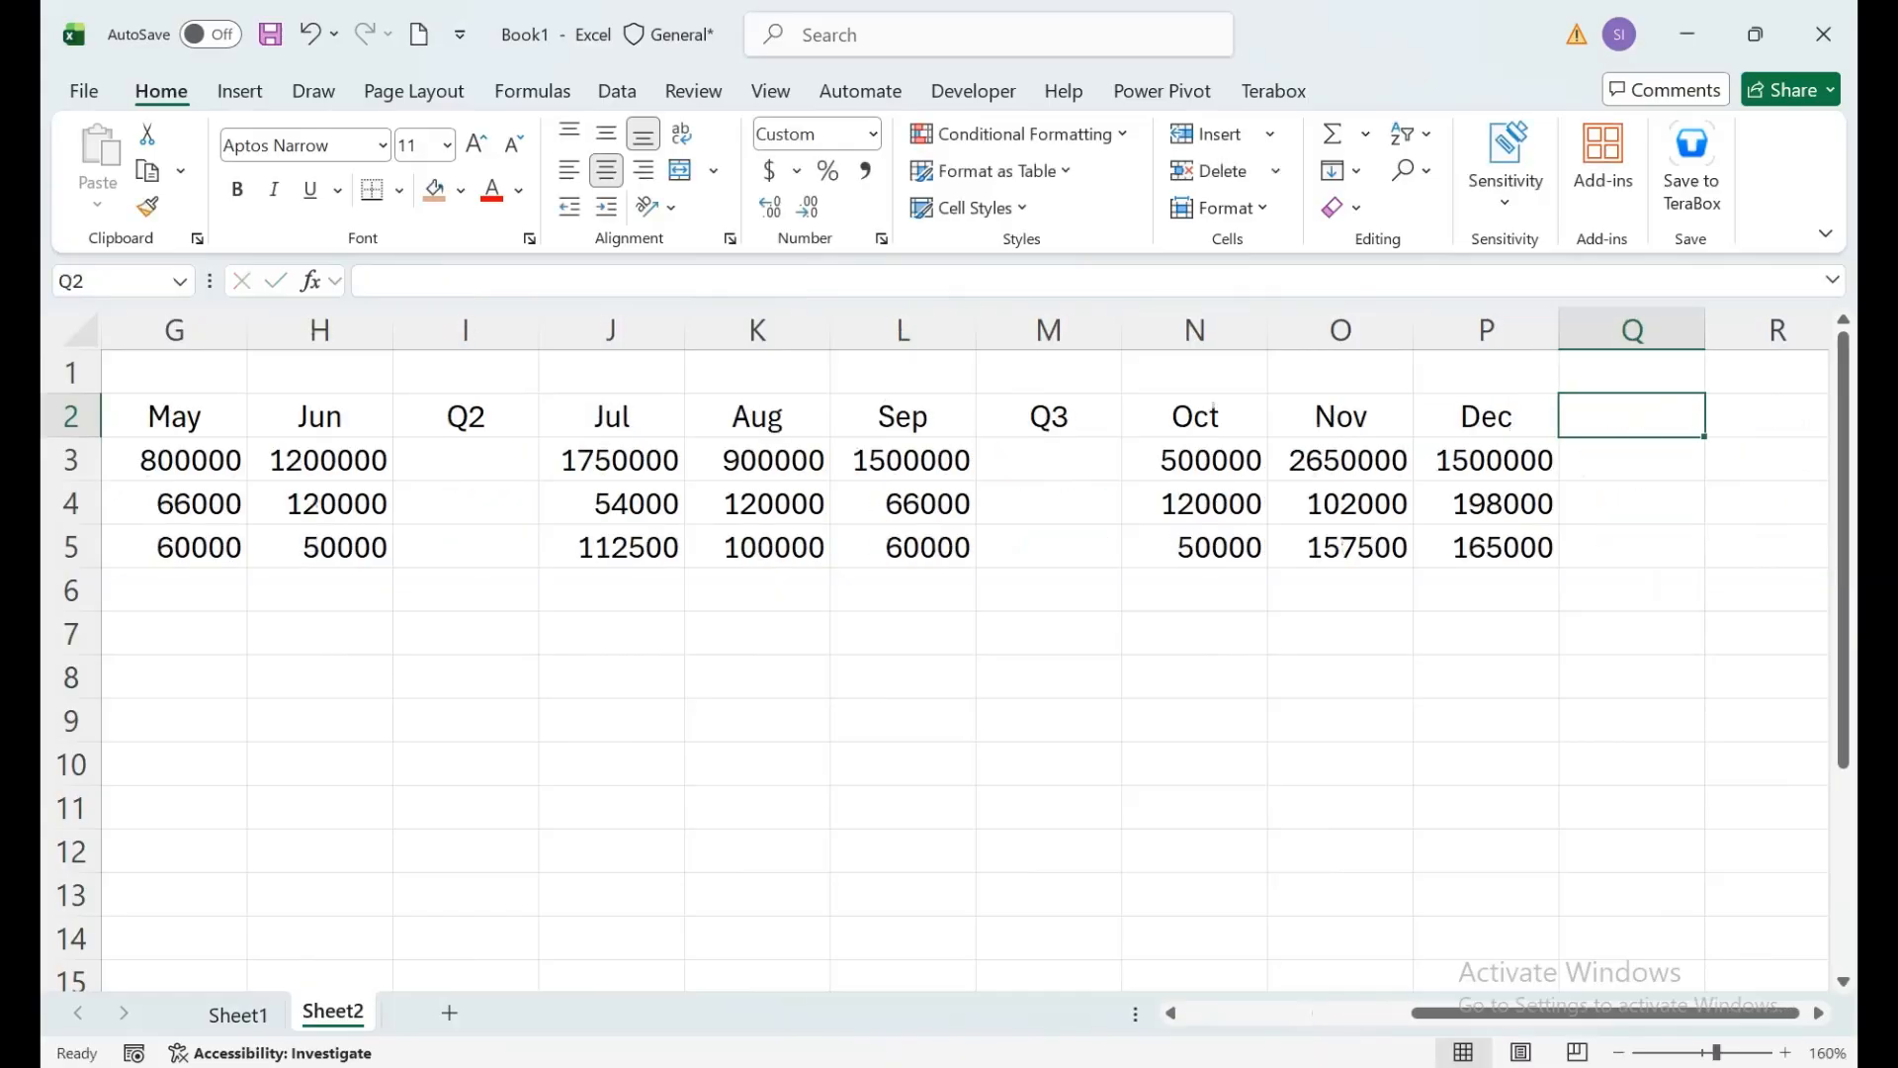
type("Q4")
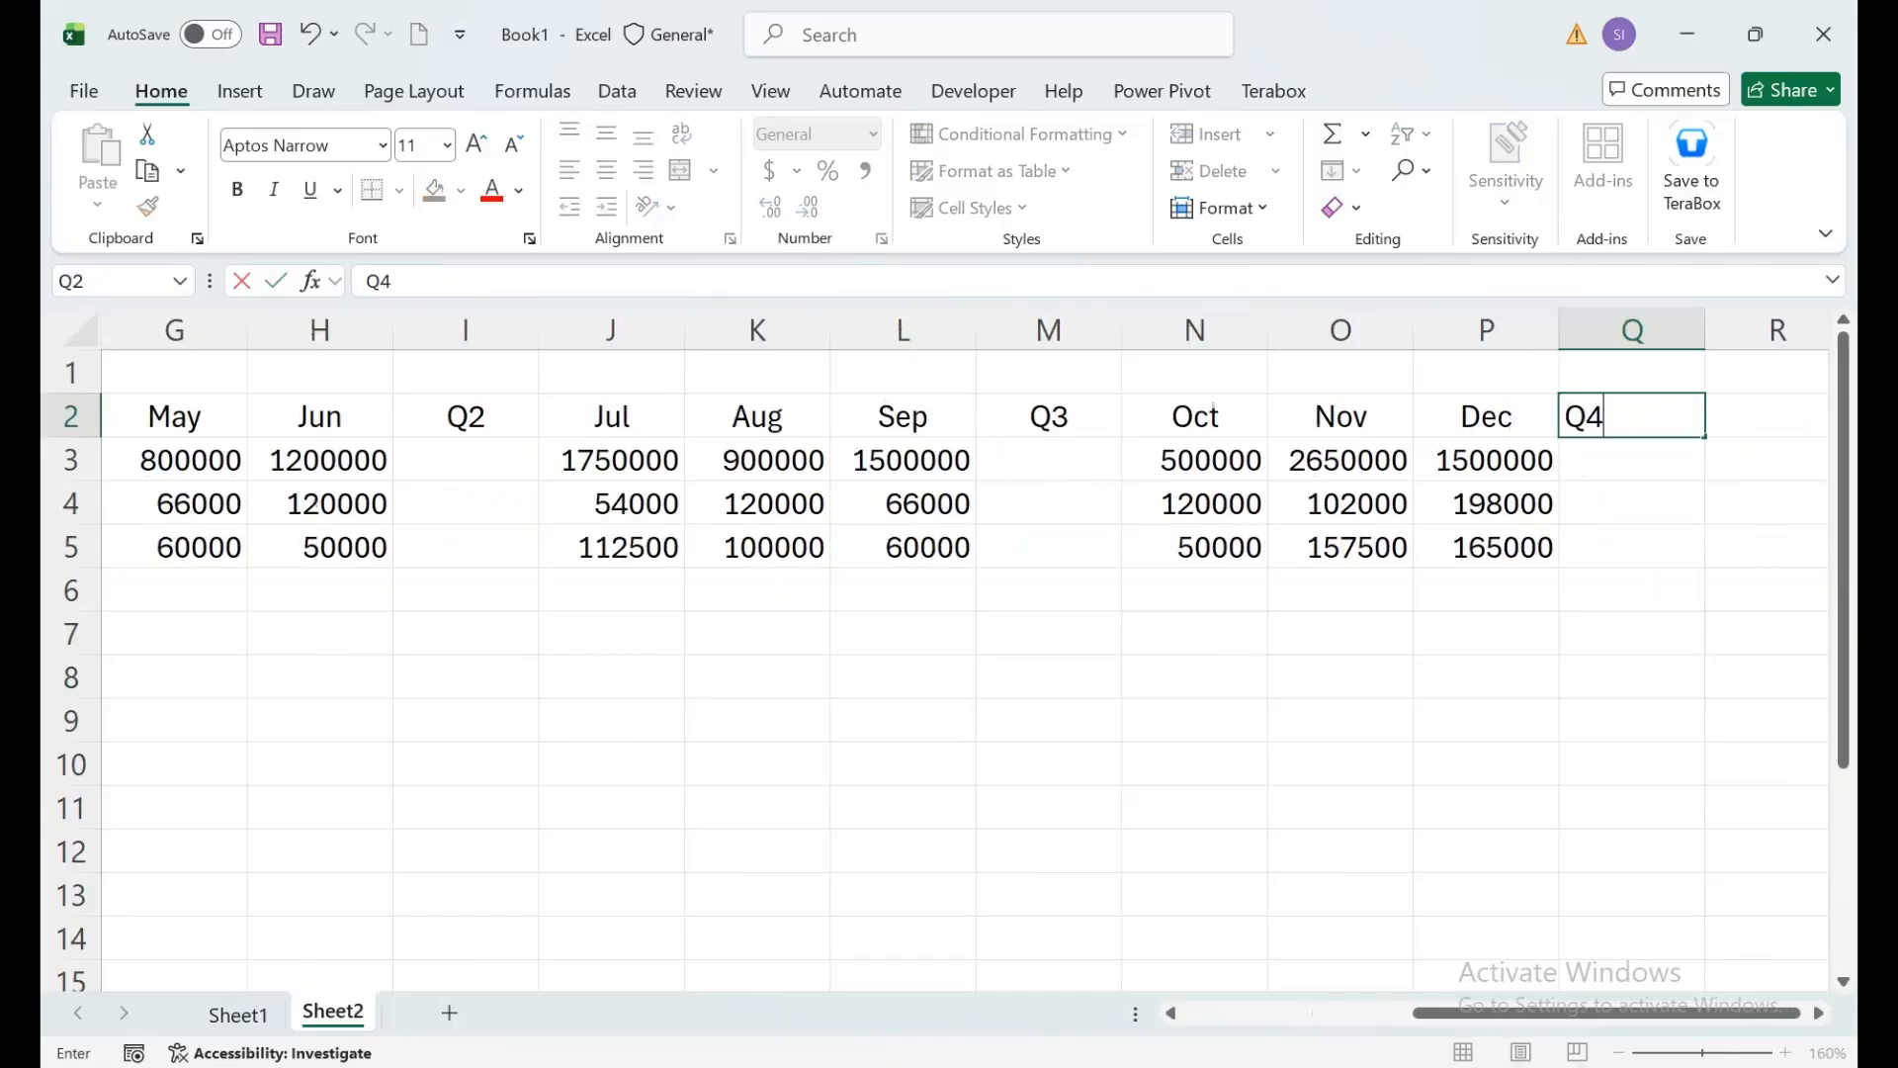
key("Return")
key("Up")
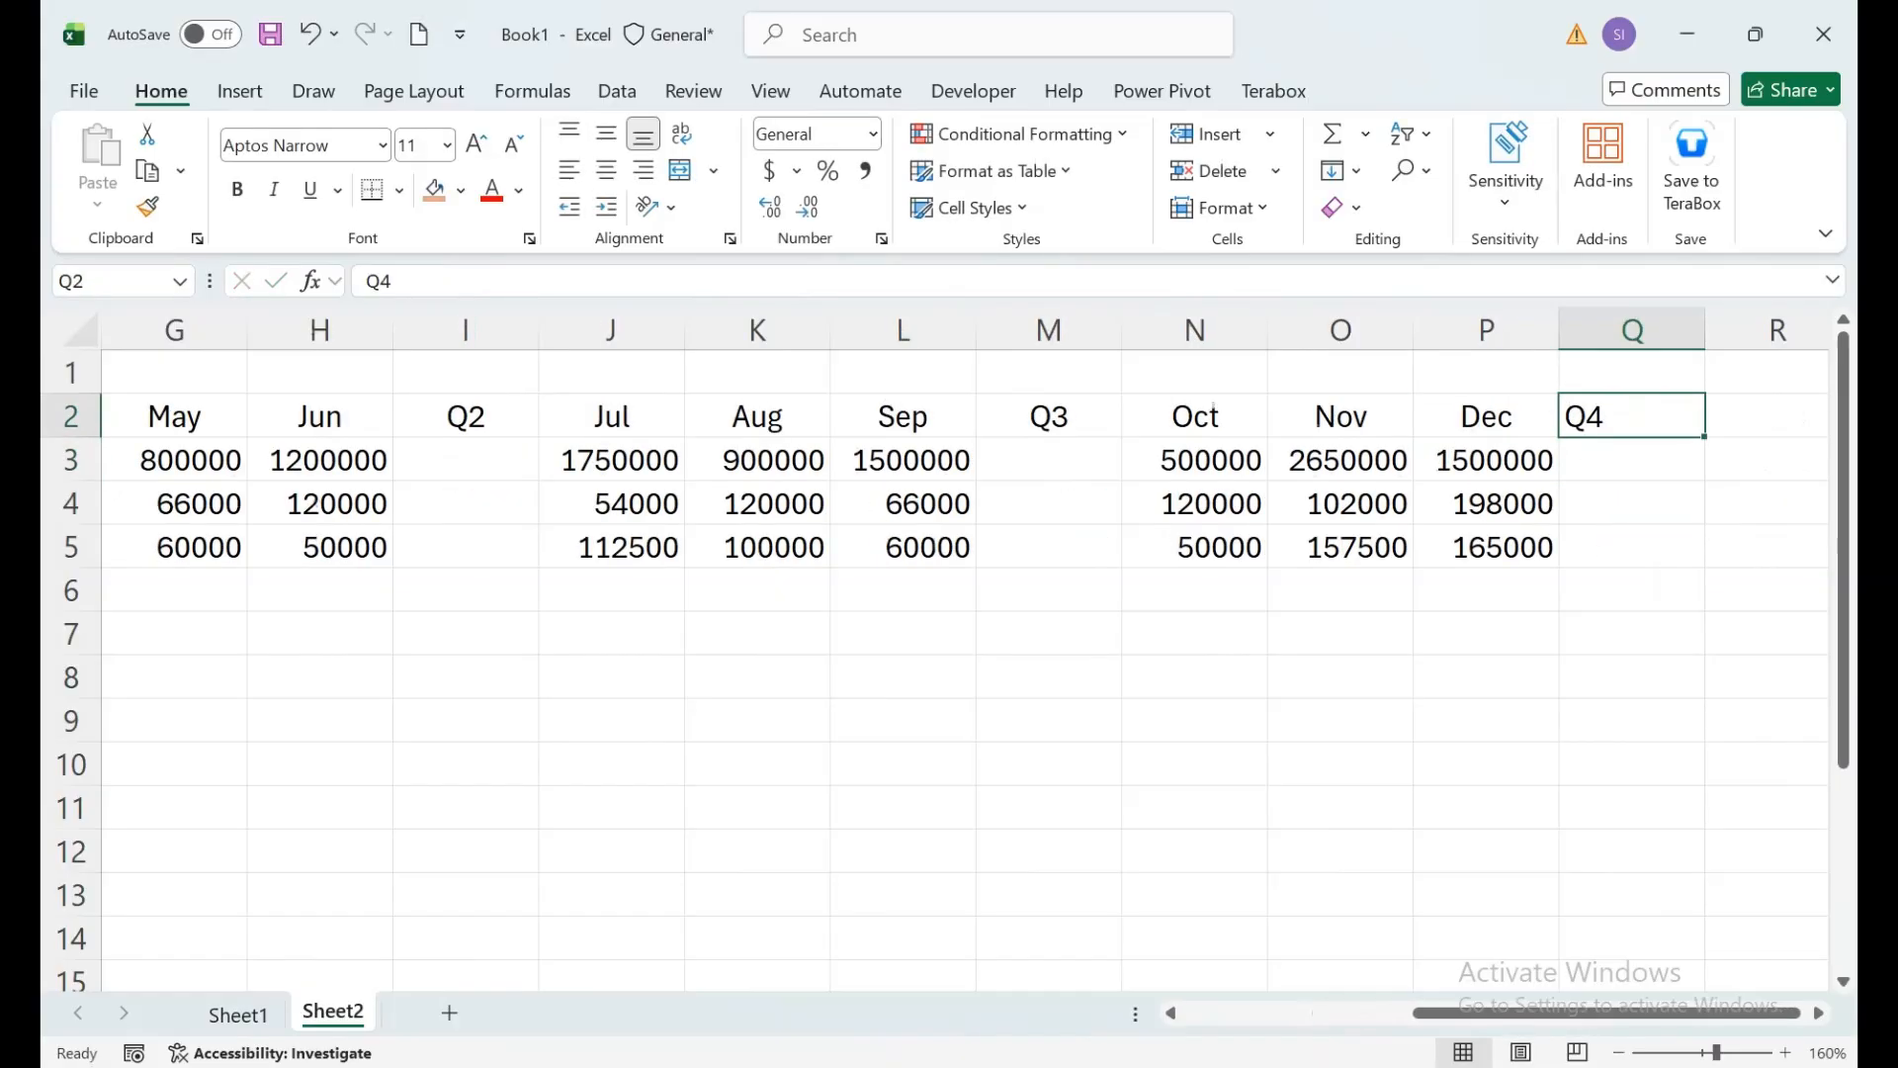
left_click(1049, 416, "ctrl")
left_click(1049, 417, "ctrl")
left_click(606, 170)
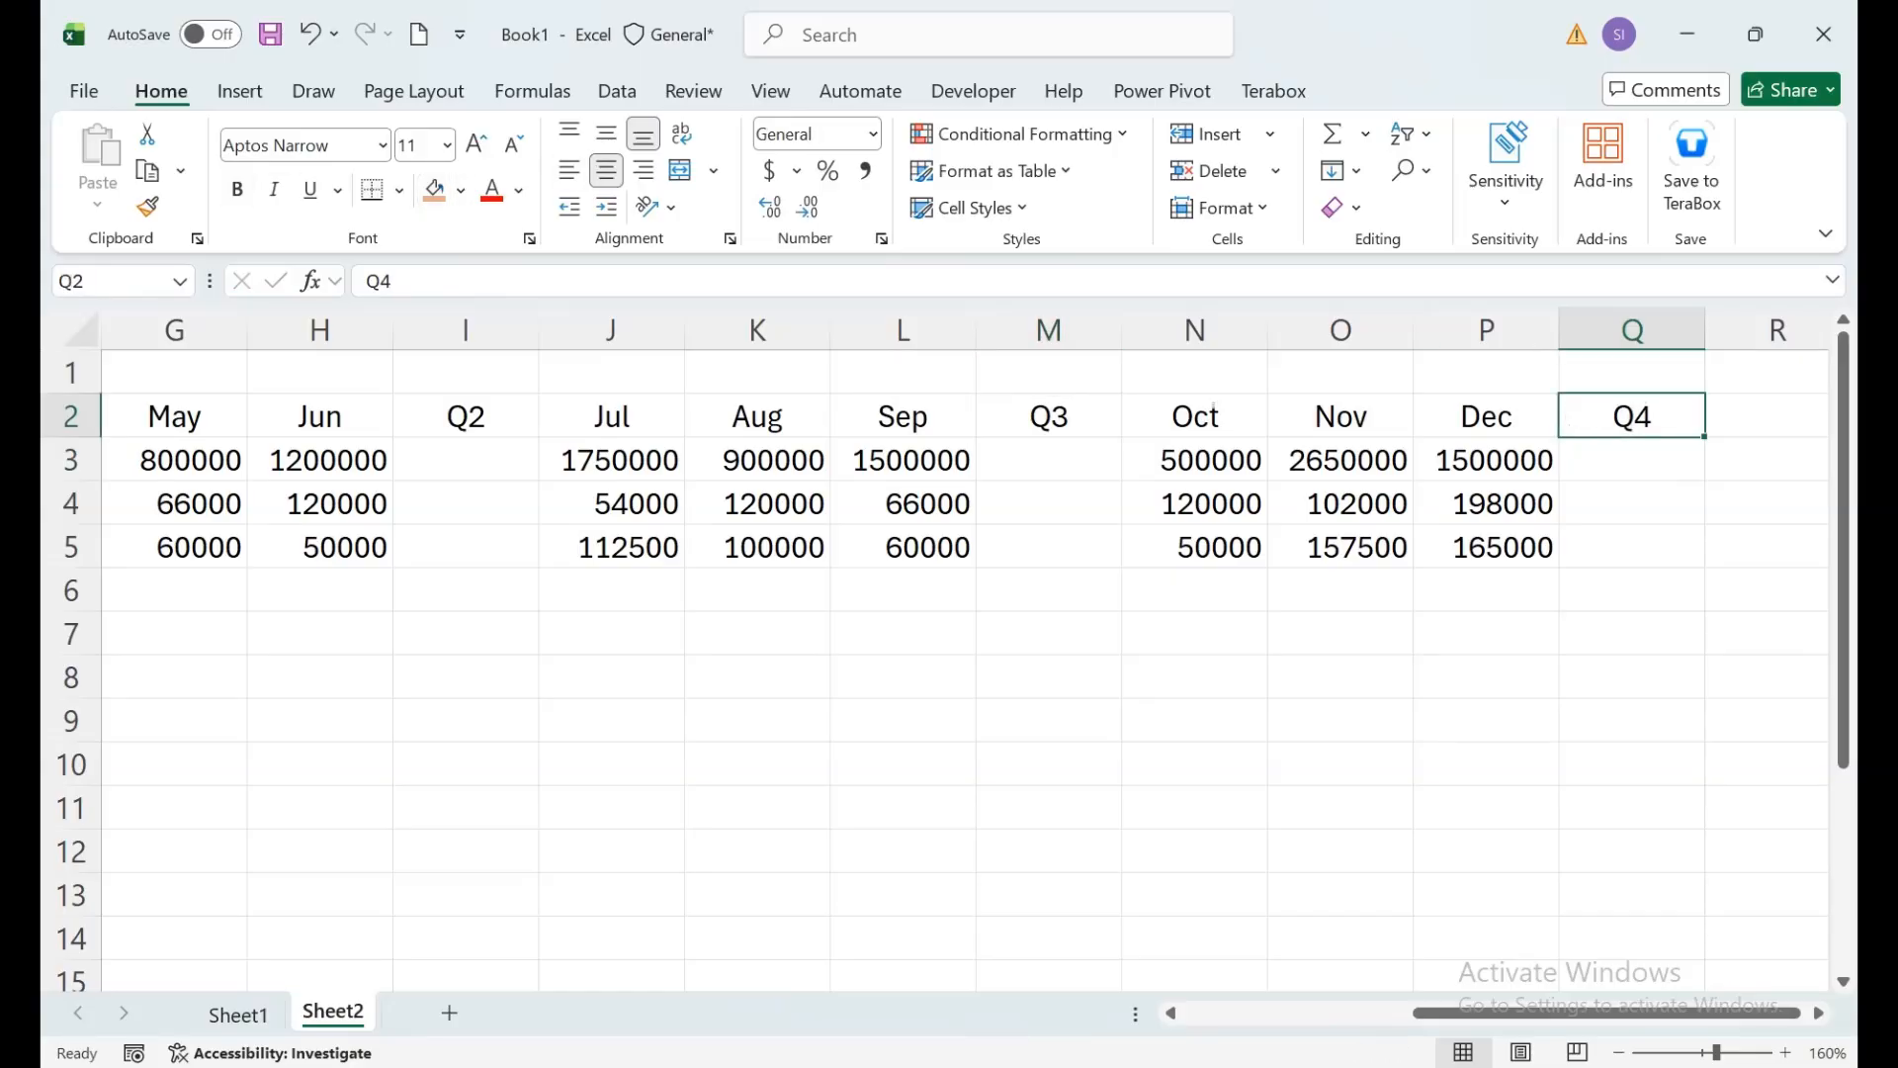
Step: Select only the blank cells in B2:Q5 with Go To Special and fill them with SUM totals of each quarter's three months
left_click_drag(1632, 417, 316, 547)
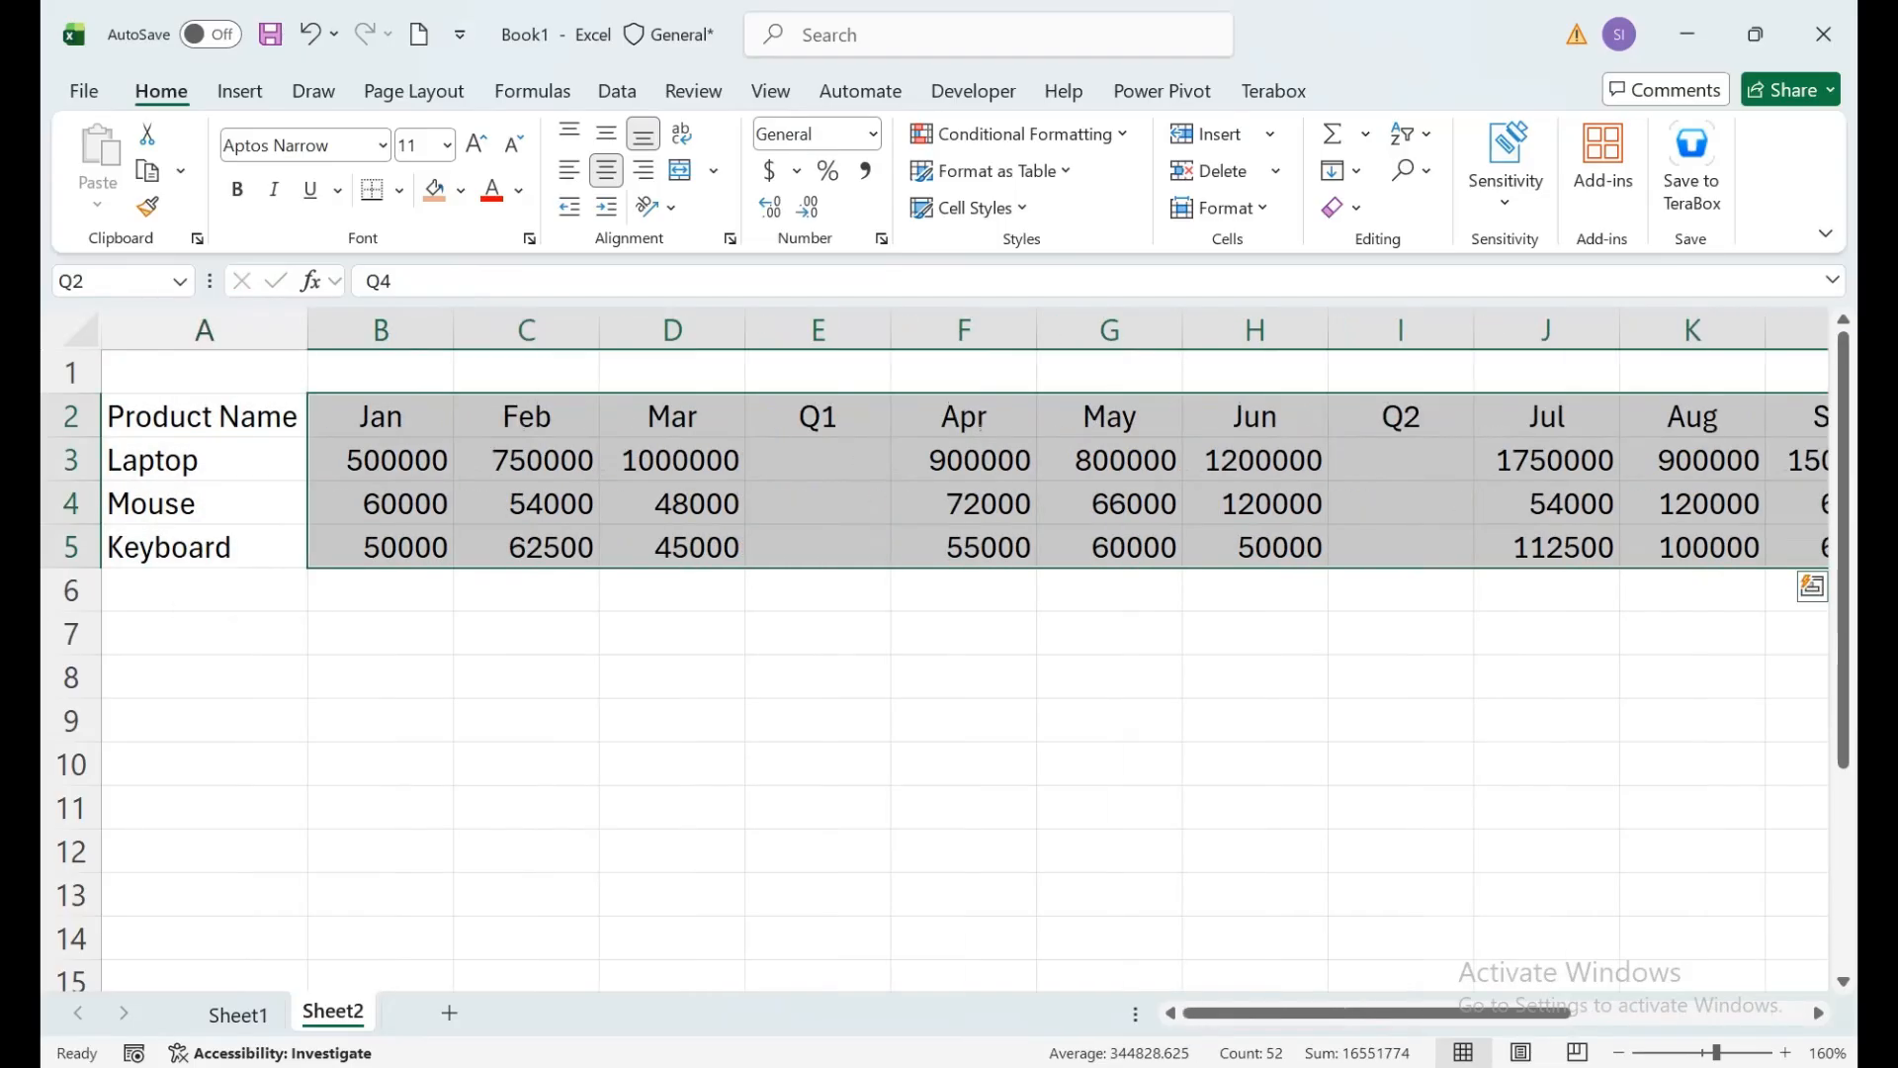
key("F5")
left_click(845, 841)
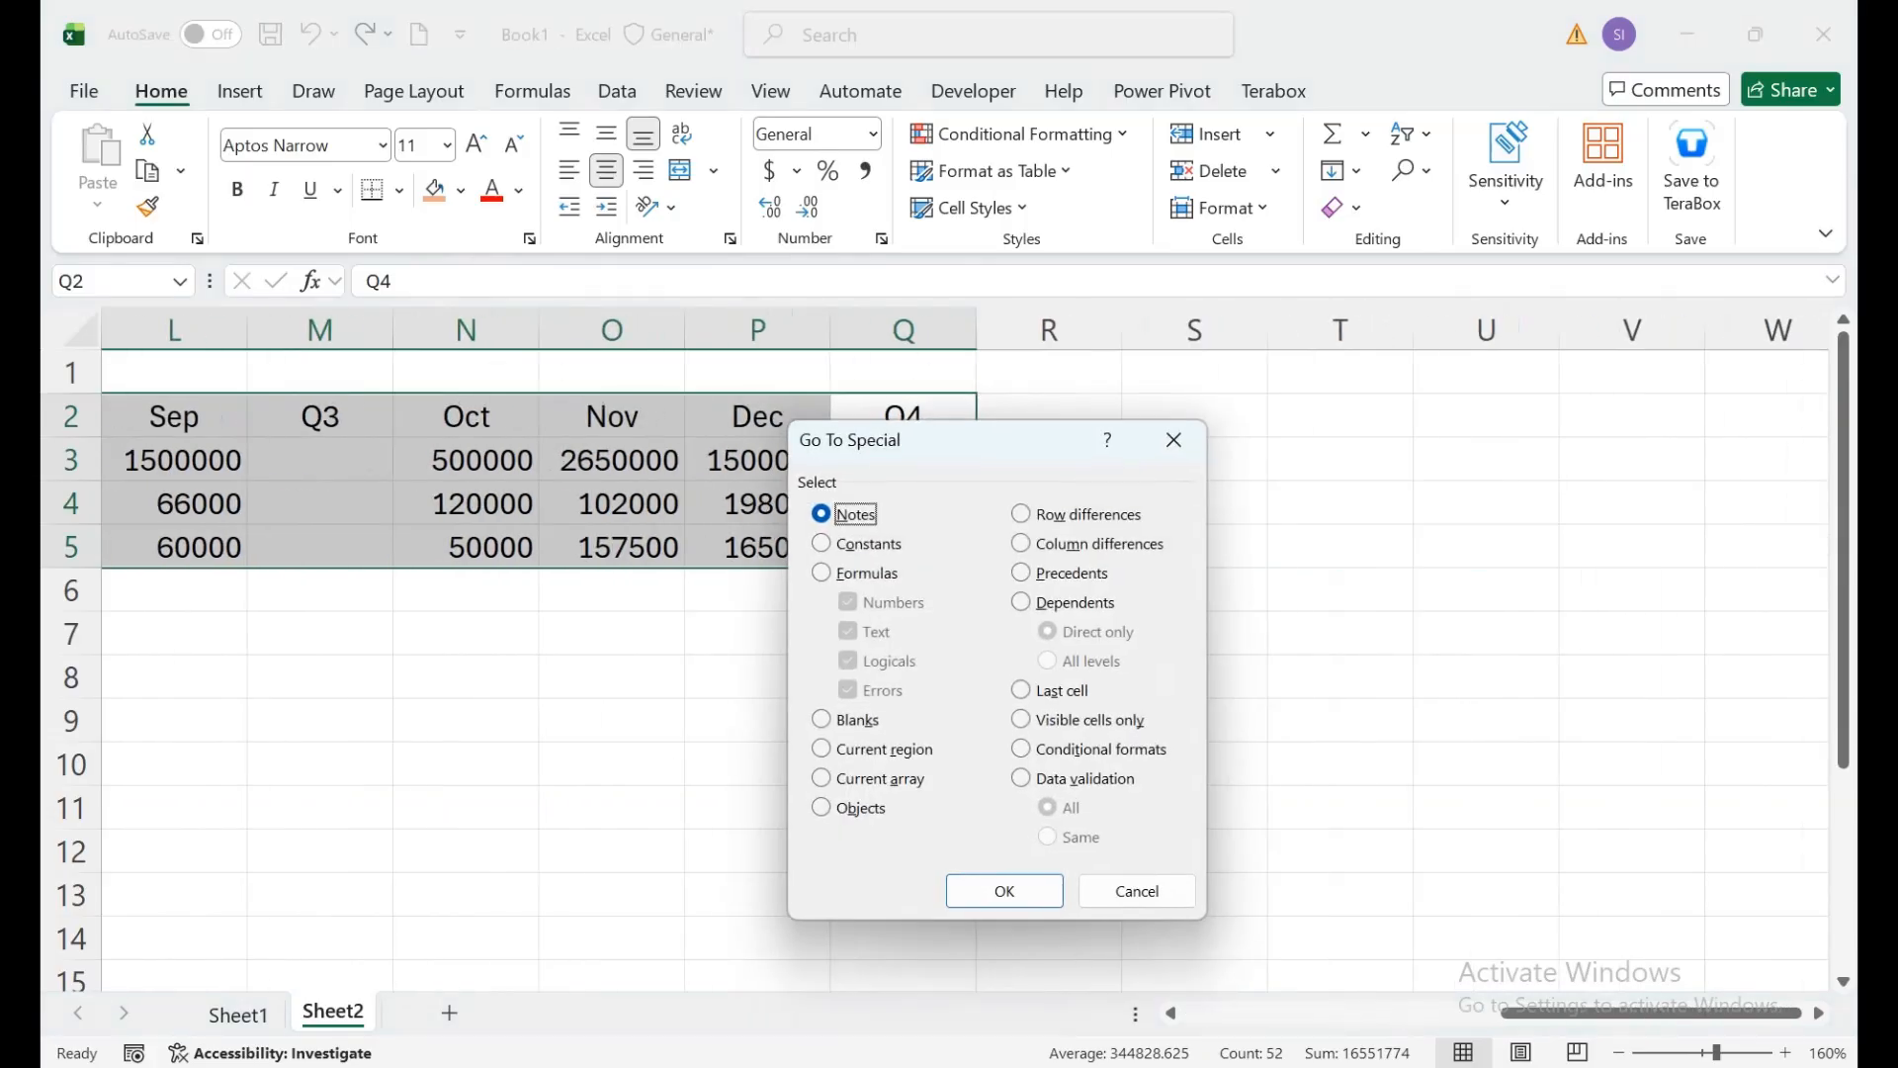
left_click(821, 719)
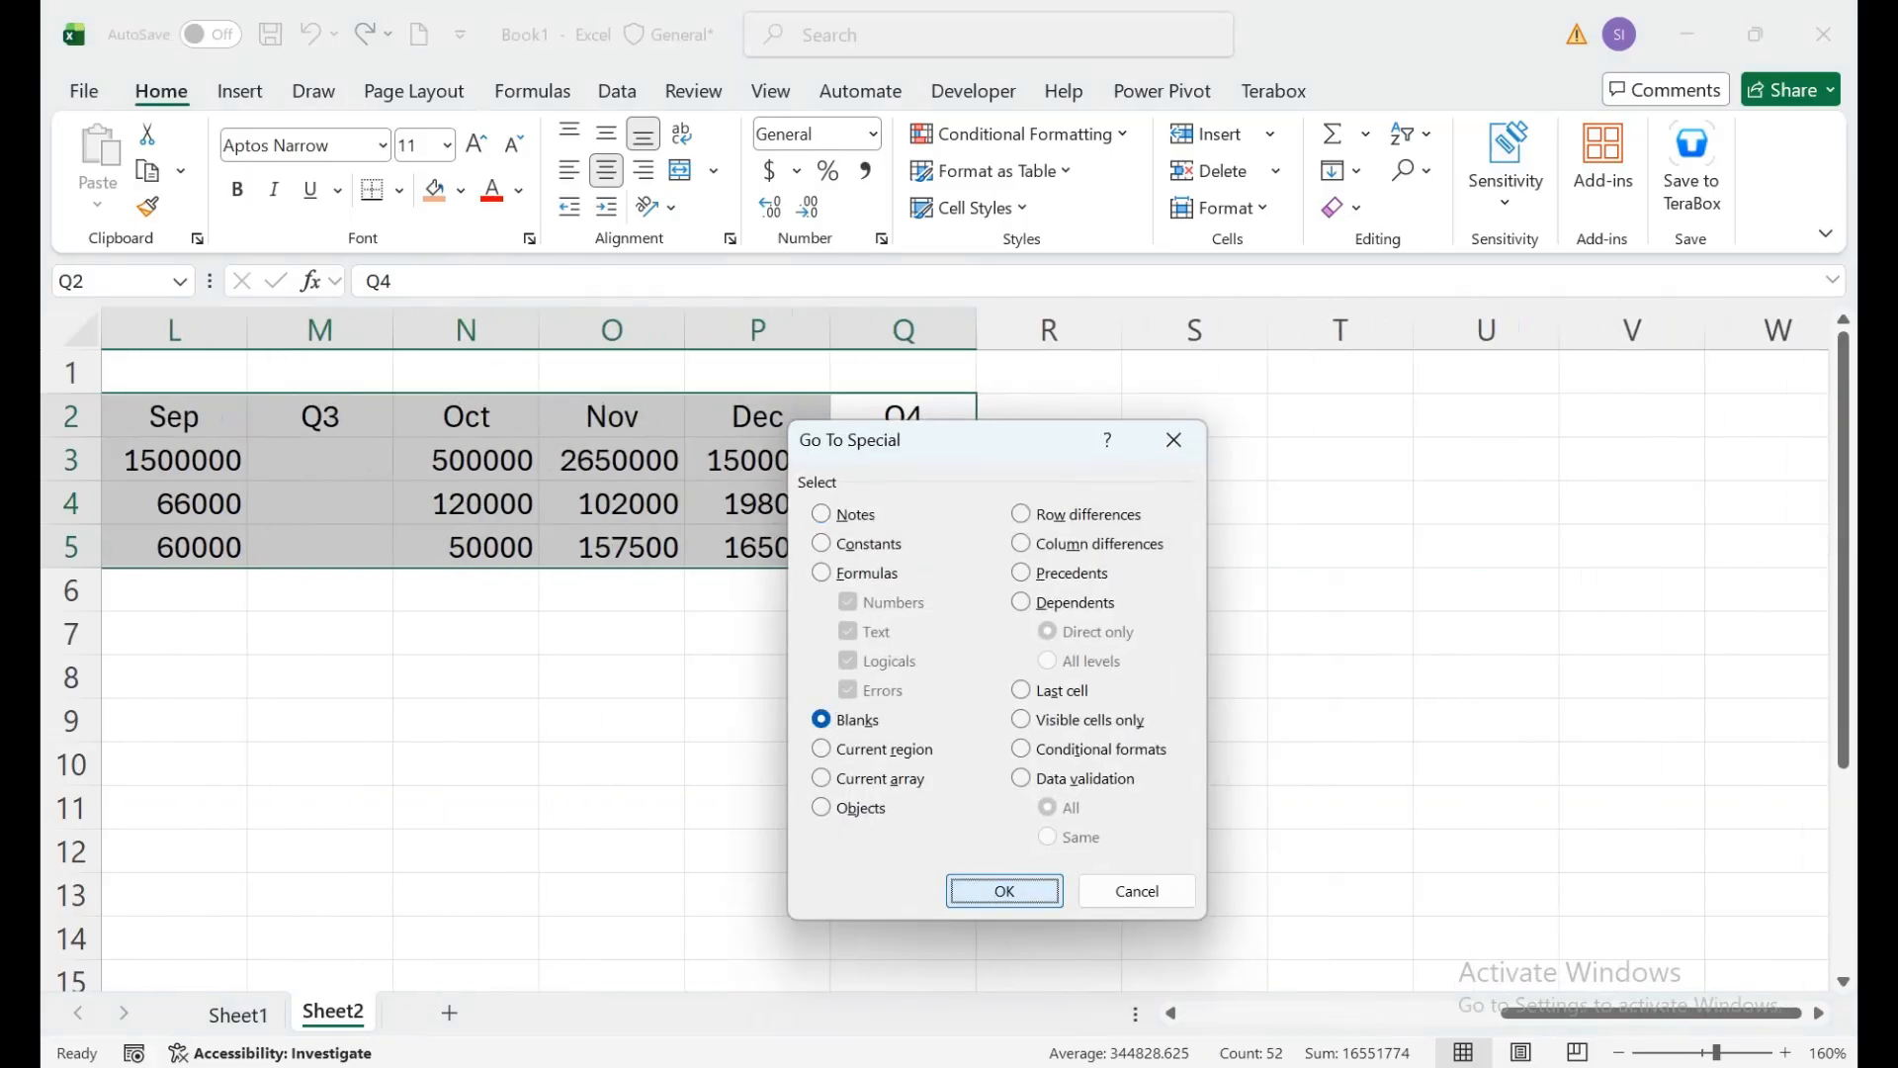
left_click(1004, 891)
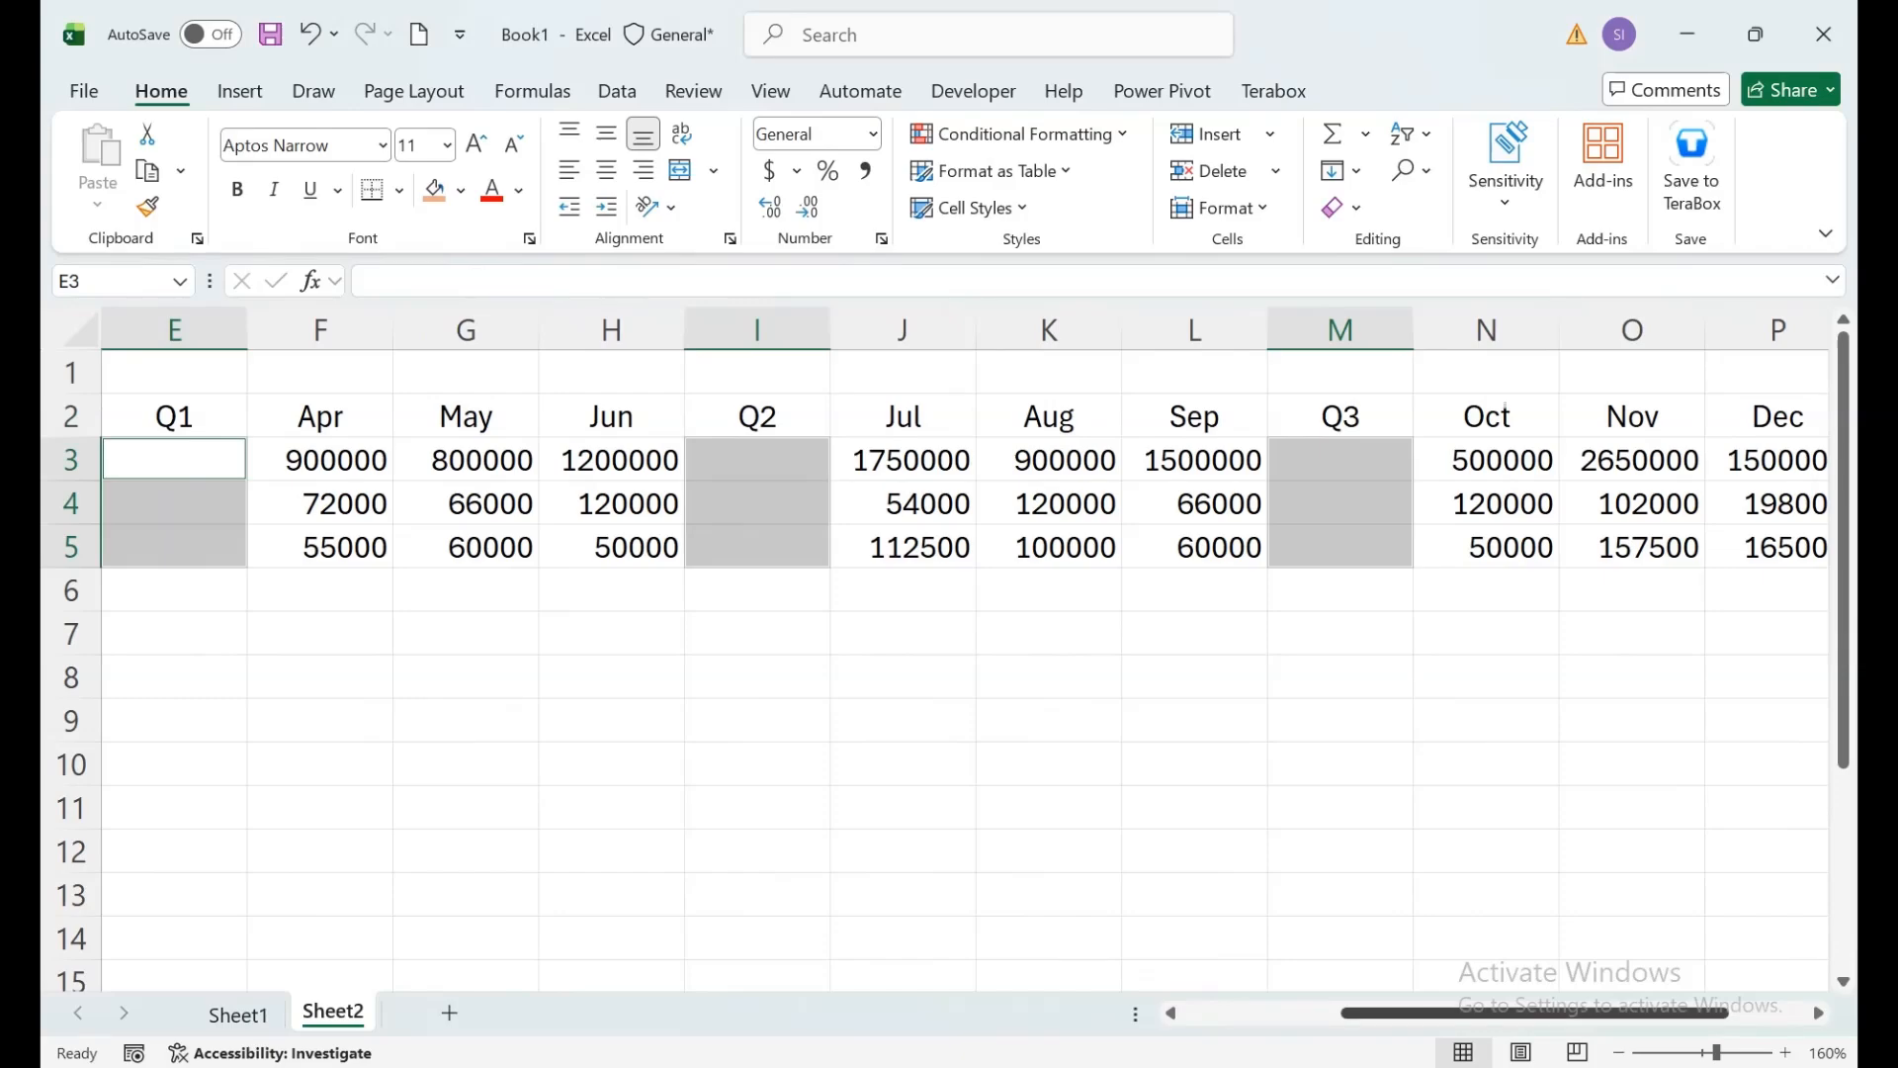
left_click_drag(1470, 1013, 1548, 1013)
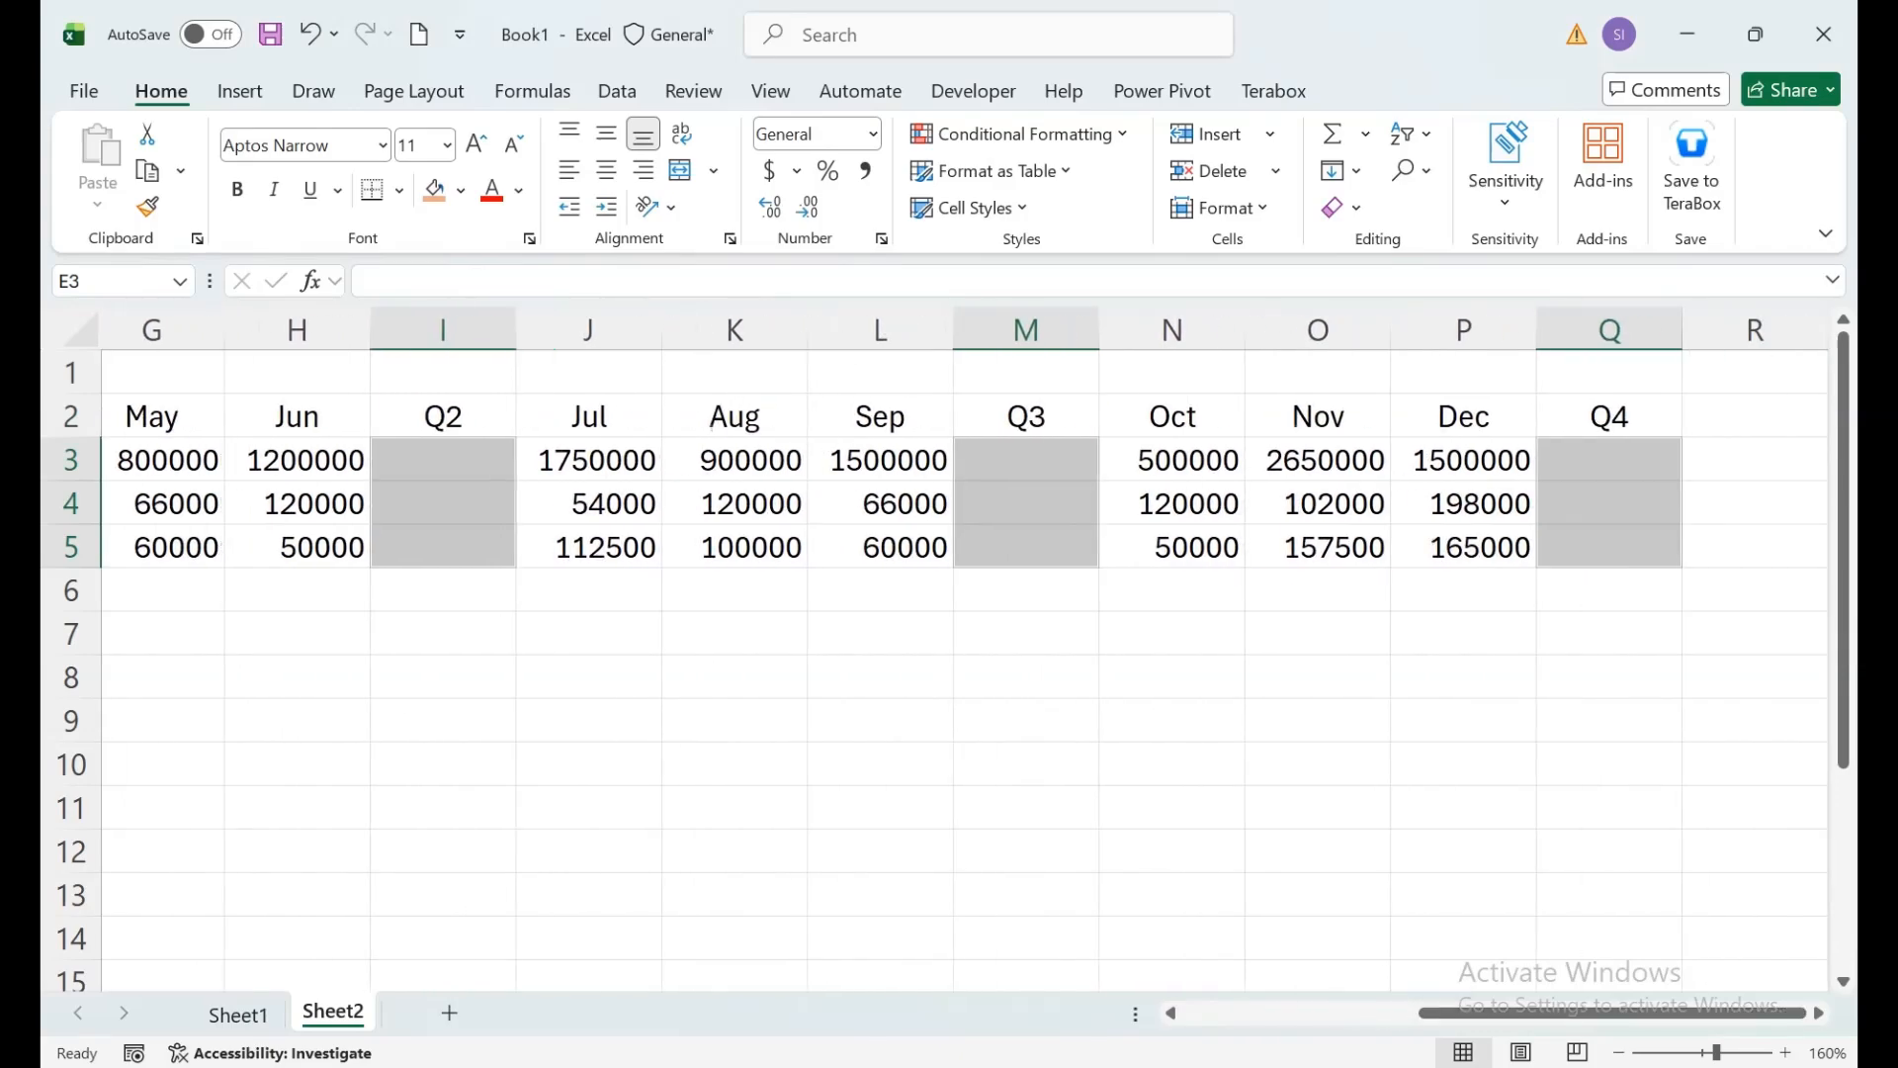
type("=SUM(B3:D3)")
key("ctrl+Return")
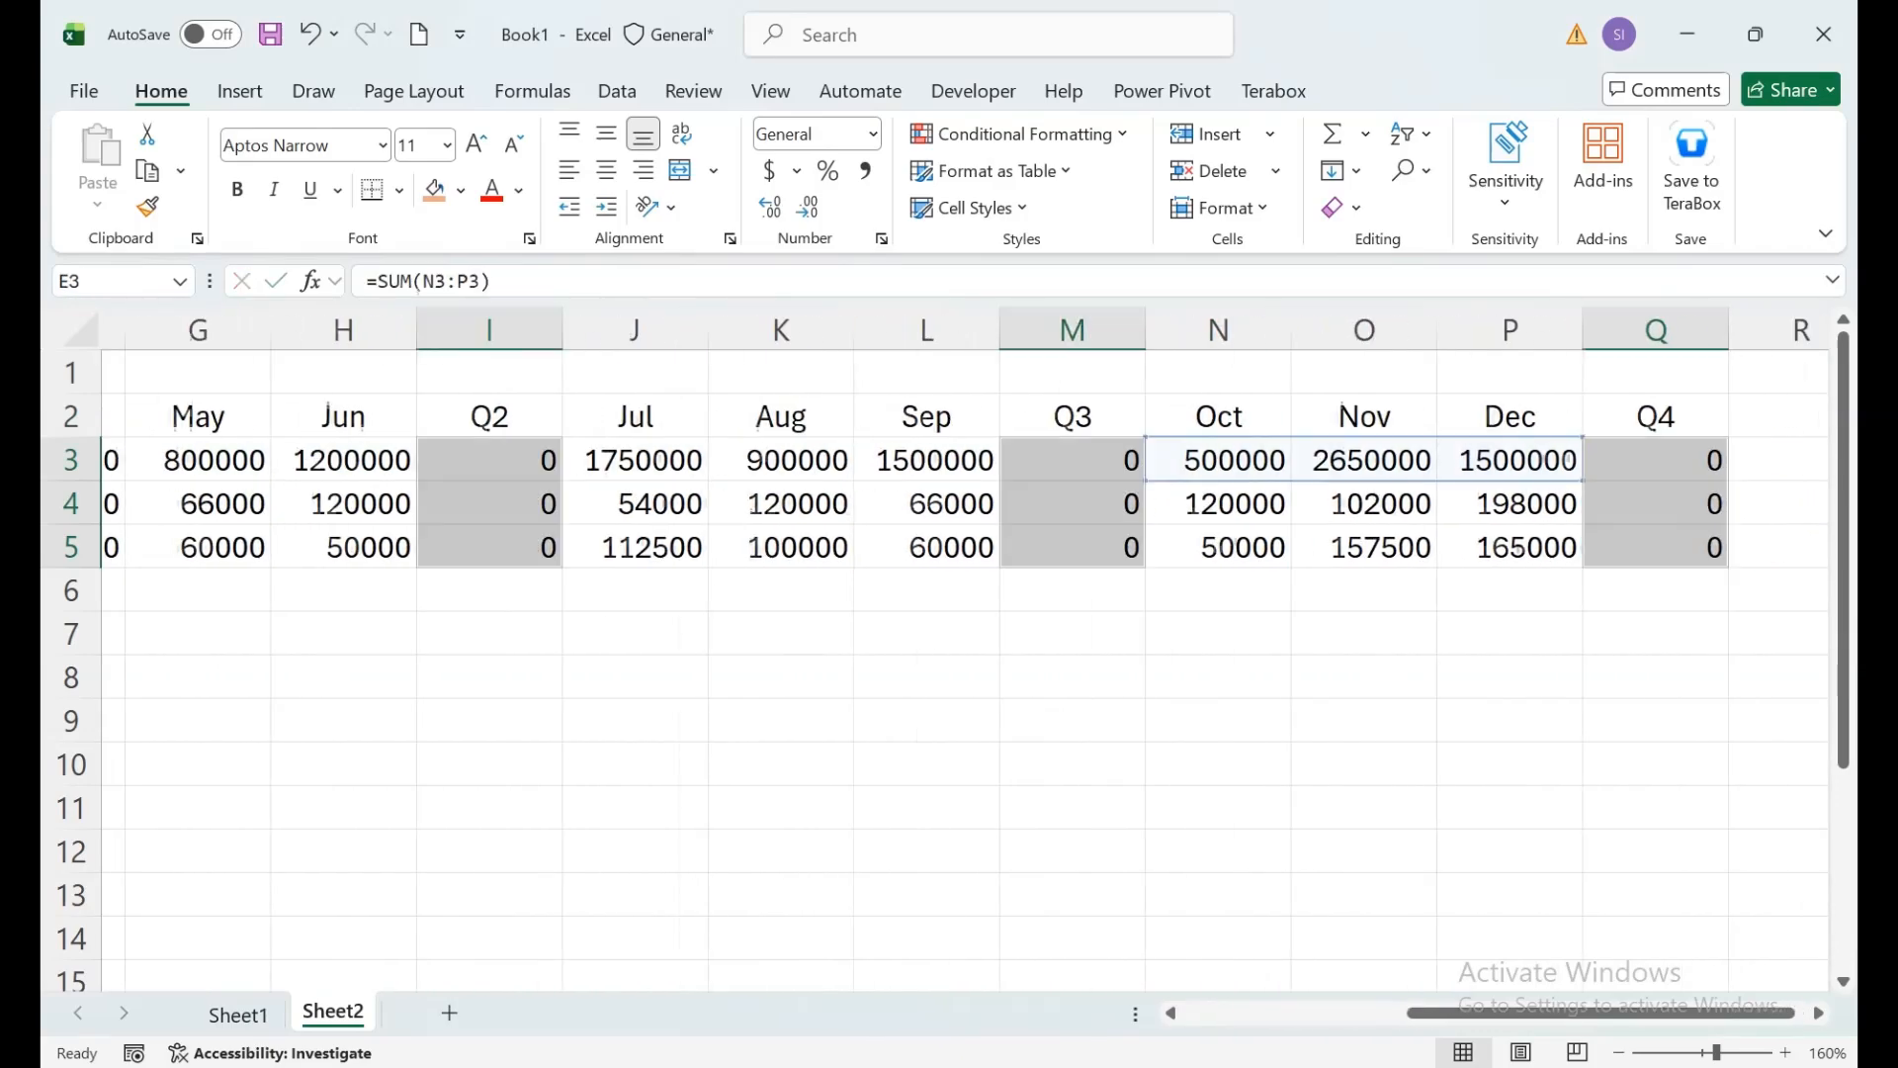
Step: Check the ranges used by the Laptop row's quarterly SUM formulas in M3, Q3, I3 and E3
double_click(1037, 461)
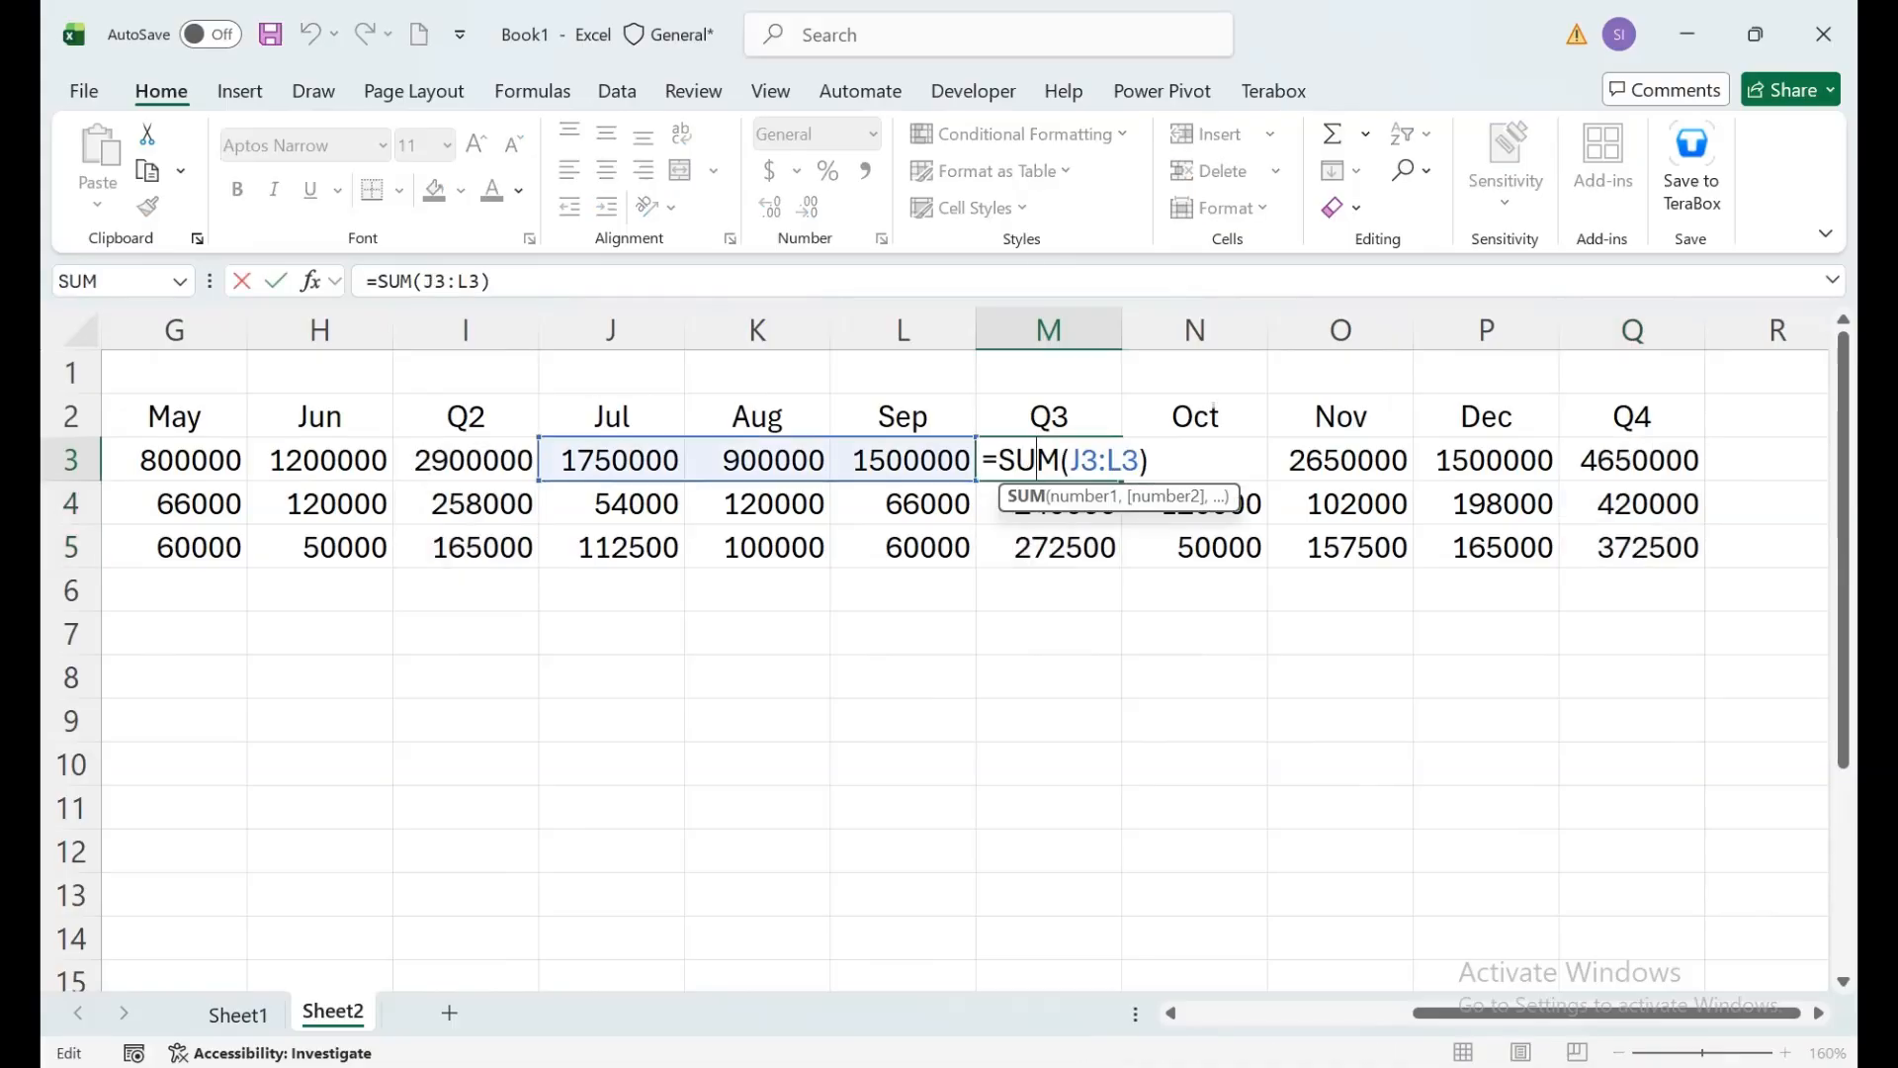
key("Return")
double_click(1611, 461)
key("Return")
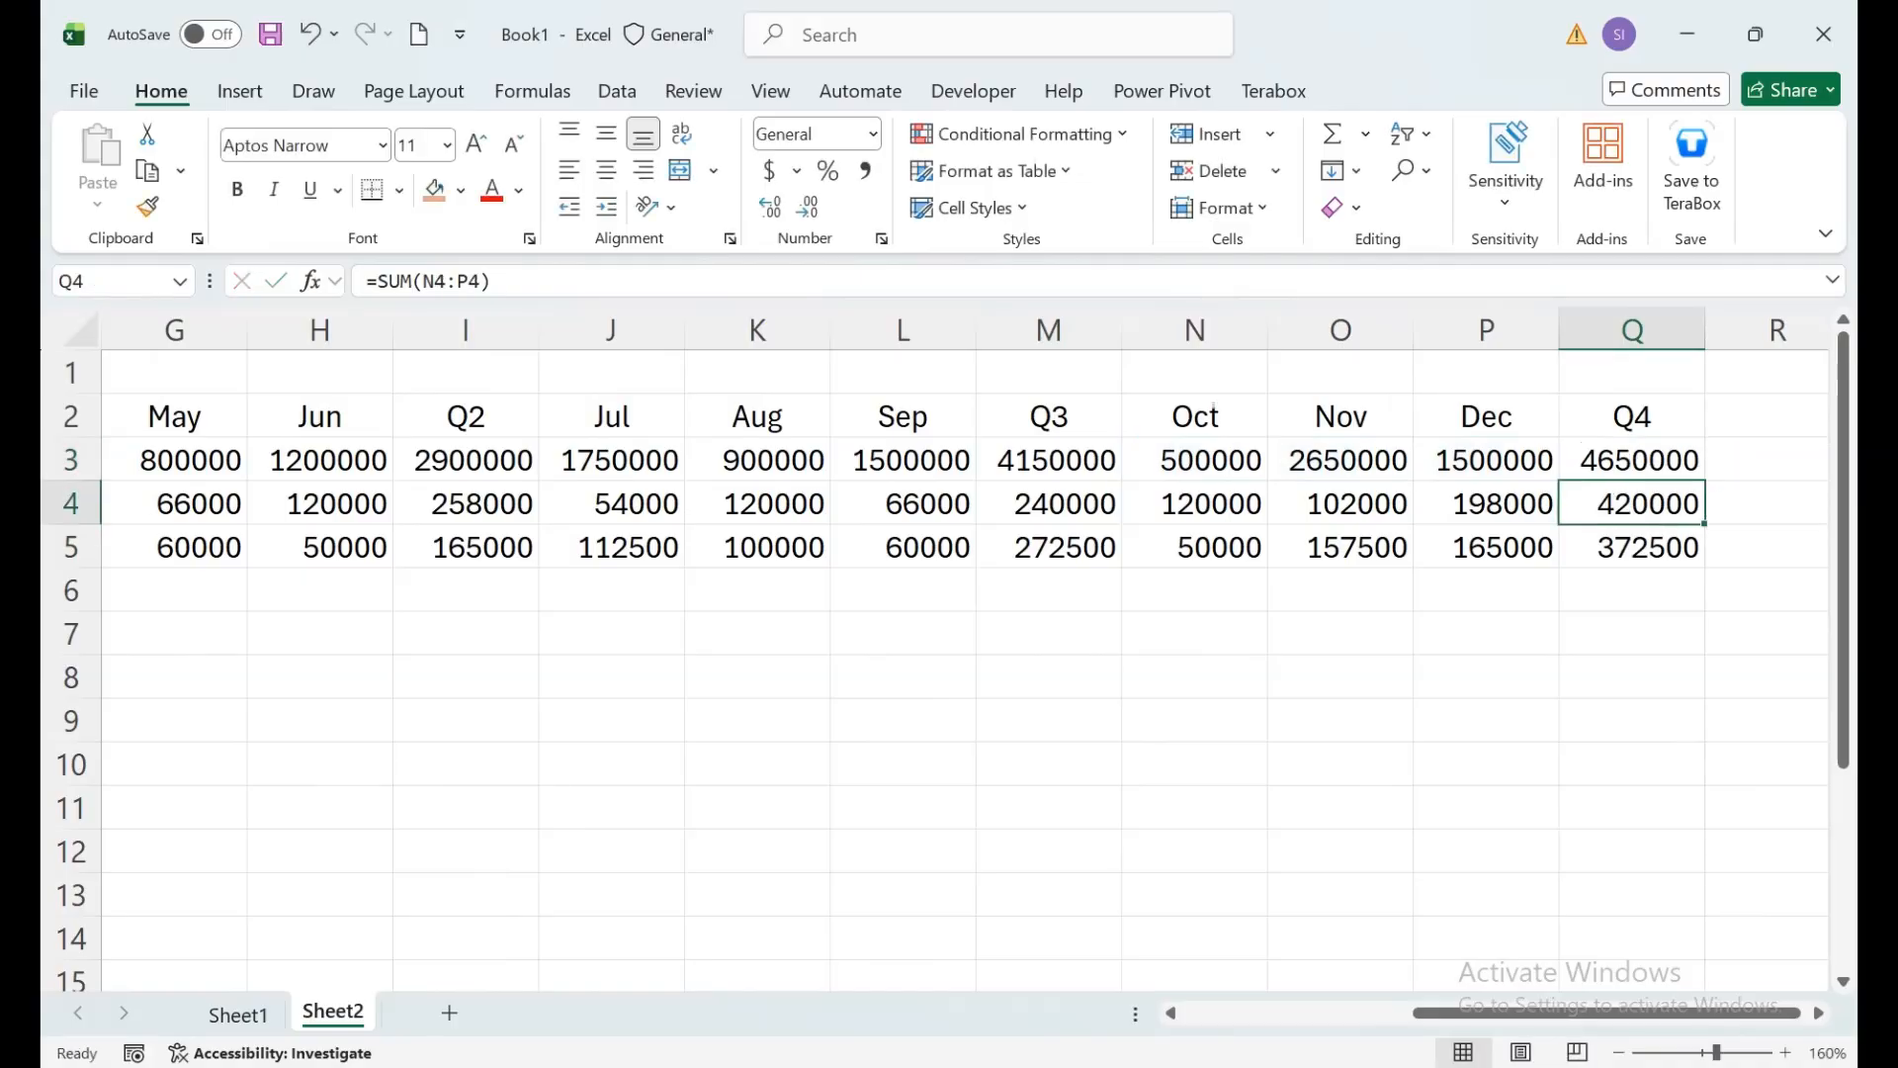
double_click(453, 461)
key("Return")
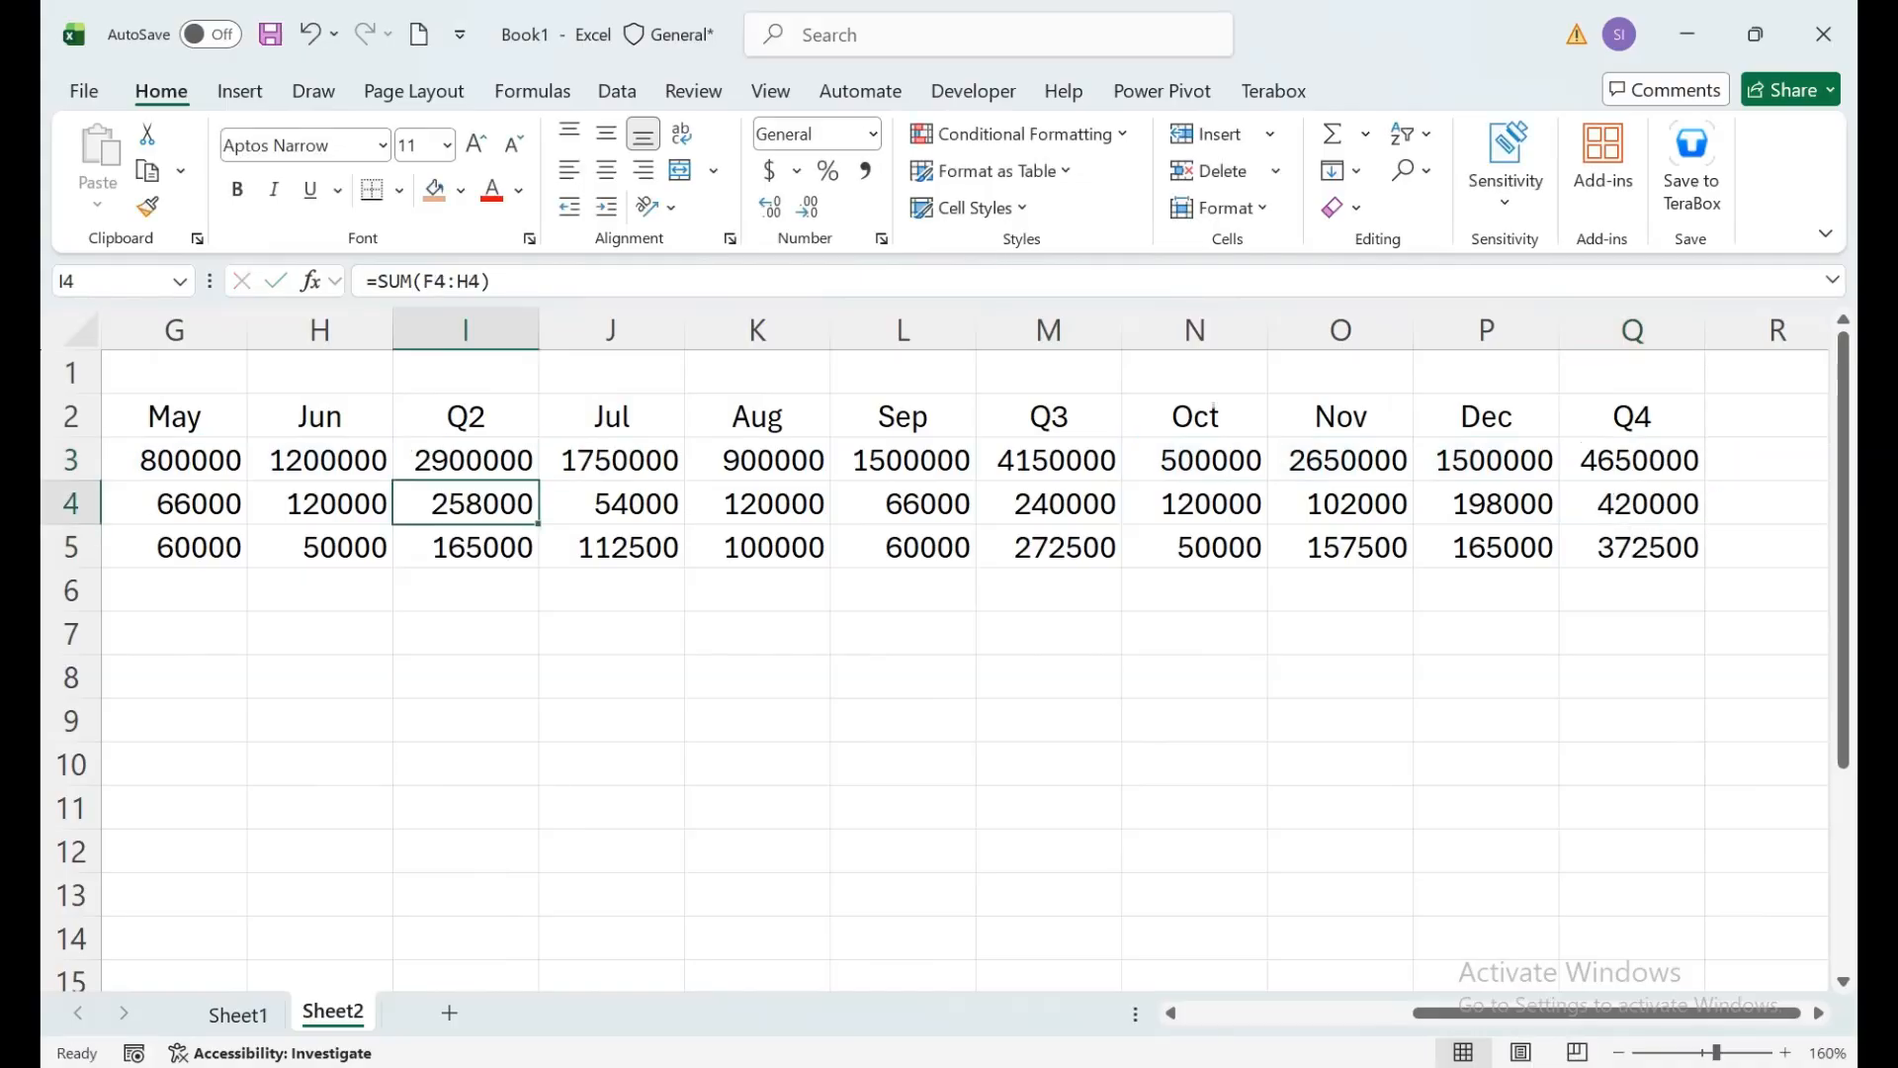
left_click_drag(455, 461, 148, 547)
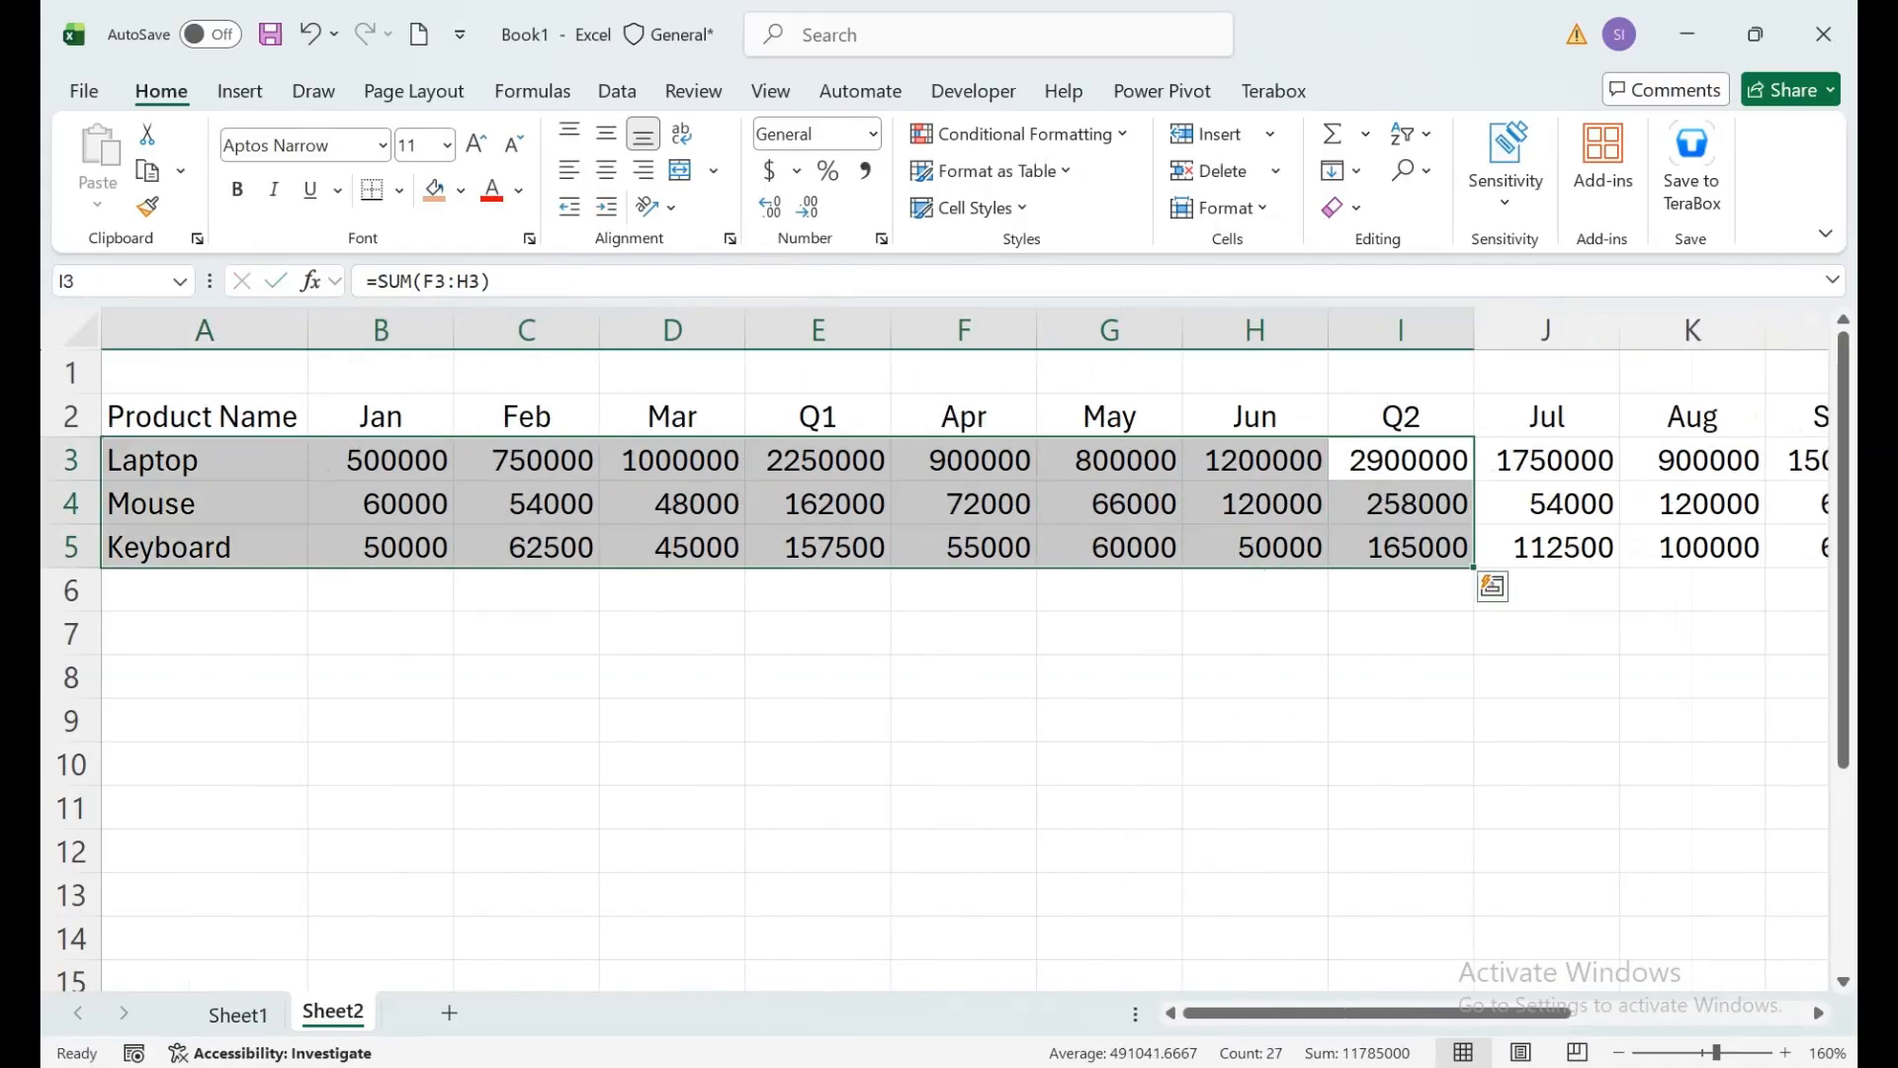
double_click(771, 461)
key("Return")
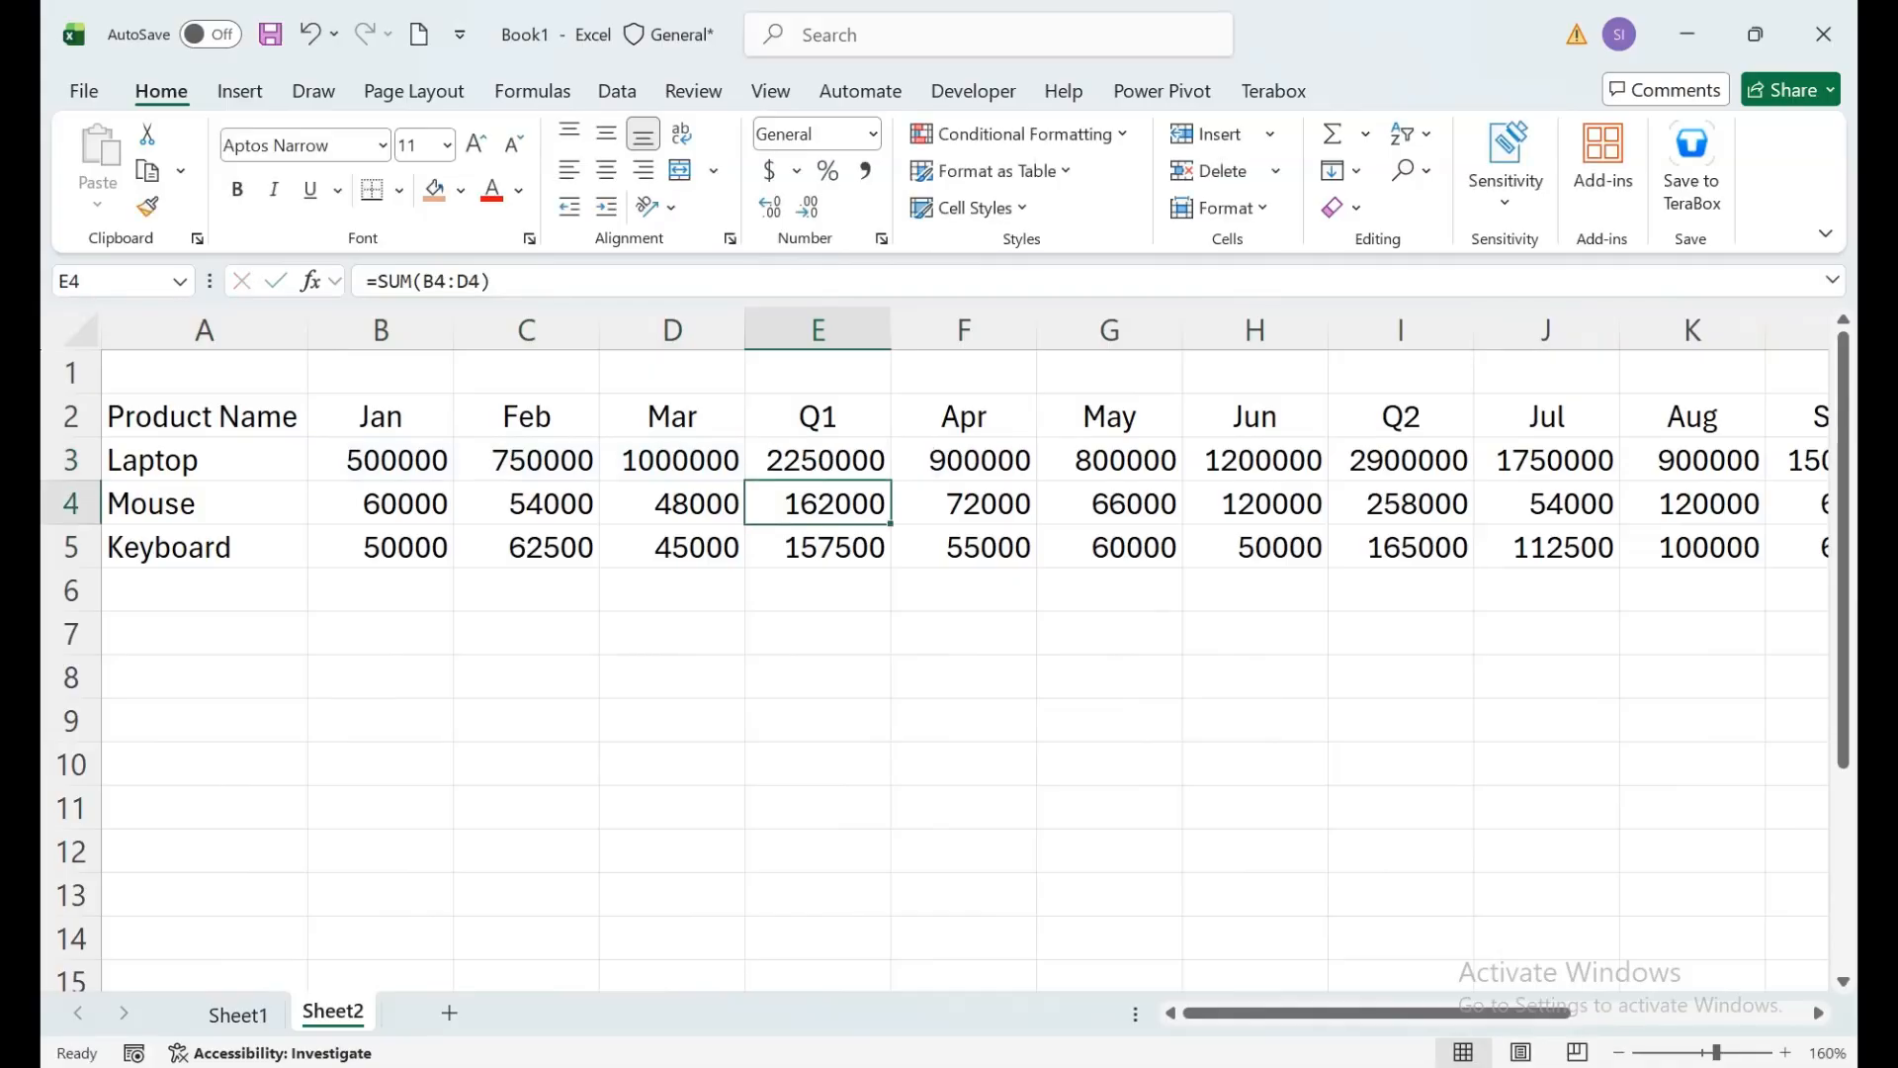
Step: Fill the Product Name header cell A2 with yellow
left_click(237, 417)
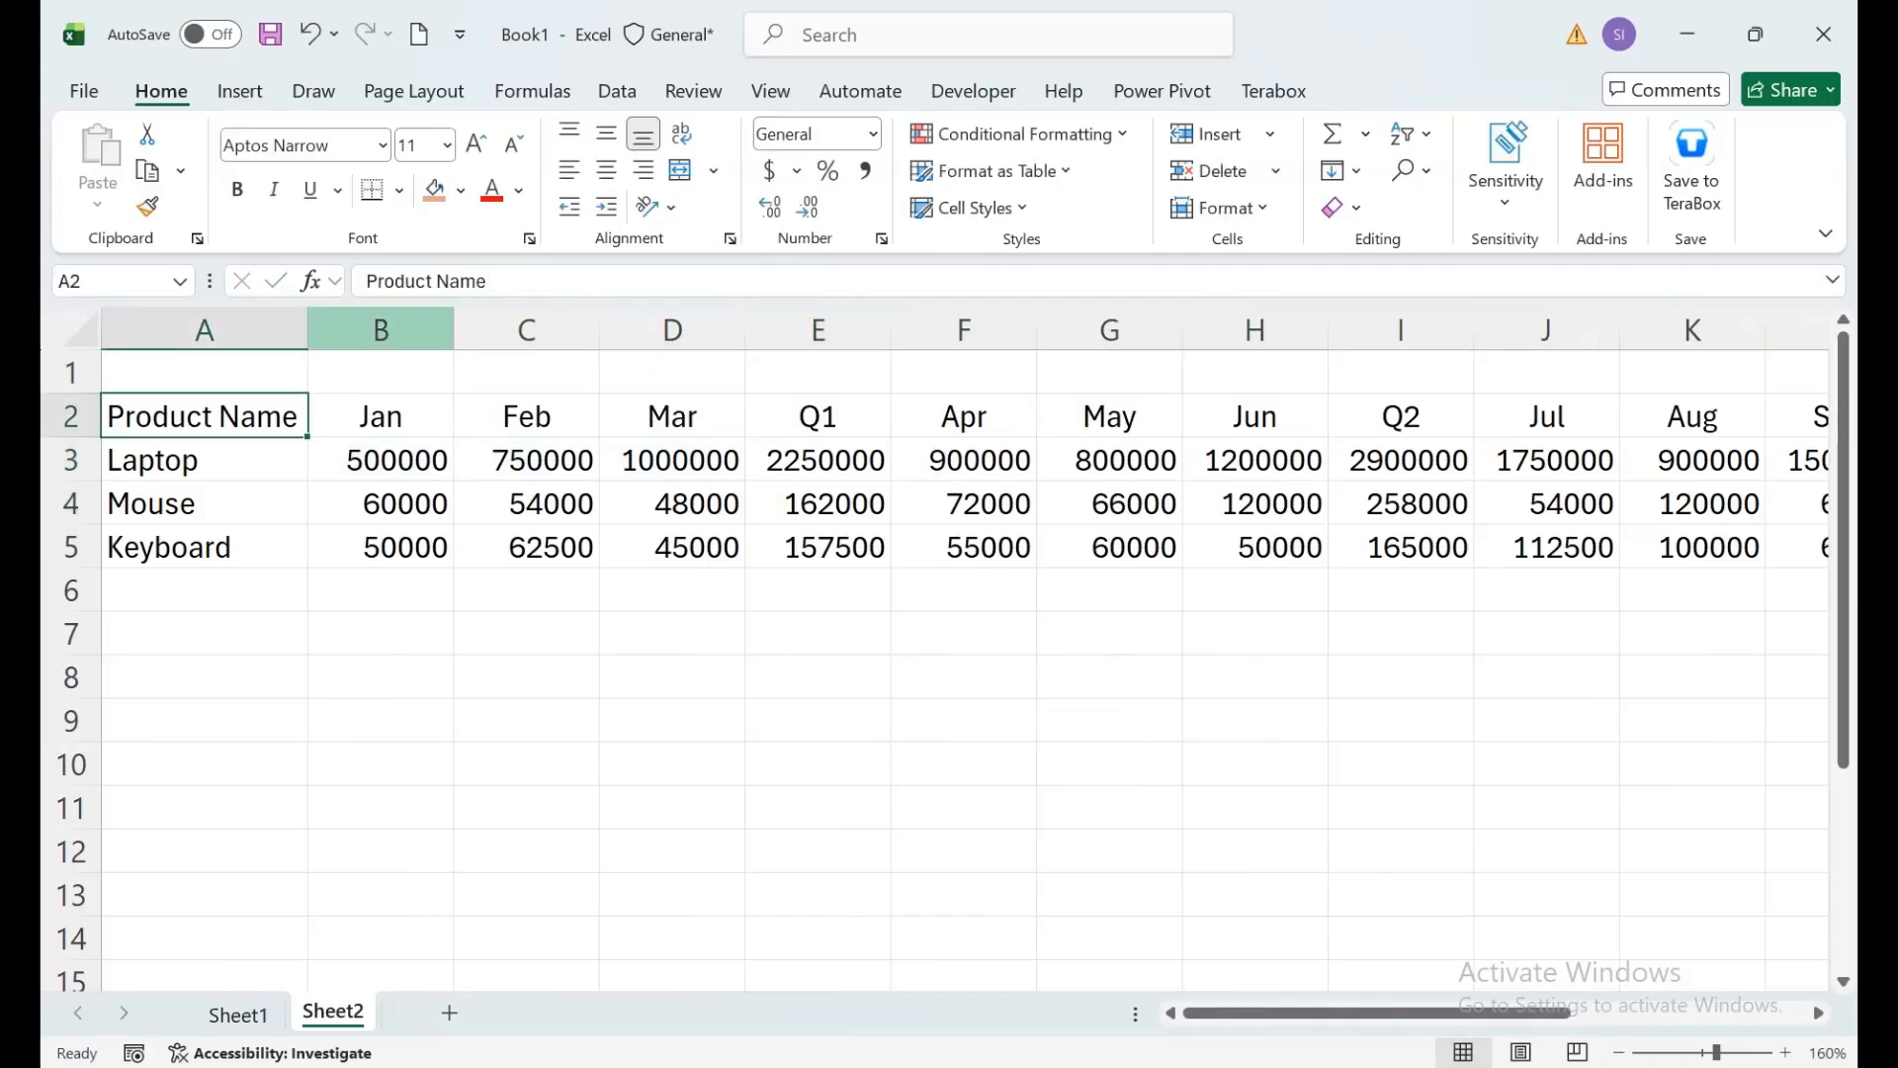
left_click(461, 191)
left_click(558, 615)
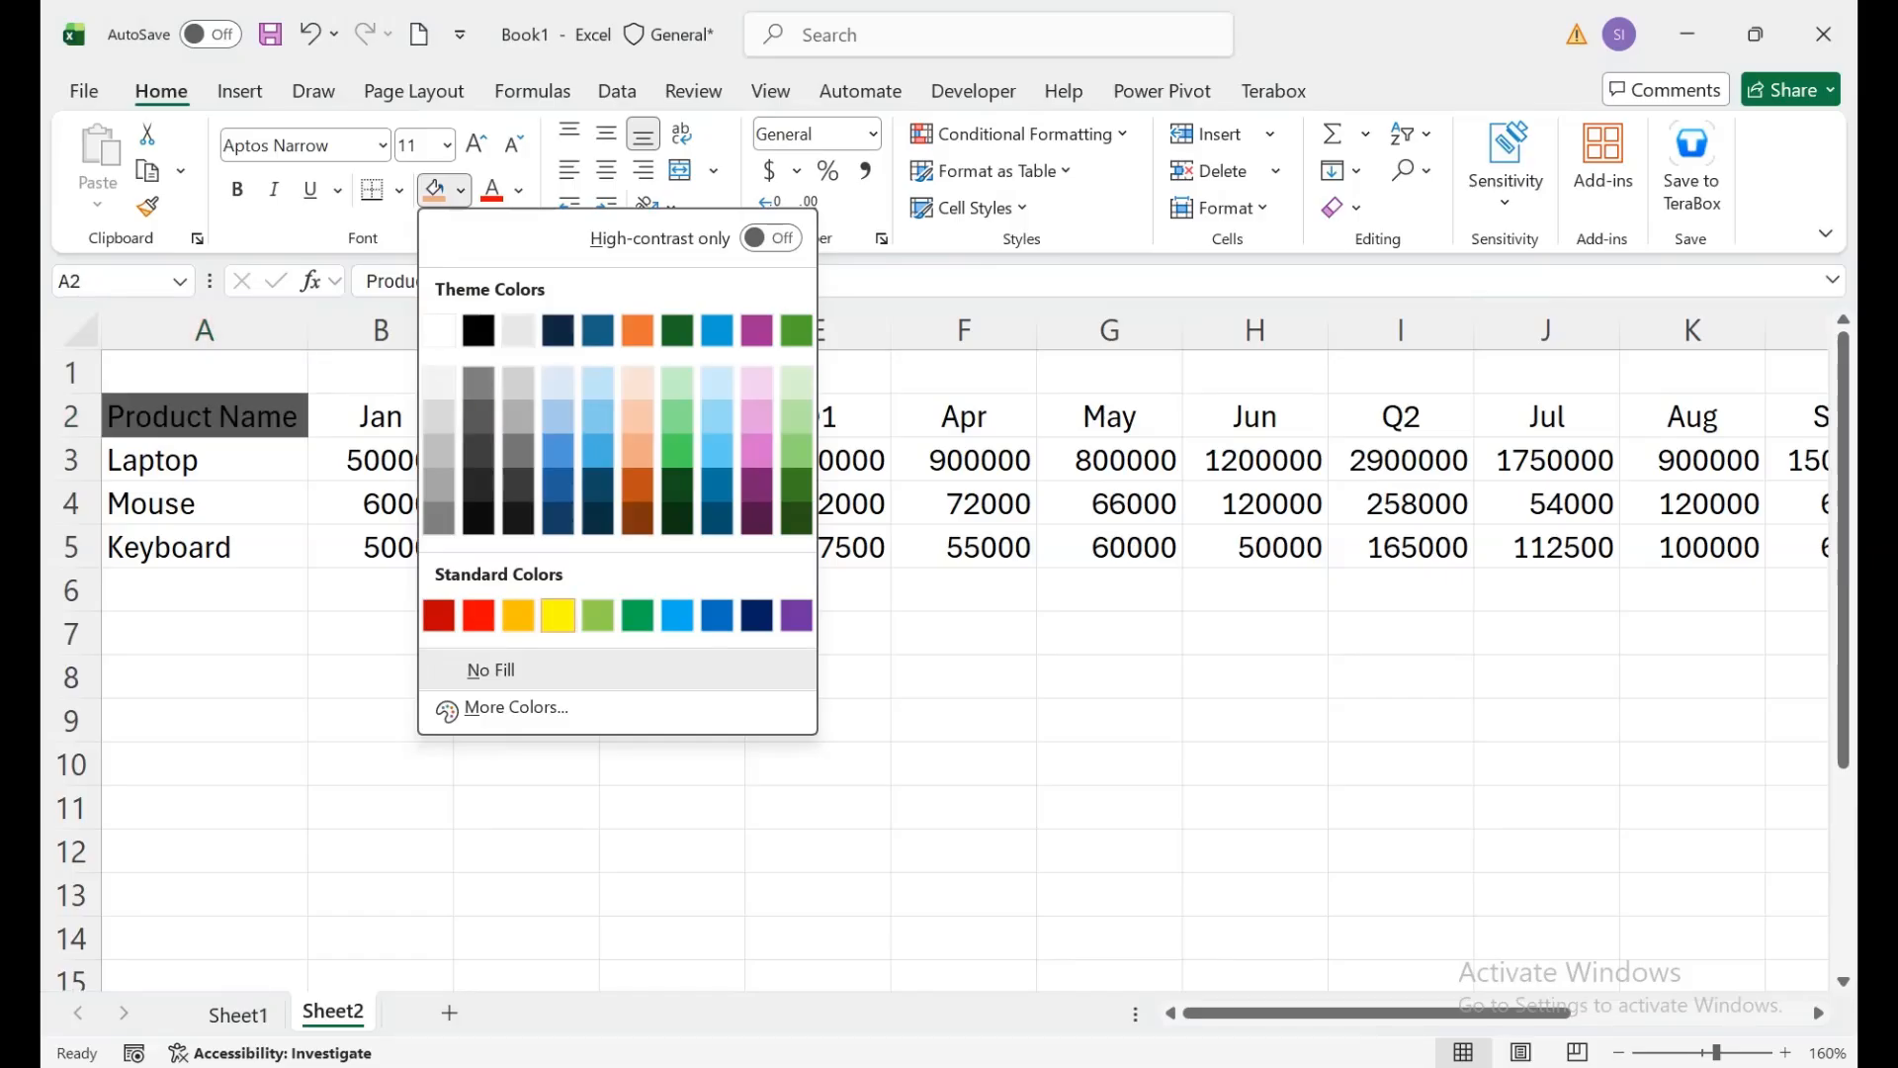
Step: Fill the header row A2:Q2 with the standard dark blue and set its text colour to white
left_click_drag(381, 416, 672, 416)
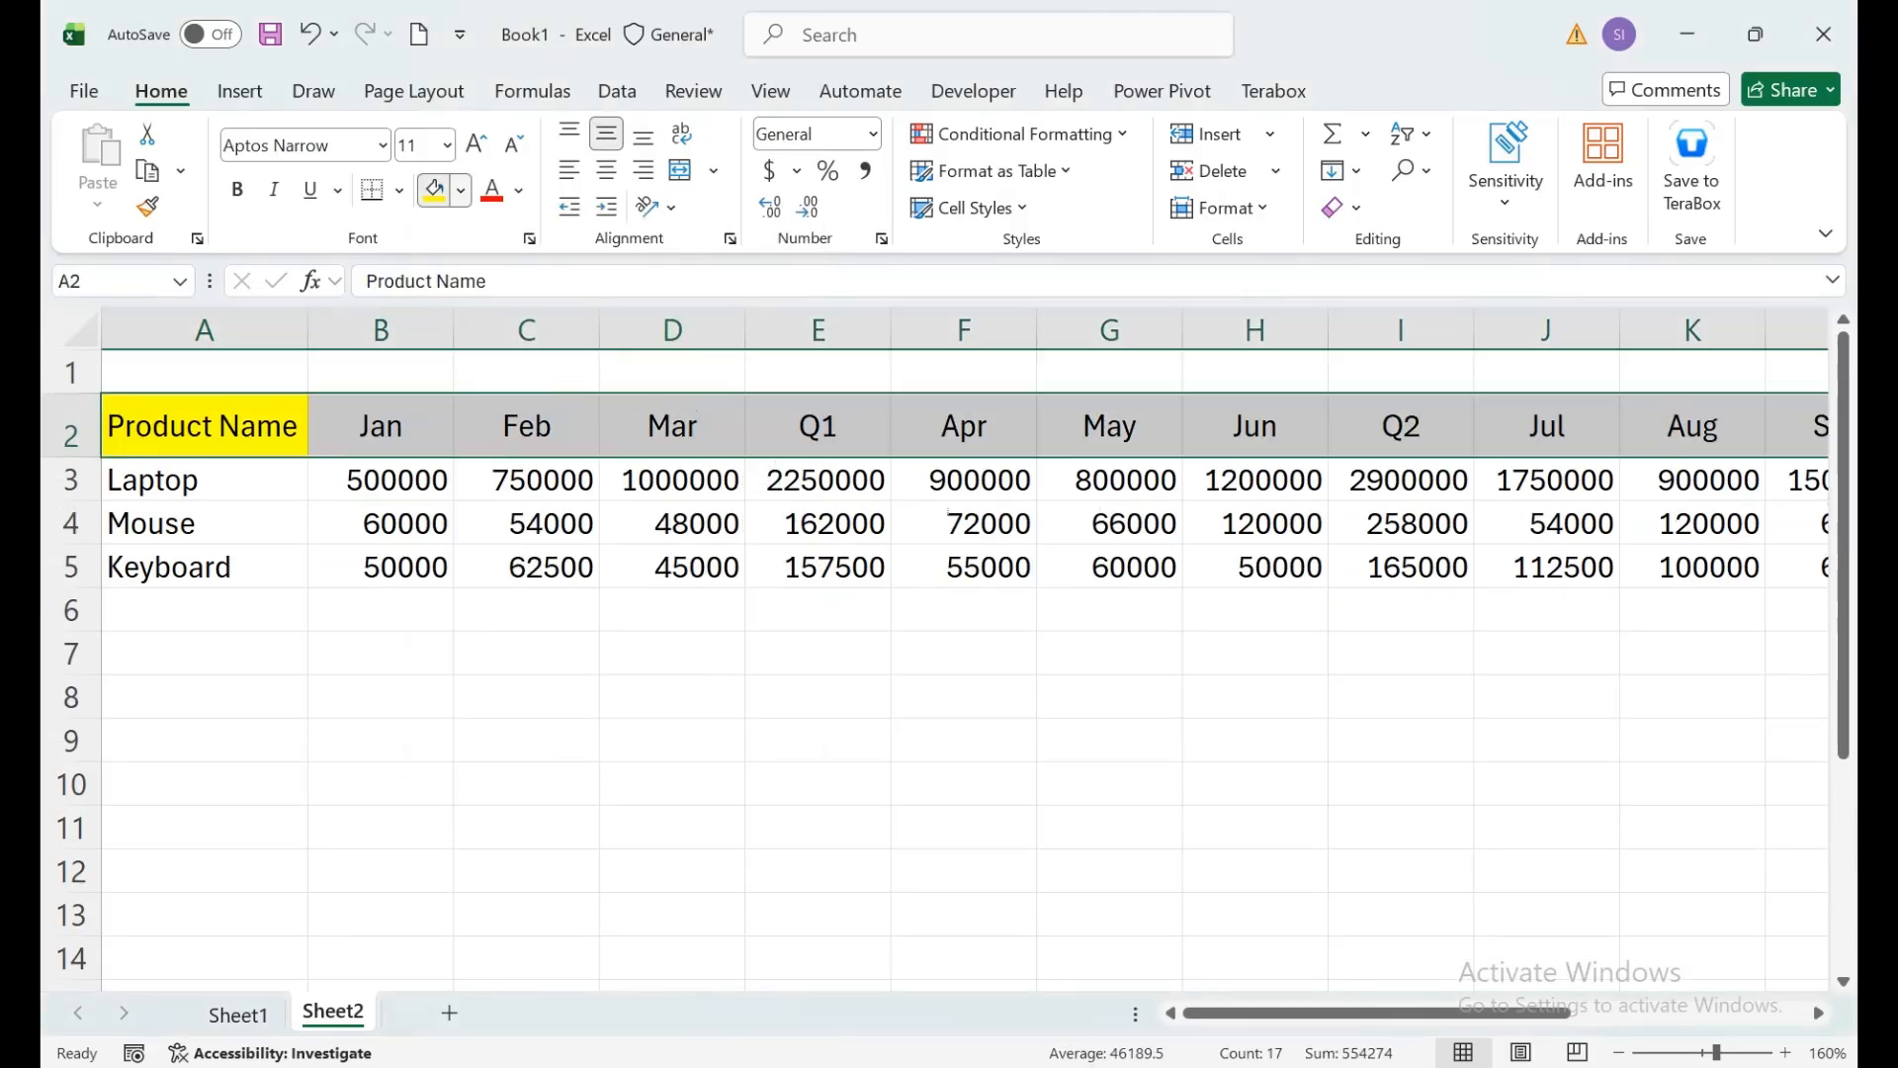
left_click(461, 191)
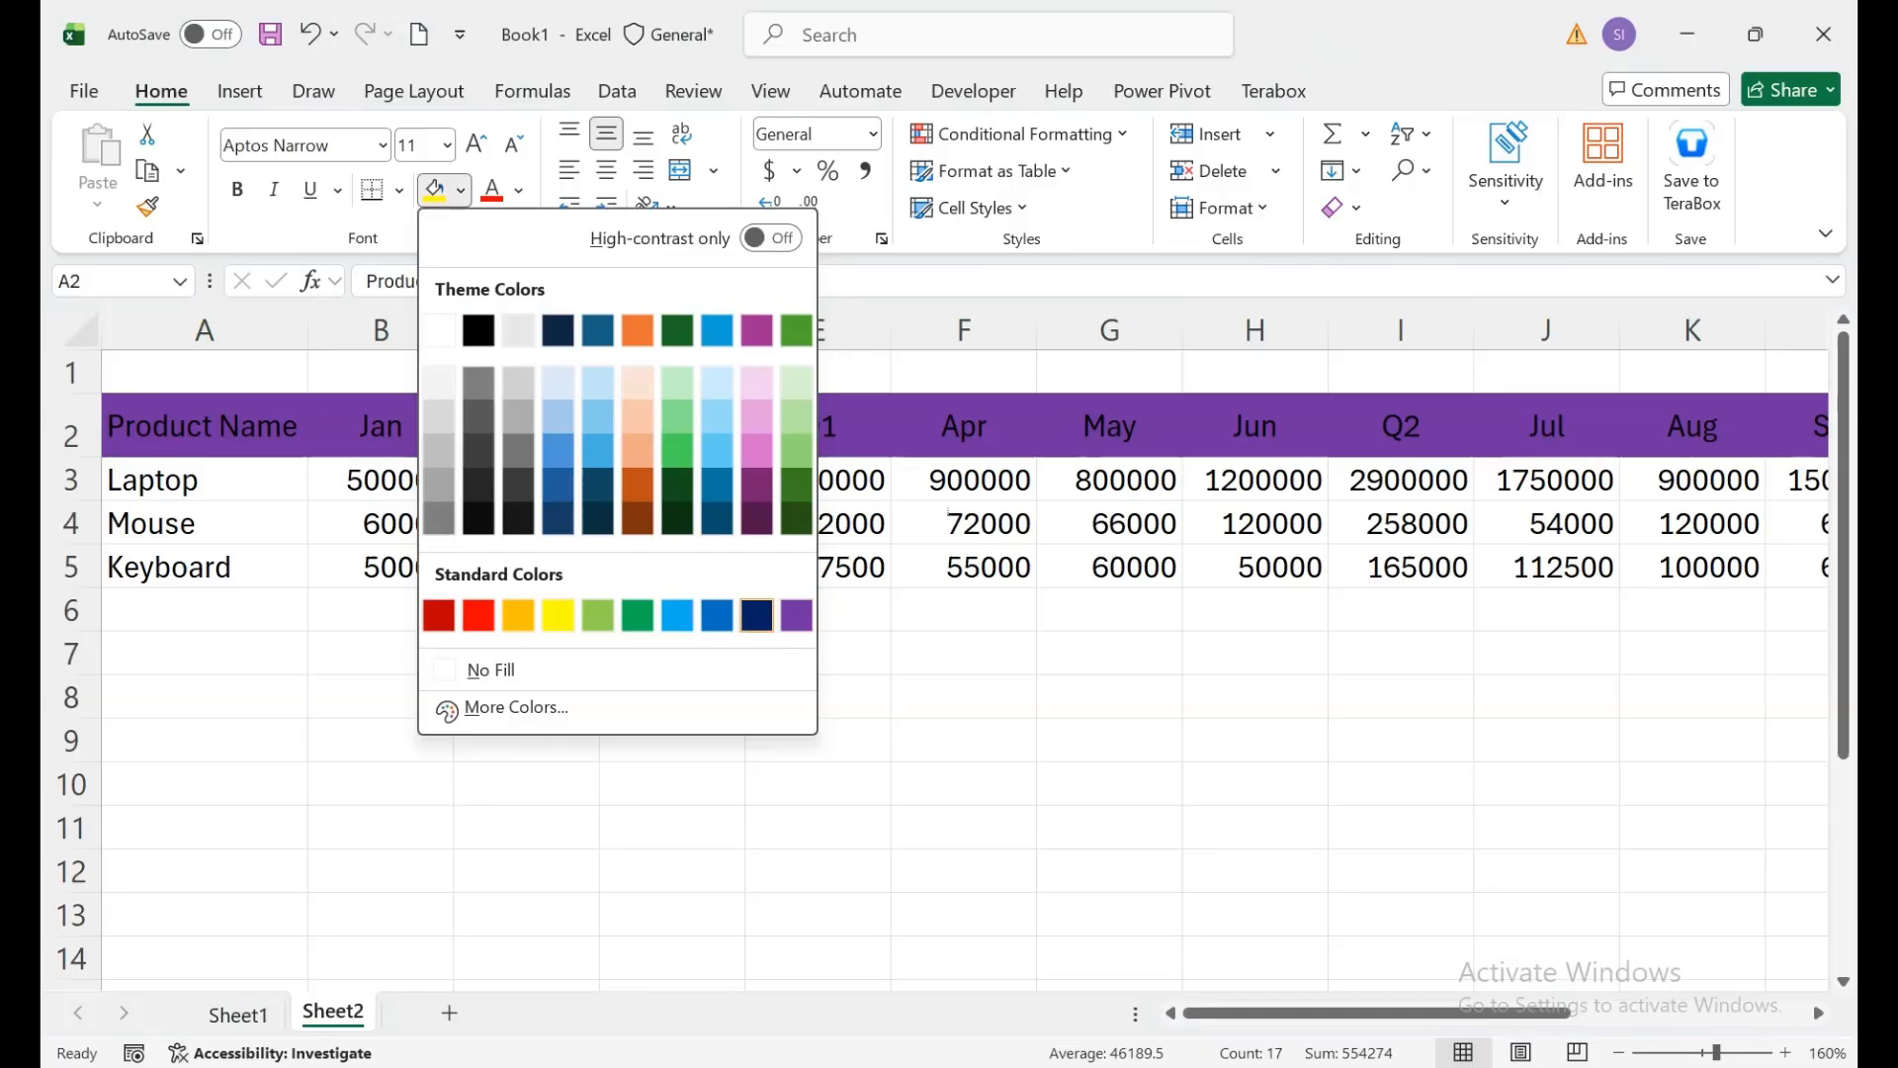
left_click(757, 615)
left_click(518, 191)
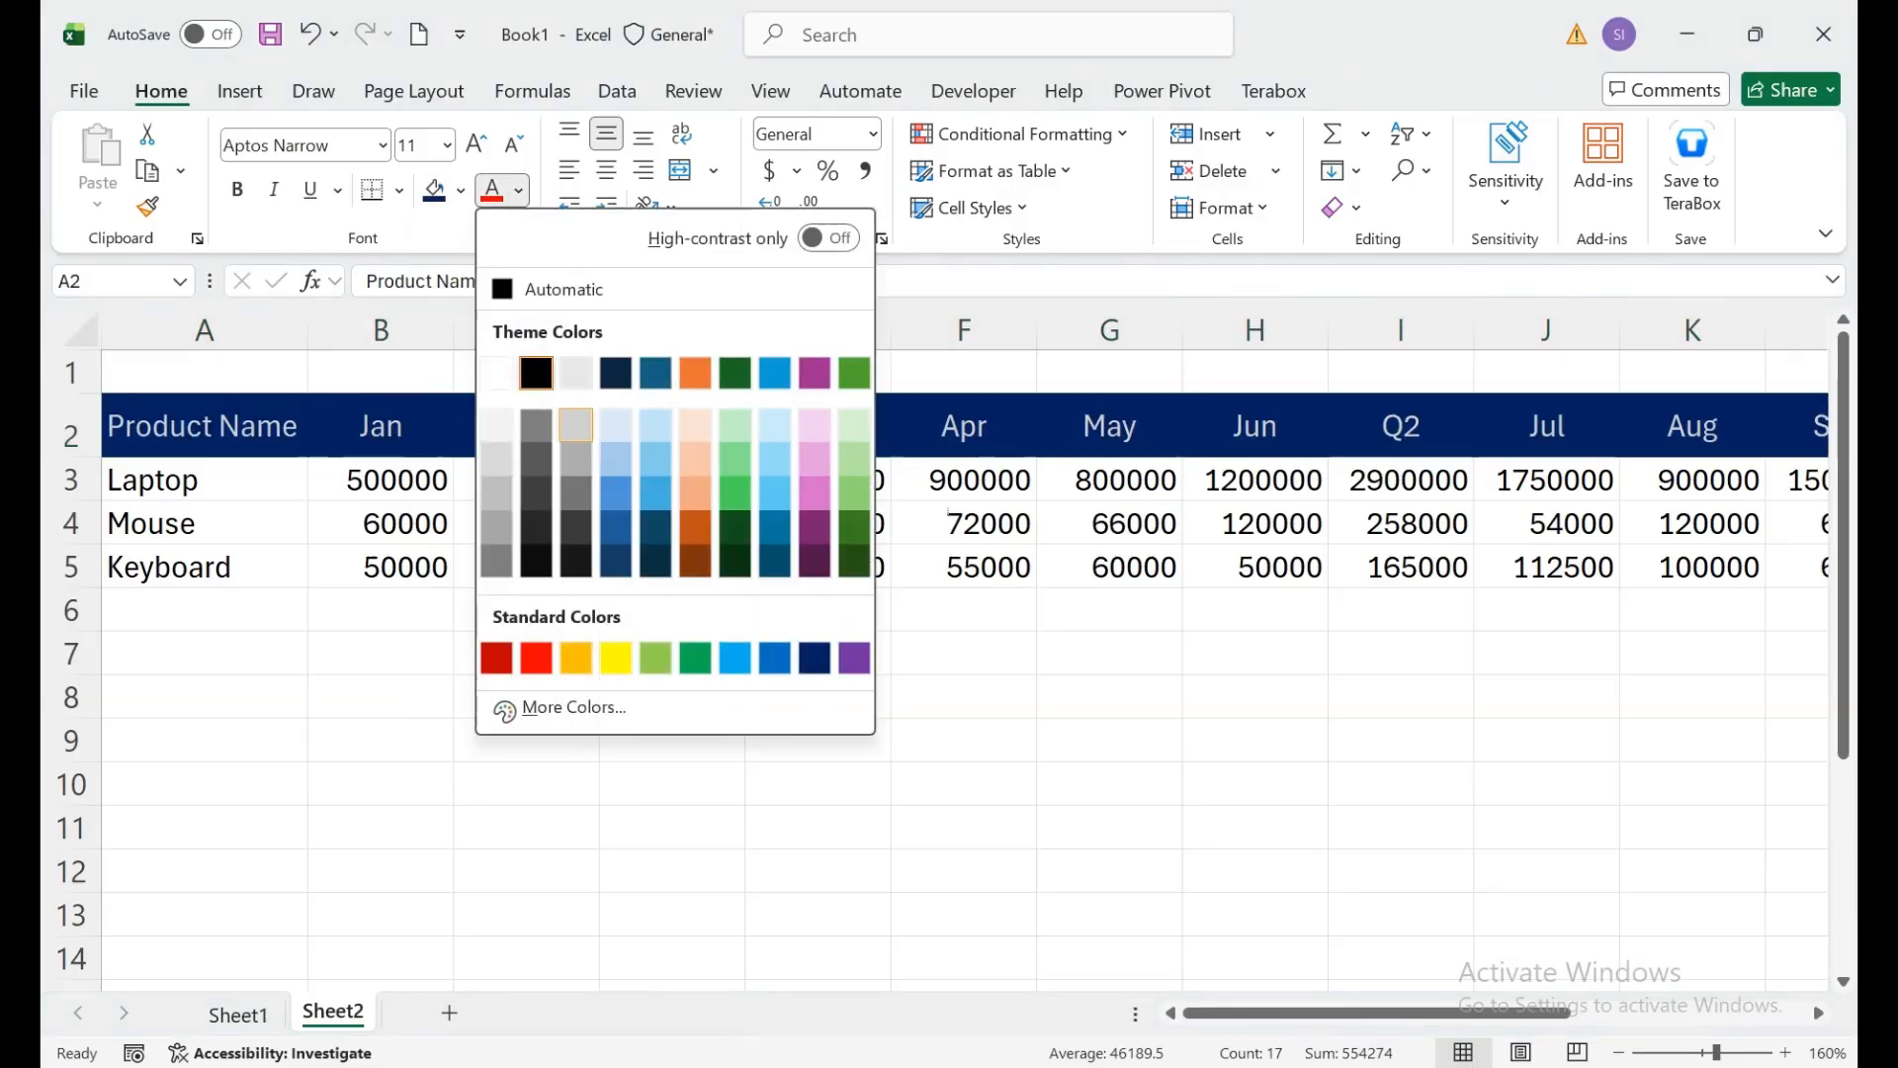
left_click(506, 374)
Step: Change the fill of the Q1 header in E2 to light green
left_click(819, 425)
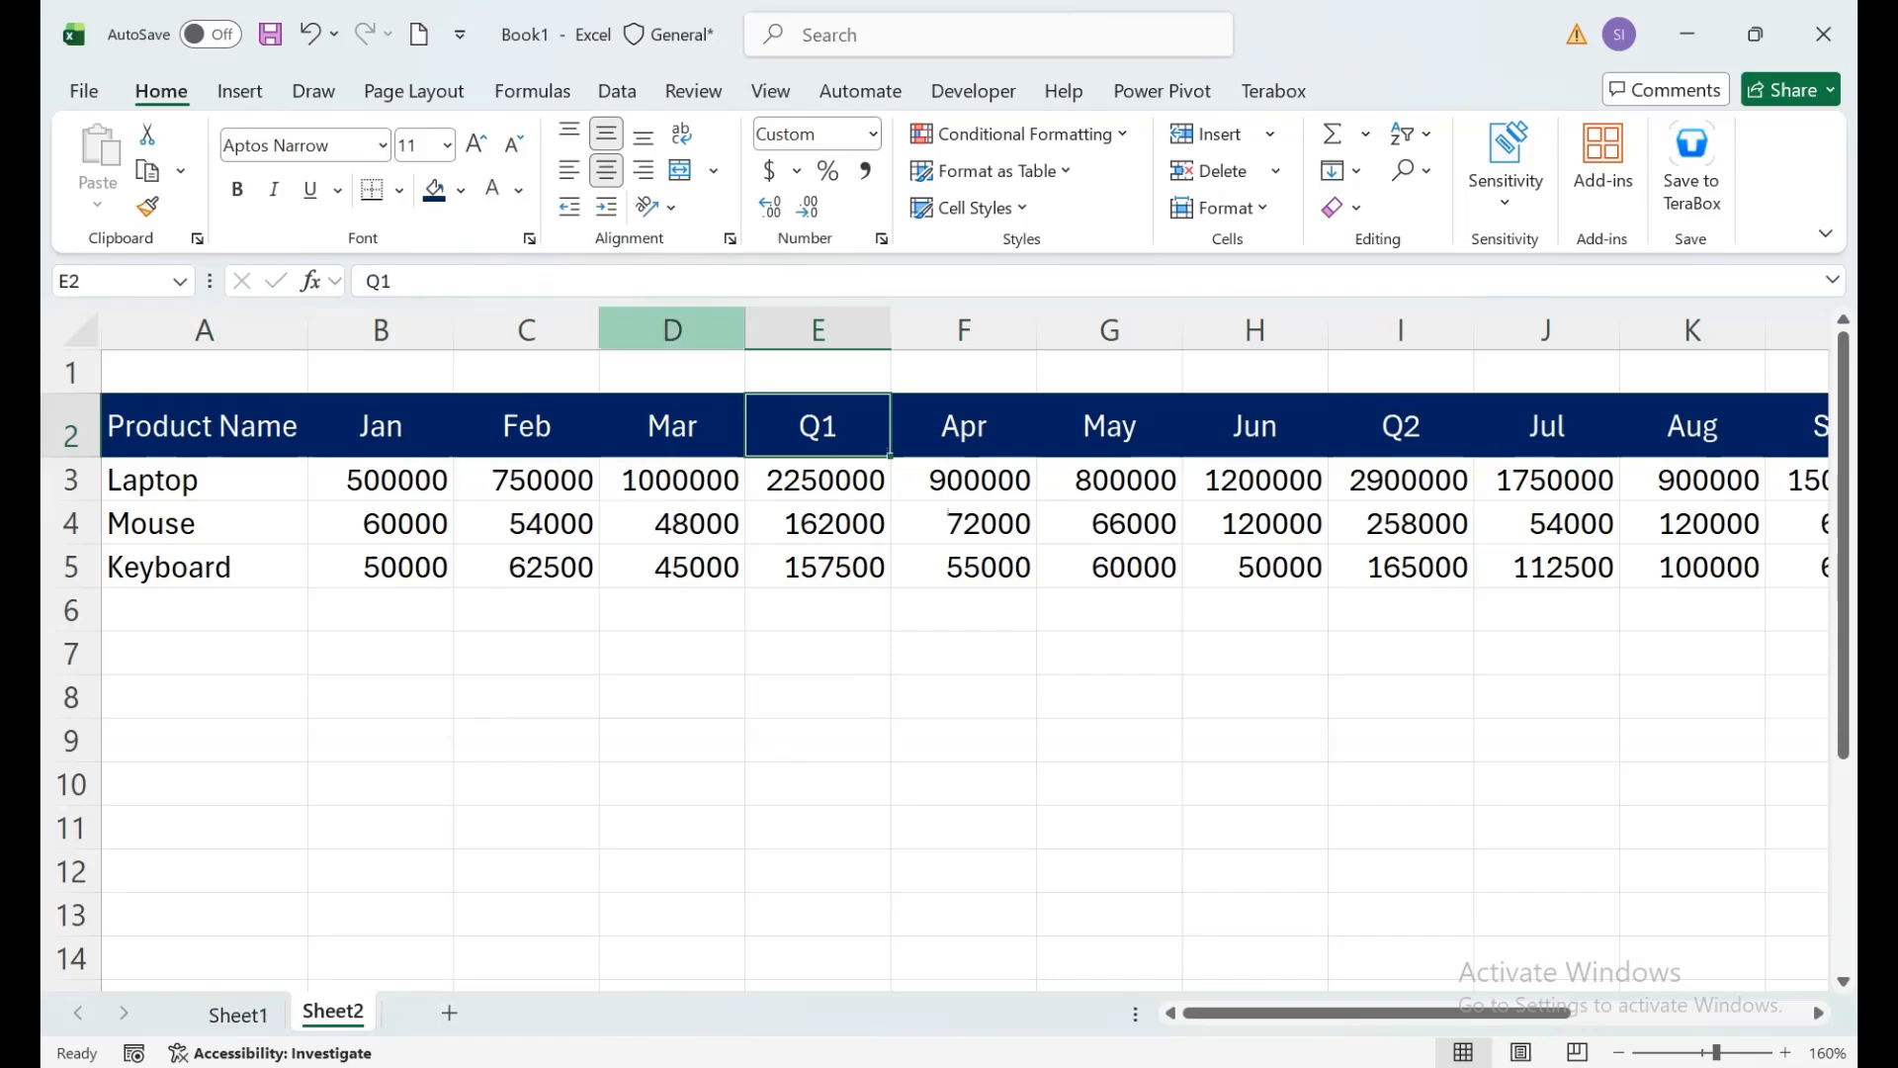
left_click(460, 191)
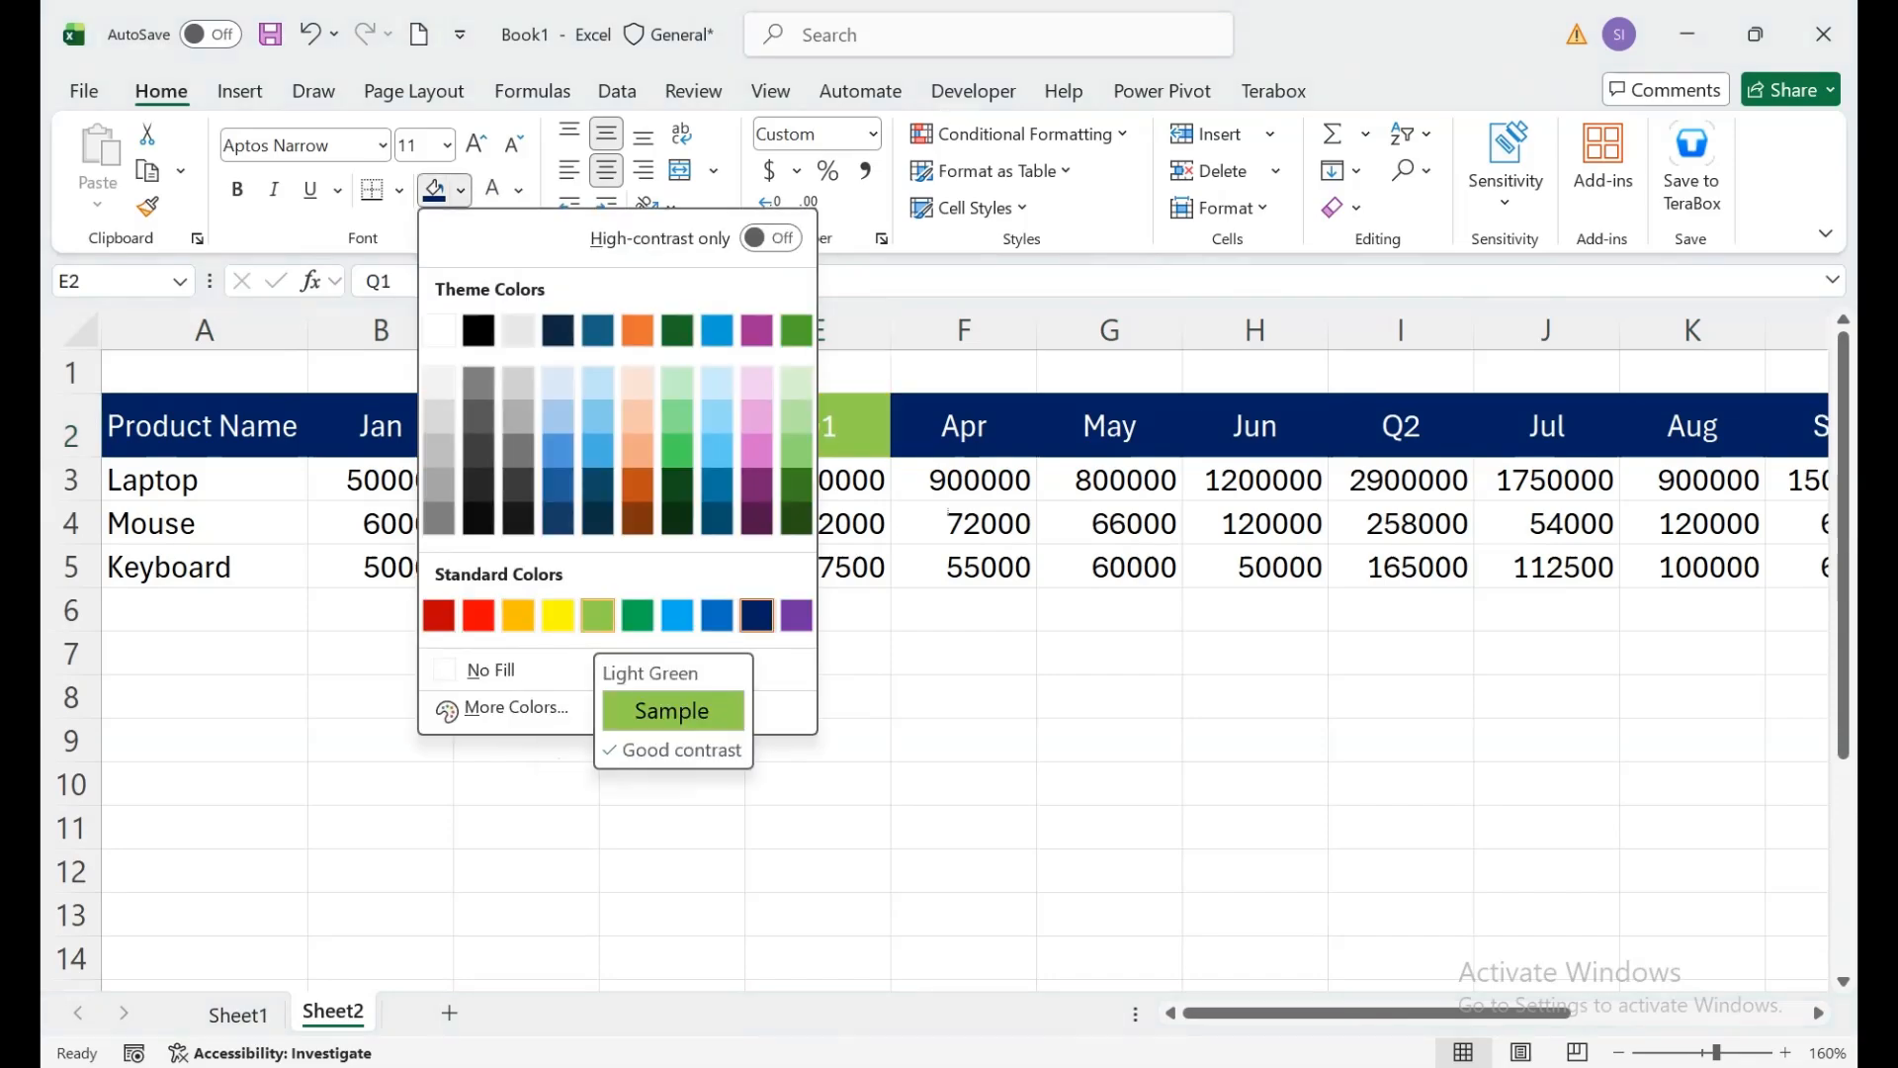
left_click(597, 615)
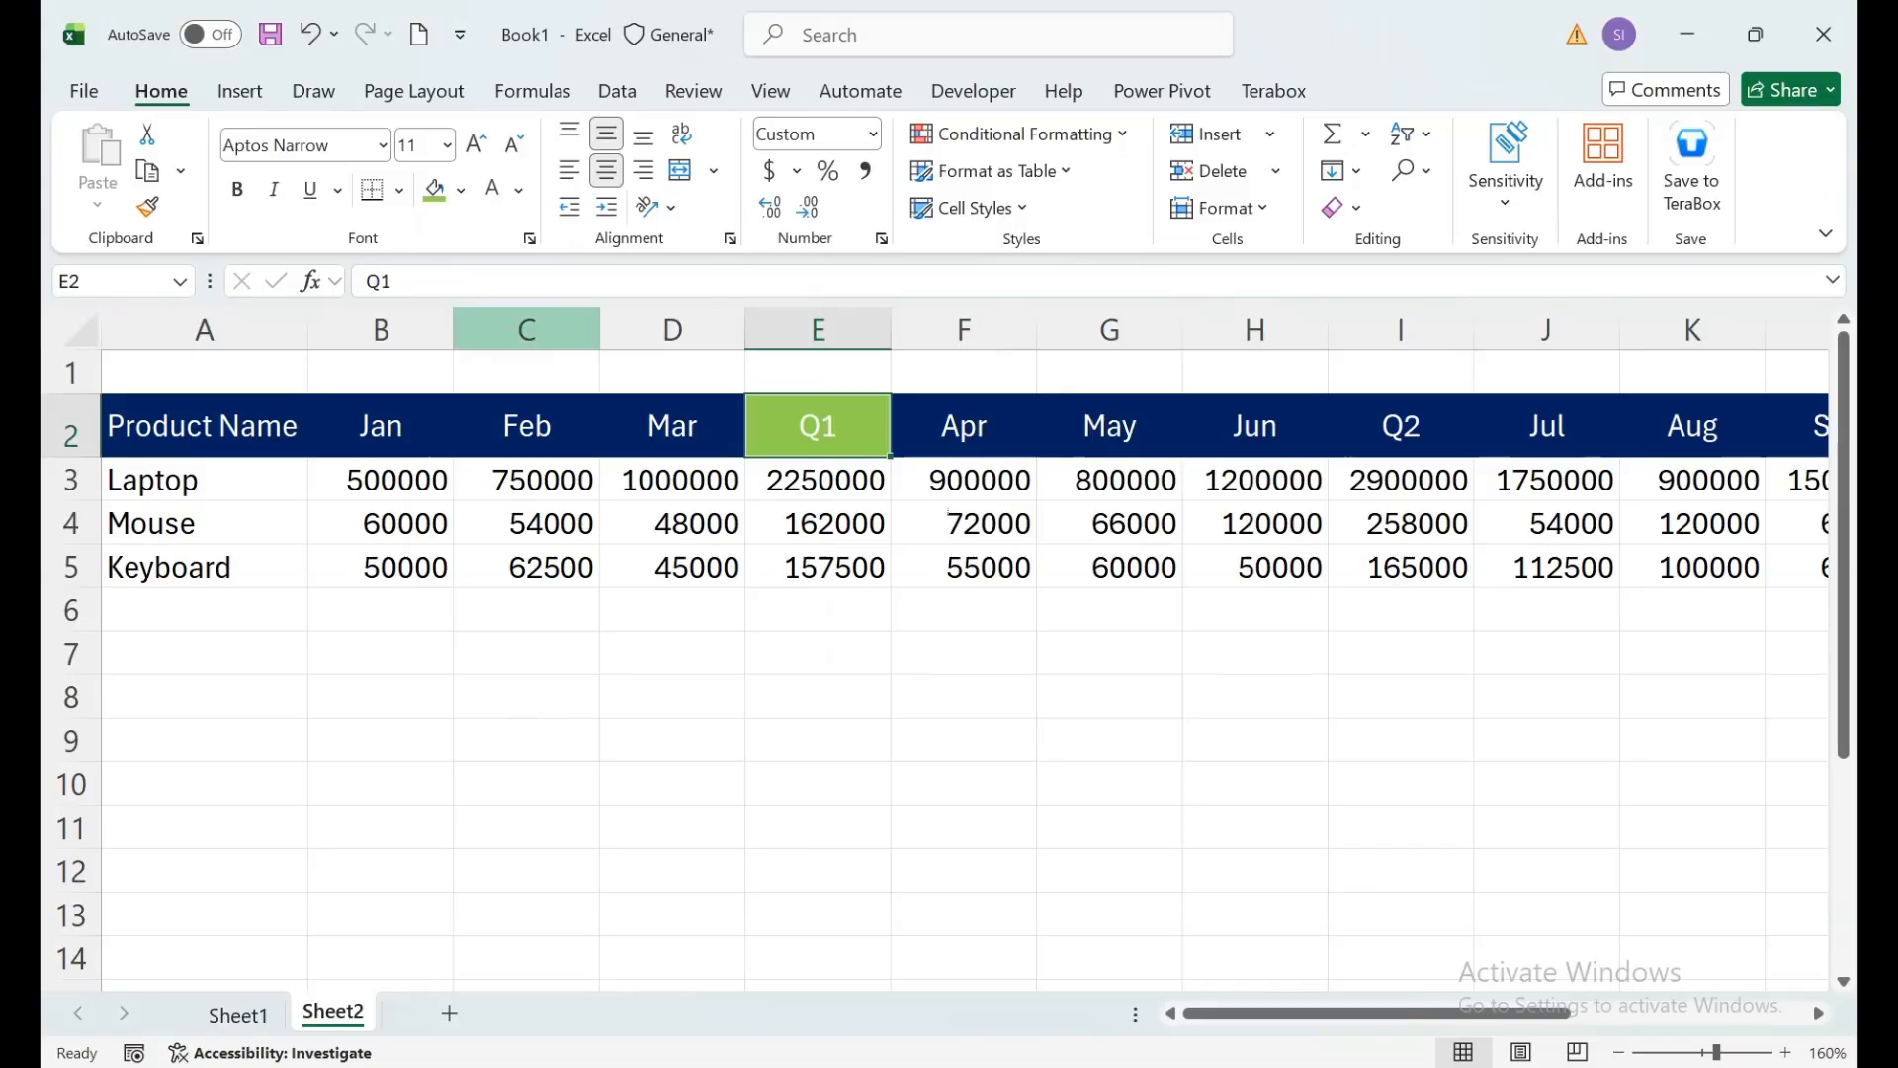
Step: Copy the Q1 header's formatting onto the Q2, Q3 and Q4 headers with Format Painter
left_click(147, 206)
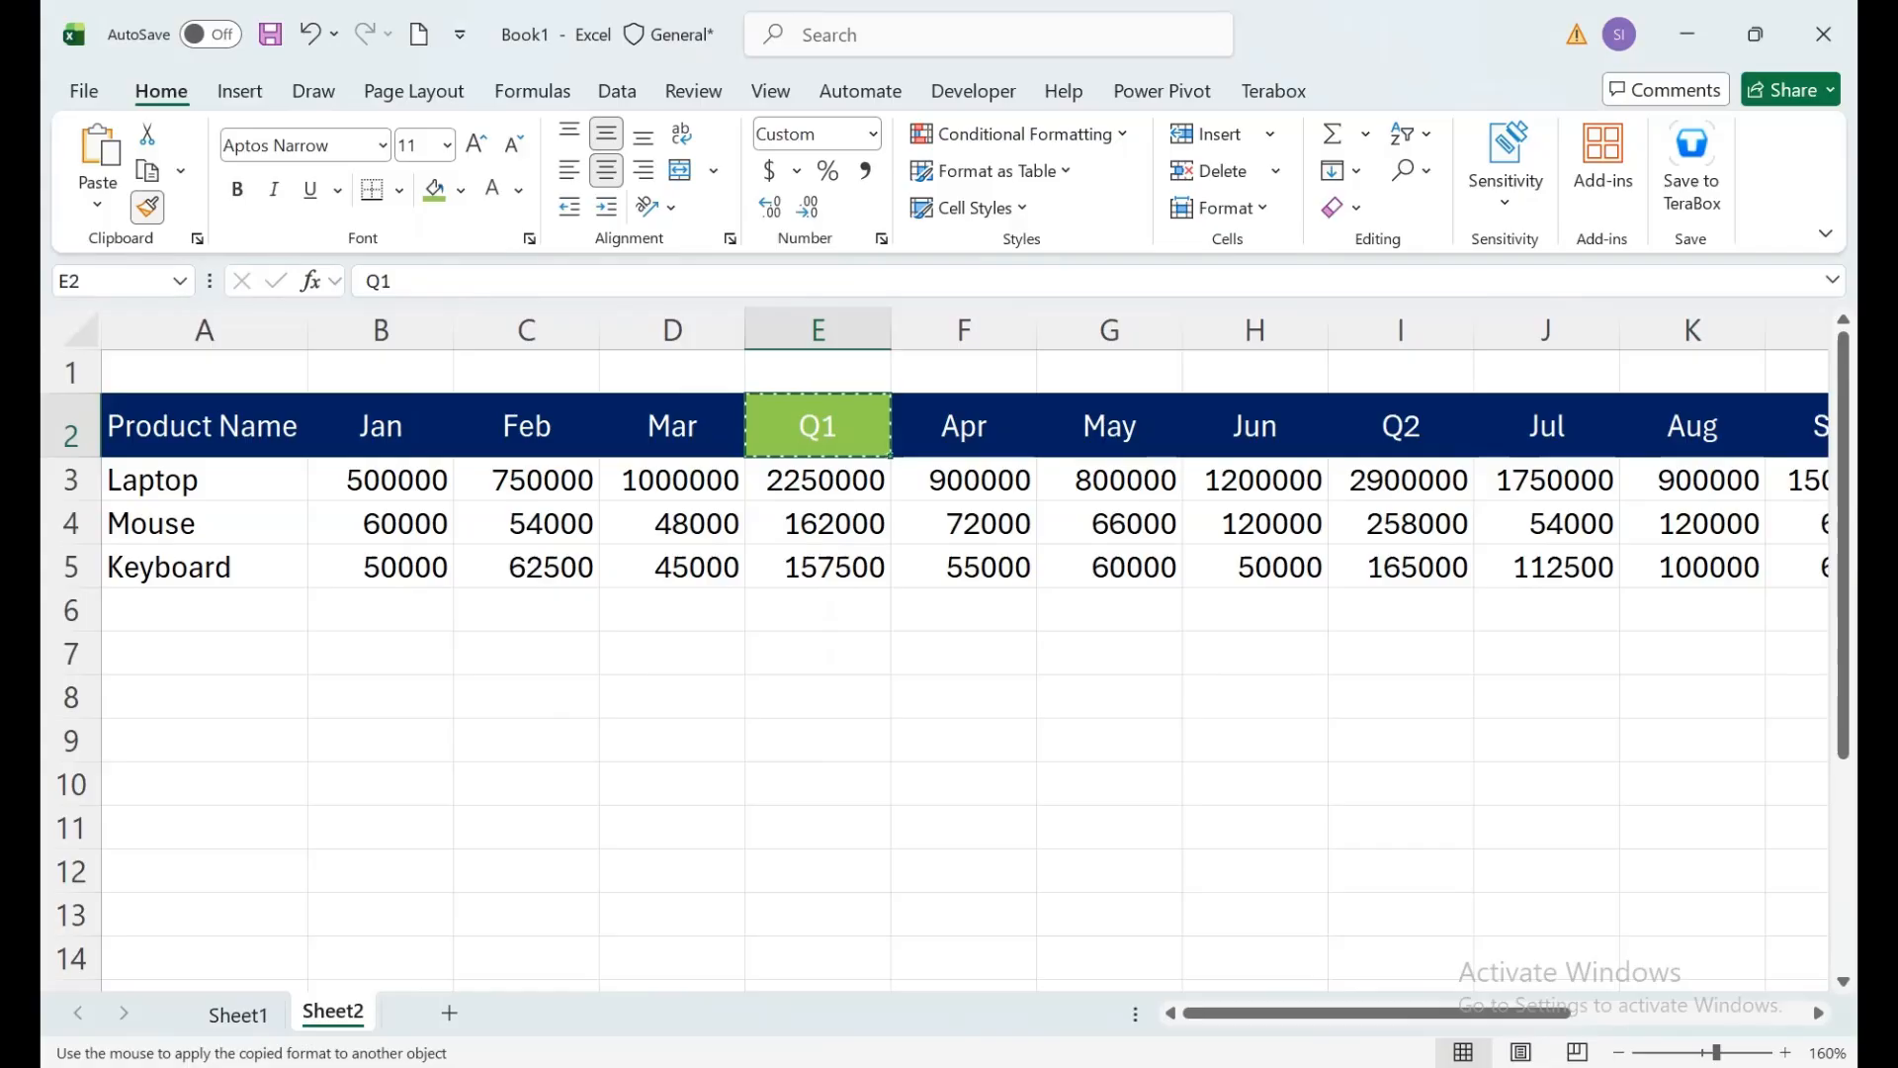
key("Escape")
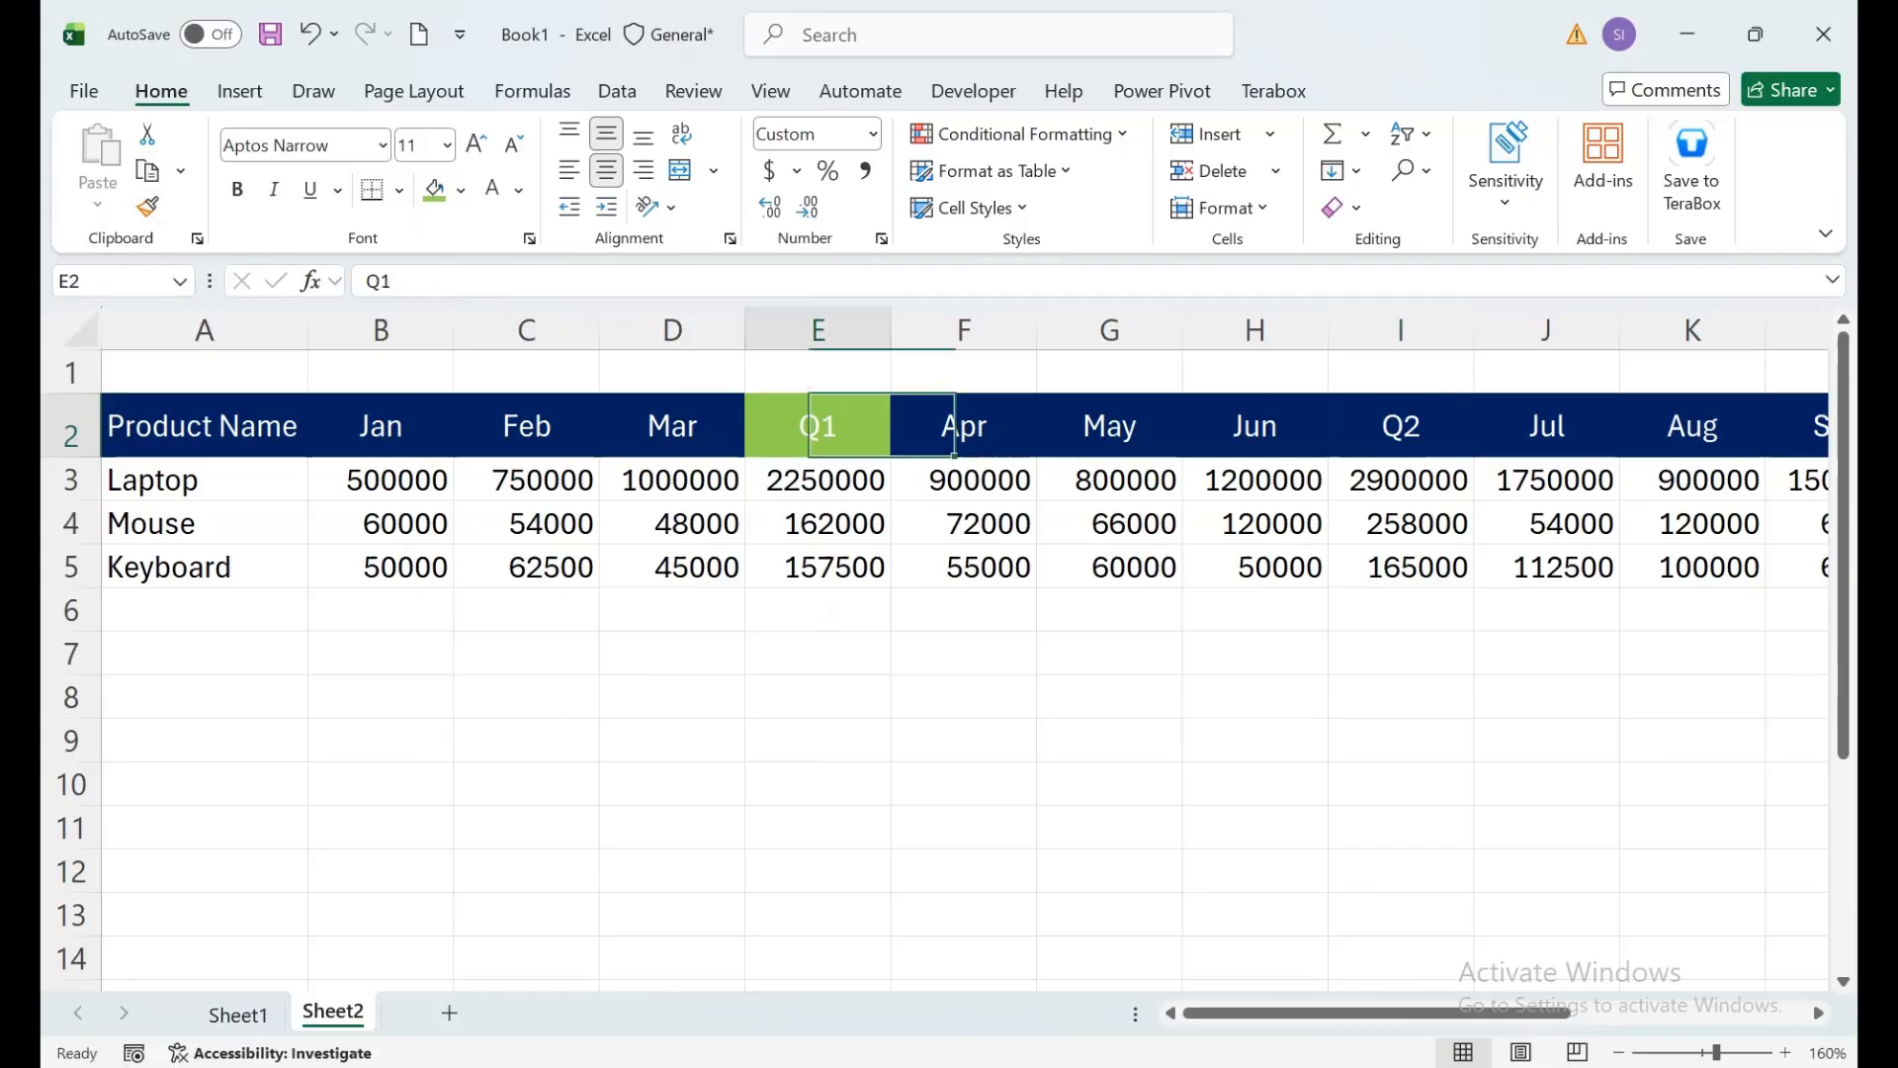
left_click(147, 207)
left_click(1401, 426)
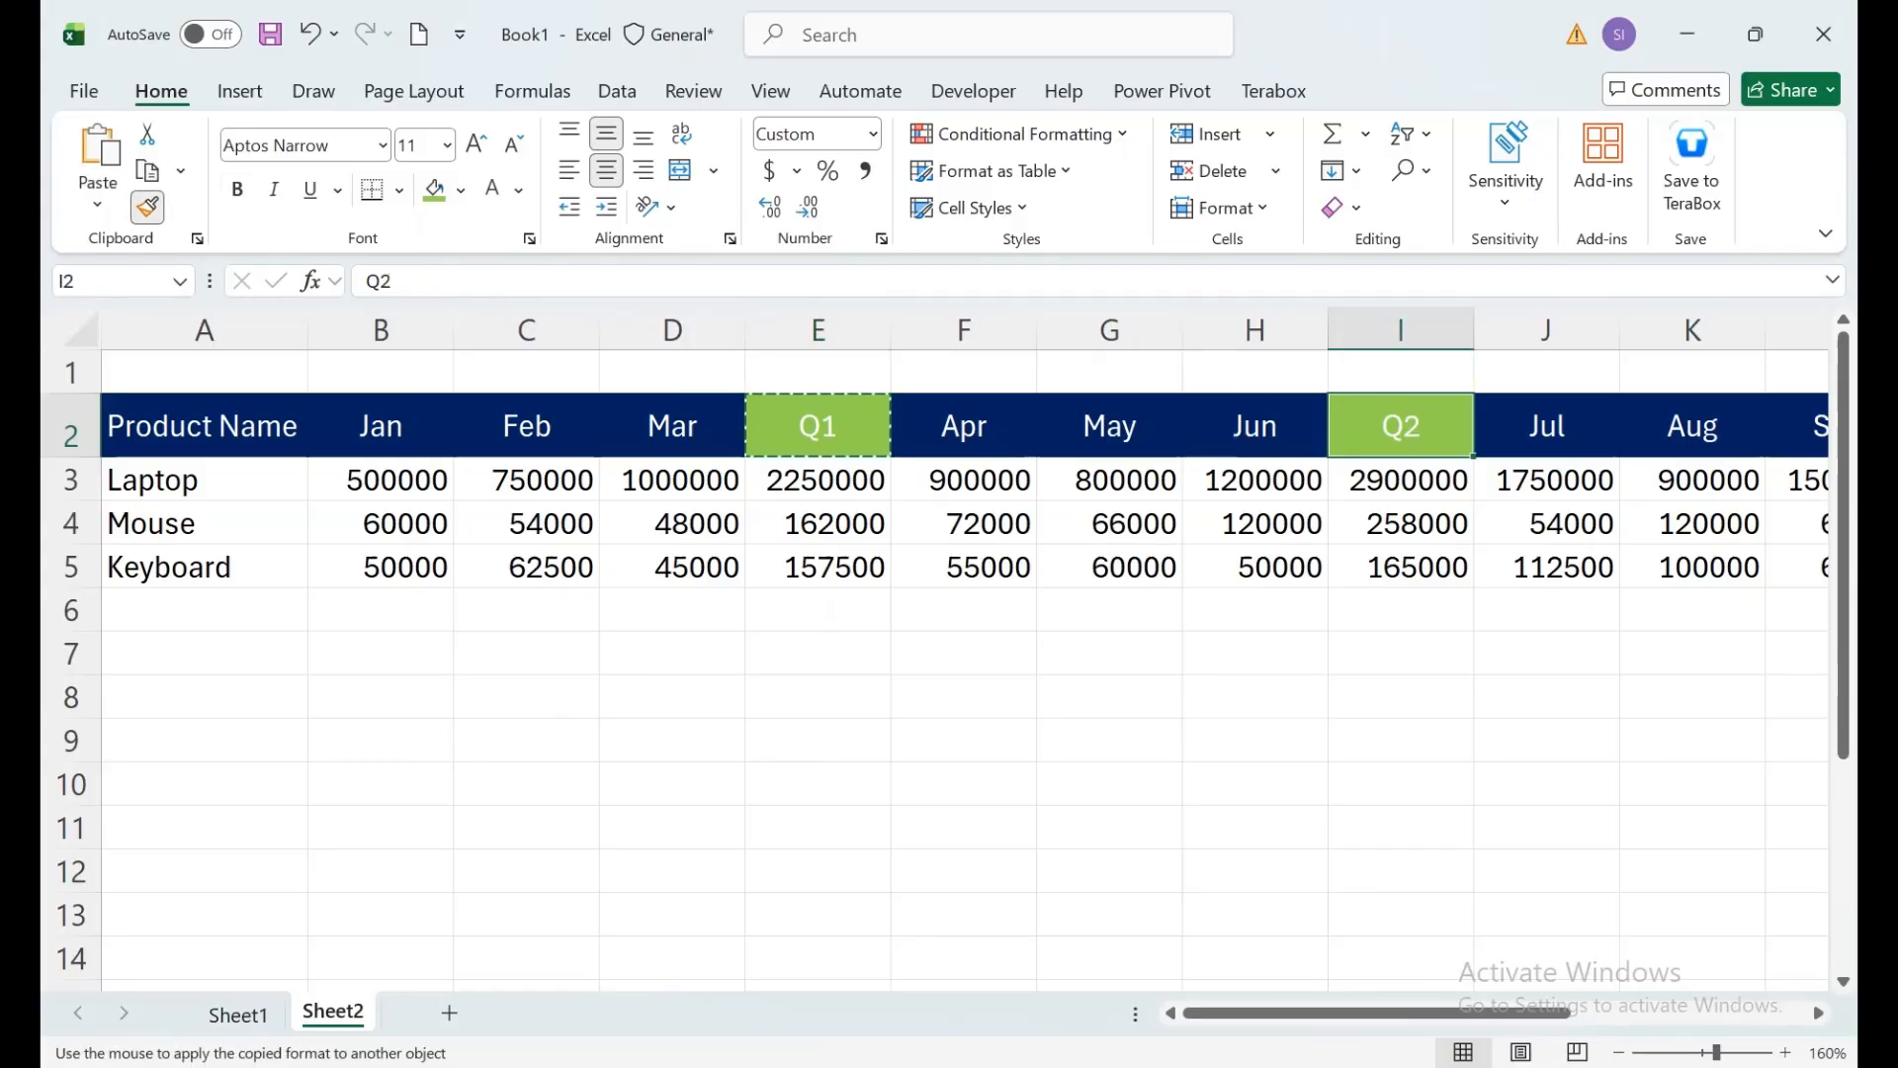
left_click_drag(1378, 1013, 1559, 1013)
left_click(1261, 426)
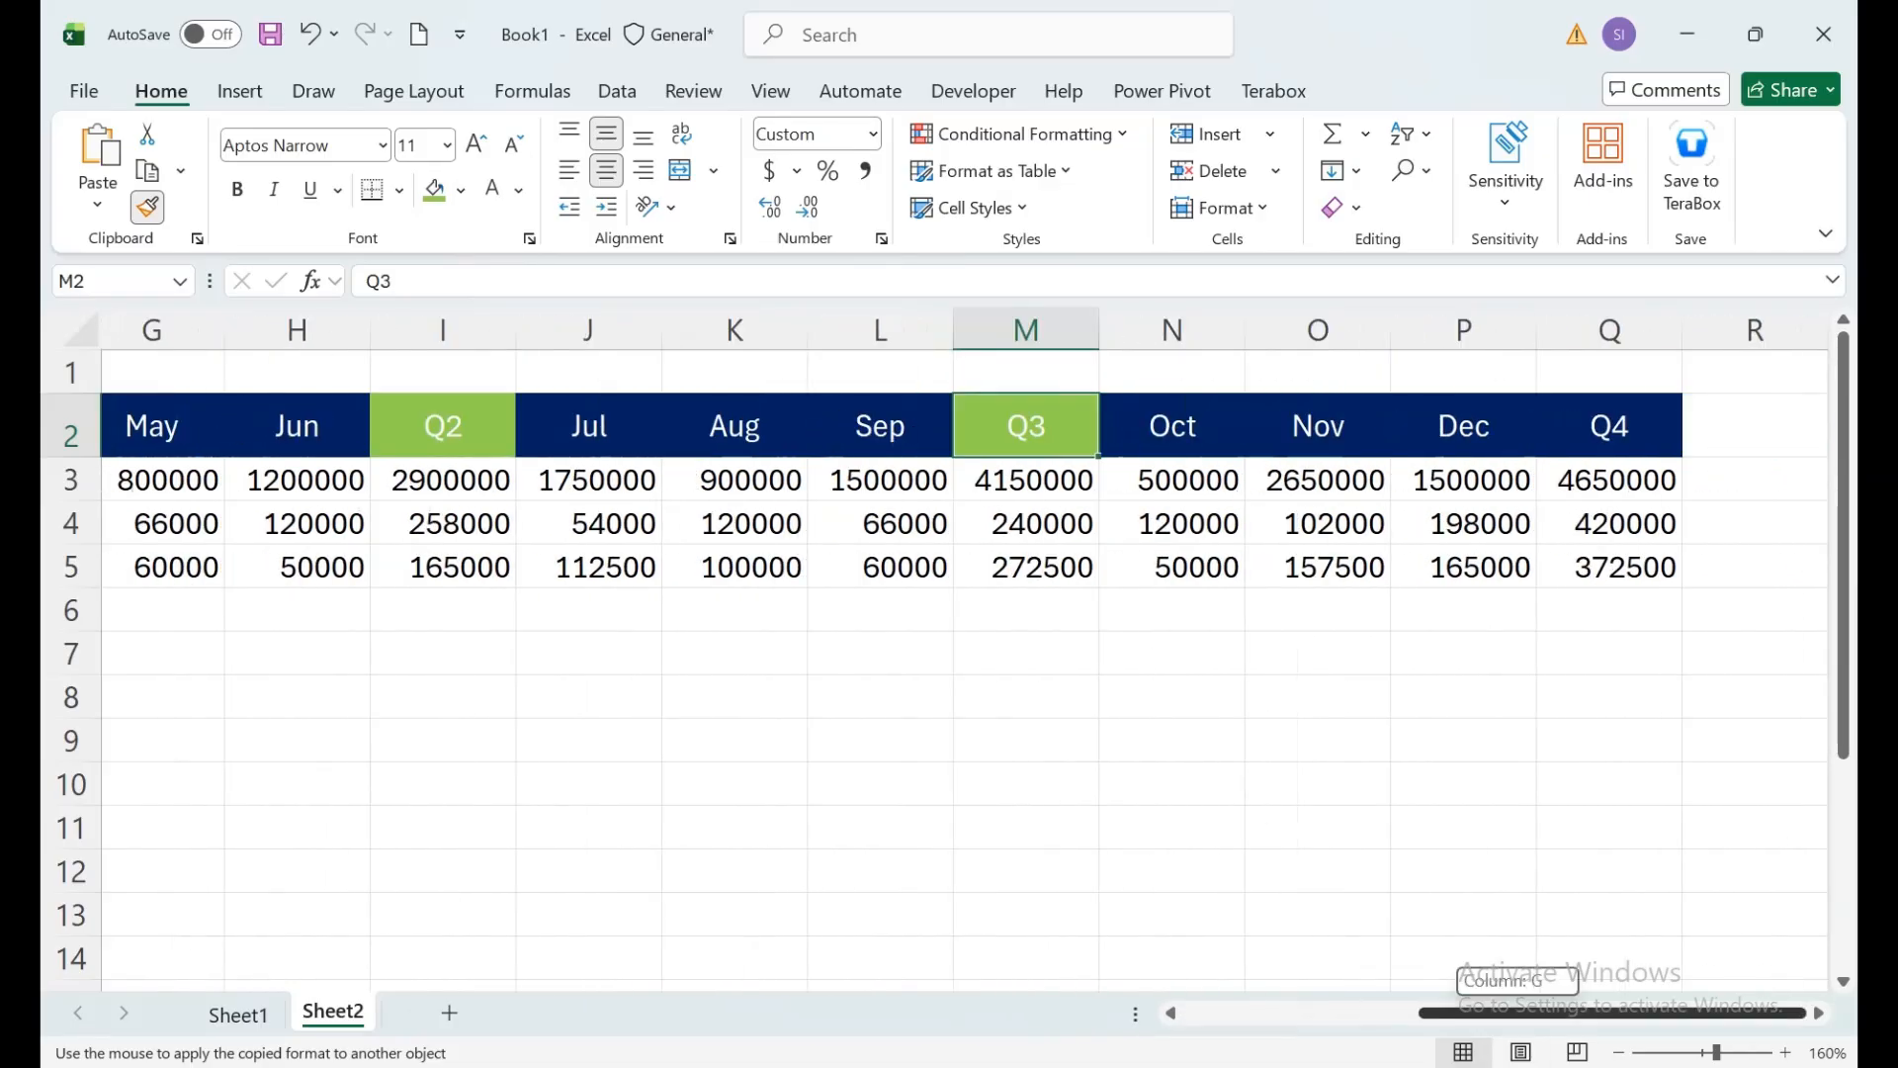
left_click(1609, 426)
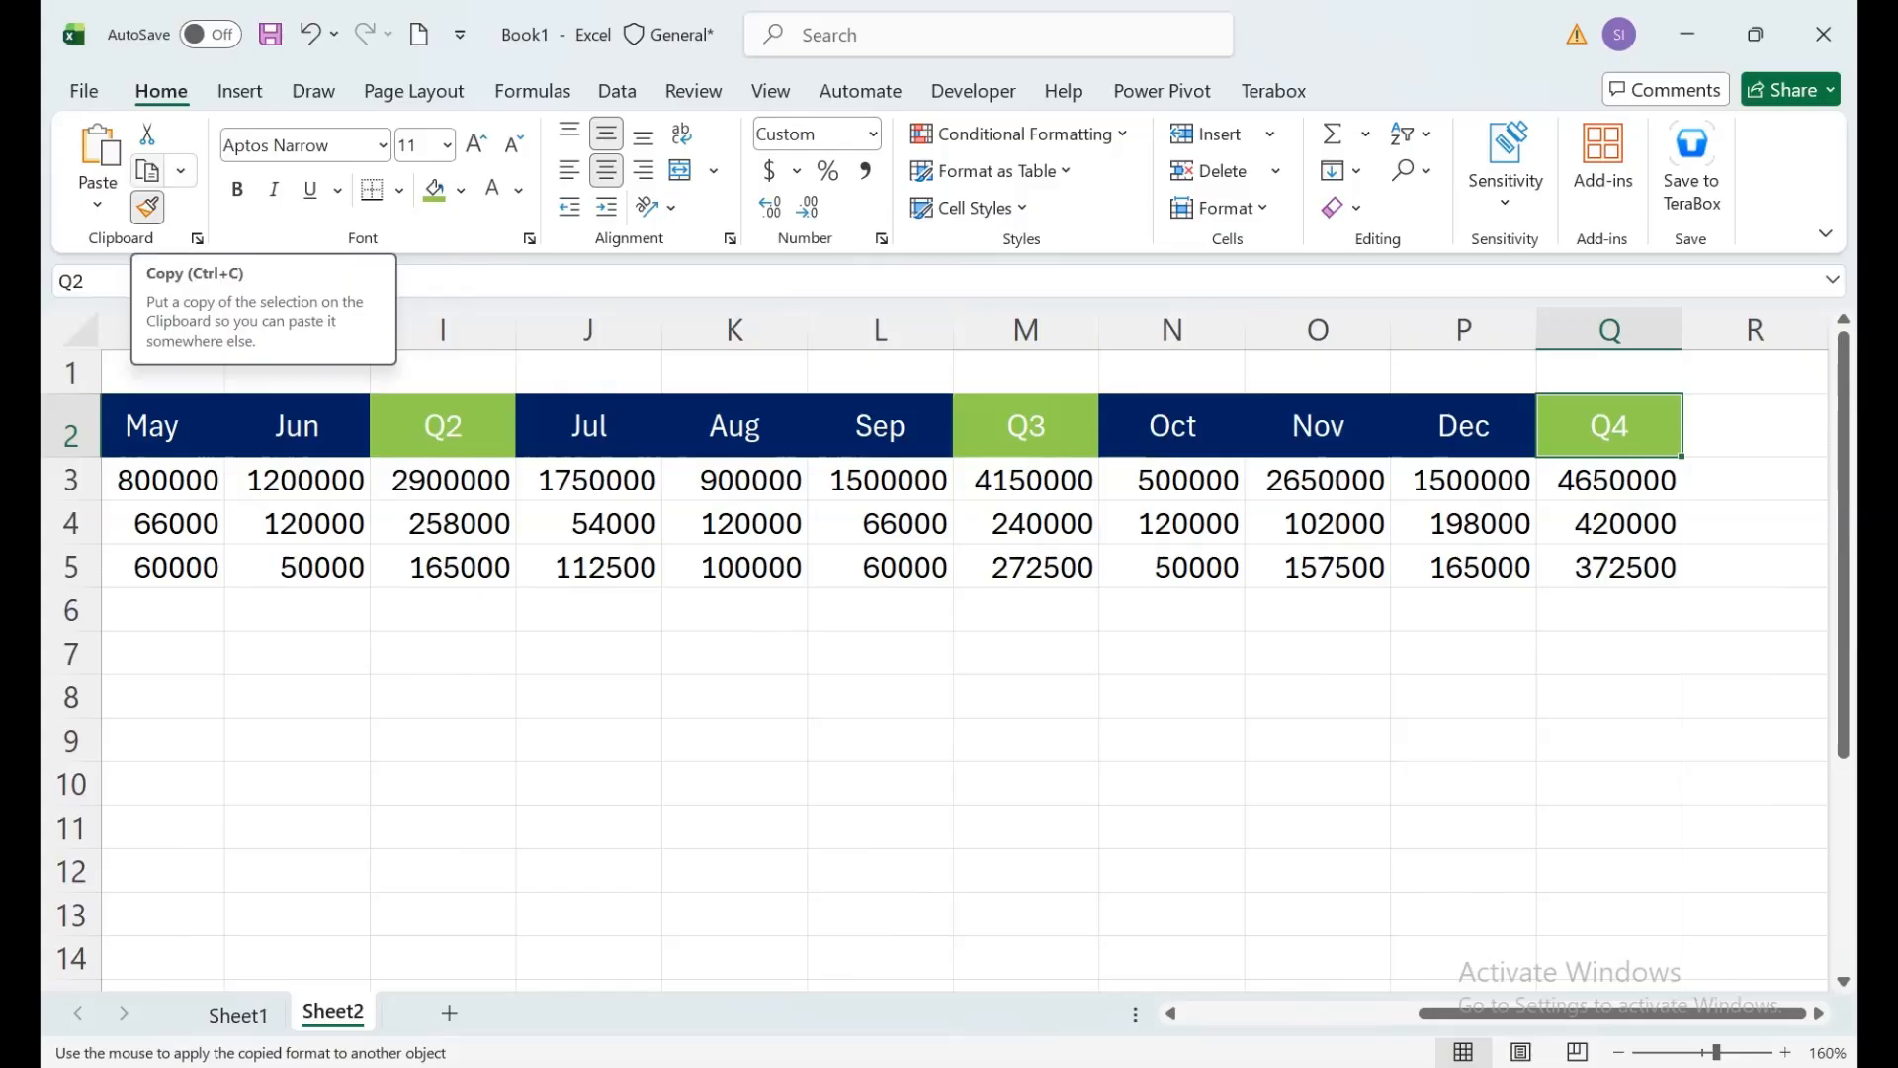
key("Escape")
Step: Enter the header QUARTER SALE TOTAL in R2 and widen column R to fit it
key("Right")
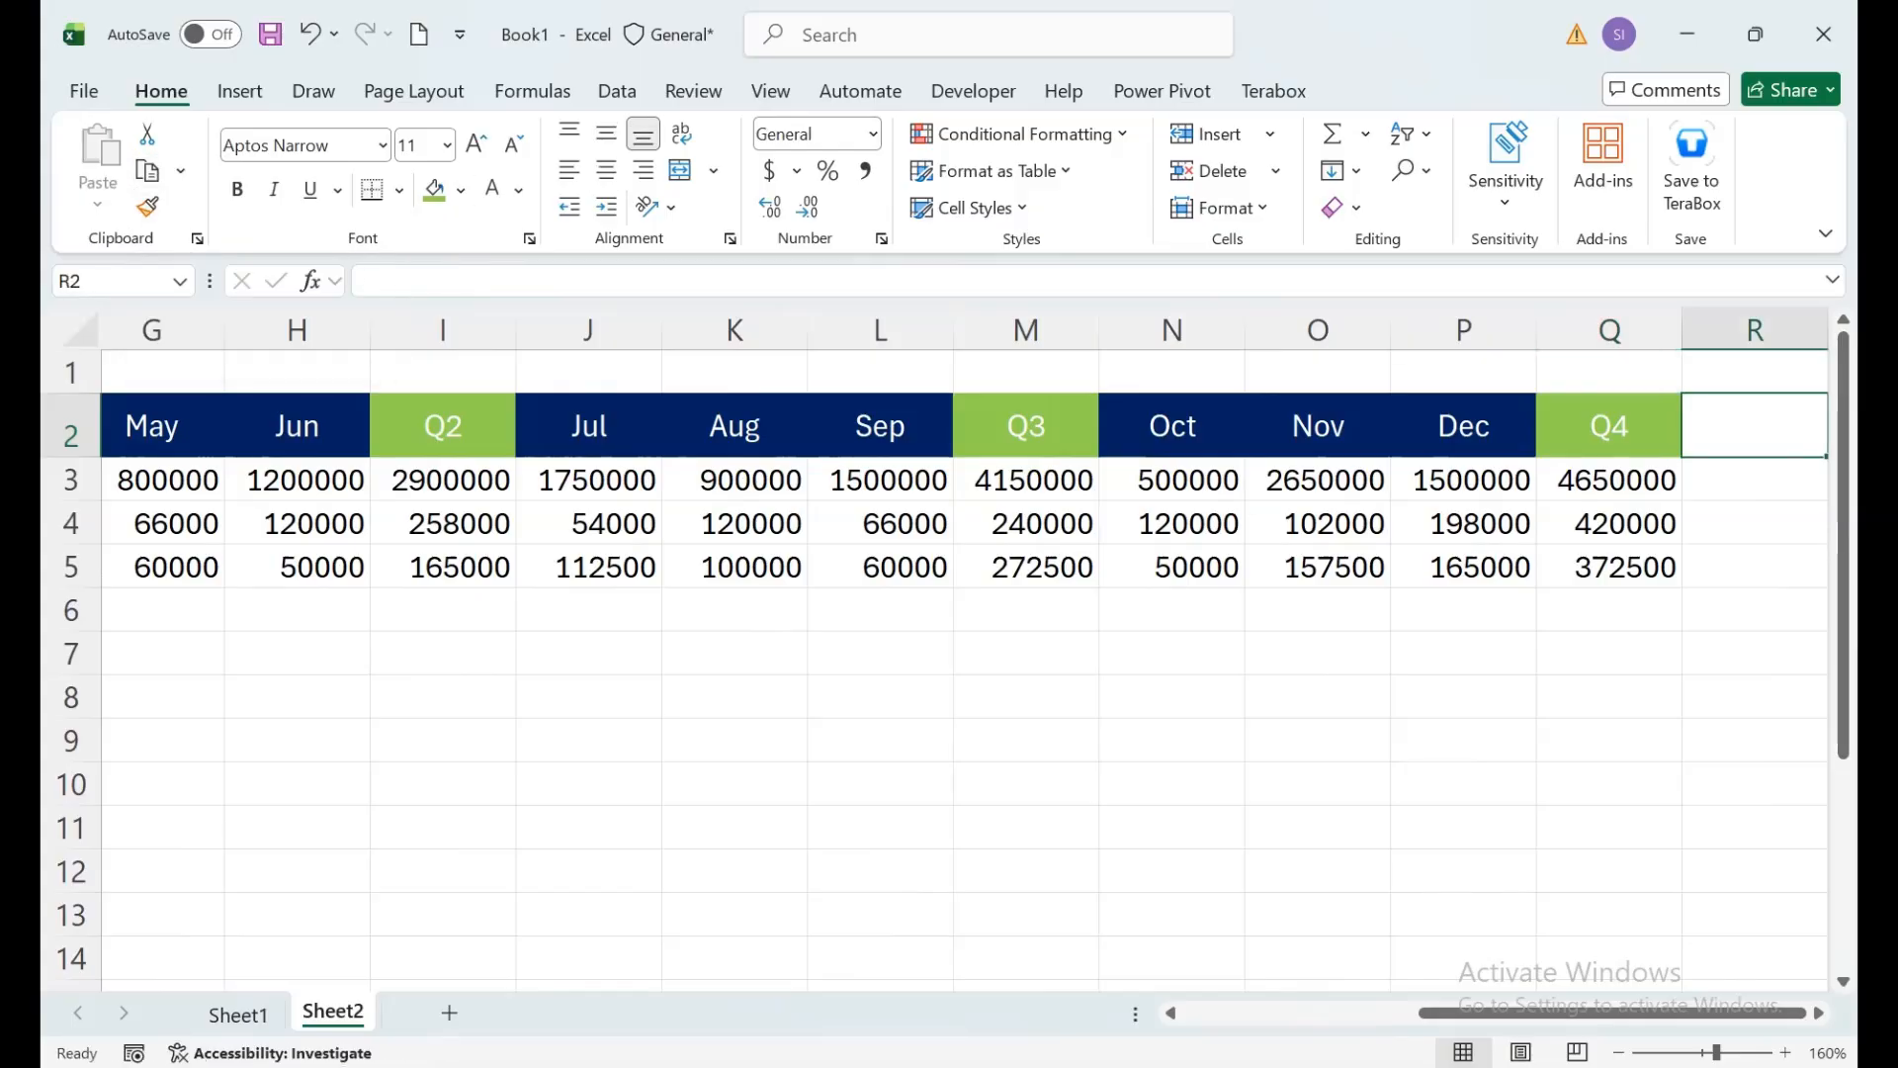
type("q")
key("BackSpace")
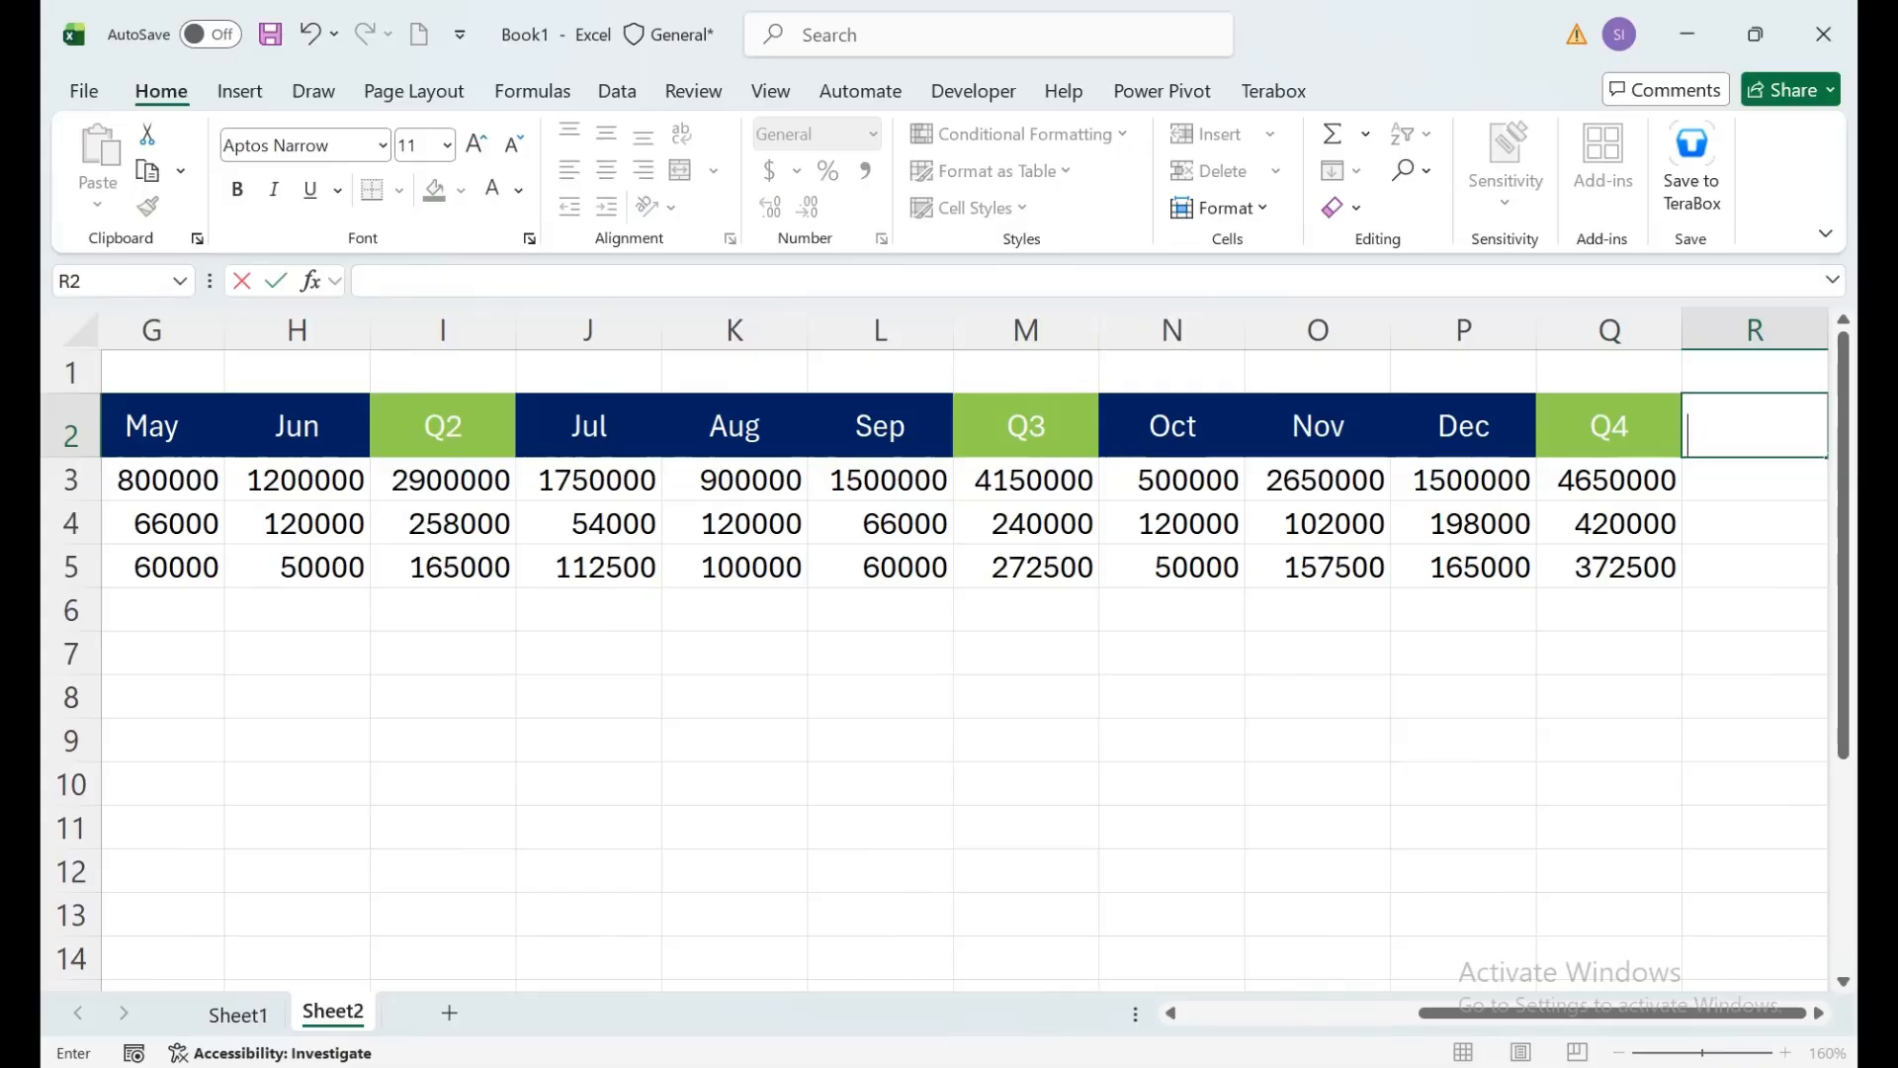
type("QUARTER SALE TOT")
key("BackSpace")
key("BackSpace")
key("BackSpace")
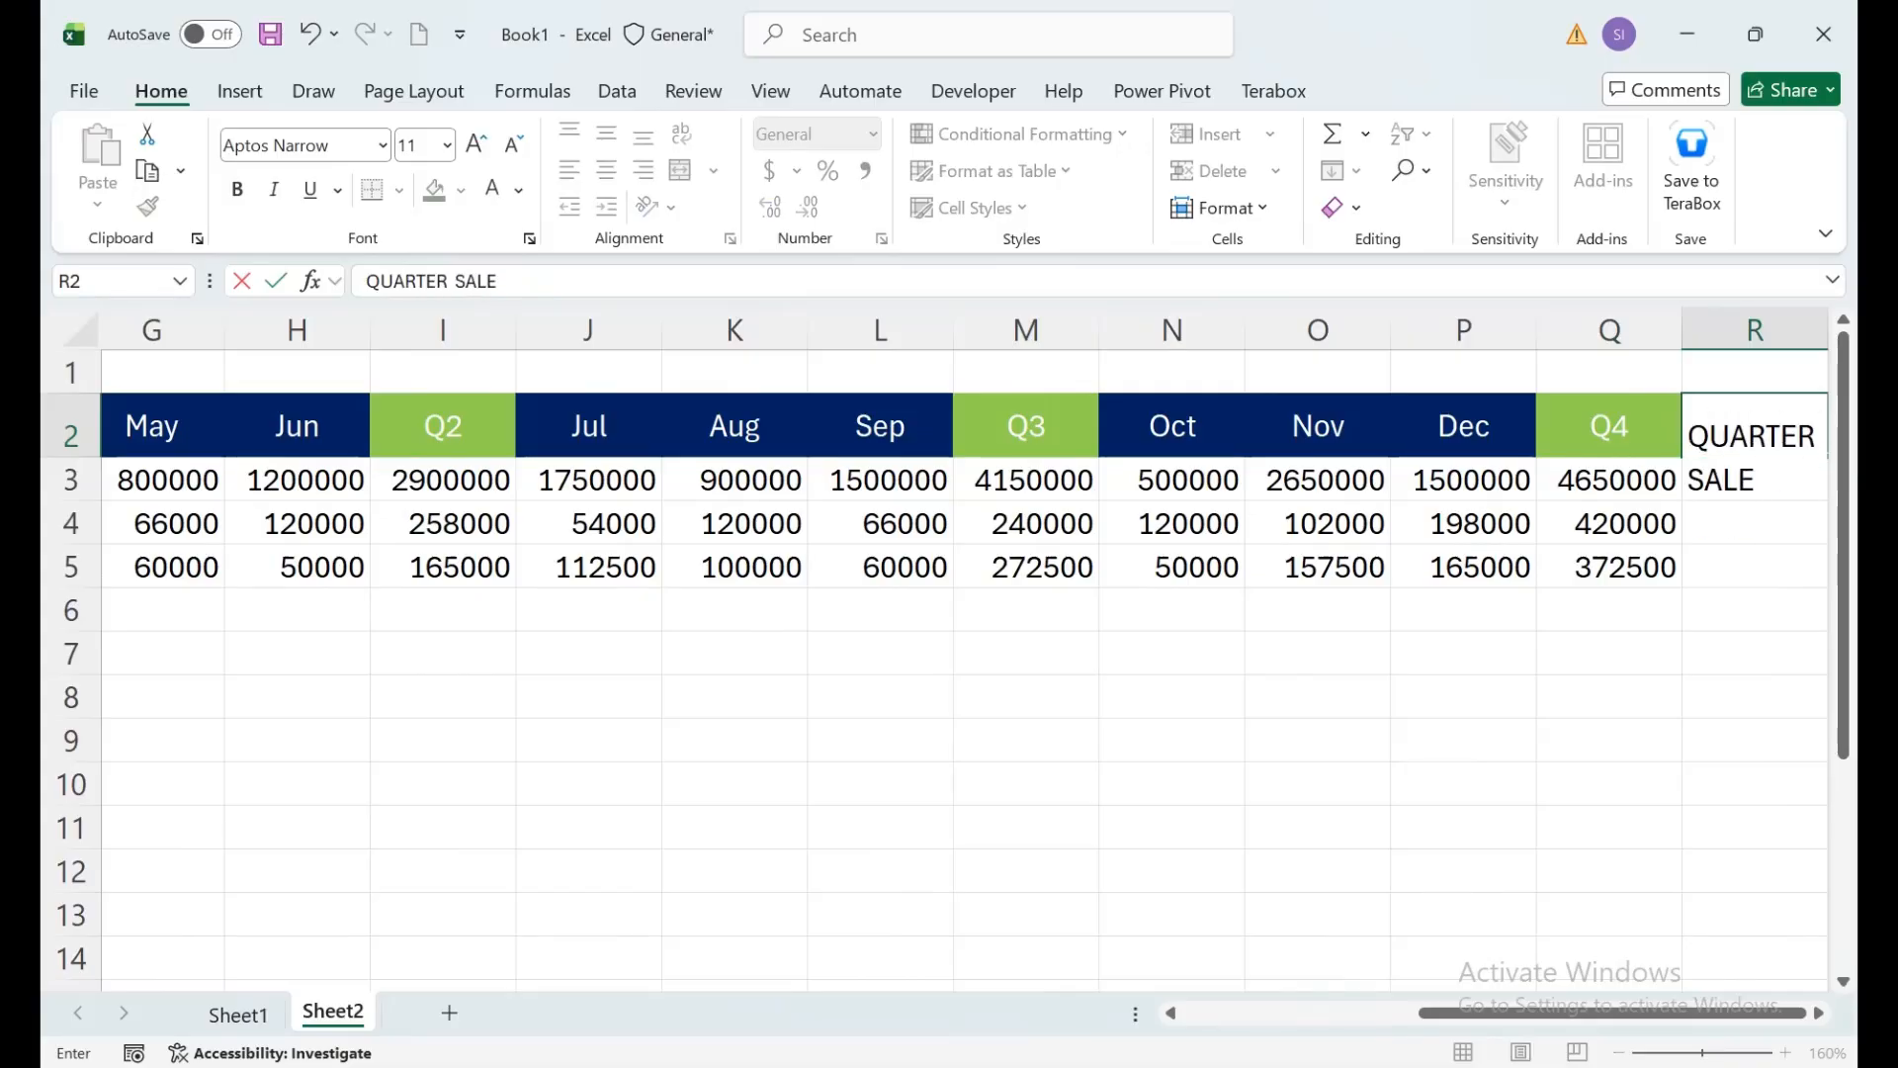
type("TOTAL")
key("Return")
left_click_drag(1809, 331, 1831, 332)
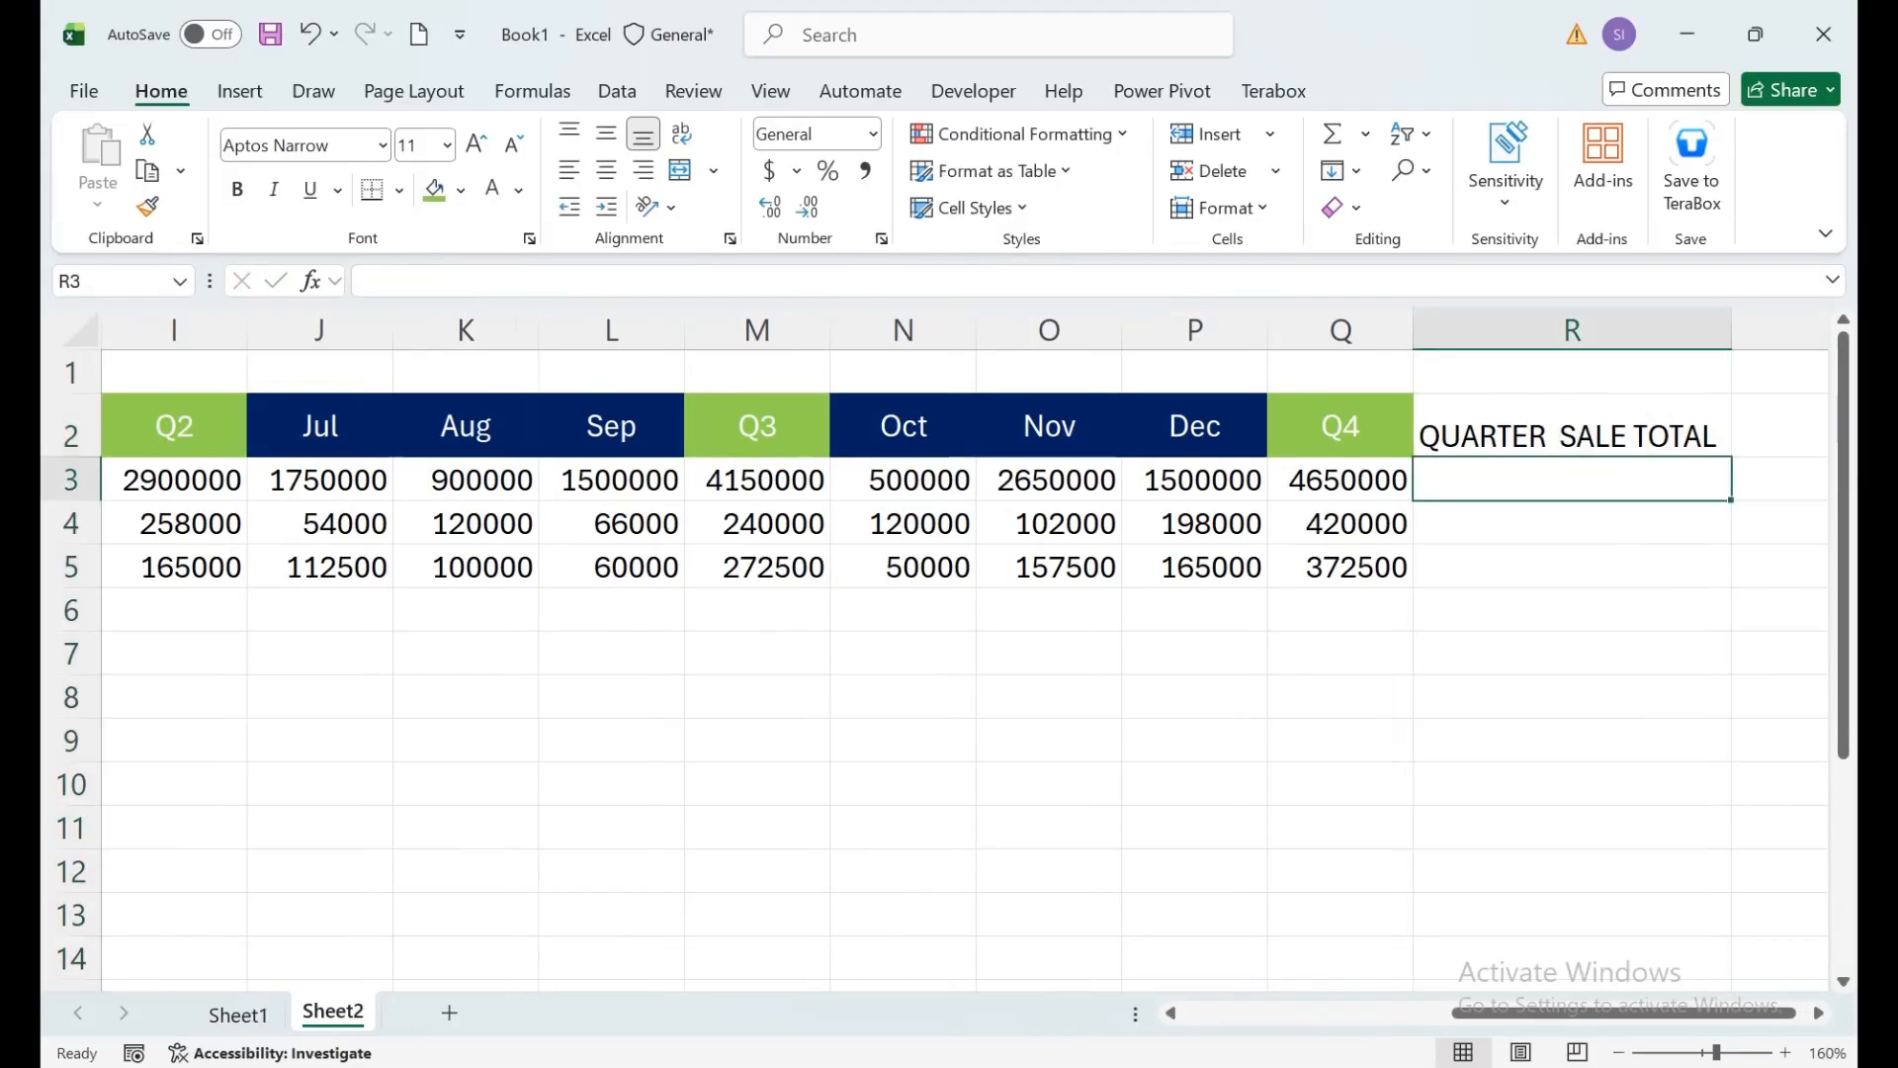
Step: Enter the formula =Q3+M3+I3+E3 in R3 to add the Laptop row's four quarterly totals
type("=")
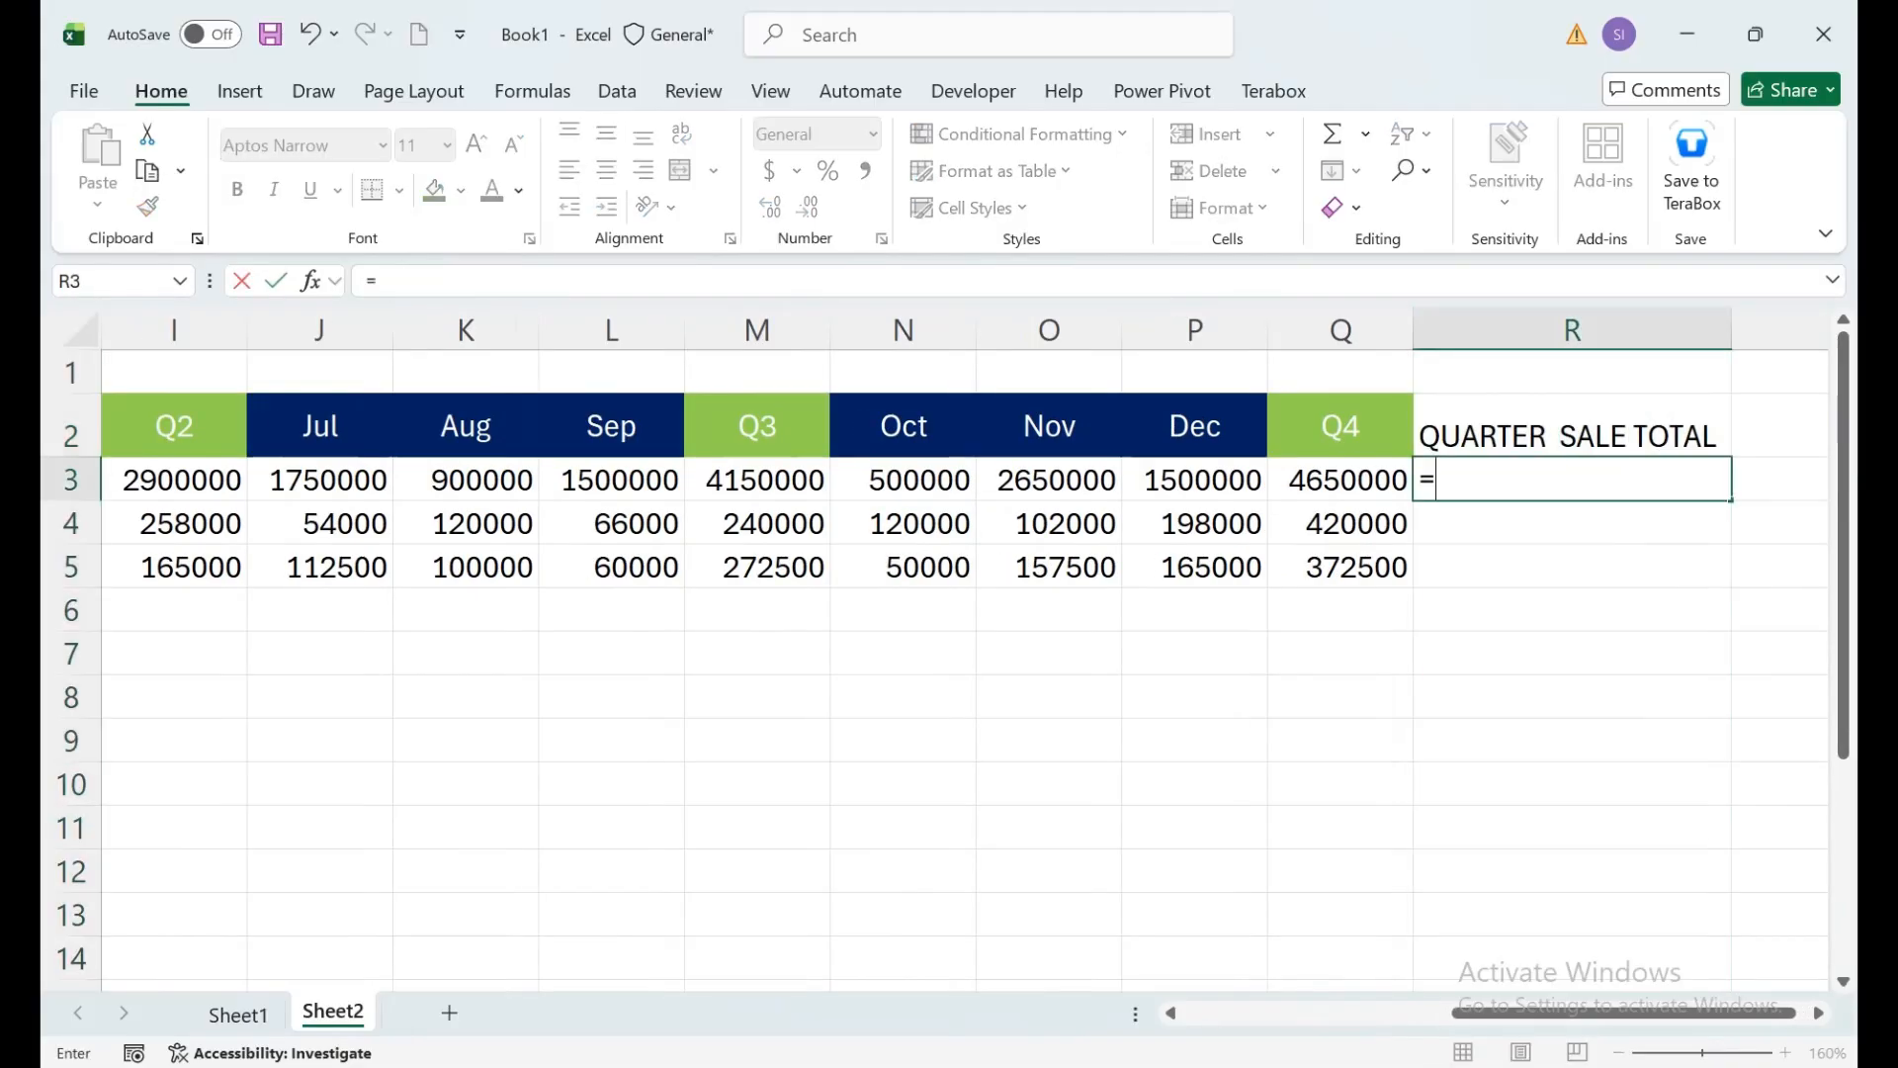
key("Left")
type("+")
key("Left")
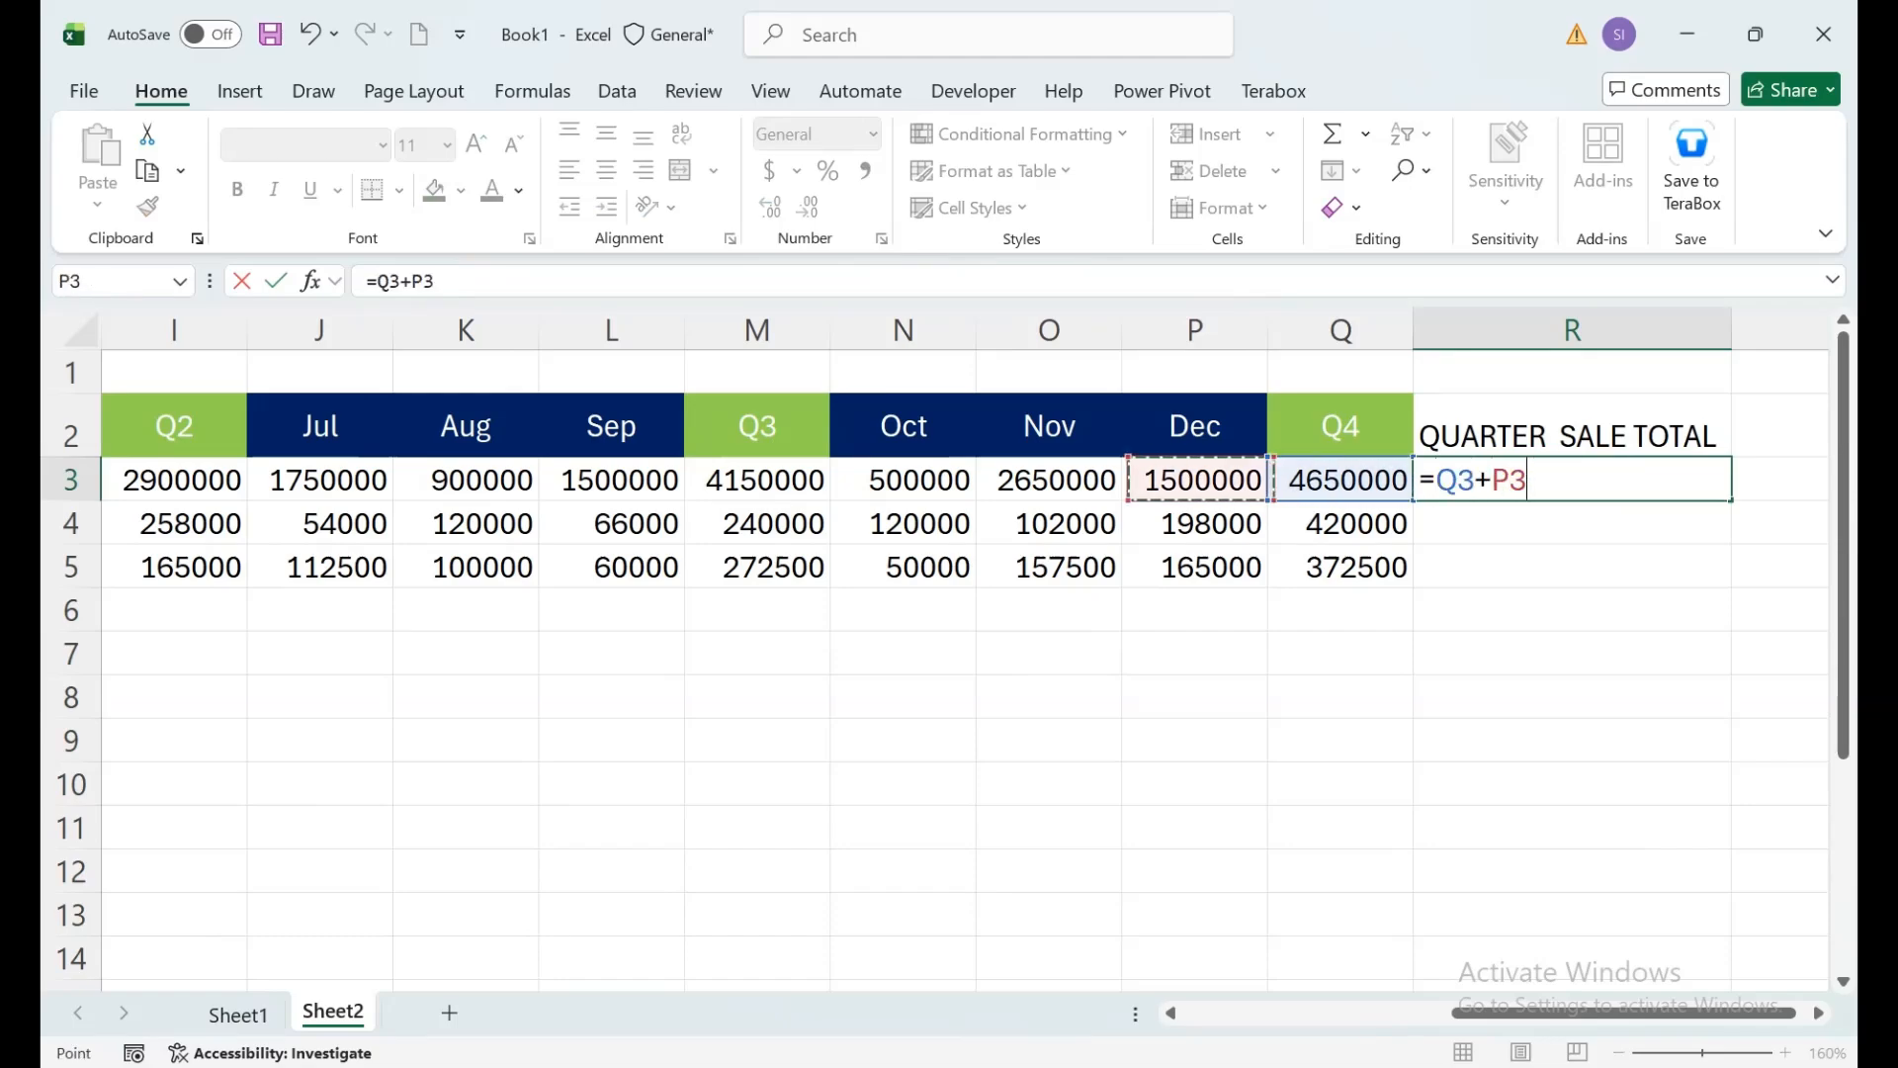
key("Left")
key("Left")
key("Left")
type("+")
key("Left")
key("Left")
key("Left")
key("Left")
key("Left")
key("Left")
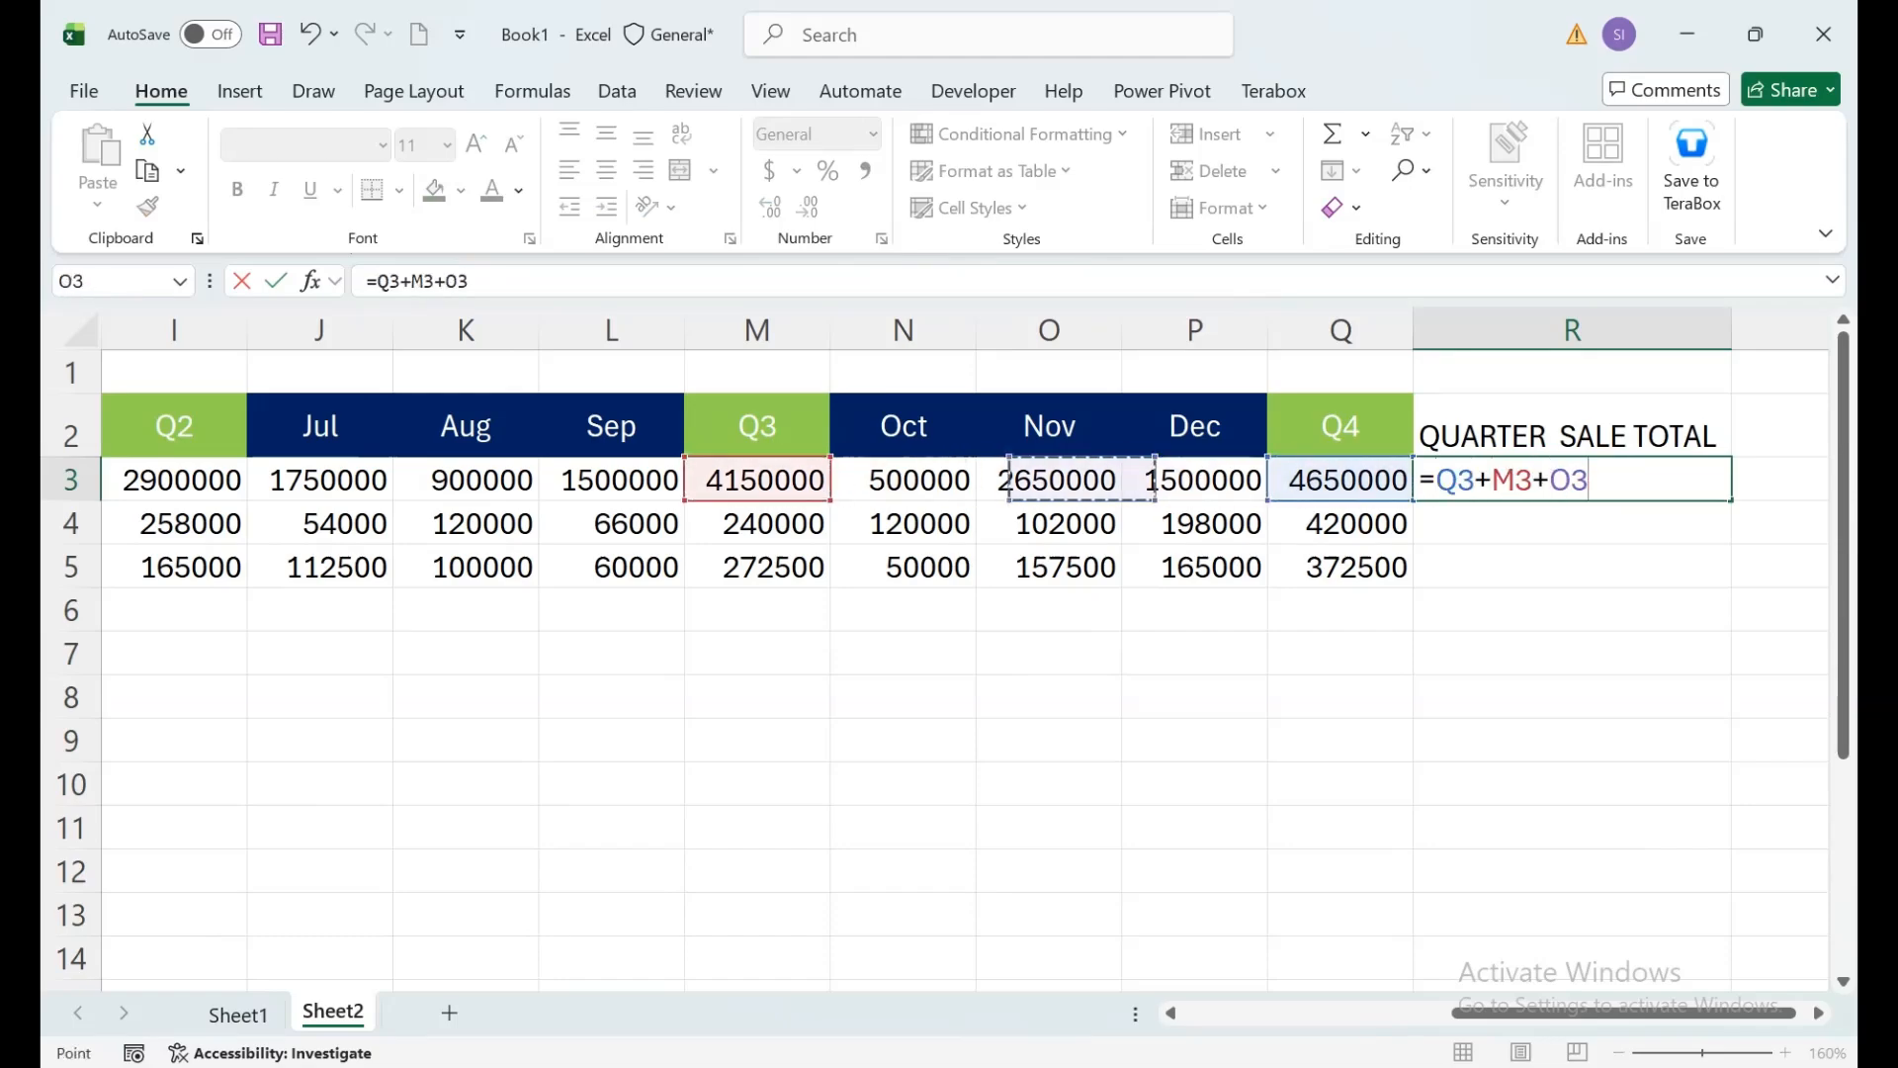
key("Left")
key("Left")
key("Left")
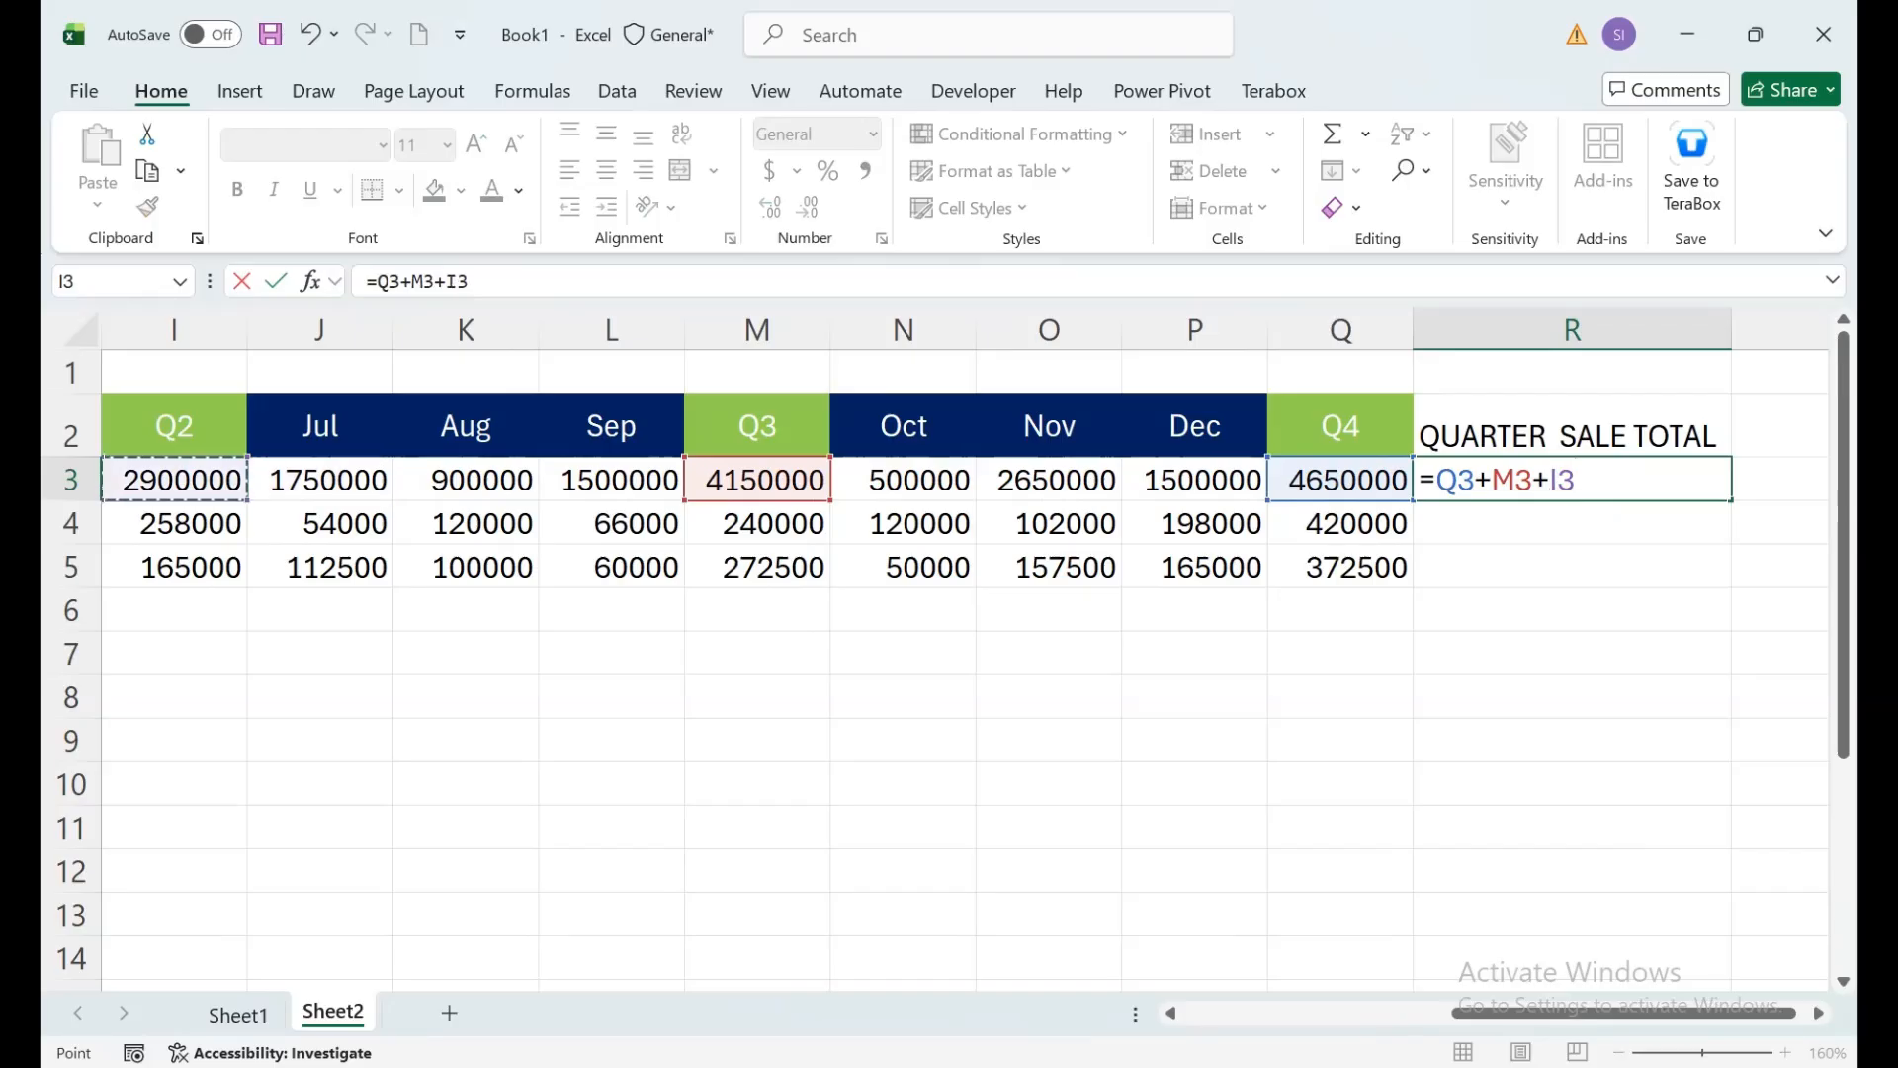
type("+")
key("Left")
key("Left")
key("Left")
key("Left")
key("Left")
key("Left")
key("Left")
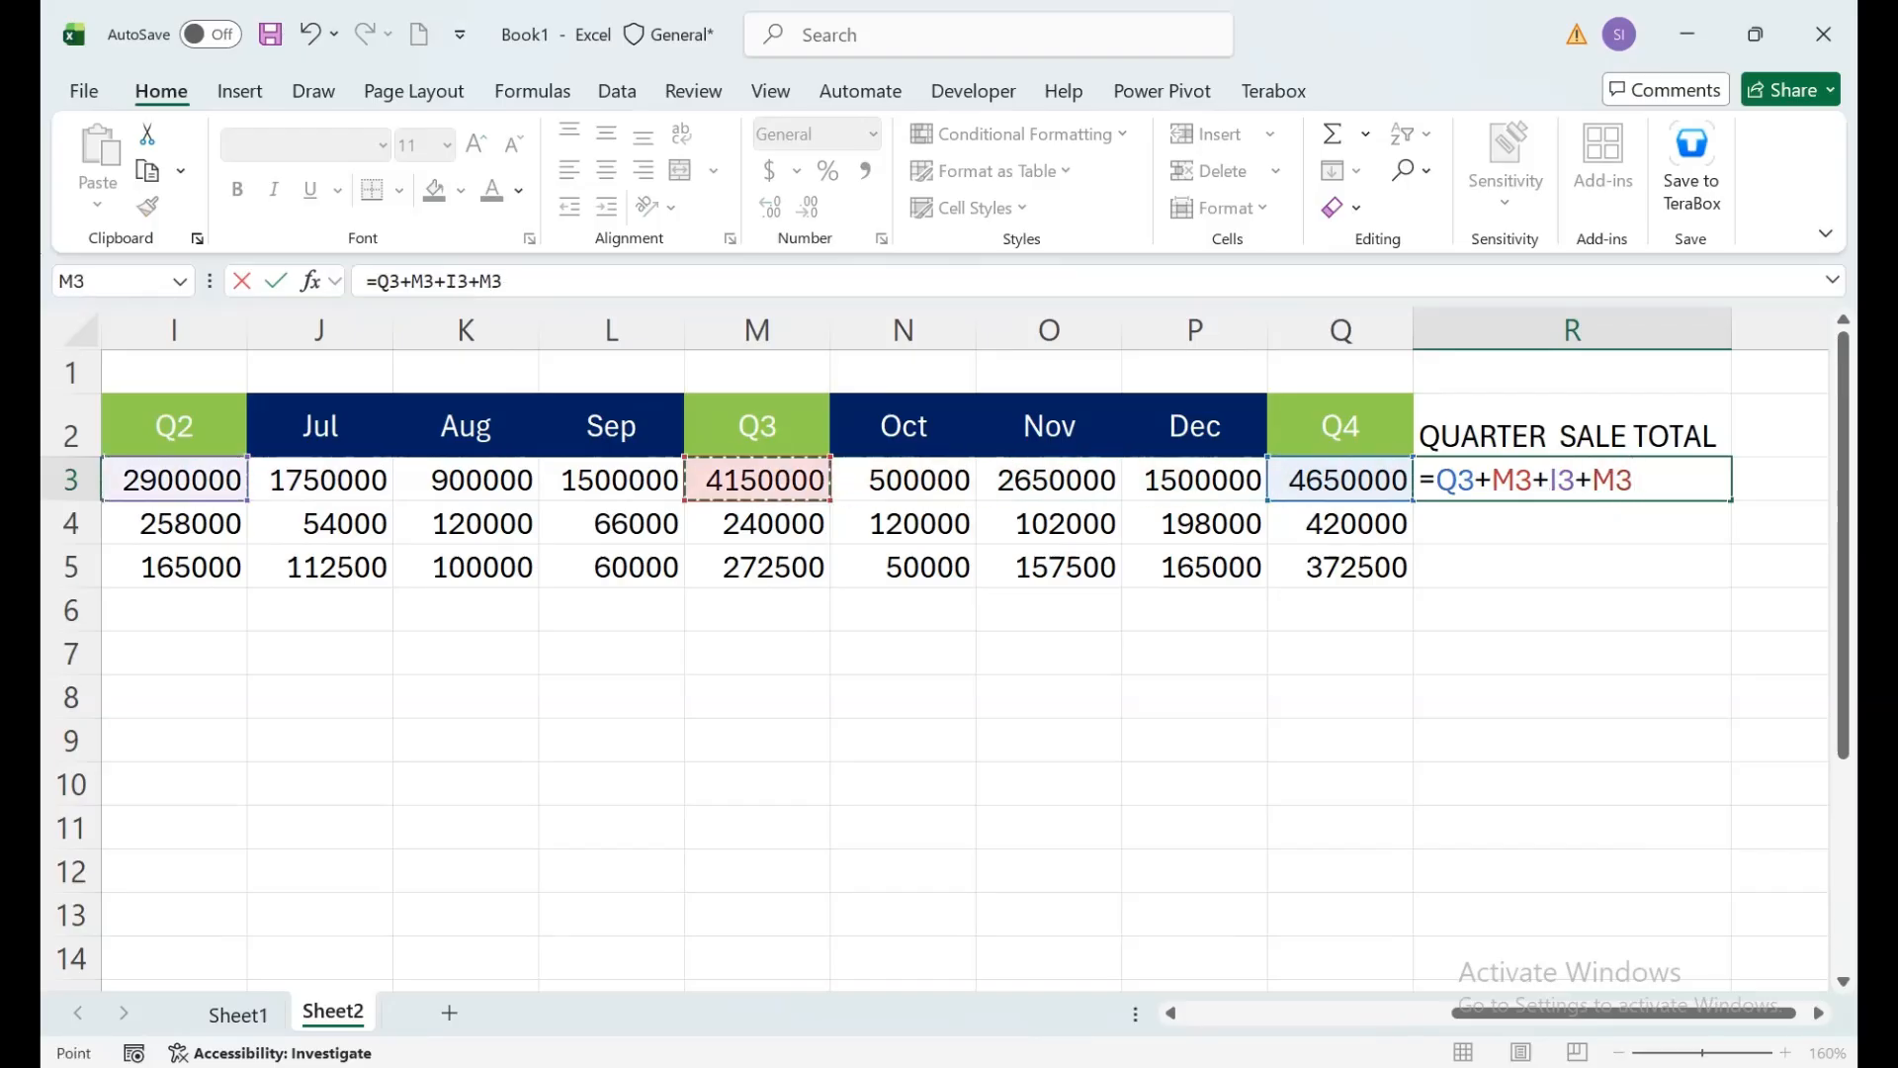
key("Left")
key("Left")
key("Left")
key("Left")
key("Left")
key("Left")
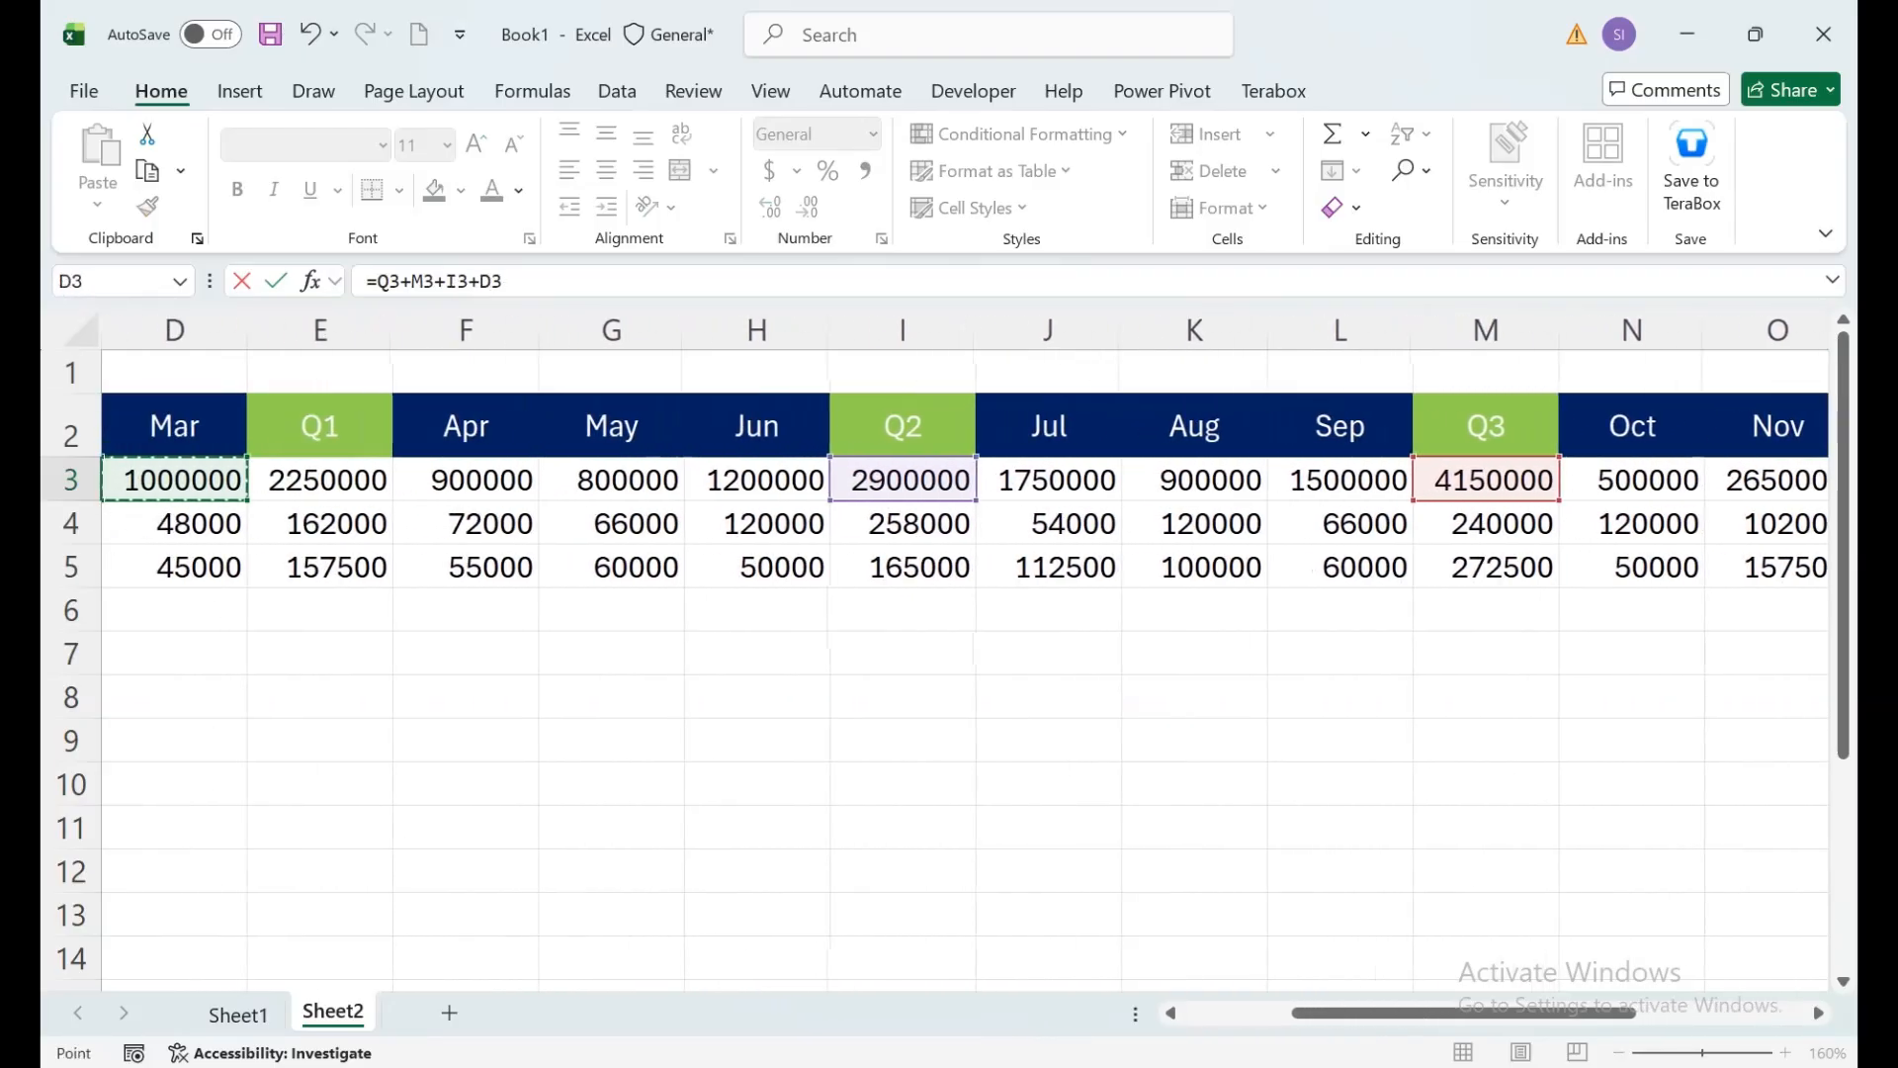
key("Return")
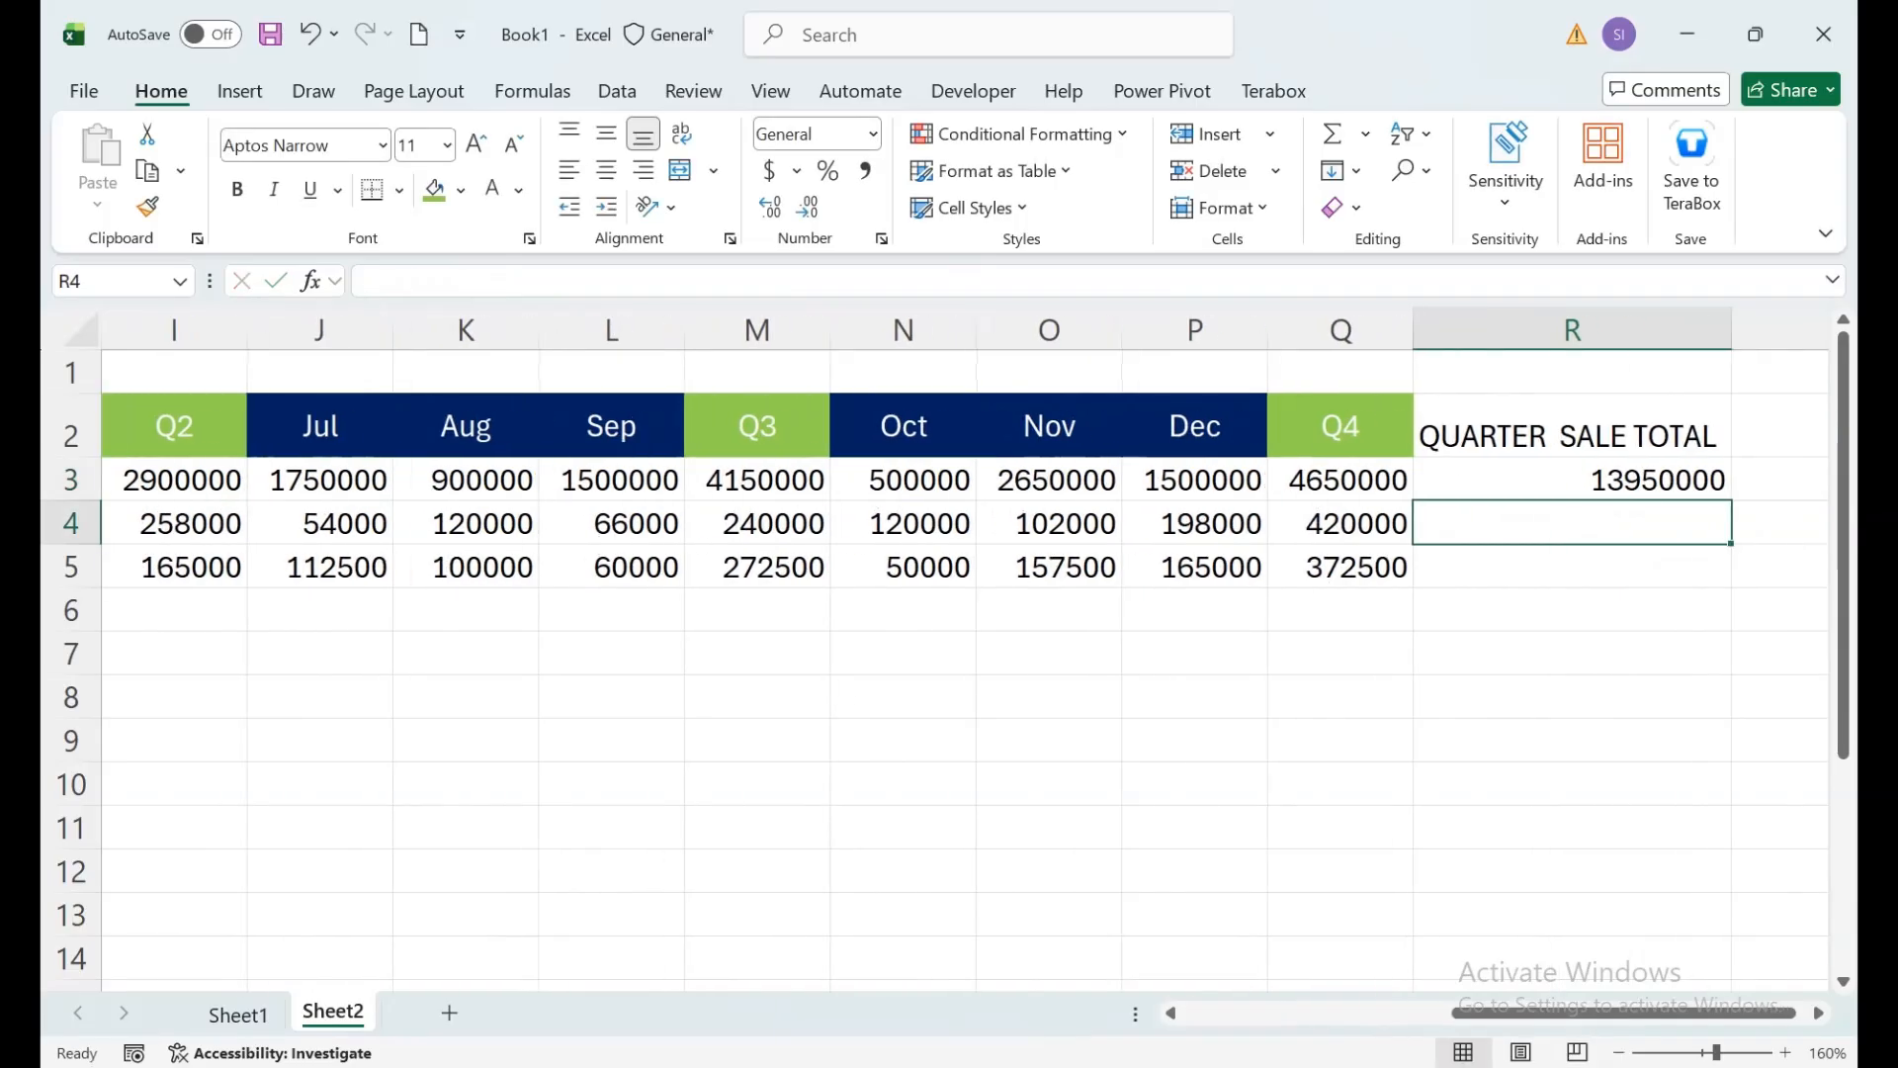
Step: Fill the R3 formula down to R5 and check the formulas in R3 and Q3
key("Up")
key("shift+Down")
key("shift+Down")
key("ctrl+d")
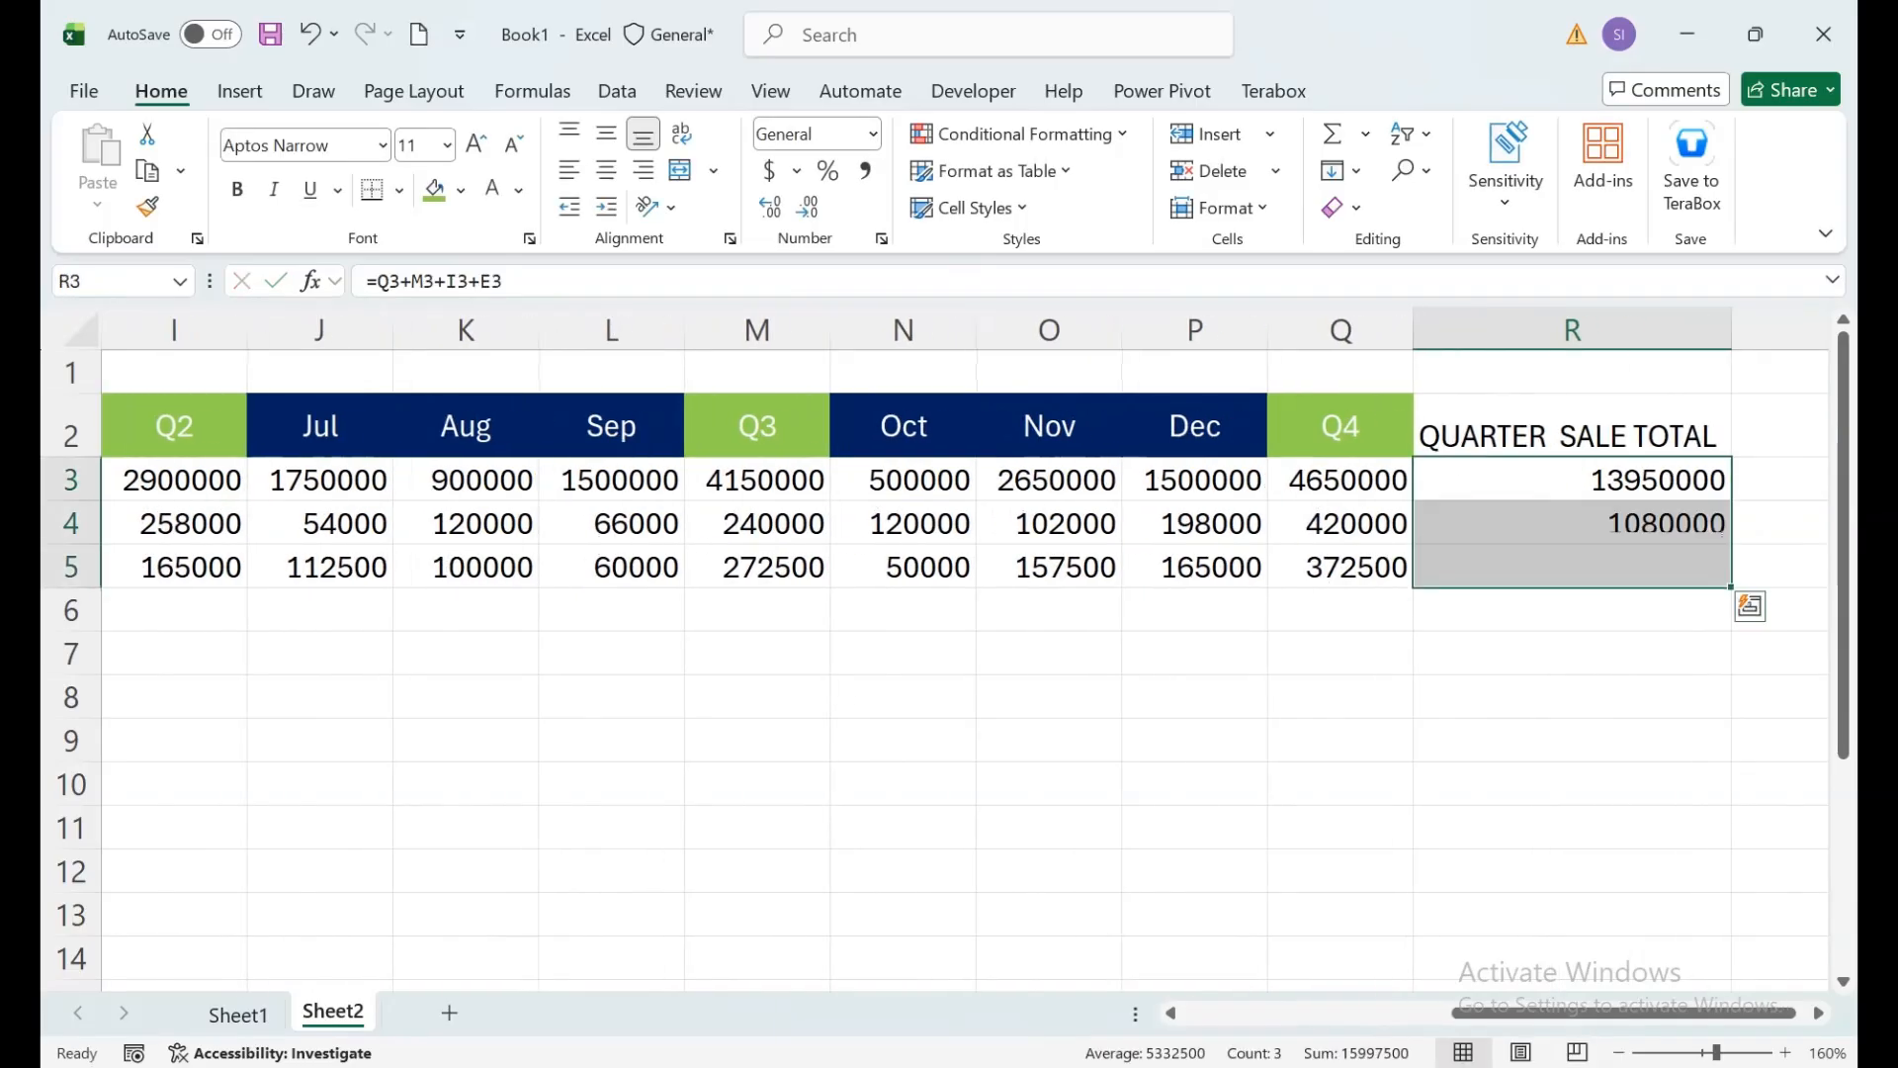
left_click(1572, 480)
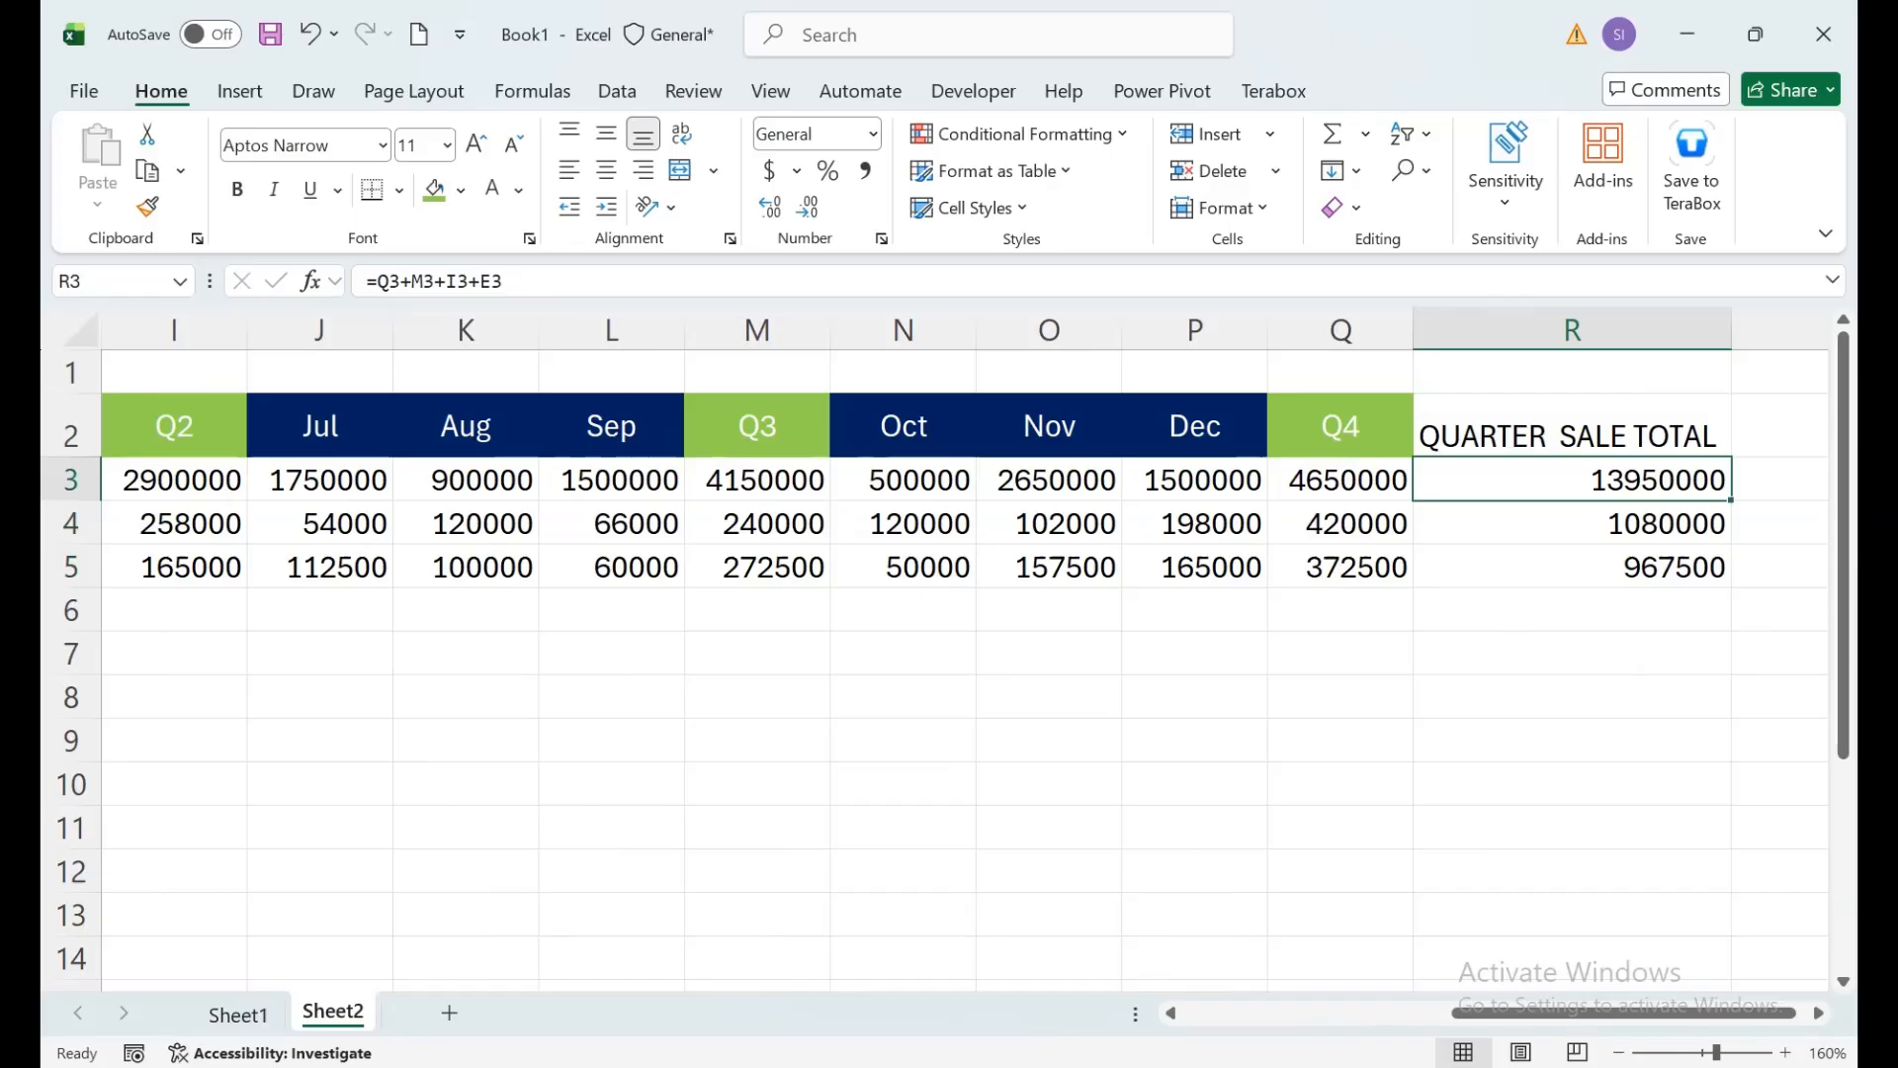
double_click(1328, 480)
key("Return")
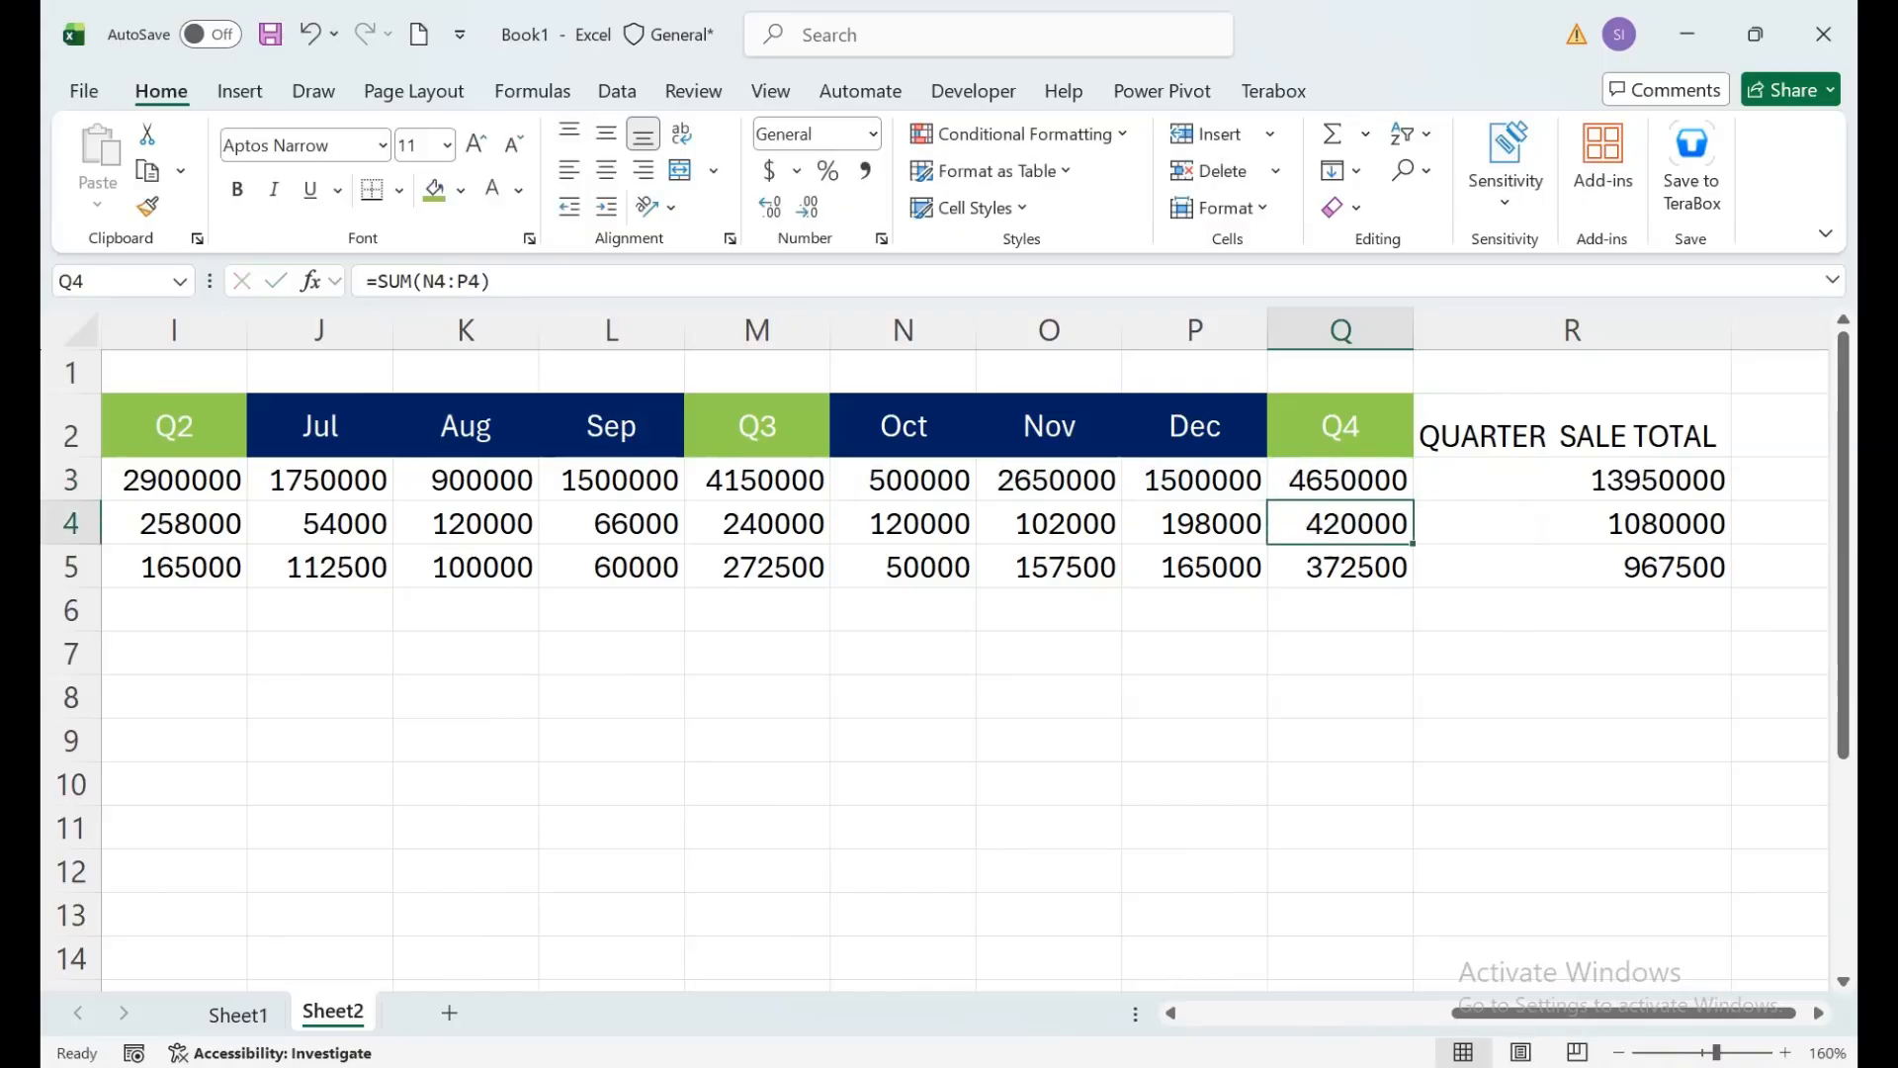
Step: Format the QUARTER SALE TOTAL header in R2 with a dark blue fill, white text and middle vertical alignment
key("Right")
key("Up")
key("Up")
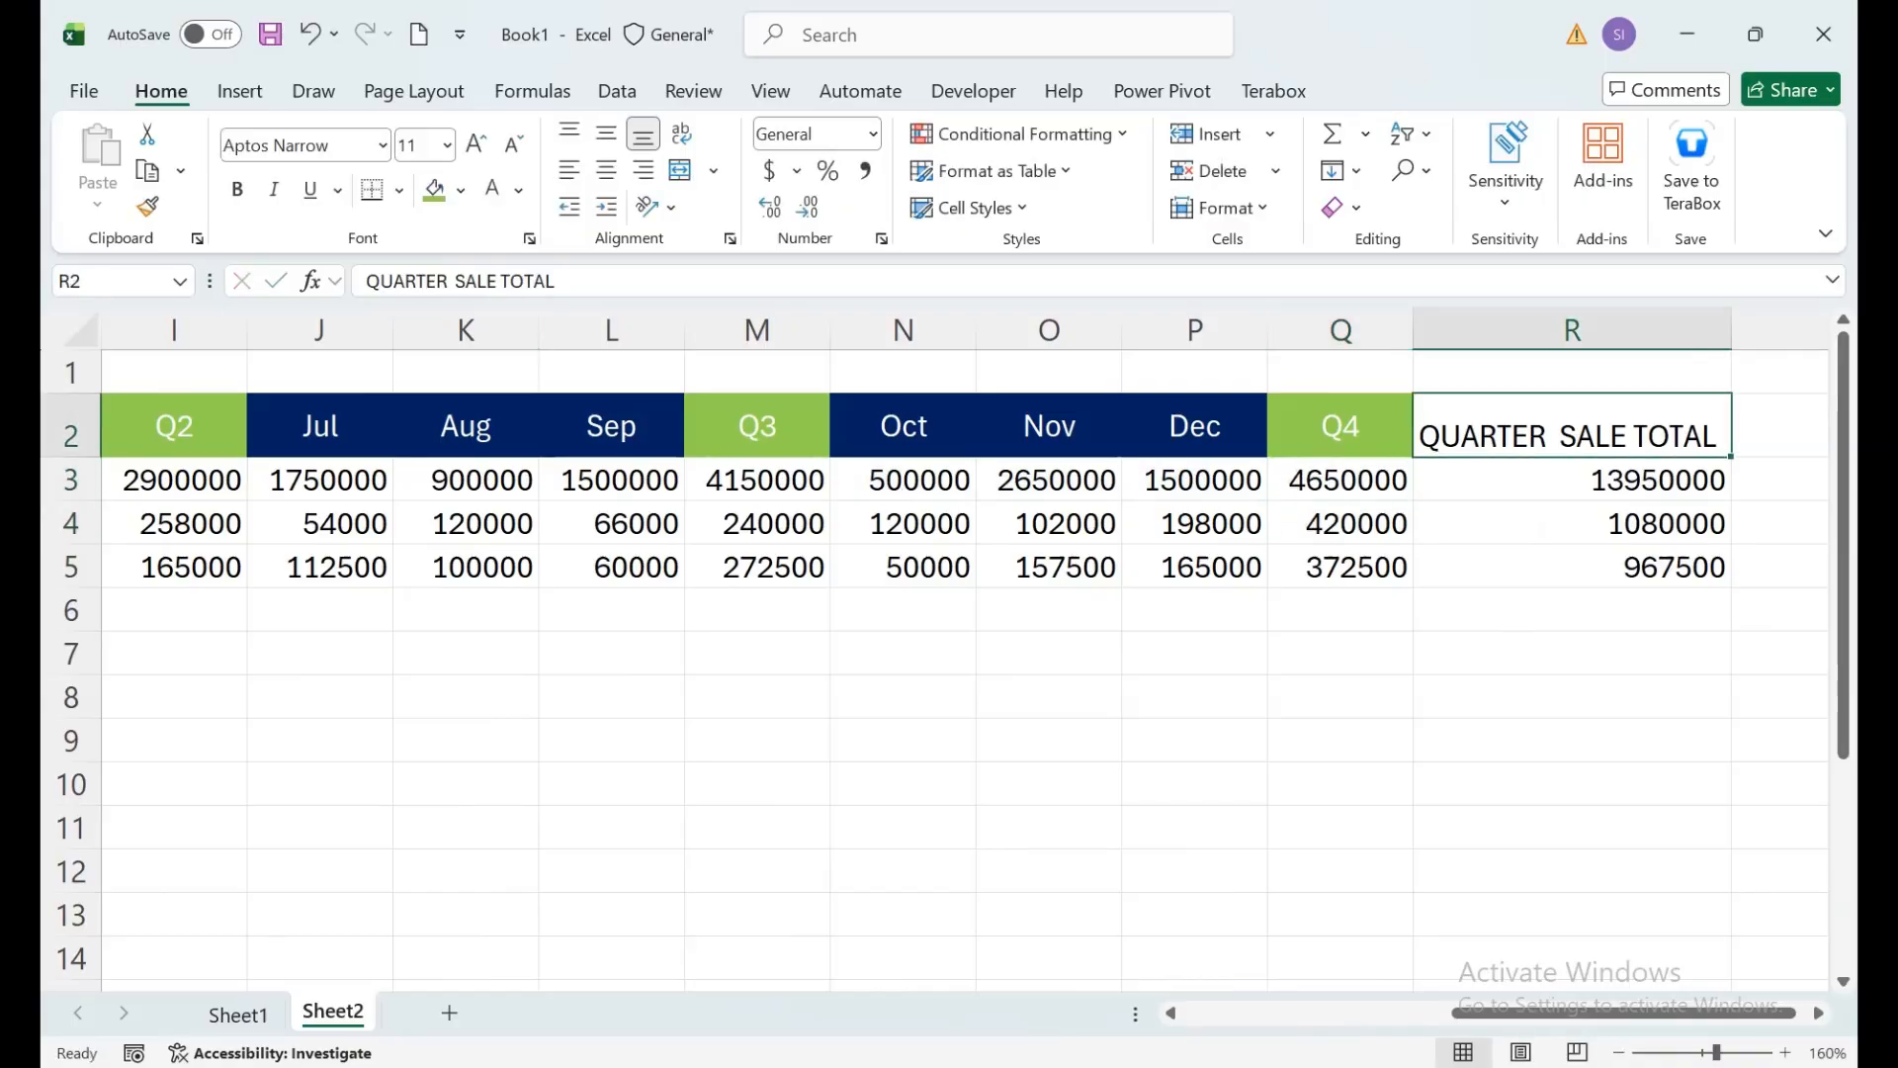
left_click(461, 189)
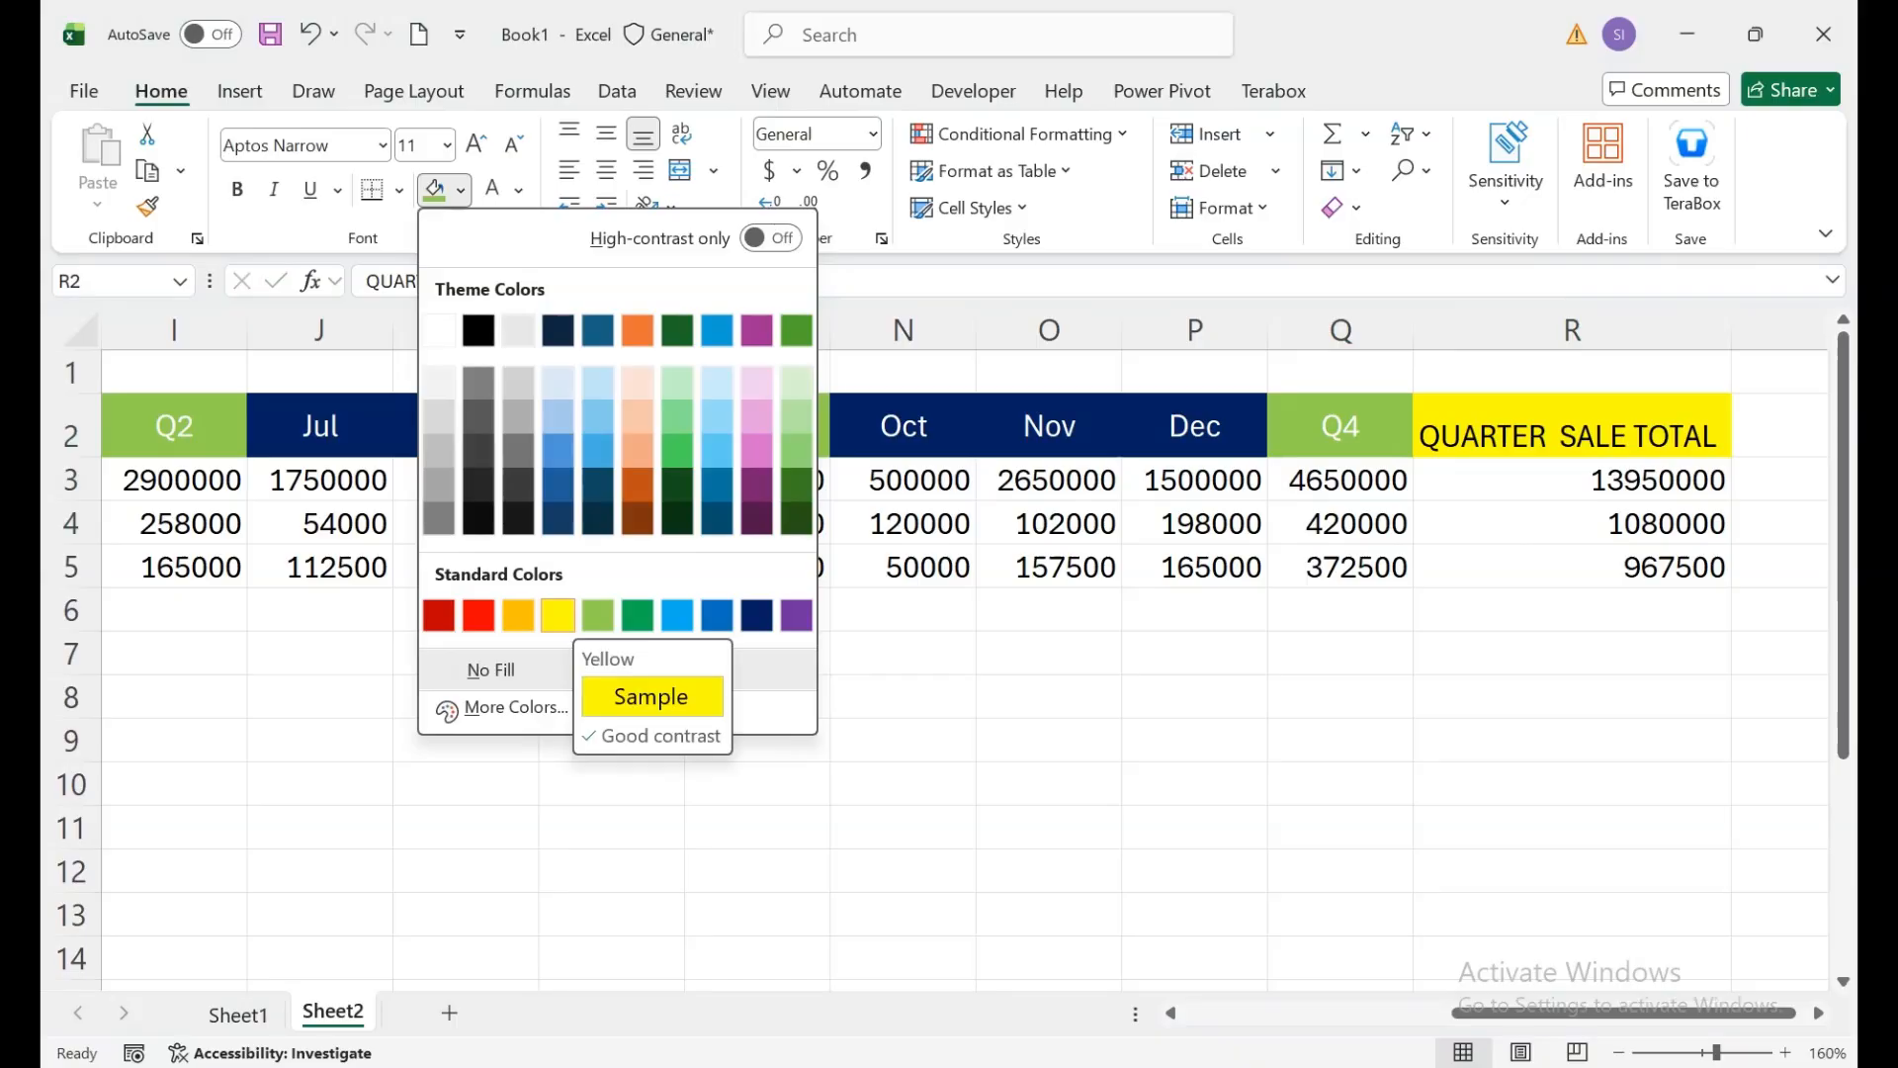
left_click(756, 615)
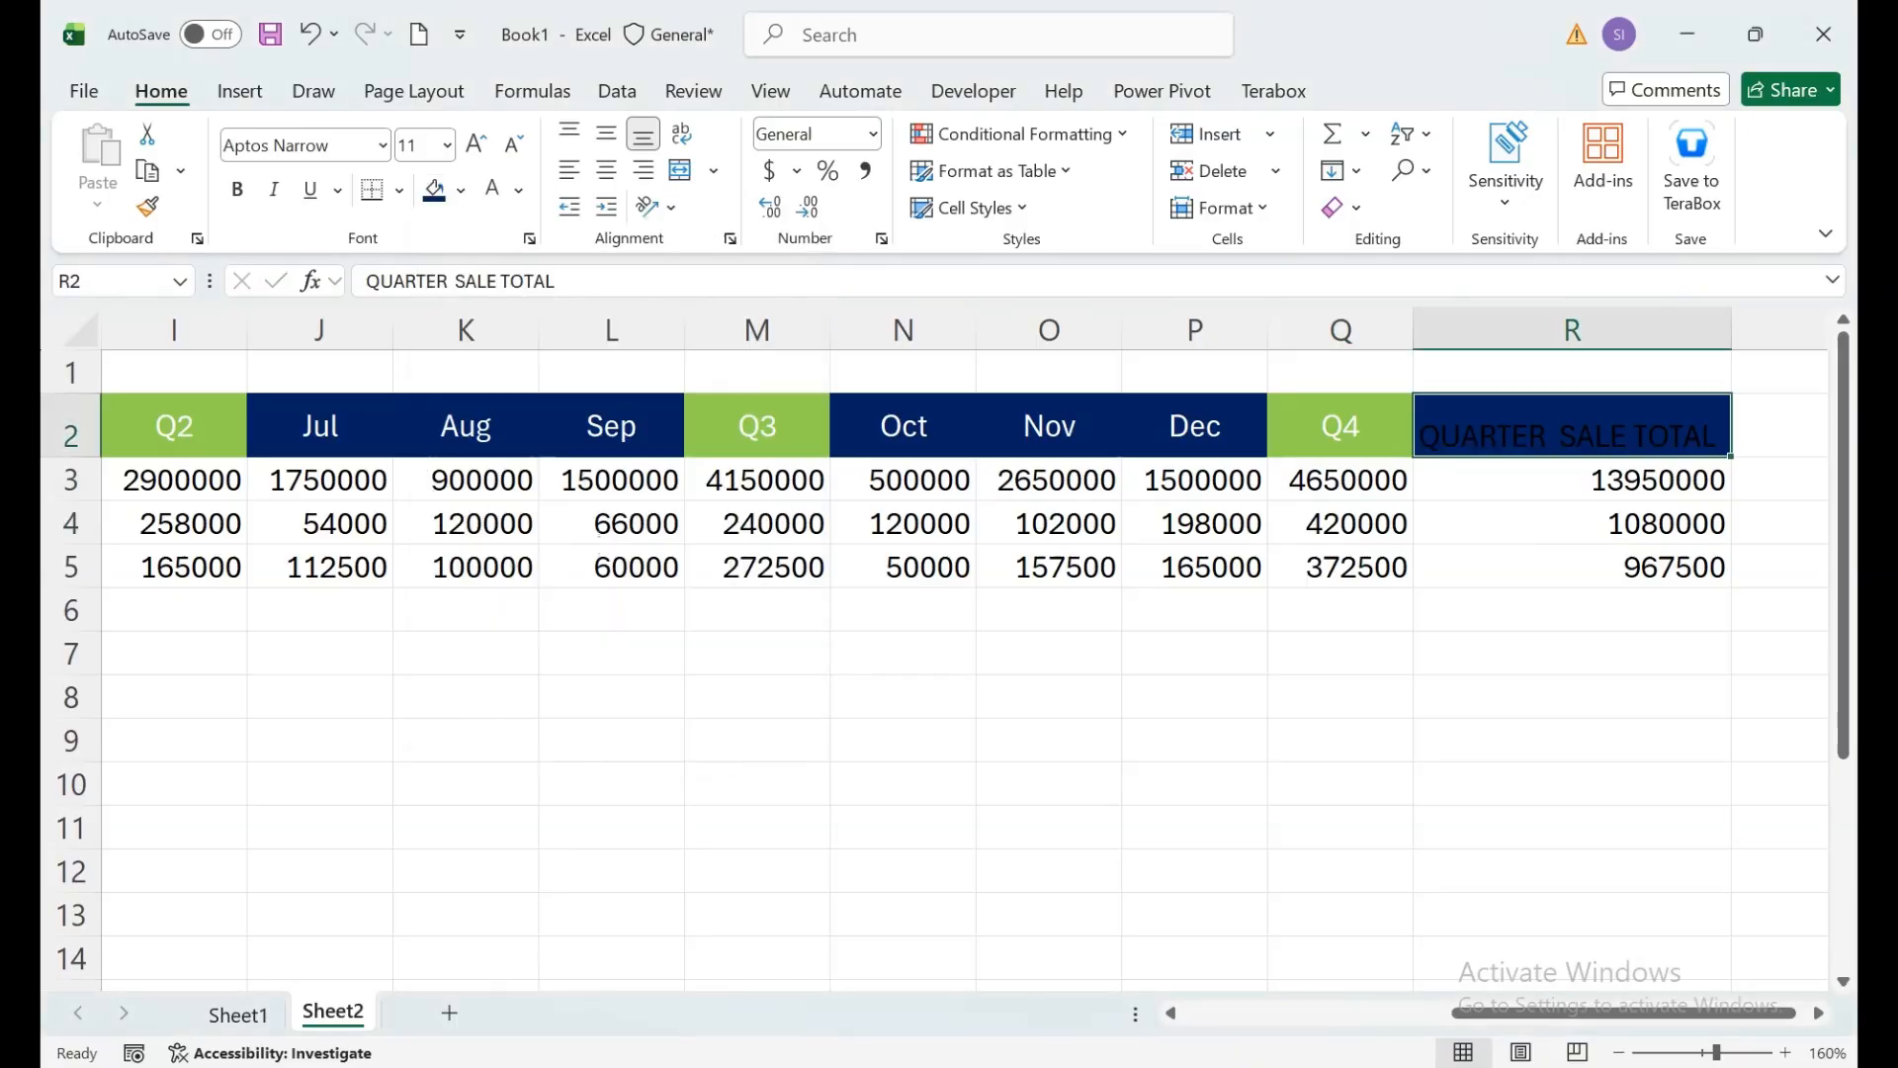
left_click(491, 190)
left_click(904, 568)
left_click(1572, 427)
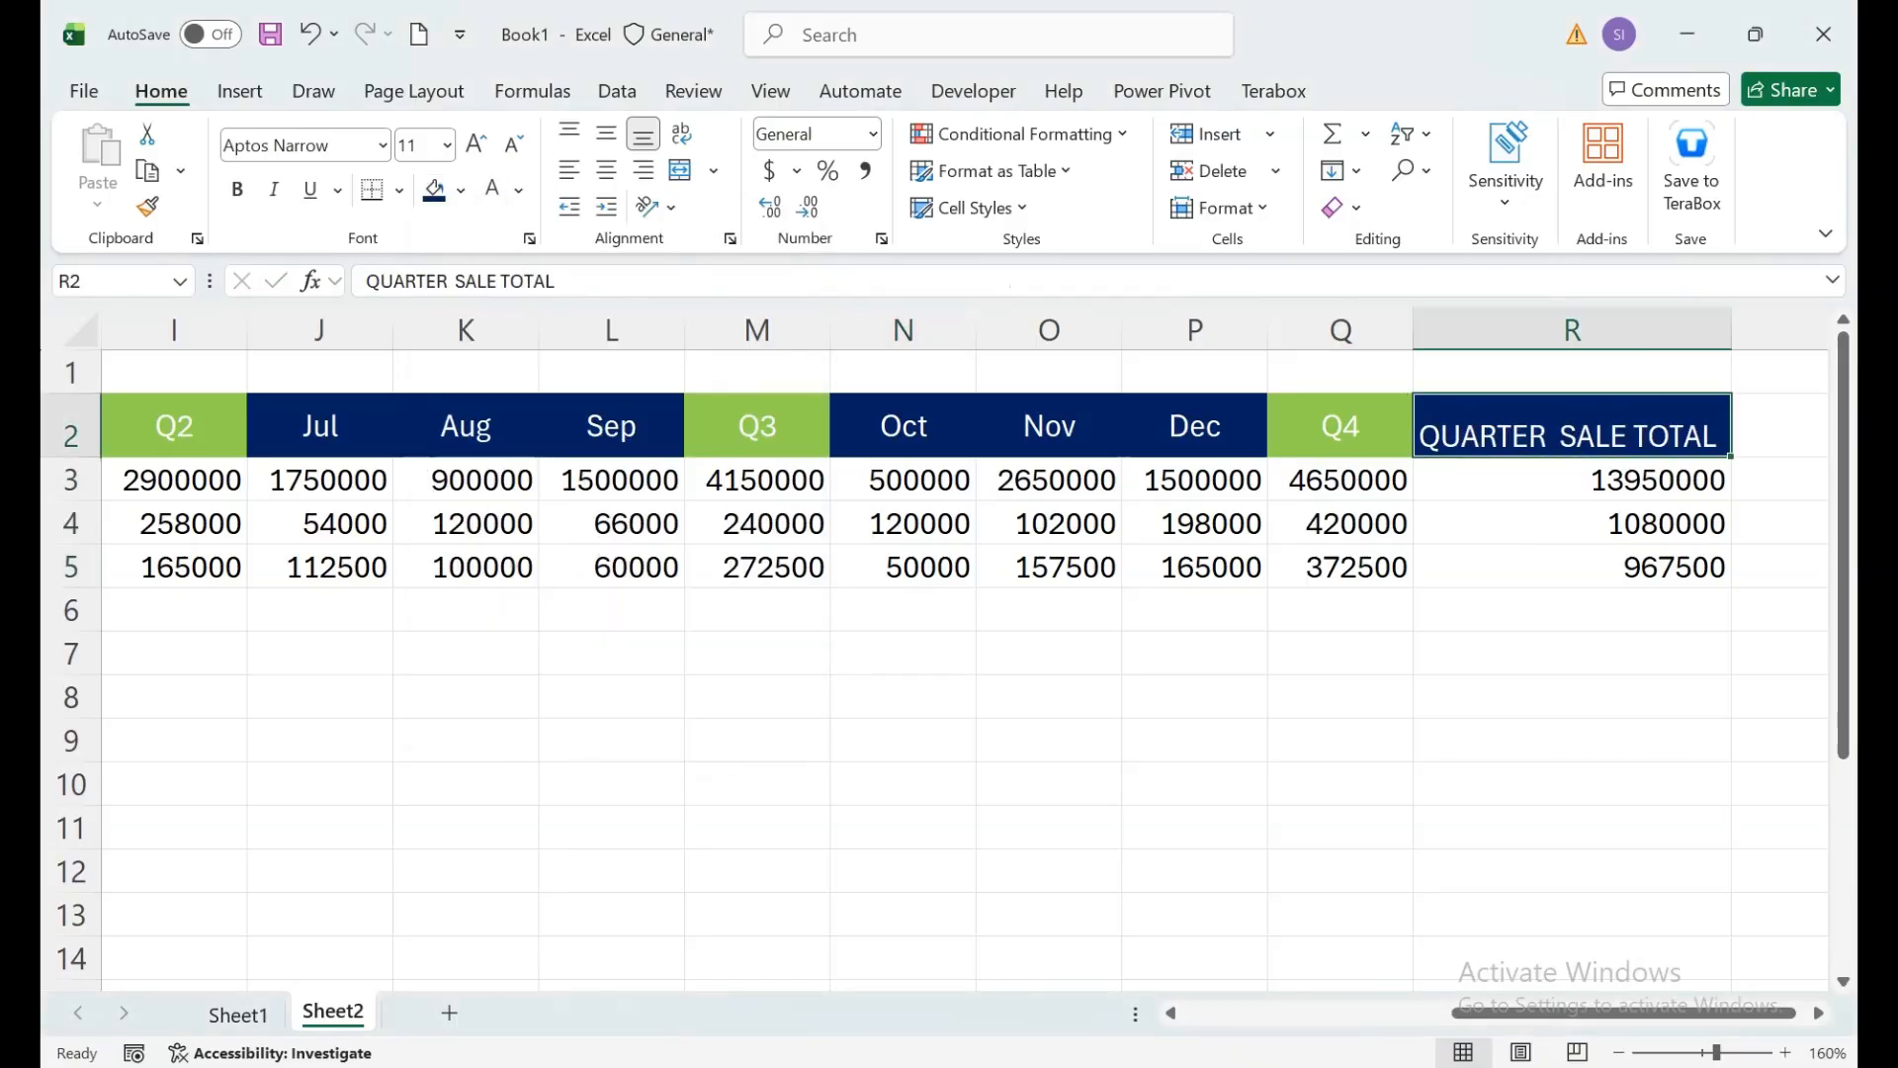
left_click(606, 134)
Step: Look back along the Laptop row from R3 to A3, and switch to the YouTube channel's videos page in the browser
left_click_drag(1572, 480, 69, 502)
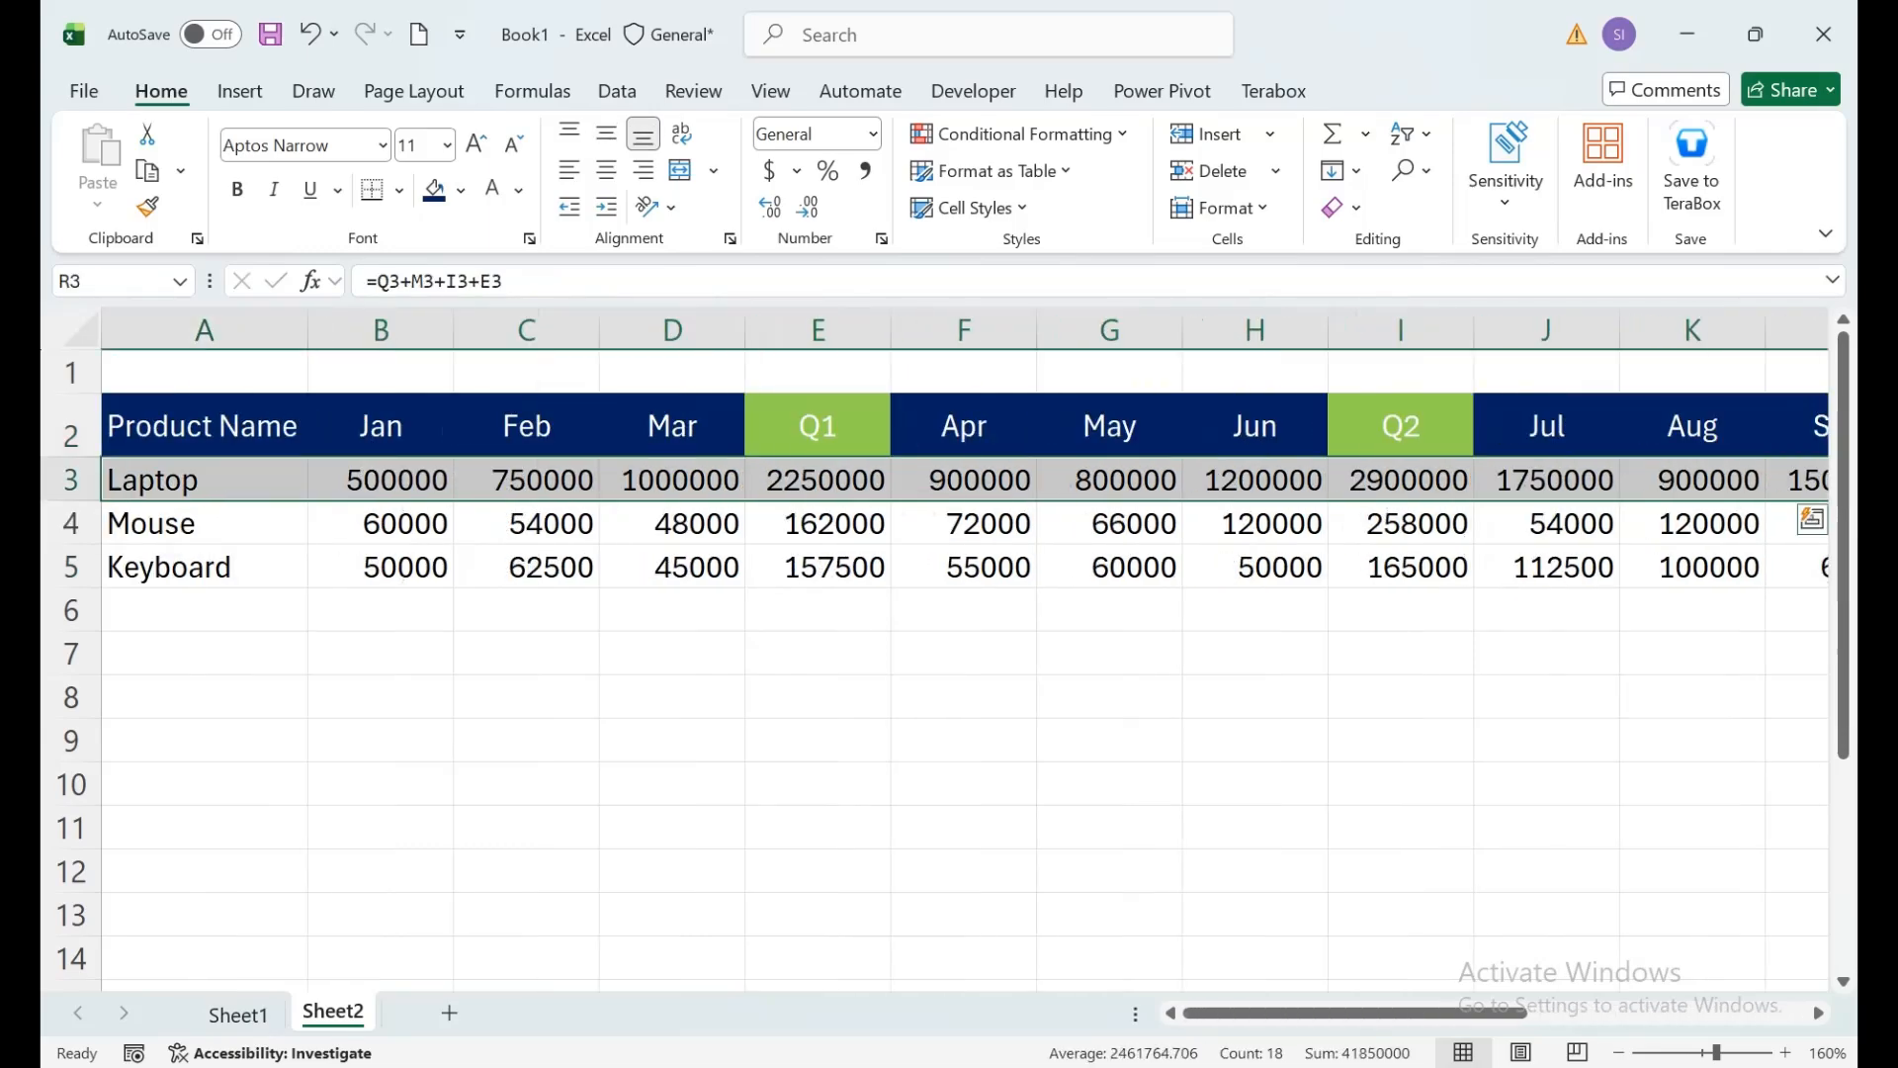
left_click(381, 611)
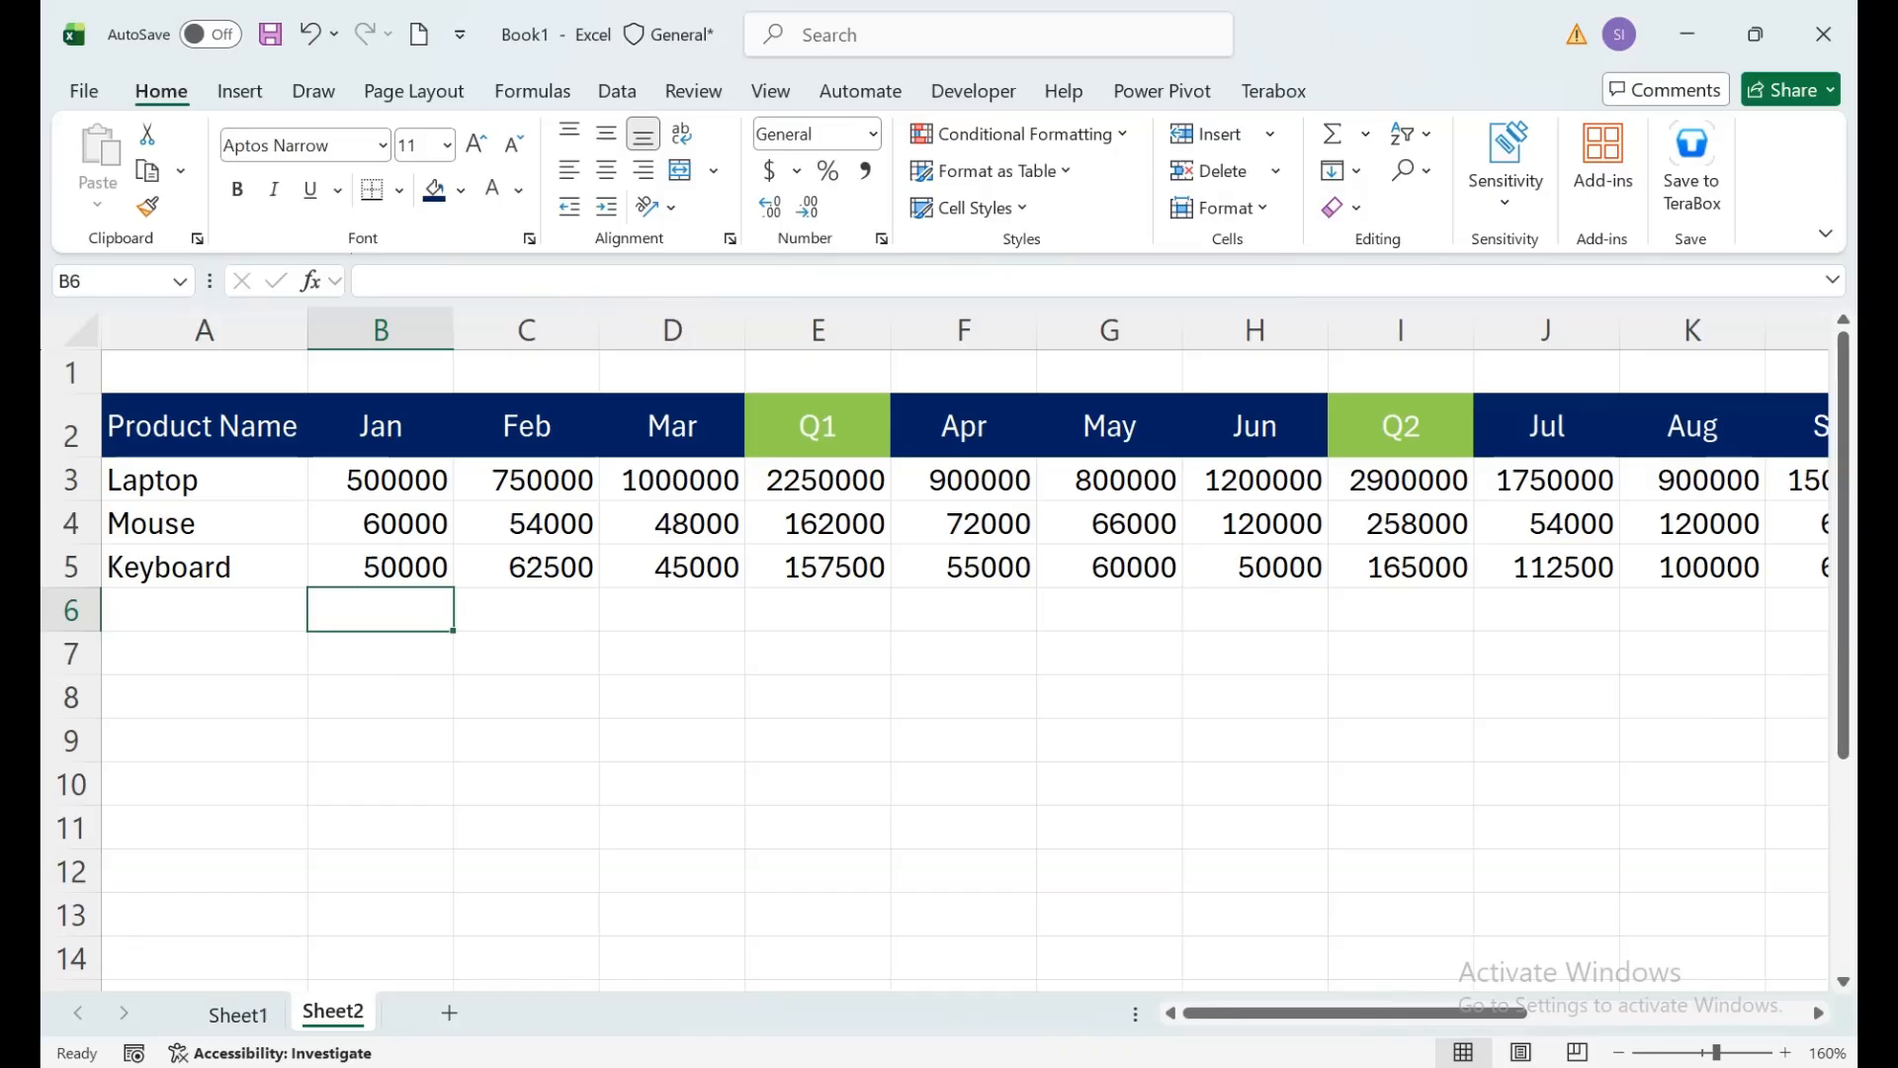
key("alt+Tab")
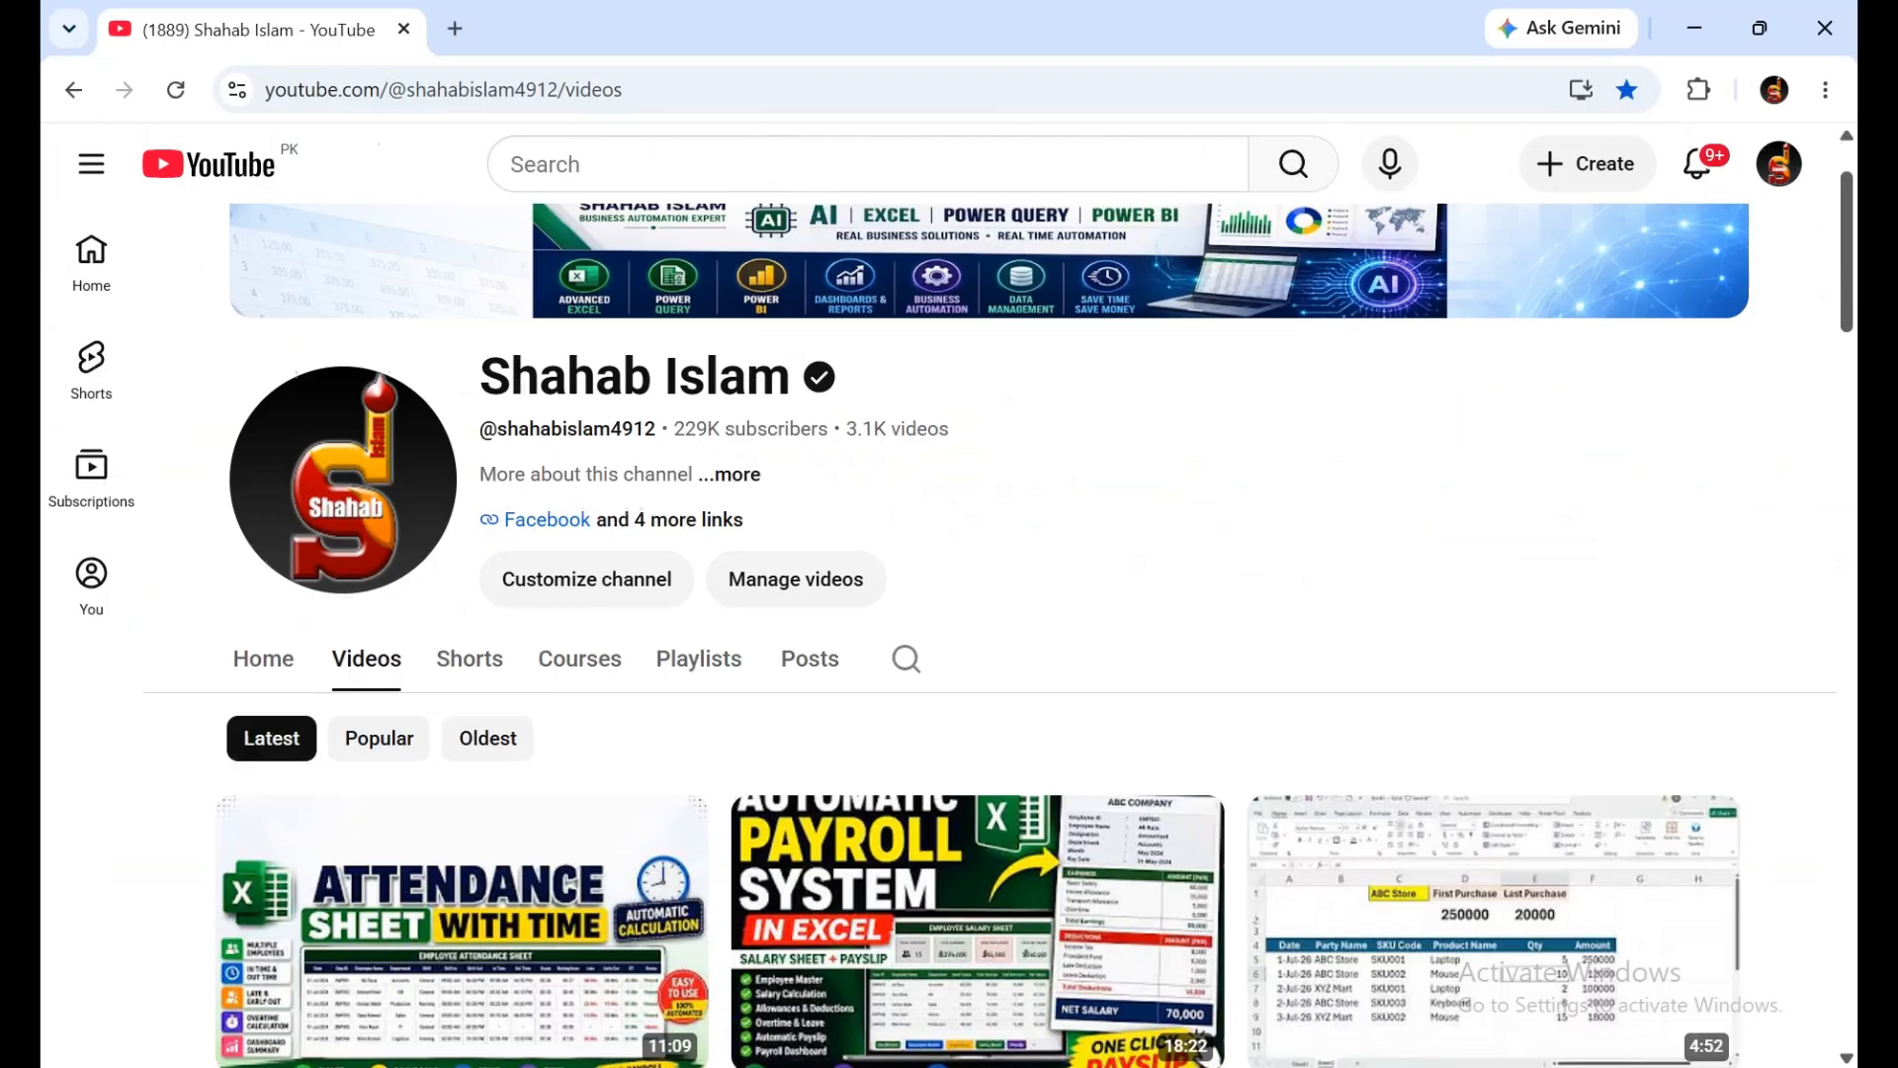